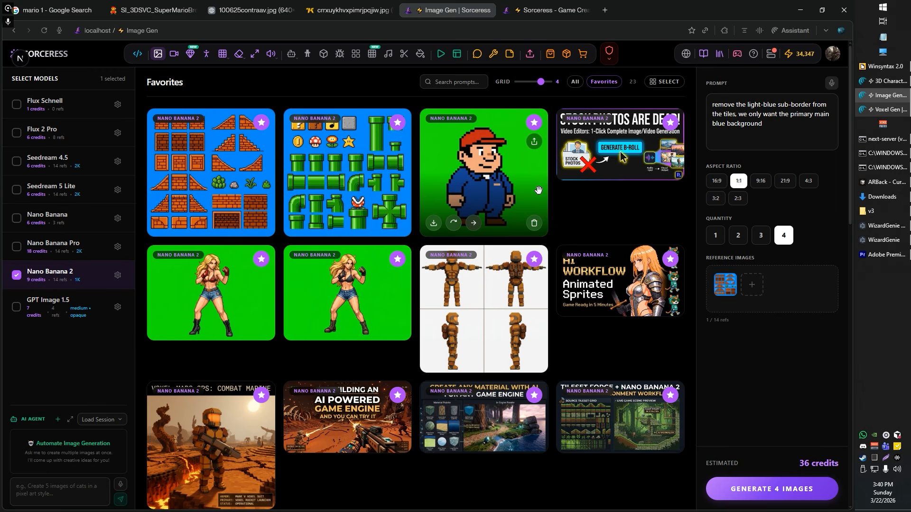
- Look over the Sorceress home page and switch to the WizardGenie application
left_click(545, 10)
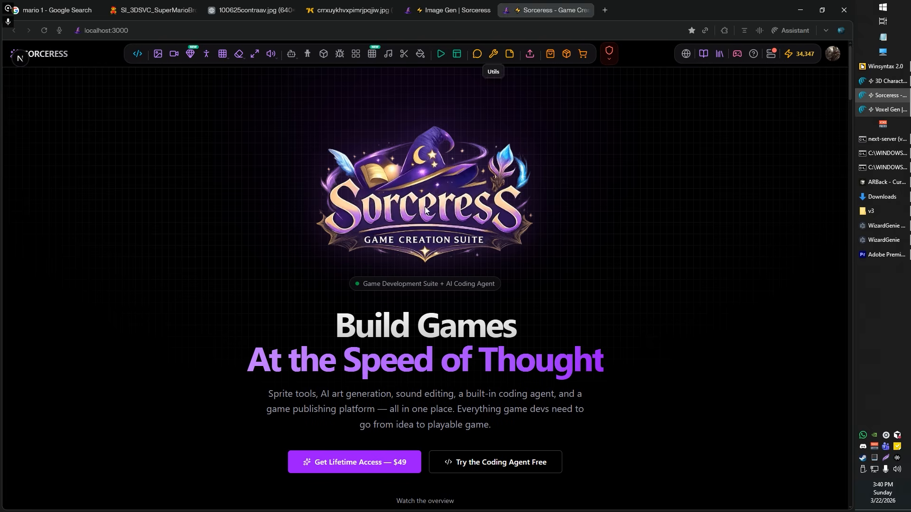
scroll(305, 252, "down", 5)
scroll(285, 256, "up", 5)
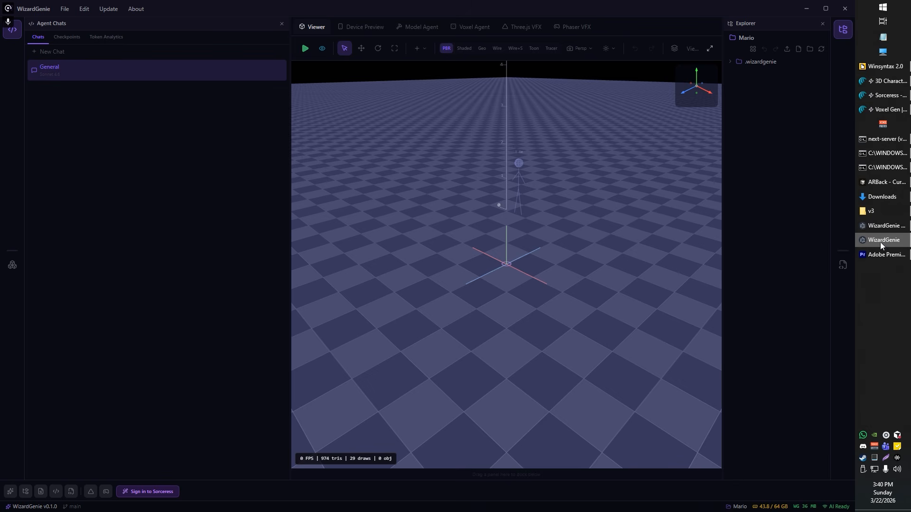
left_click(880, 242)
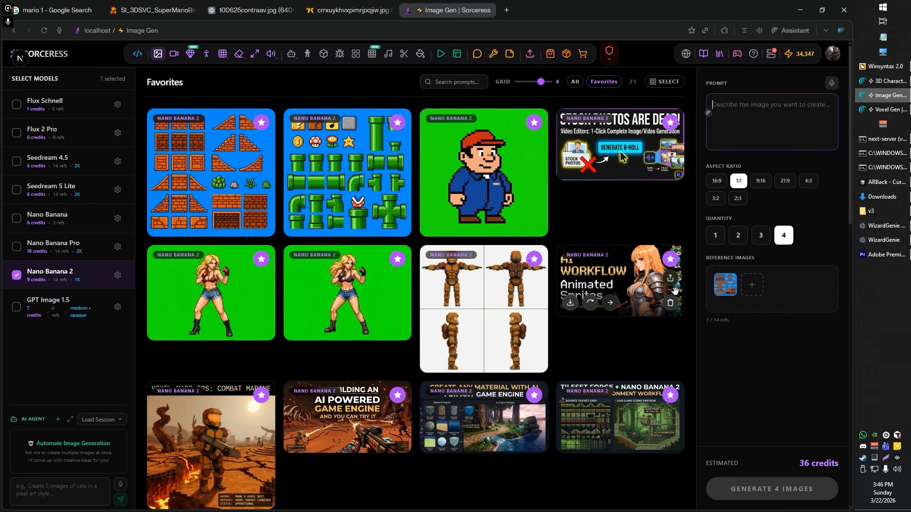
- Preview the red-capped character, the brick tileset and the green pipe tileset from the favorite images in Sorceress Image Gen
left_click(497, 152)
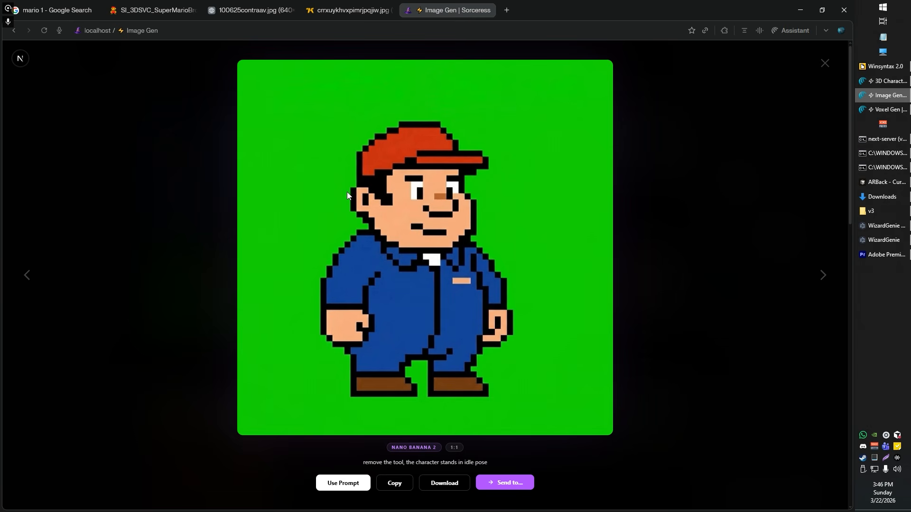
triple_click(405, 446)
key("Escape")
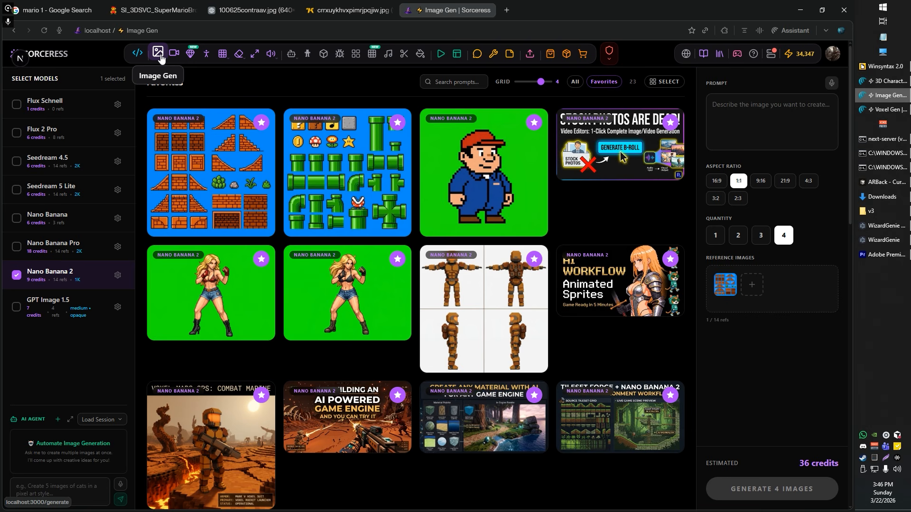
left_click(204, 183)
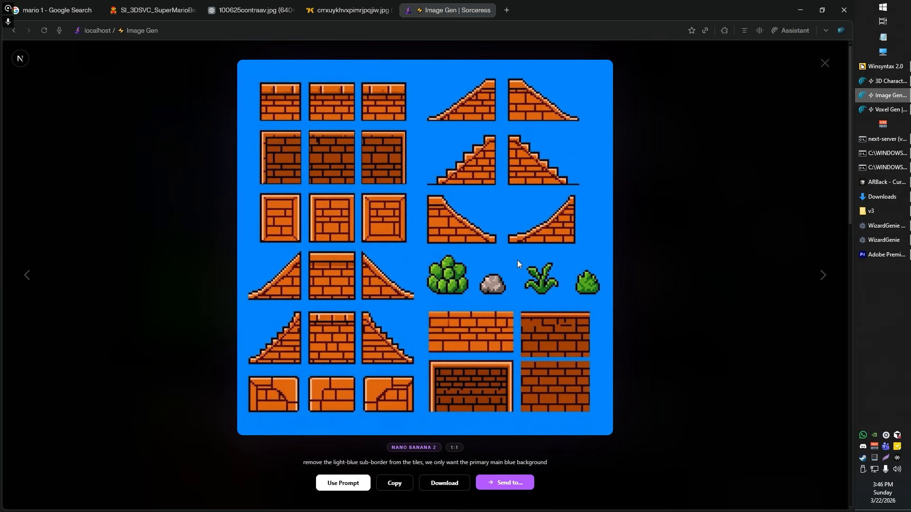
key("Escape")
left_click(332, 167)
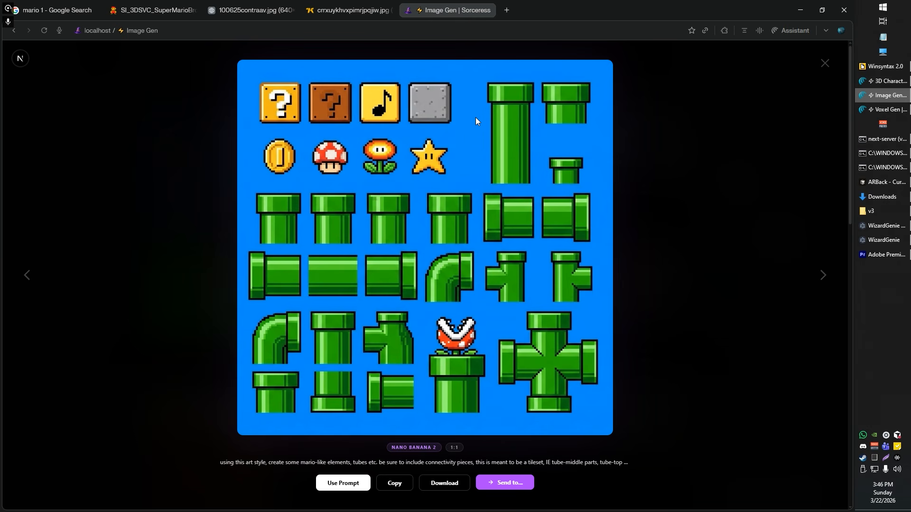
key("Escape")
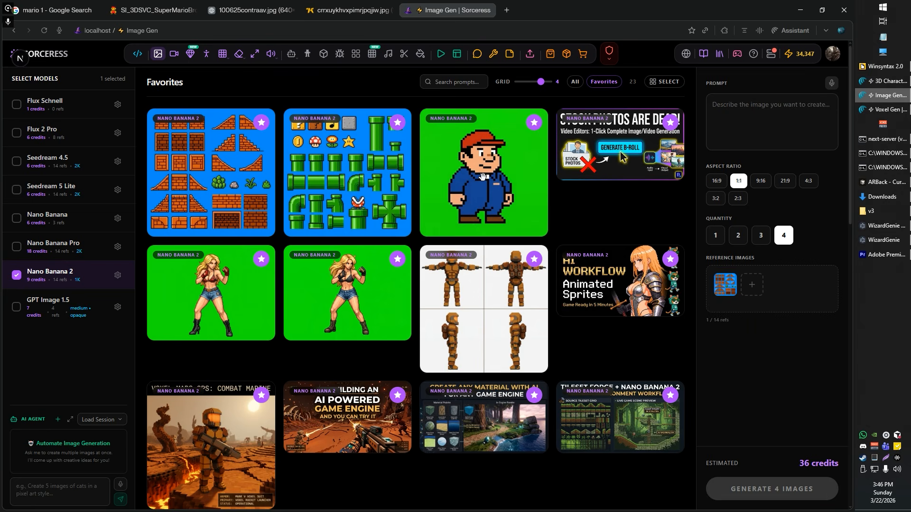
- Check the available tile generation tools and enlarge the brick tileset image for a closer look
mouse_move(222, 56)
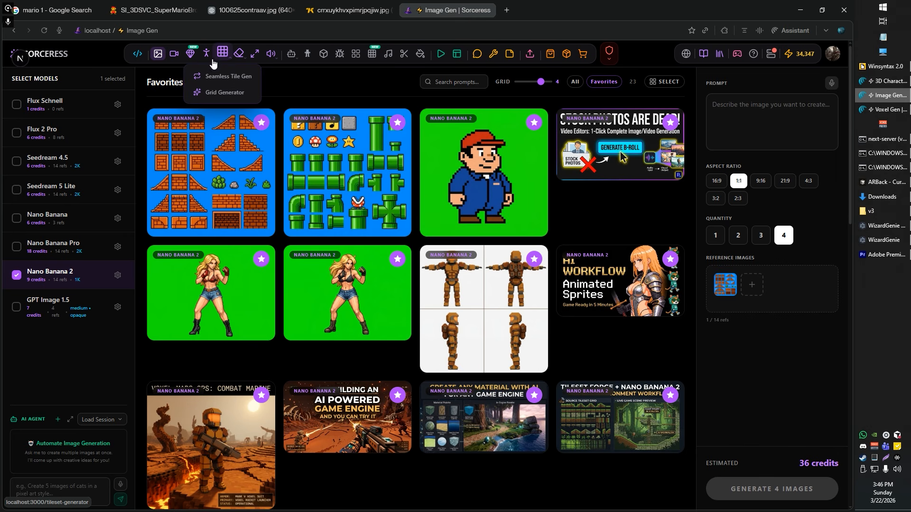
left_click(225, 176)
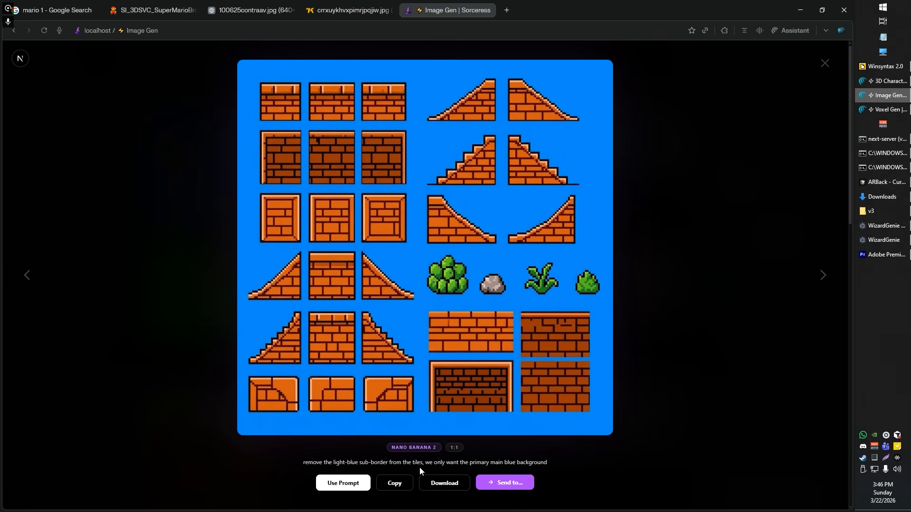
key("Escape")
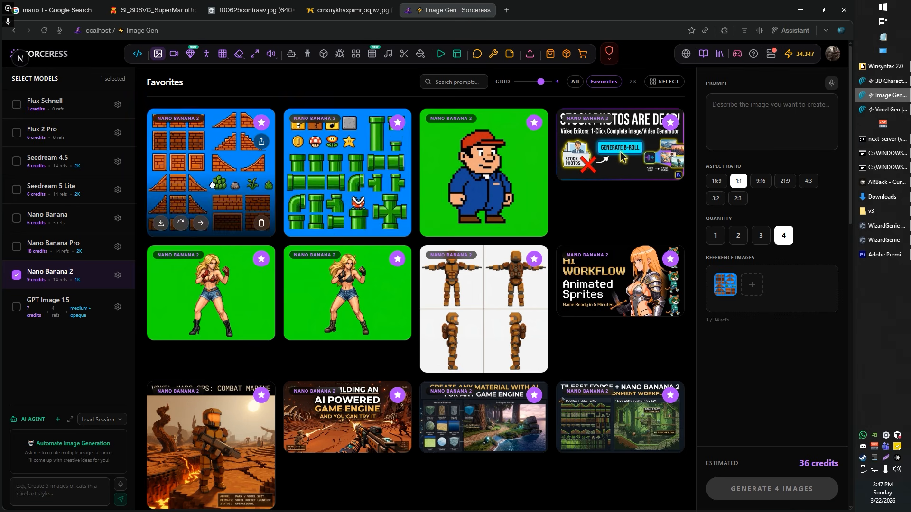
left_click(212, 178)
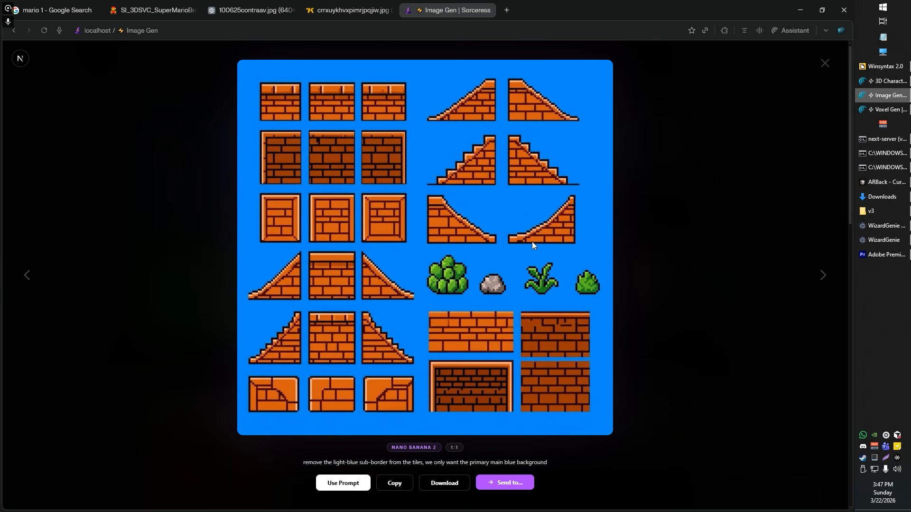
key("Escape")
- Find and preview the GPT Image 1.5 tileset with grass, dirt and stone pieces among the favorites
scroll(468, 310, "down", 5)
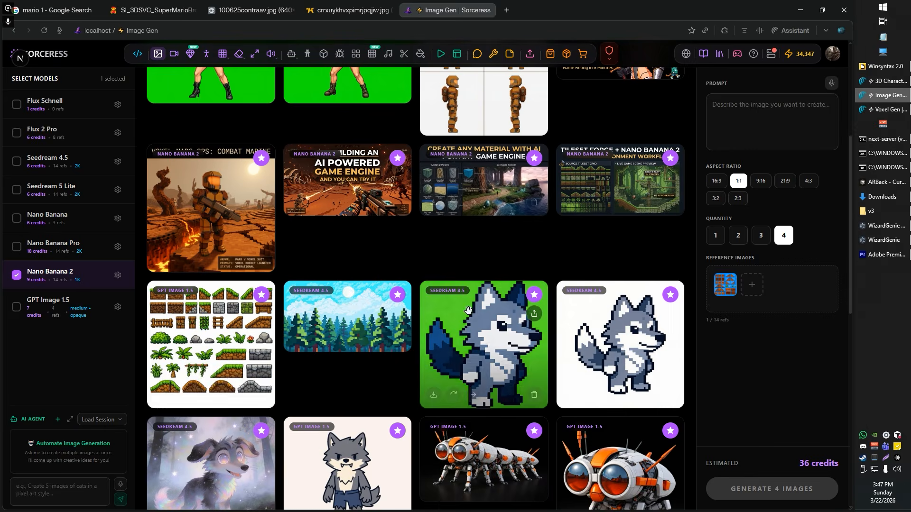
left_click(211, 330)
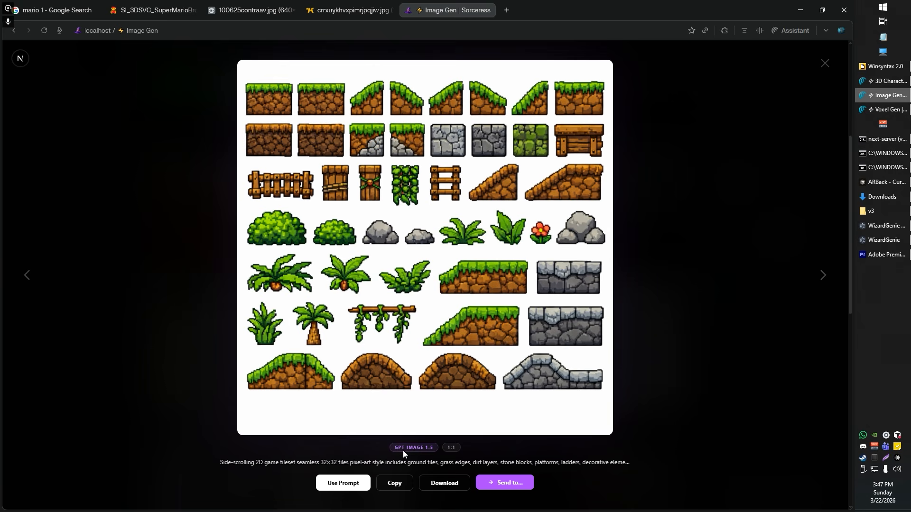
left_click(617, 335)
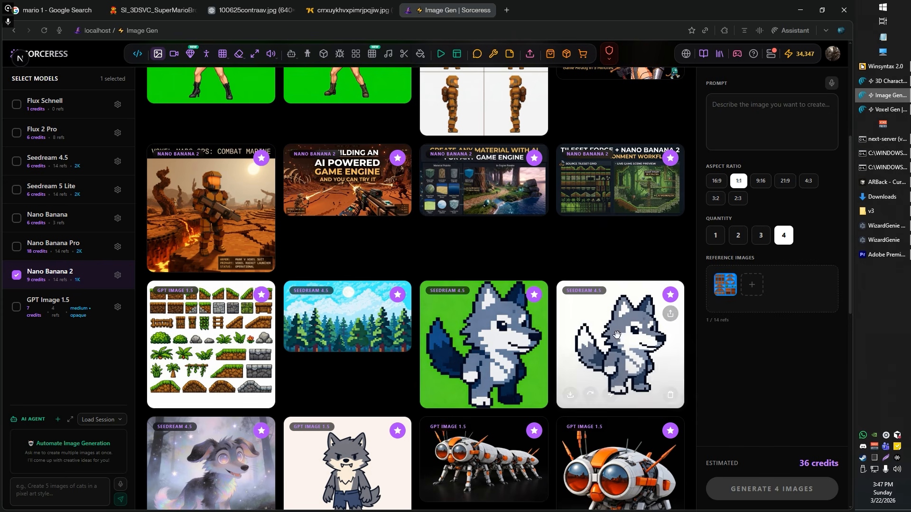
scroll(513, 307, "up", 5)
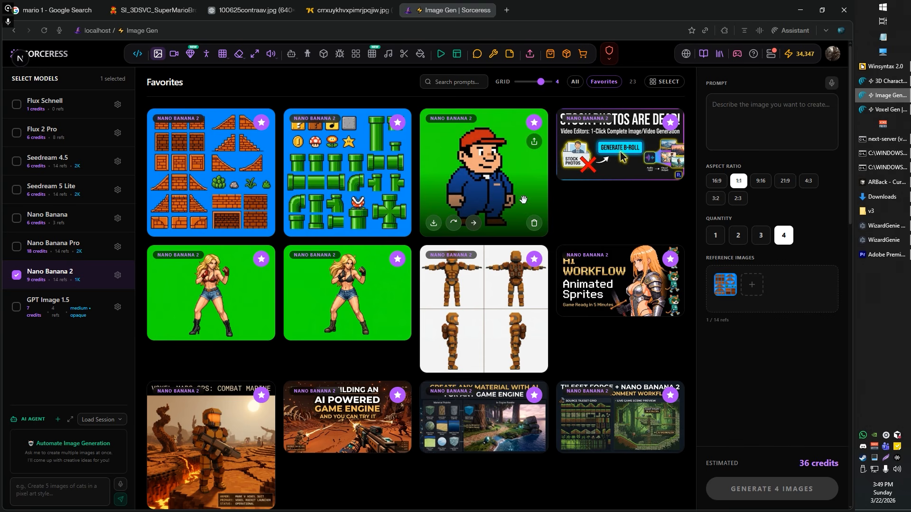
- Preview the red-capped idle character and send its image to VideoGen as the reference image
left_click(483, 155)
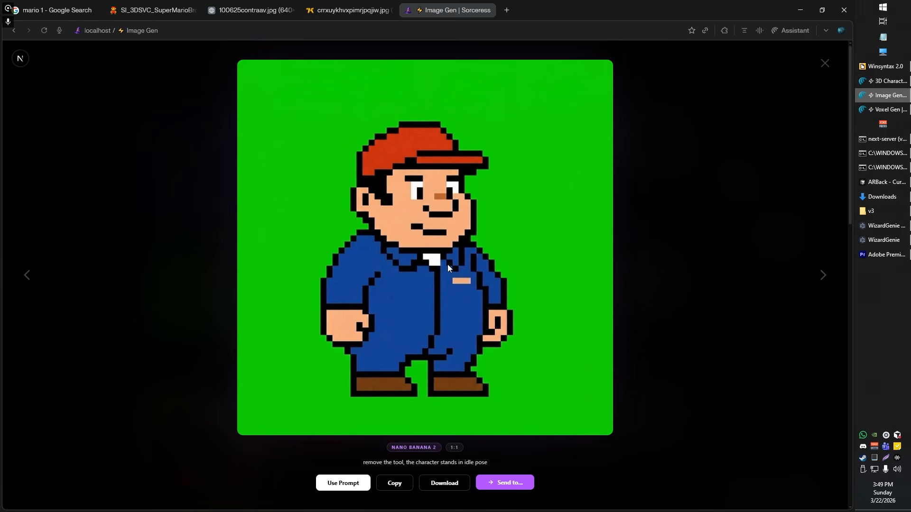
key("Escape")
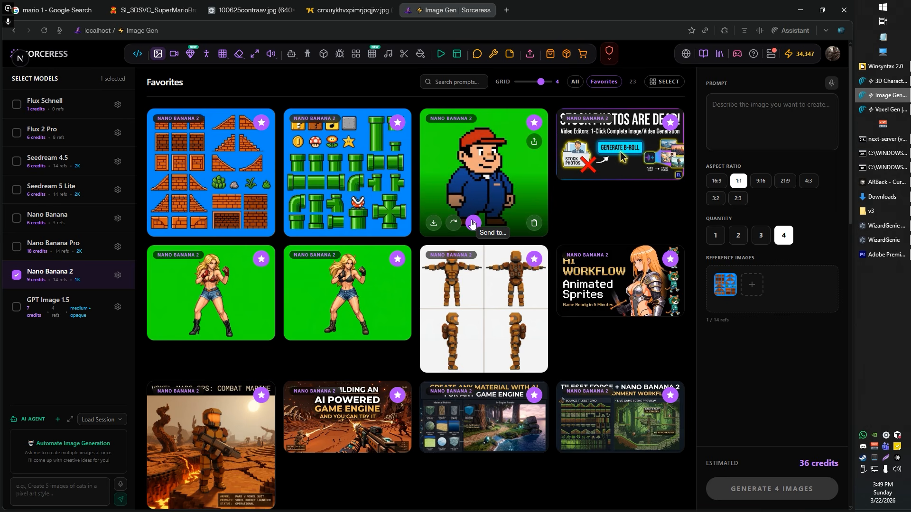
left_click(471, 223)
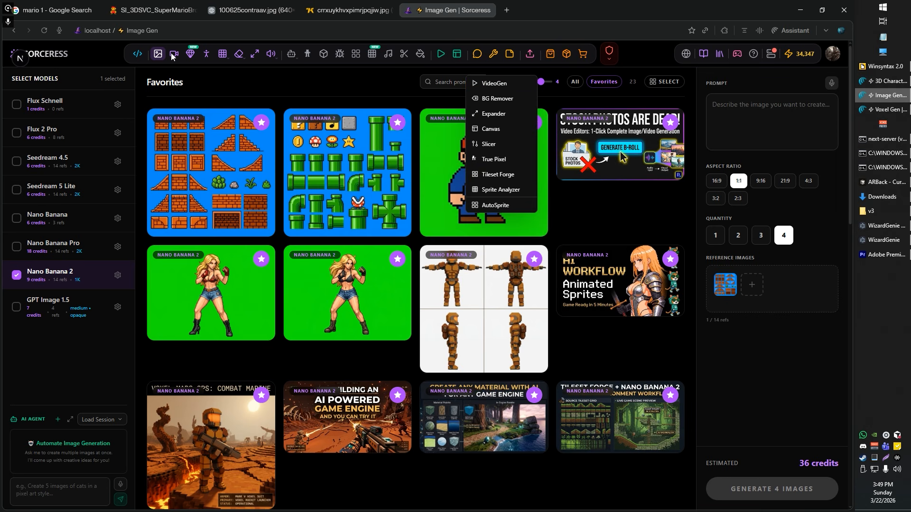
left_click(496, 85)
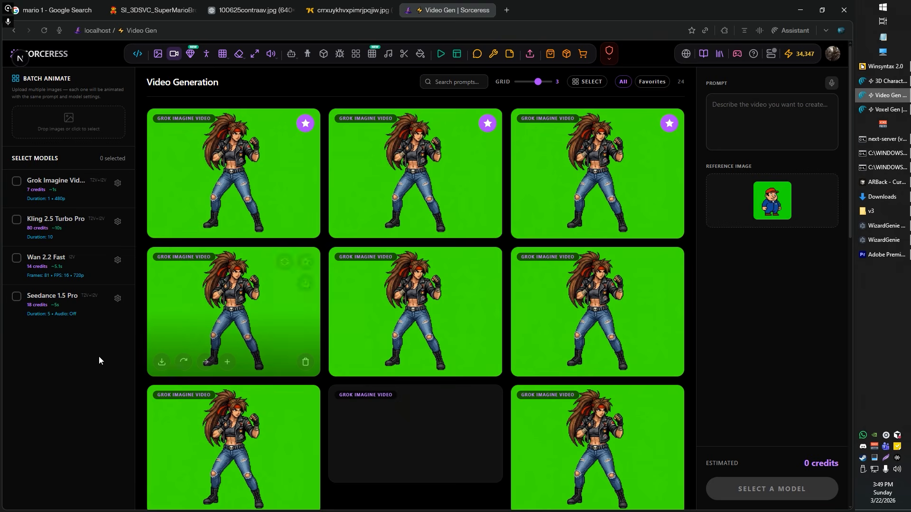
- Select the Grok Imagine Video model and set its duration to 1 second
left_click(17, 181)
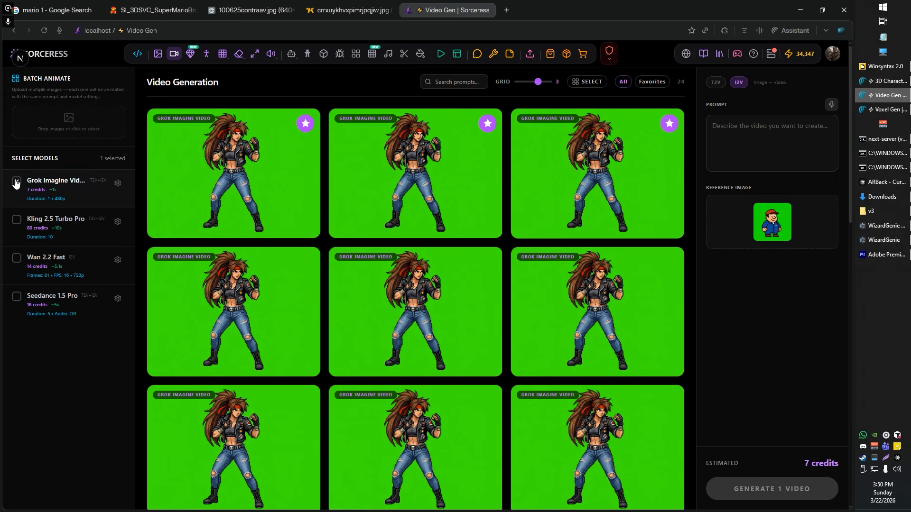
left_click(117, 183)
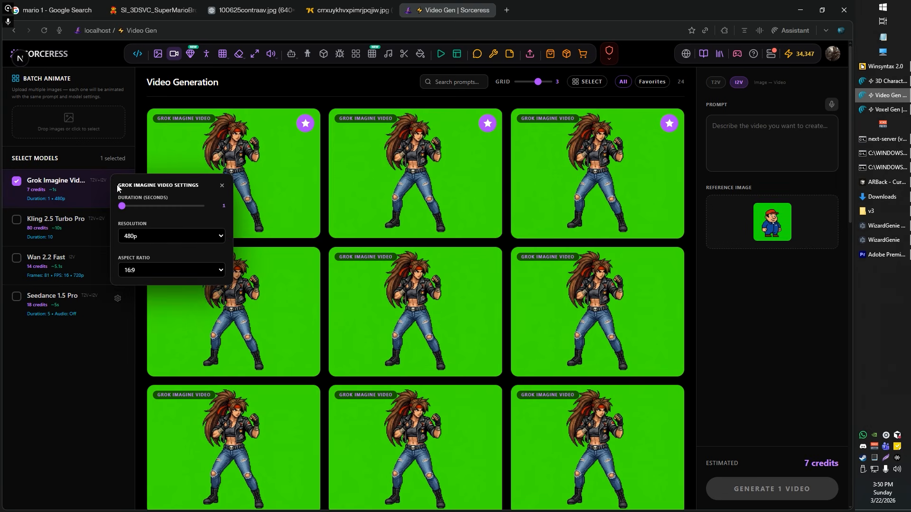
left_click_drag(122, 206, 122, 207)
mouse_move(123, 207)
left_mouse_down()
mouse_move(138, 208)
mouse_move(120, 211)
left_mouse_up()
- Enter the prompt "running in place" and generate videos of the character
left_click(744, 130)
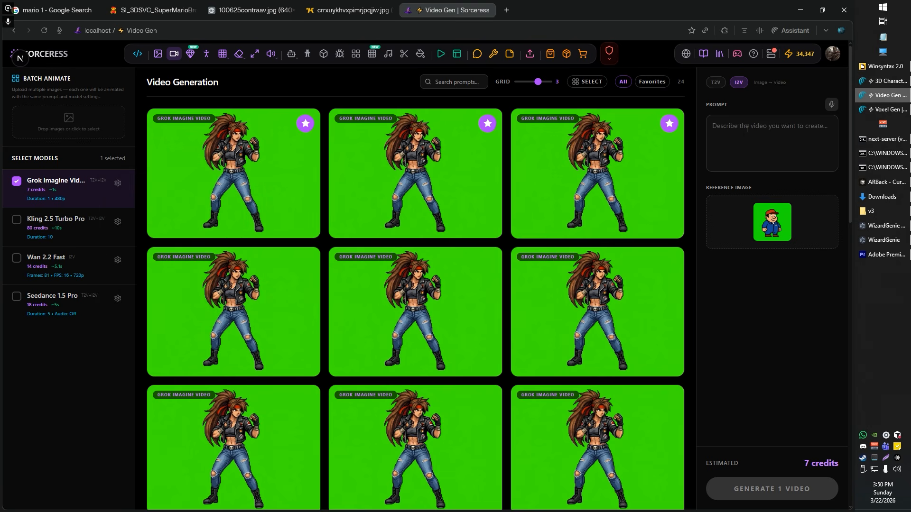
type("running in p")
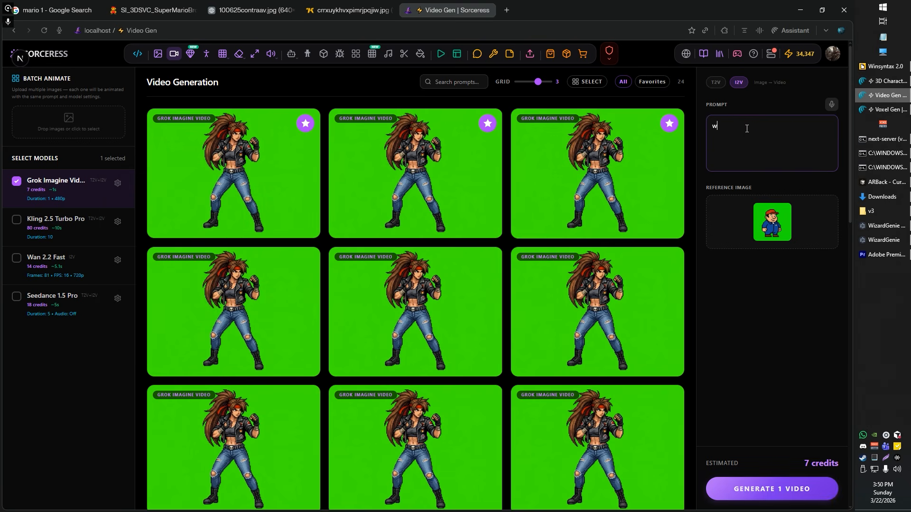
type("lace")
left_click(796, 496)
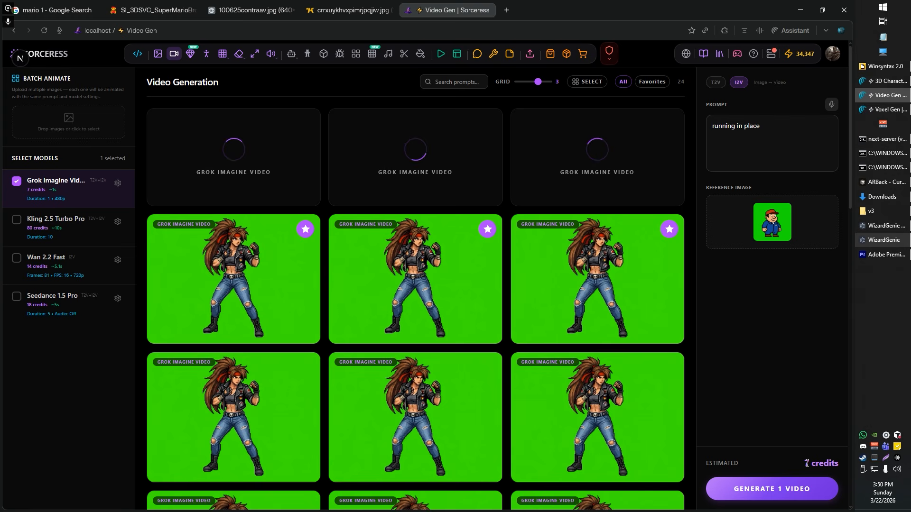
- Check the Grok Imagine Video settings and preview the generated running clips of the character
left_click(118, 184)
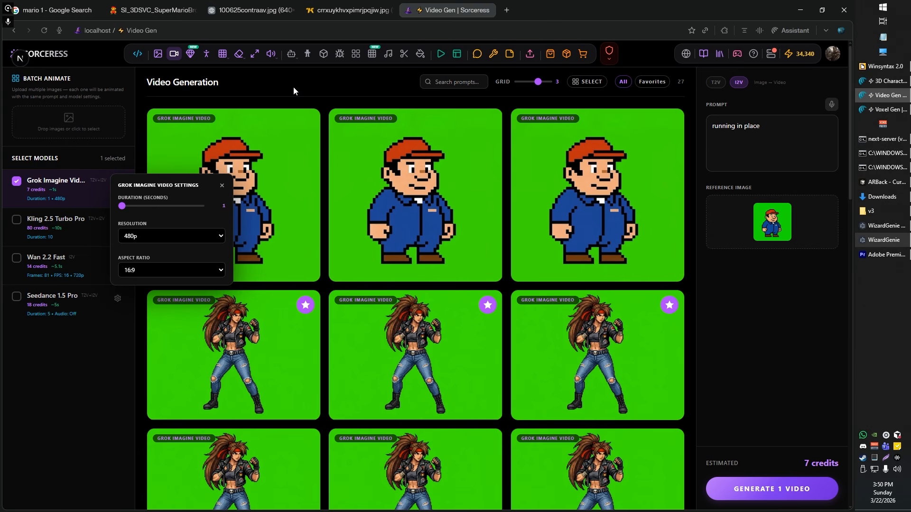
left_click(622, 233)
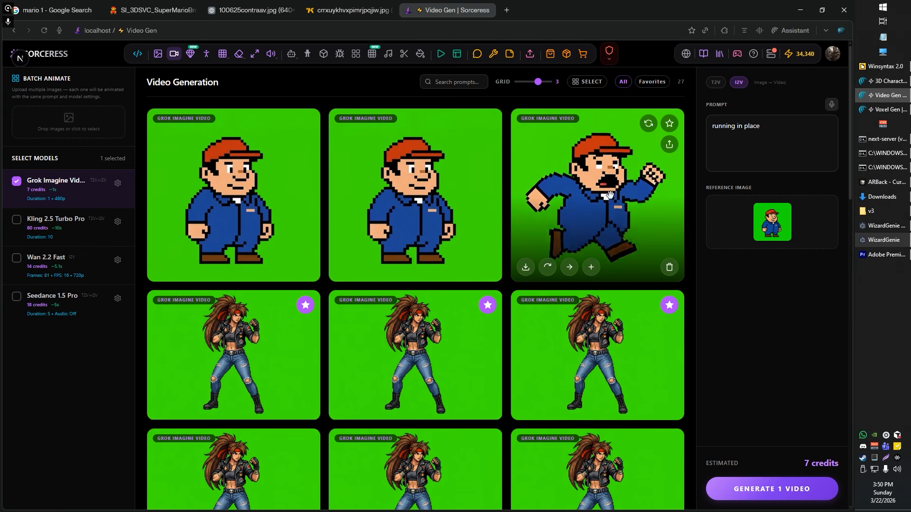
mouse_move(418, 188)
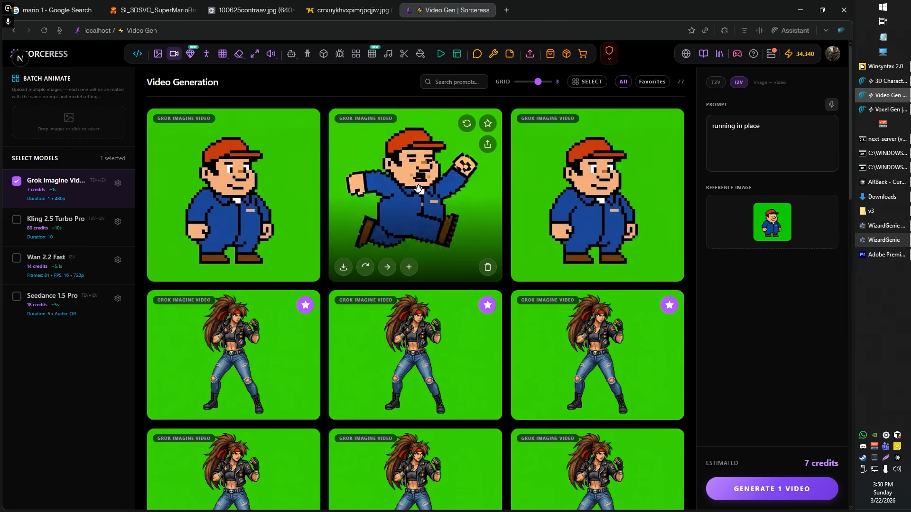
mouse_move(227, 199)
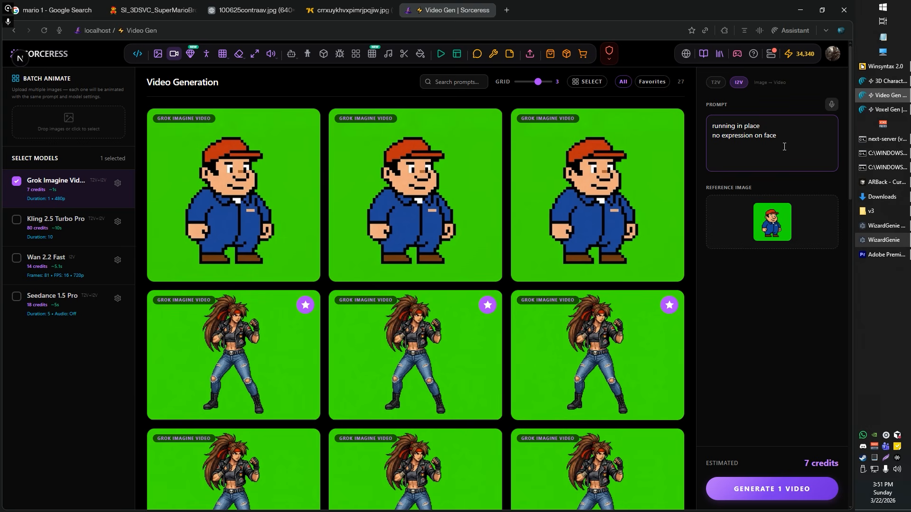
- Generate a running video with the added prompt line "no expression on face" and another with "the characters face doesn't change" instead
left_click(763, 489)
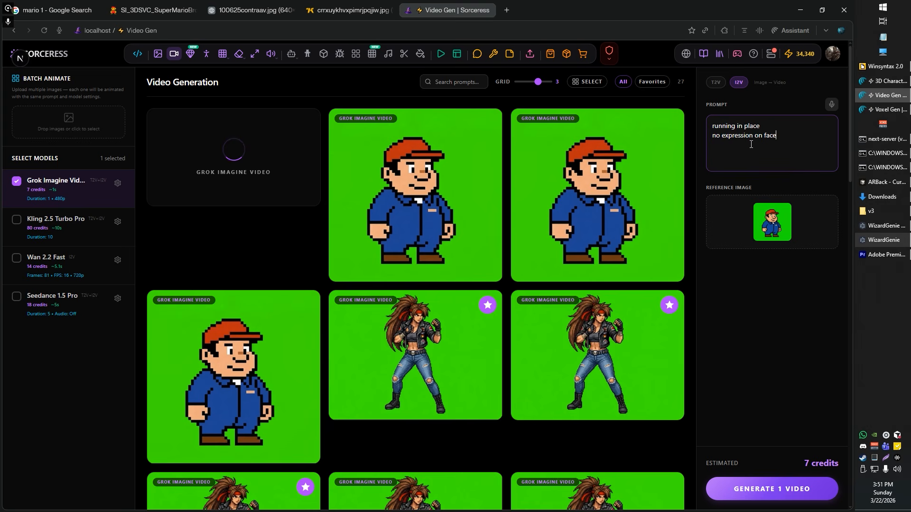
key("shift+Home")
type("the characters face doe")
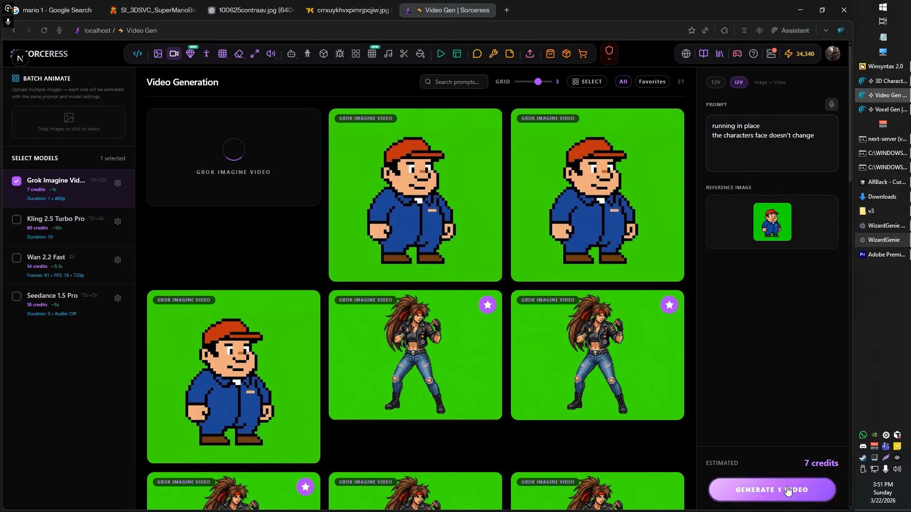
left_click(772, 489)
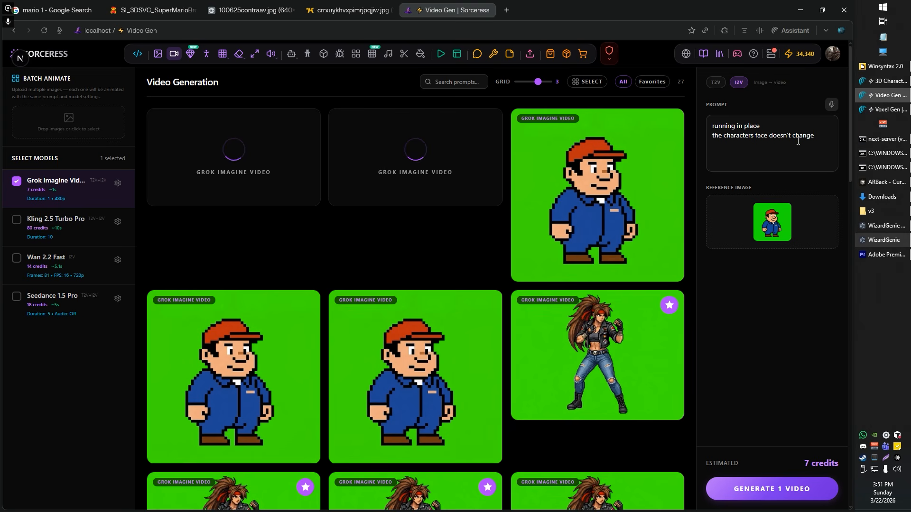
- Play the running clip generated with the "no expression on face" prompt in the enlarged preview, and close it
triple_click(743, 122)
mouse_move(431, 193)
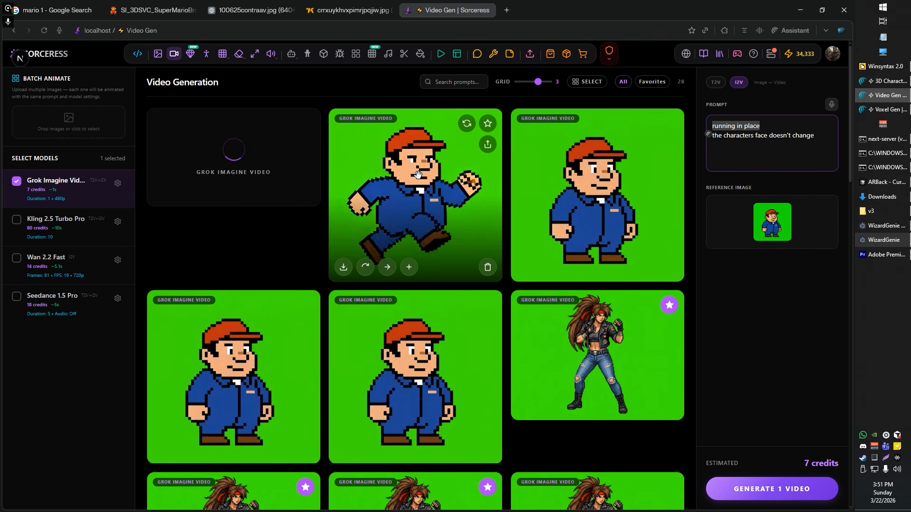
left_click(431, 214)
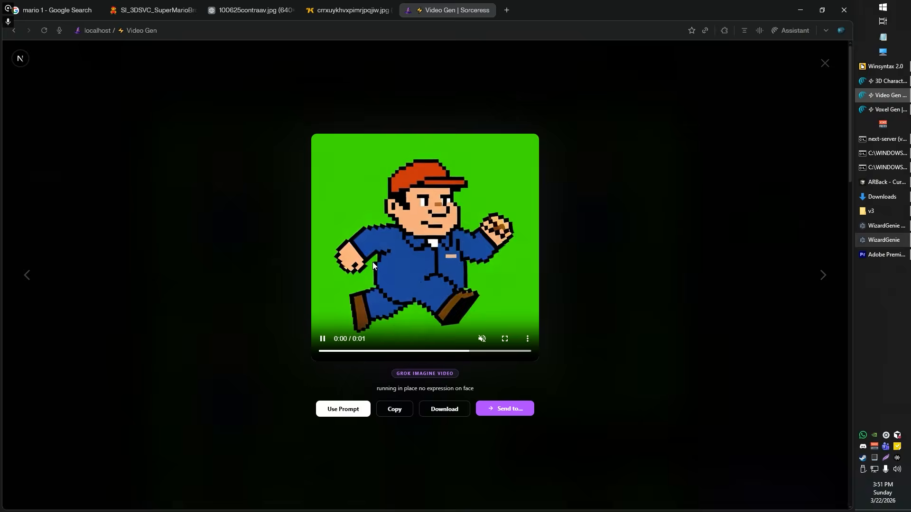
left_click(617, 266)
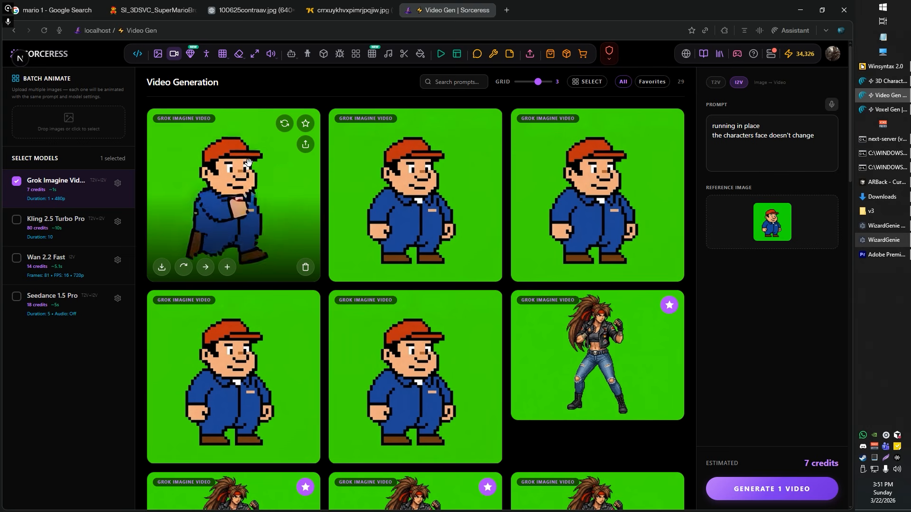
- Generate two more running videos with the "the characters face doesn't change" prompt and mark a running clip as favorite
left_click_drag(815, 139, 691, 136)
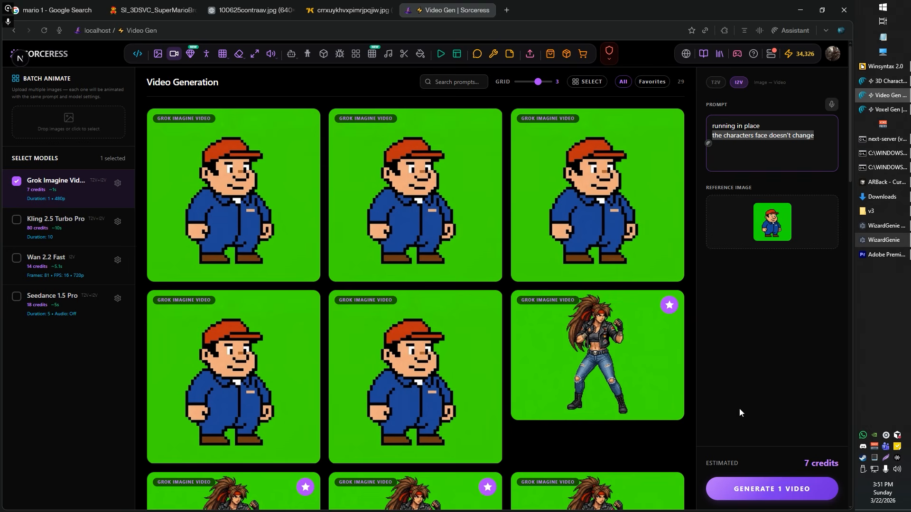
double_click(759, 491)
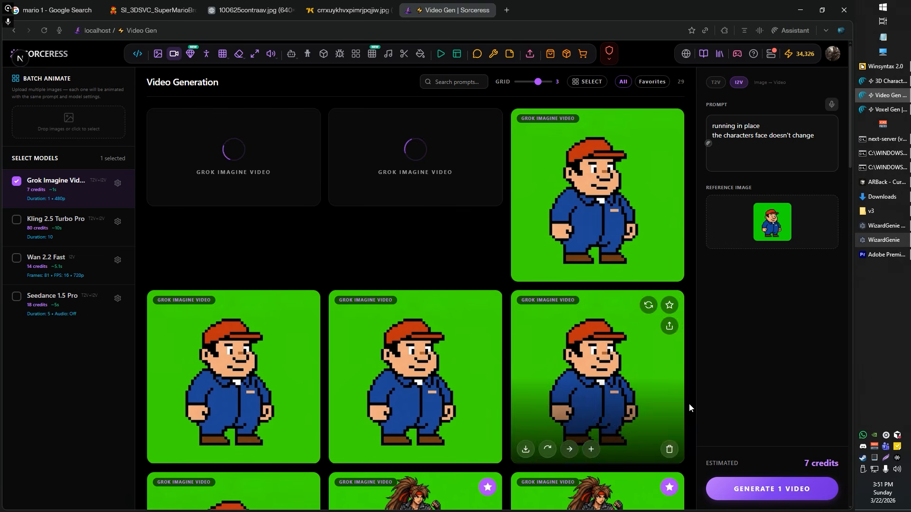
mouse_move(568, 151)
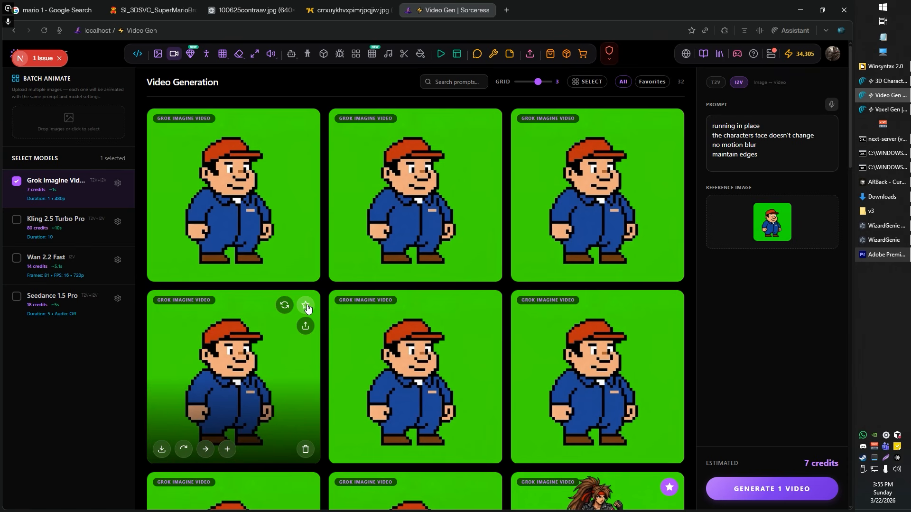
left_click(306, 307)
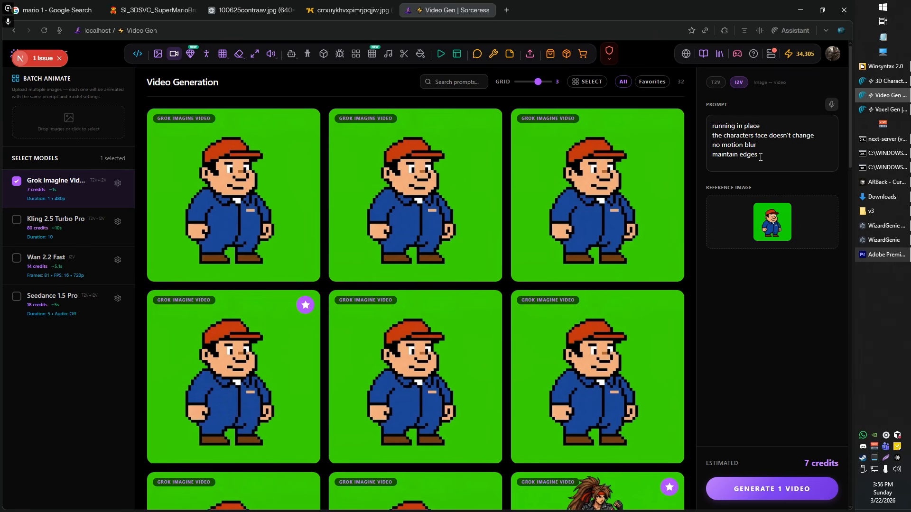
- Replace the prompt with "split kick jump" and generate two videos of the character
left_click_drag(771, 152, 706, 116)
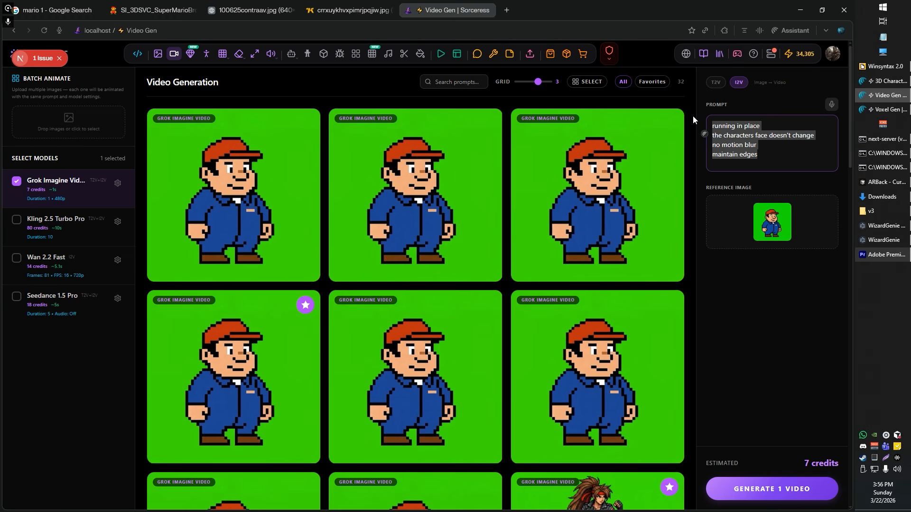
type("s")
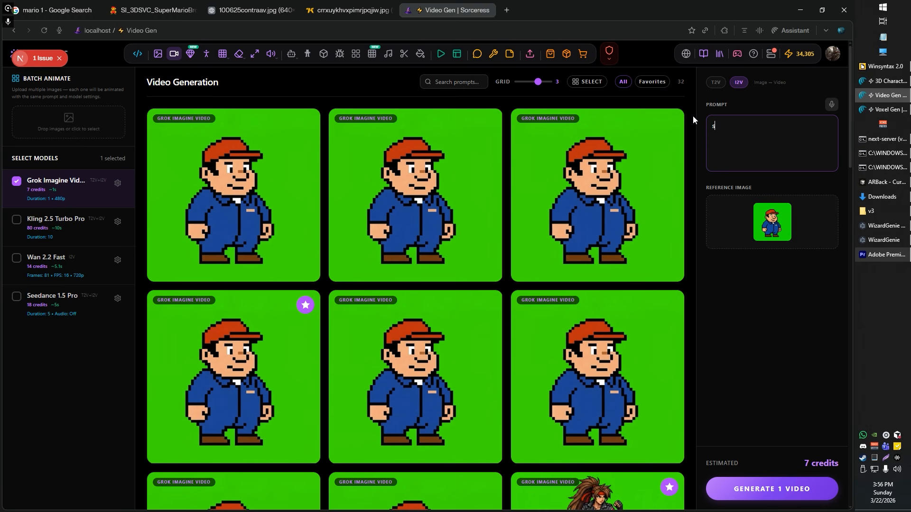
type("plit kick jump")
left_click(761, 486)
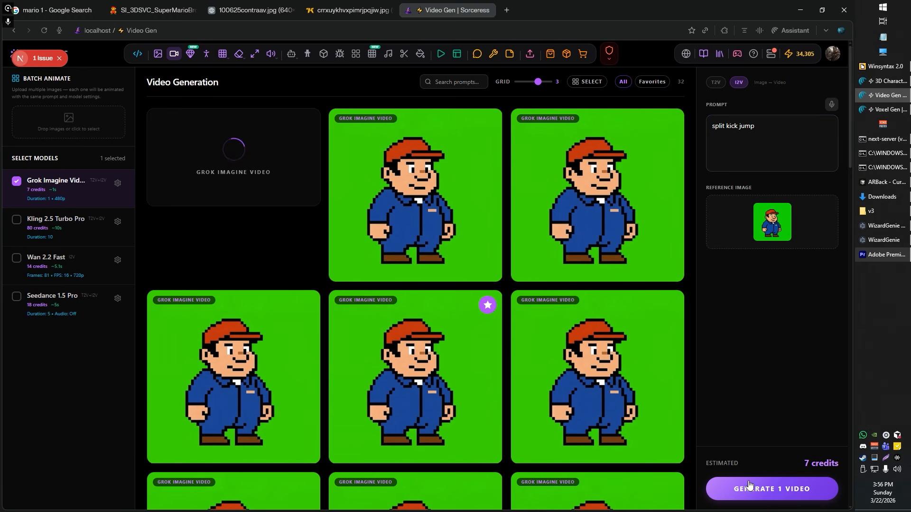
left_click(754, 494)
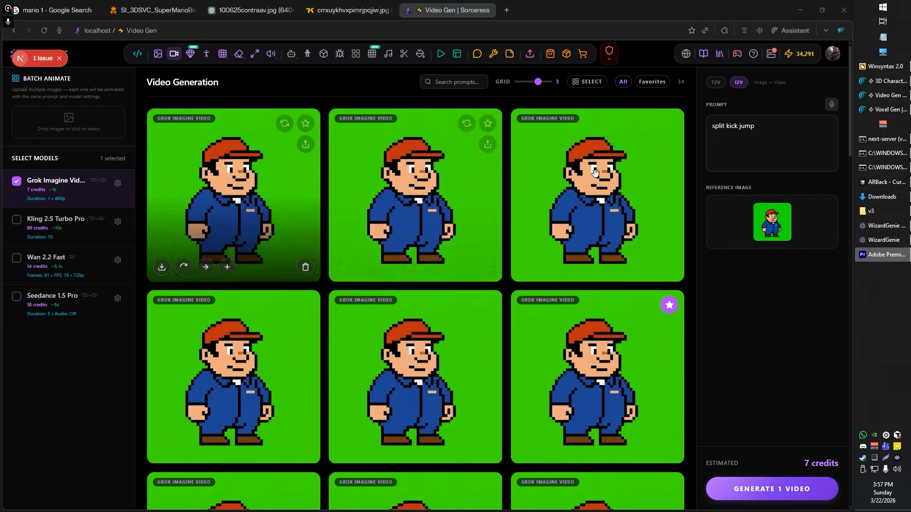
- Add "raises one fight in the air, no VFX" to the jump prompt and generate more videos
left_click(804, 152)
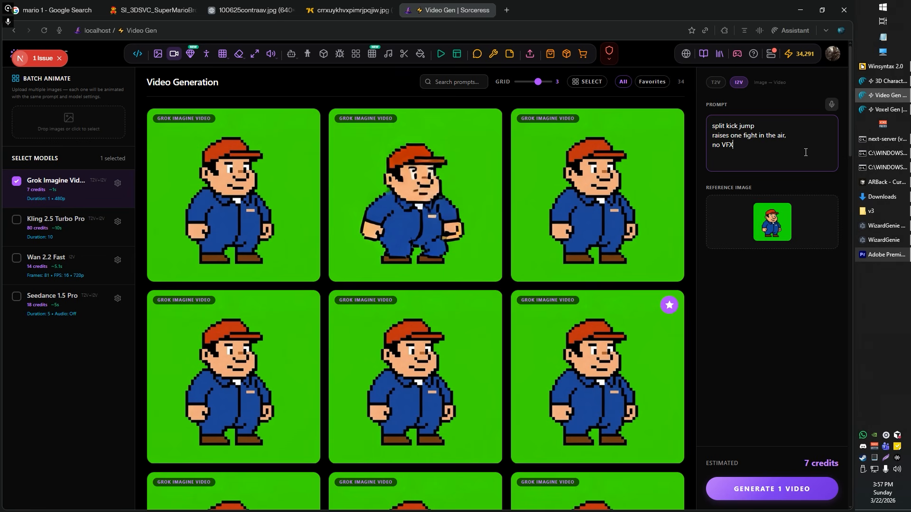
left_click(783, 493)
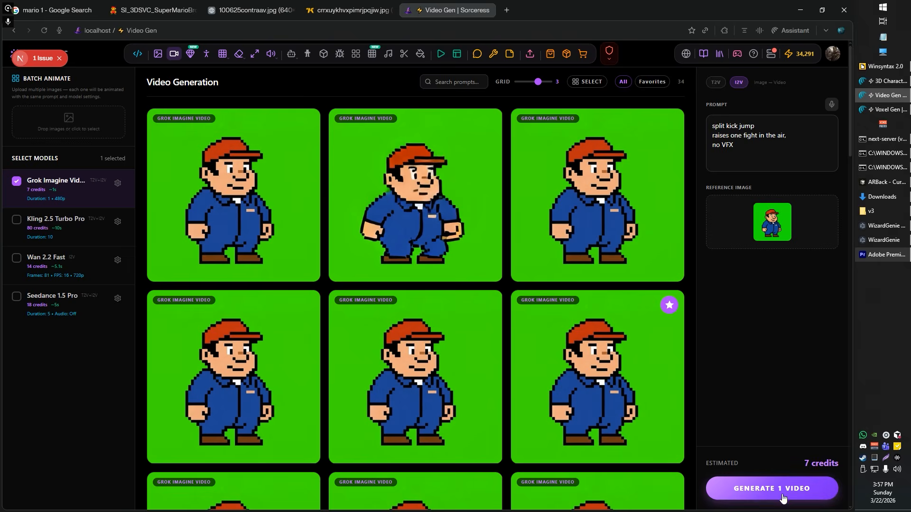
left_click_drag(712, 135, 733, 146)
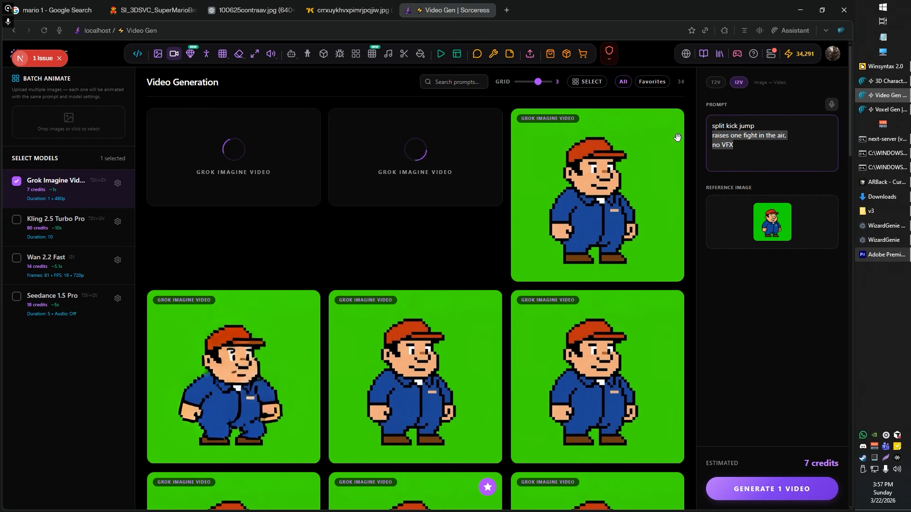
triple_click(729, 148)
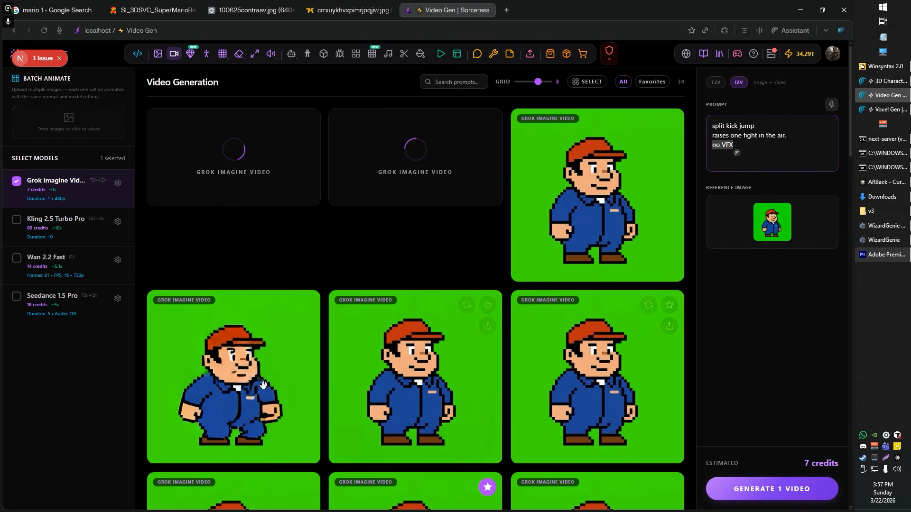
- Preview the generated jump clips, play the favorited mario-like jump clip enlarged, and close it
mouse_move(257, 384)
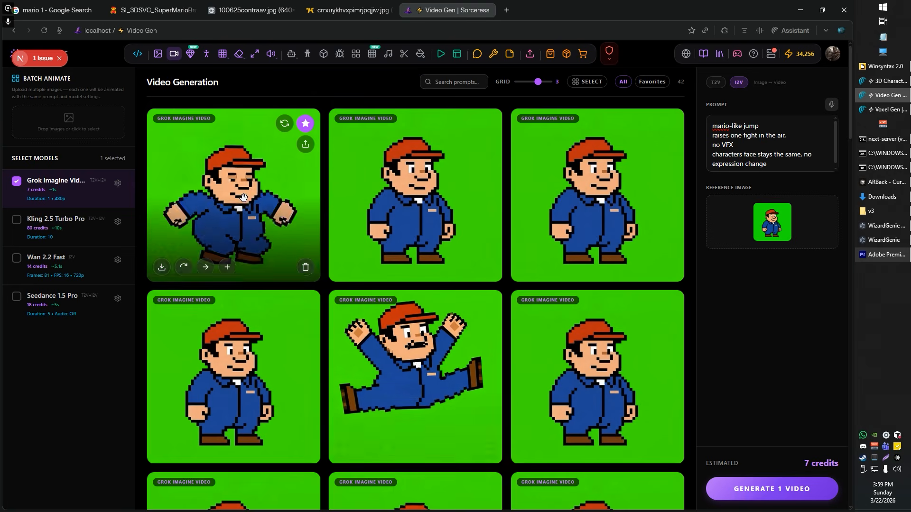
left_click(243, 197)
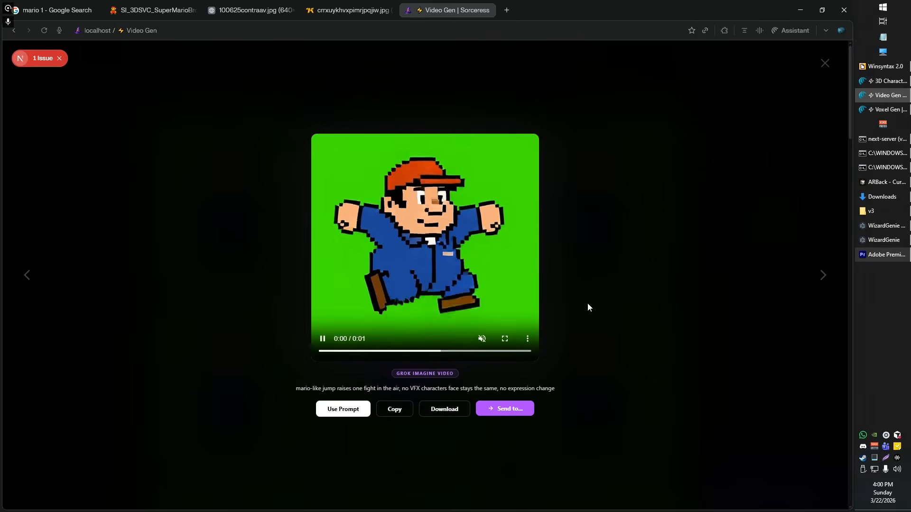
left_click(622, 303)
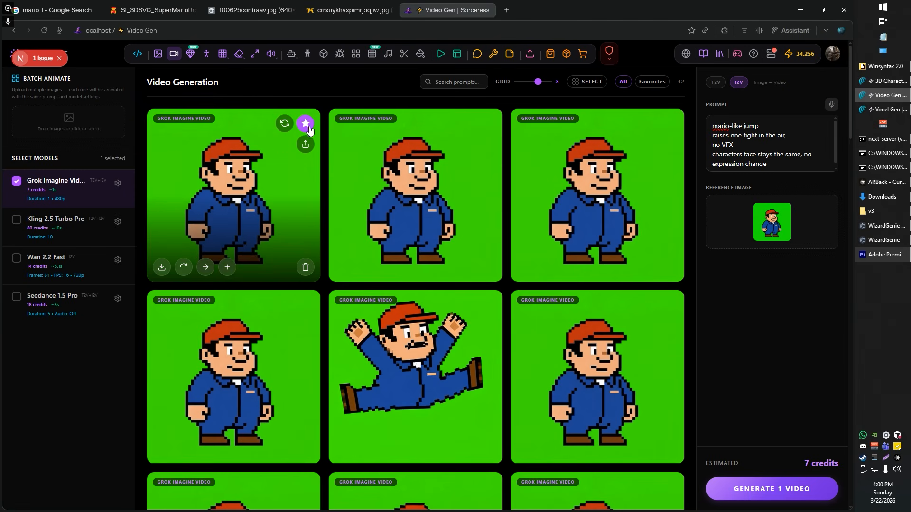
- Send the two favorited clips of the red-capped character to AutoSprite and process both videos, extracting every frame
left_click(652, 81)
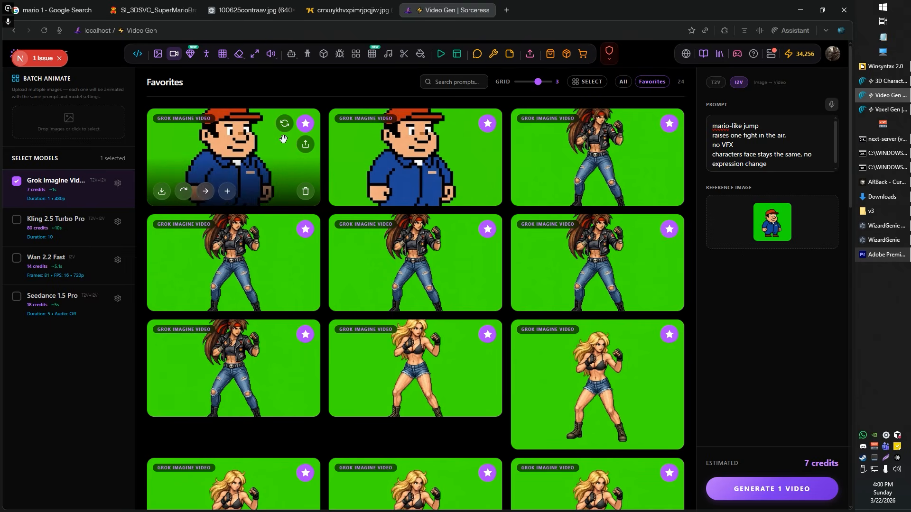
left_click(583, 82)
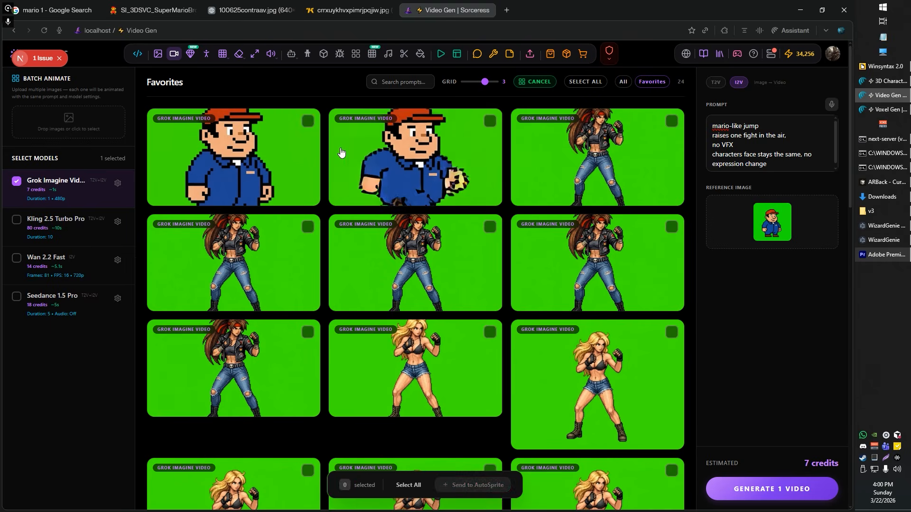
left_click(315, 145)
left_click(366, 152)
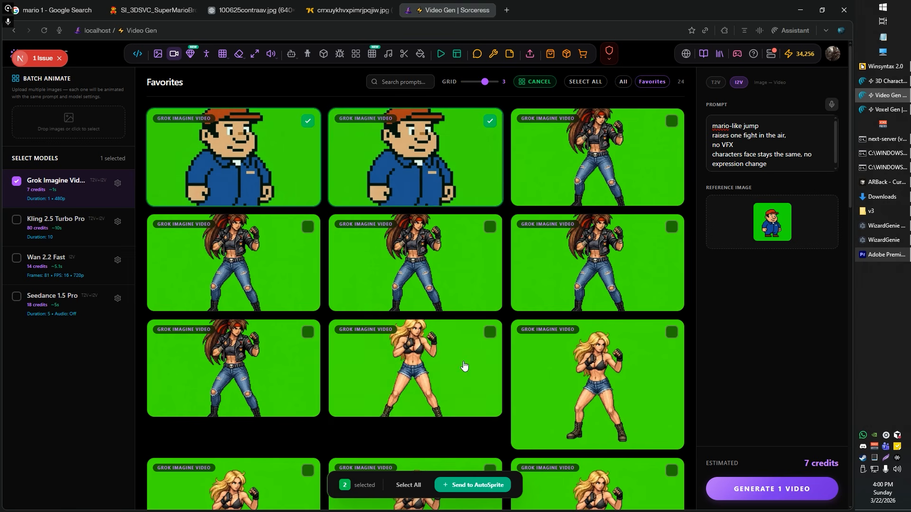
left_click(472, 485)
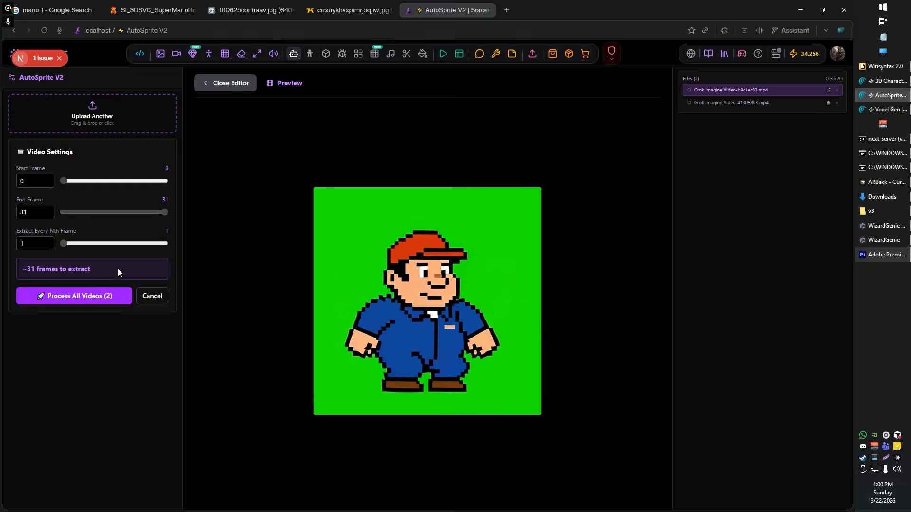
left_click(92, 297)
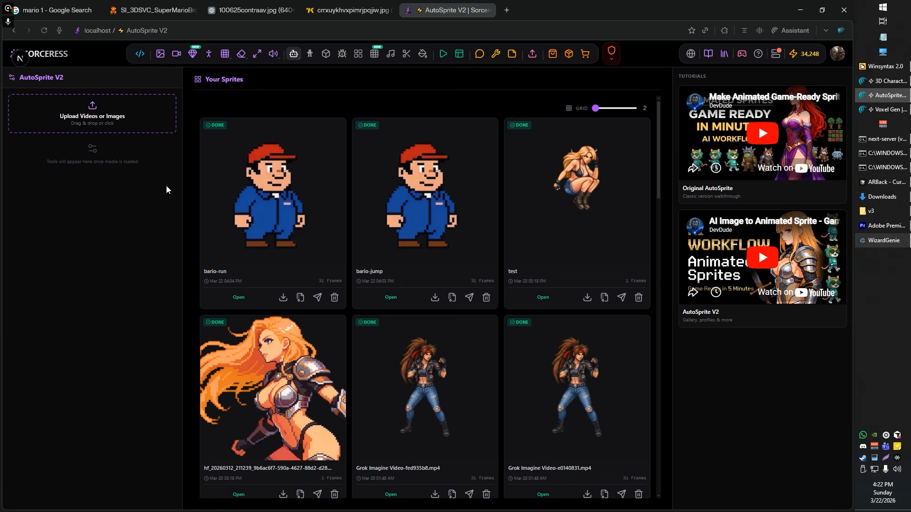
- Preview the bario-run and bario-jump sprites, open bario-run in the editor, and display its first frame
mouse_move(254, 178)
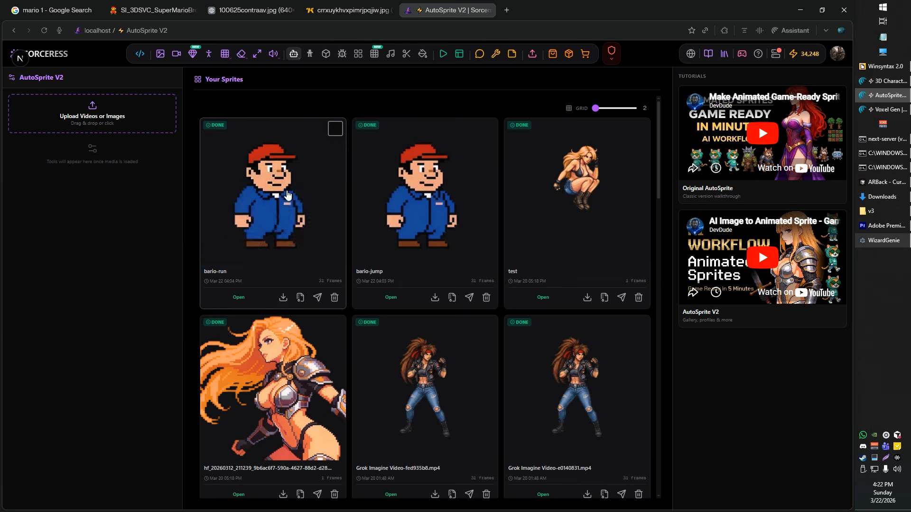
mouse_move(469, 207)
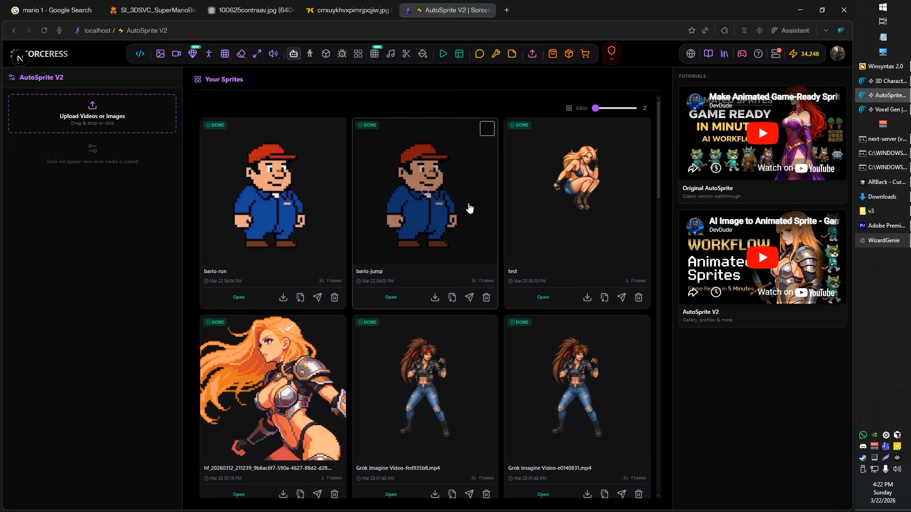
left_click(290, 198)
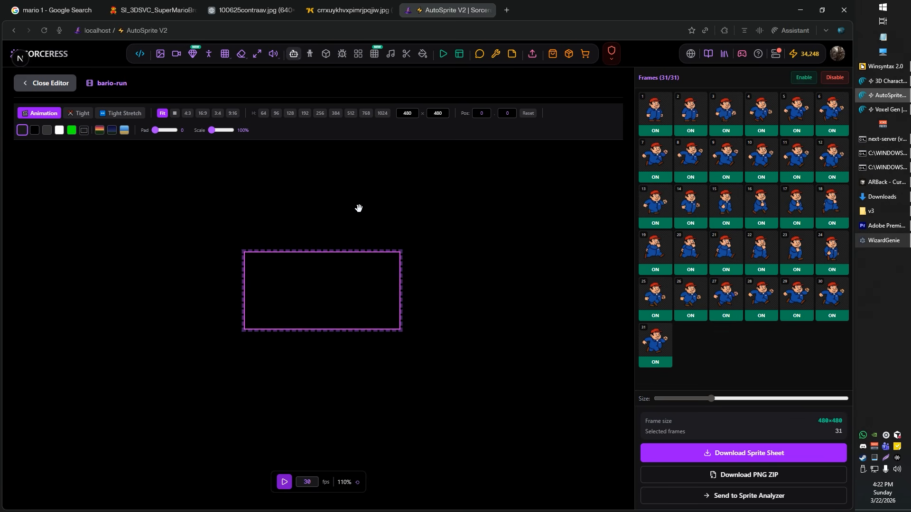
left_click(657, 114)
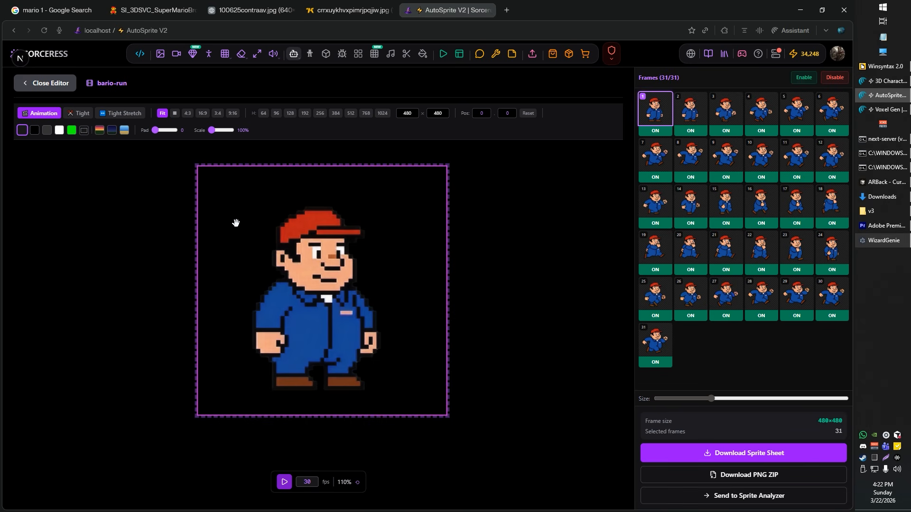
- Examine the outline of the first bario-run frame up close against the sky-and-sand background, and close the editor
left_click(124, 130)
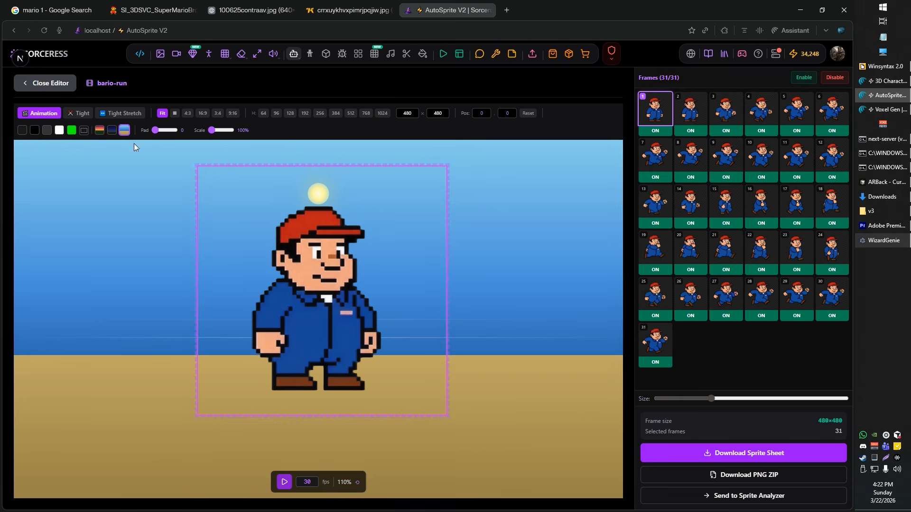
scroll(357, 289, "up", 10)
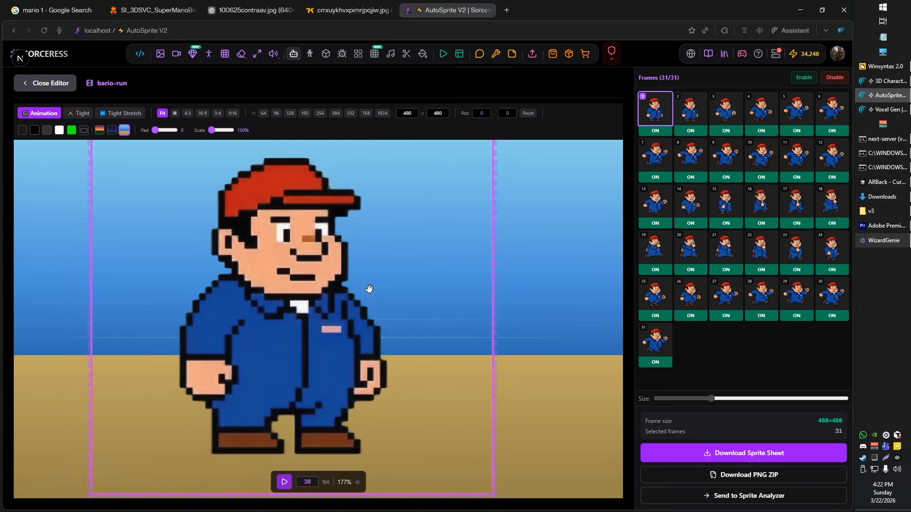
scroll(354, 293, "up", 14)
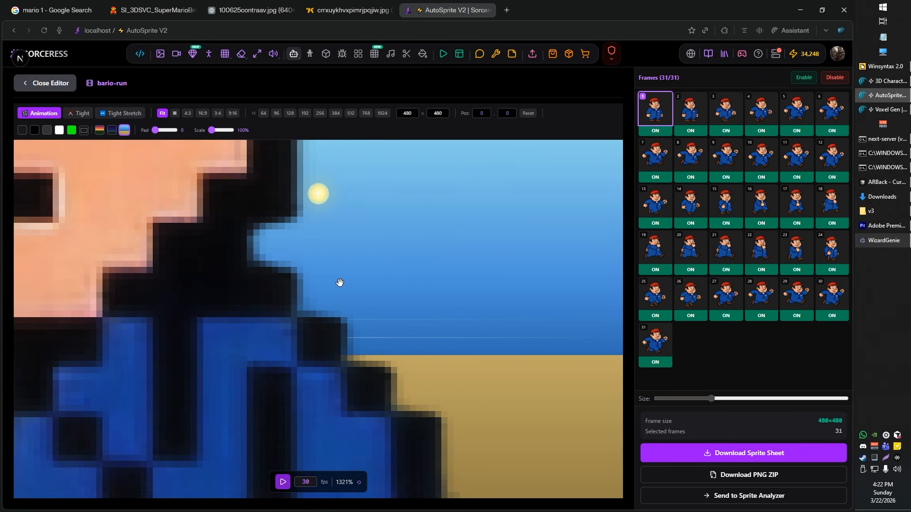
scroll(399, 270, "down", 2)
scroll(403, 270, "down", 14)
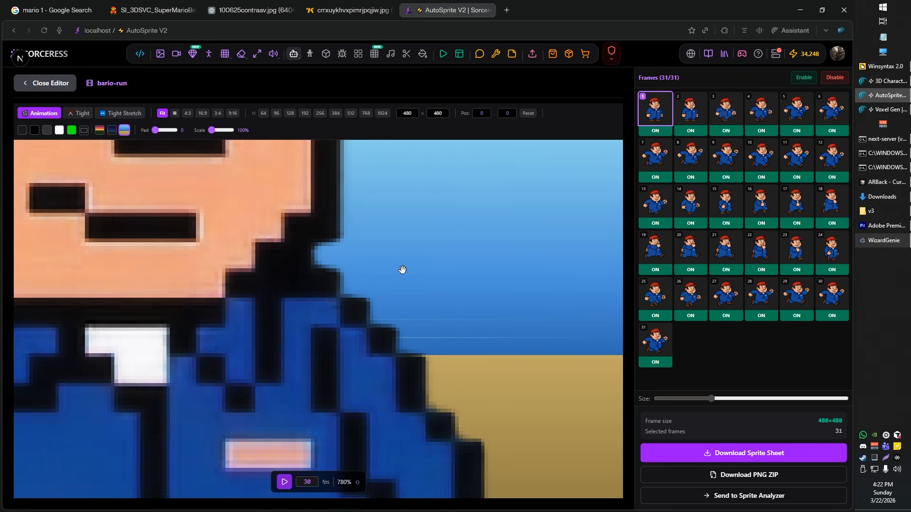
scroll(429, 274, "down", 6)
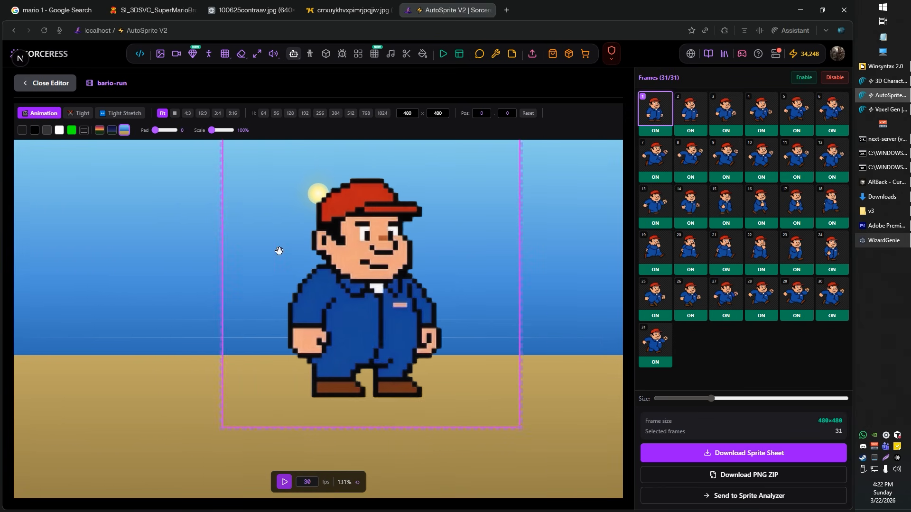
left_click(43, 84)
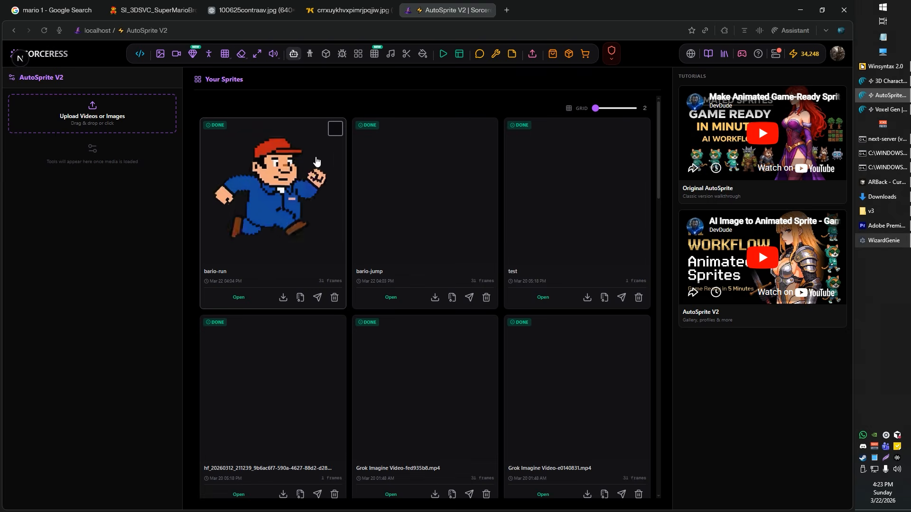
- Select the bario-run and bario-jump sprites together and send them to the Sprite Analyzer
left_click(335, 128)
left_click(488, 163)
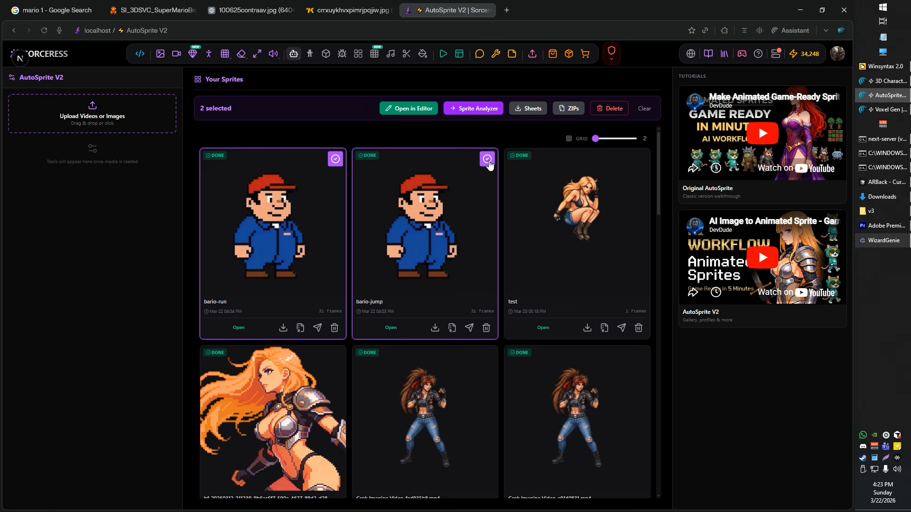
left_click(468, 111)
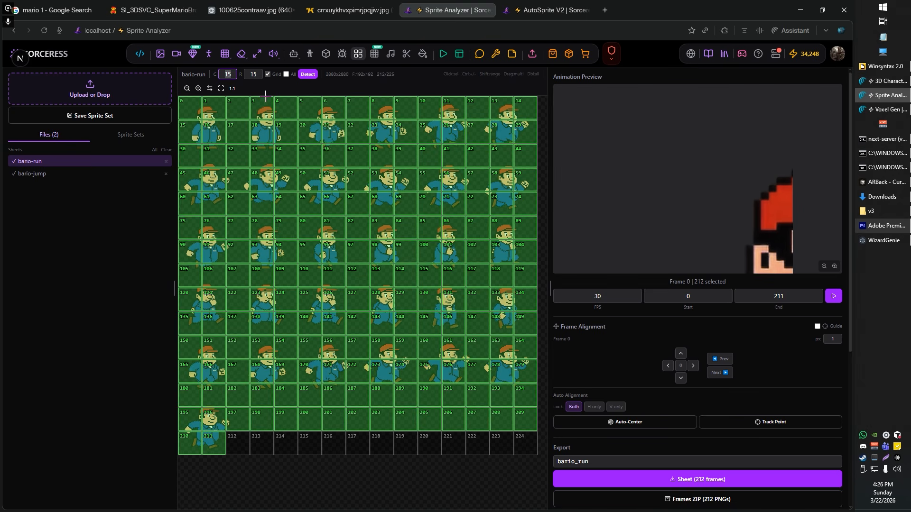
- Set the slicing grid to 6 columns by 6 rows for all sheets, and check it on bario-jump and bario-run
left_click(286, 74)
type("6")
key("Tab")
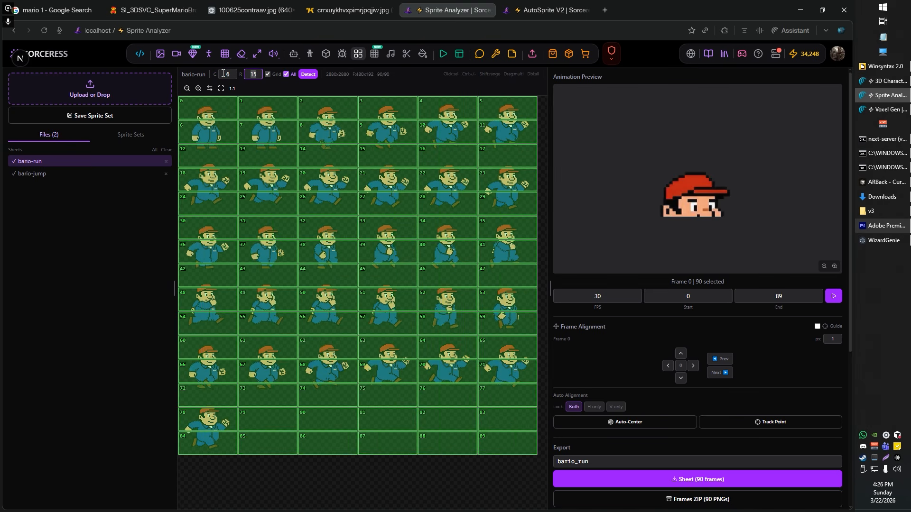
type("6")
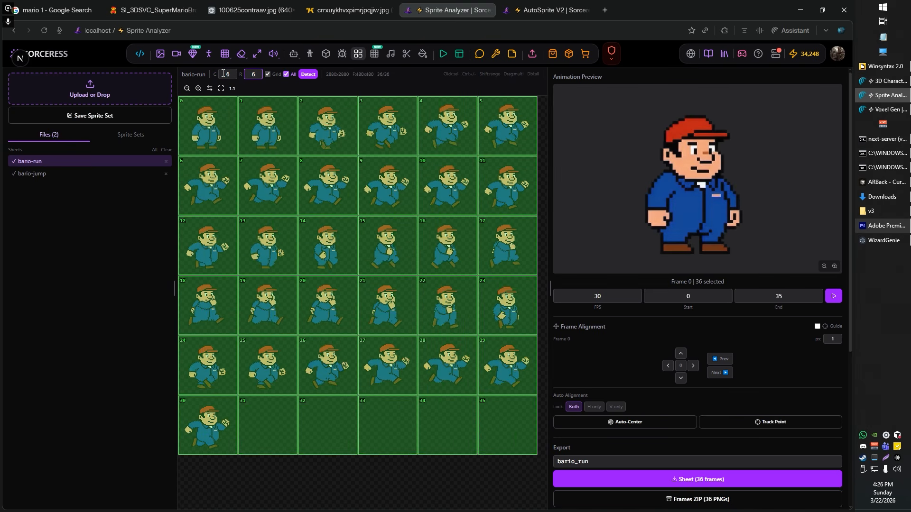
left_click(55, 175)
left_click(64, 165)
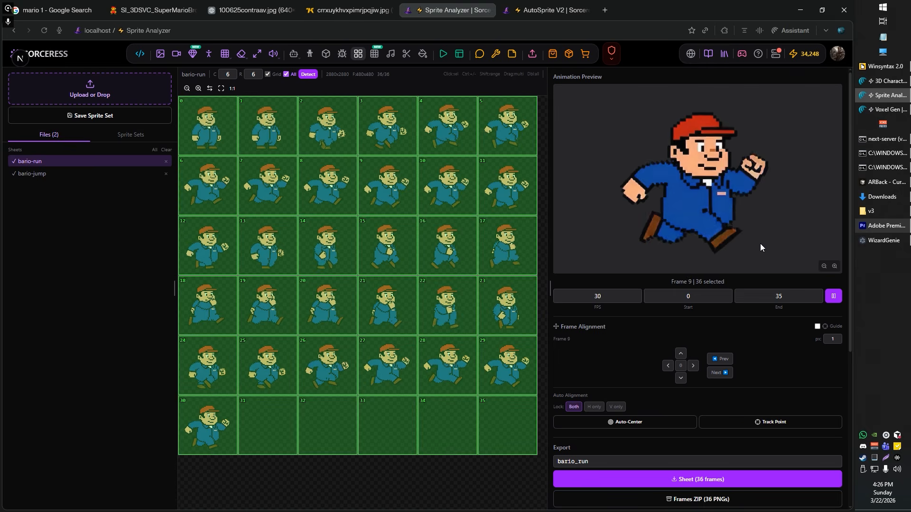
- Exclude the empty cells 31 to 35 and frames 0, 1, 2 and 30 from the bario-run animation
mouse_move(293, 417)
left_mouse_down()
mouse_move(325, 431)
mouse_move(541, 414)
left_mouse_up()
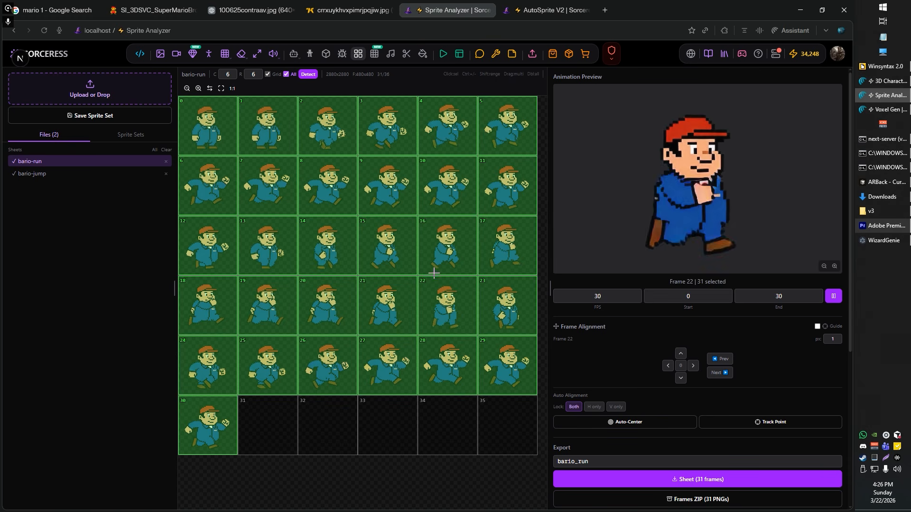
left_click(197, 444)
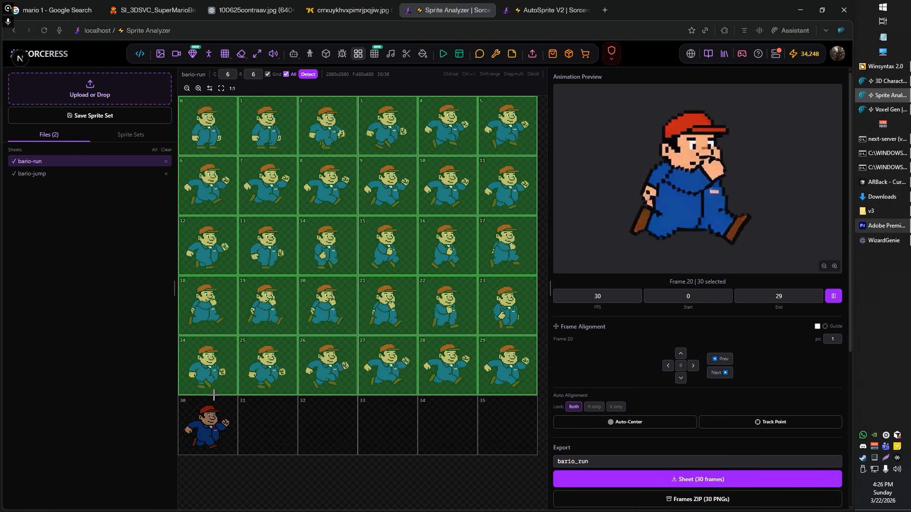
left_click(196, 445)
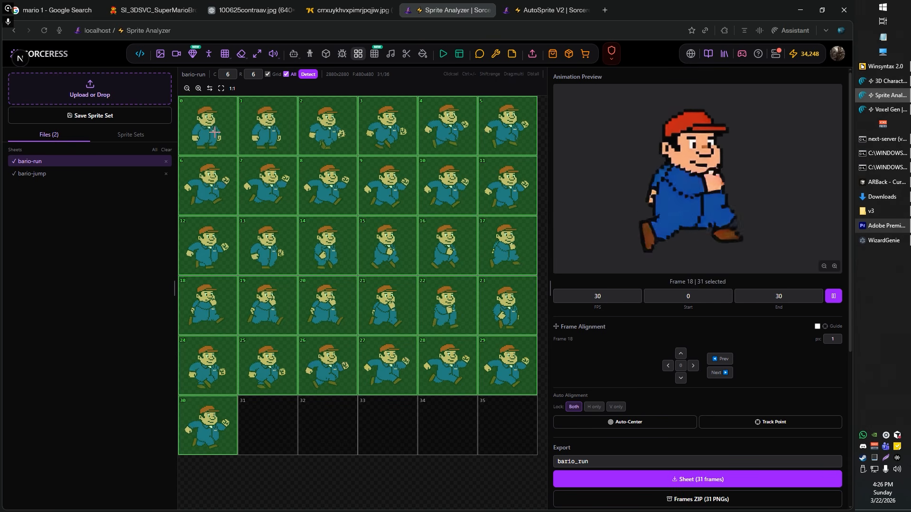
left_click(232, 125)
left_click(251, 122)
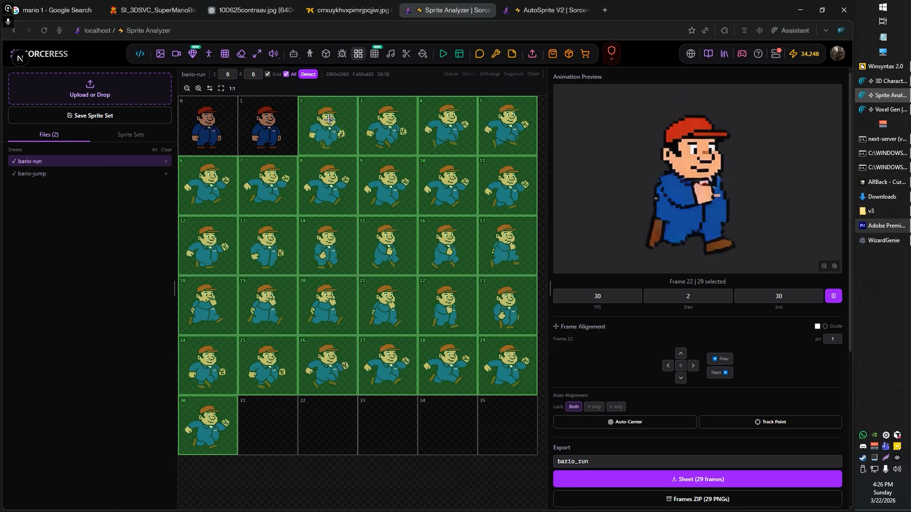
left_click(321, 125)
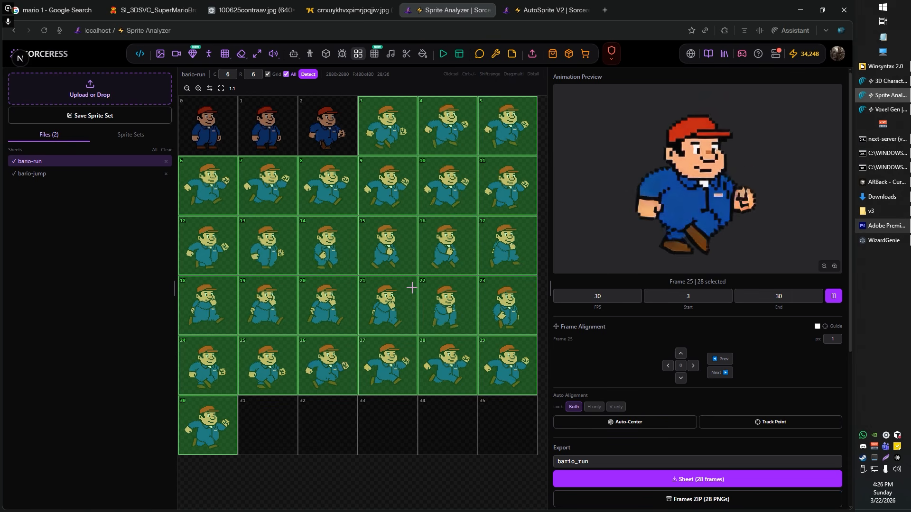
left_click(219, 427)
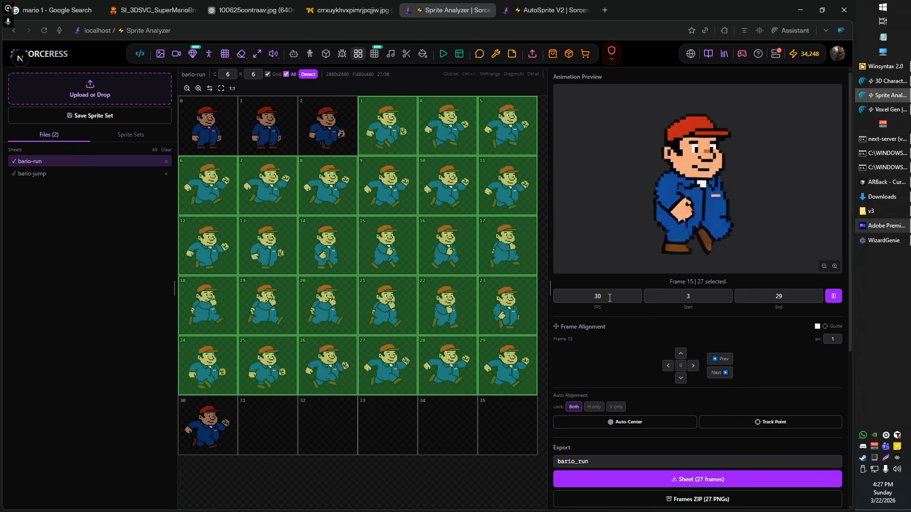
- Slow the bario-run preview to 10 FPS and exclude frames 27, 28 and 29 from the loop
type("10")
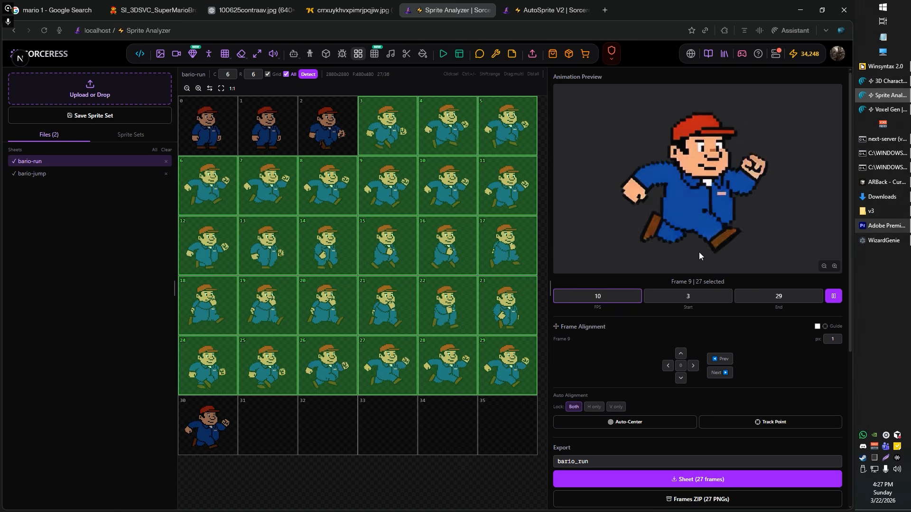
left_click(498, 372)
left_click(459, 375)
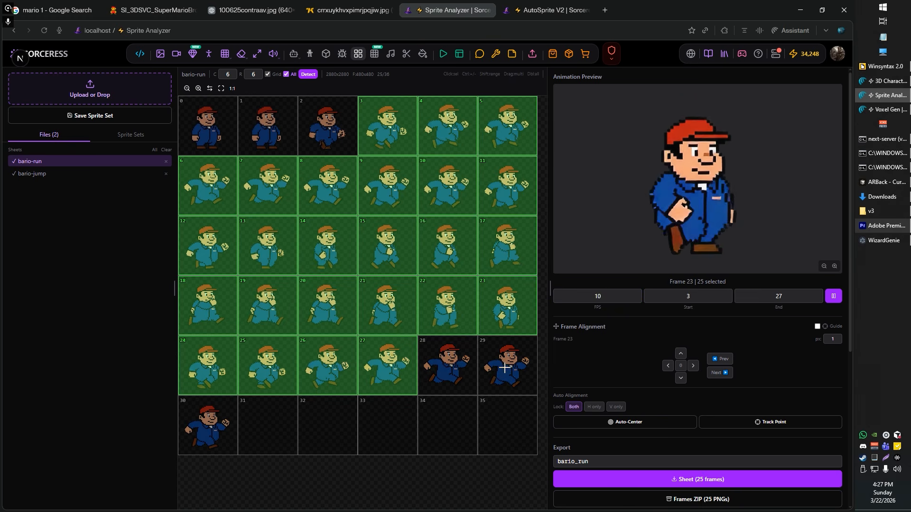
left_click(414, 368)
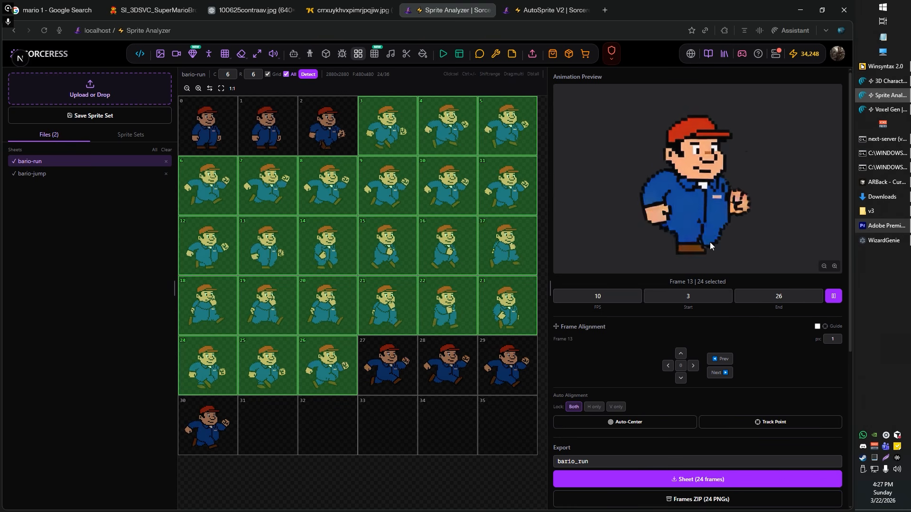
- Try the run preview at 20 FPS, set it to 30 FPS, and exclude frames 26 and 3 from the loop
left_click(608, 297)
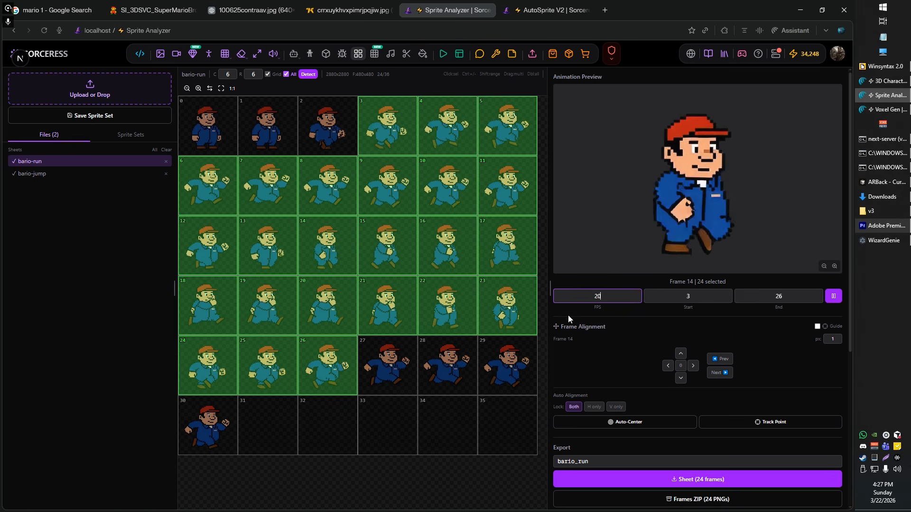
double_click(599, 296)
type("30")
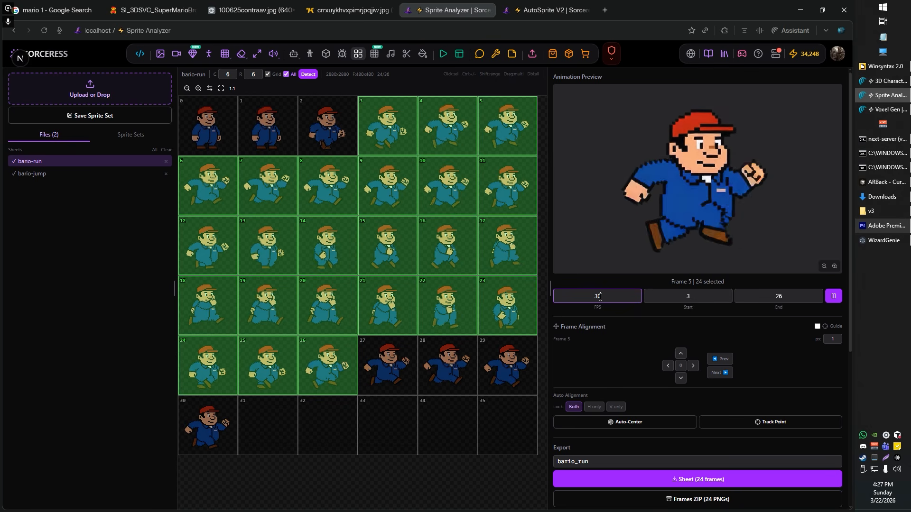
left_click(325, 374, "ctrl")
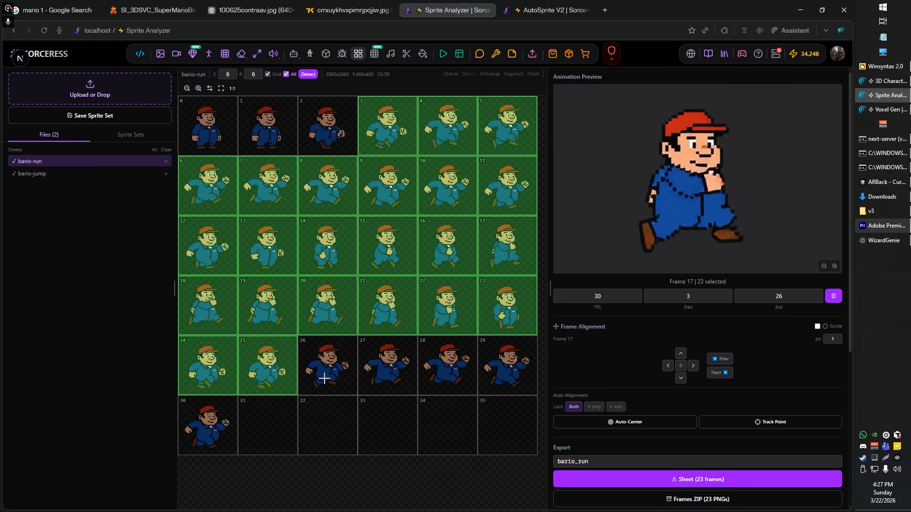
left_click(407, 137, "ctrl")
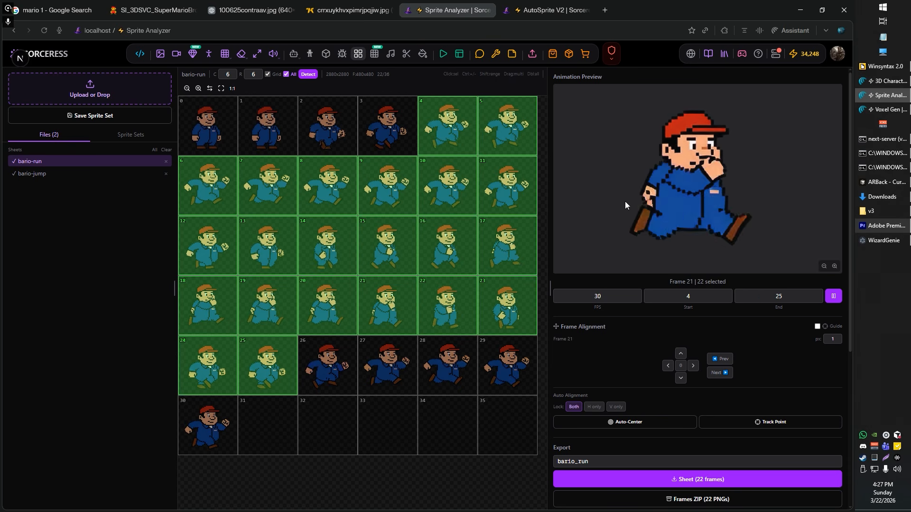
- Trim the bario-jump animation to frames 3 through 16, leaving out frames 4, 7 and 9
left_click(56, 174)
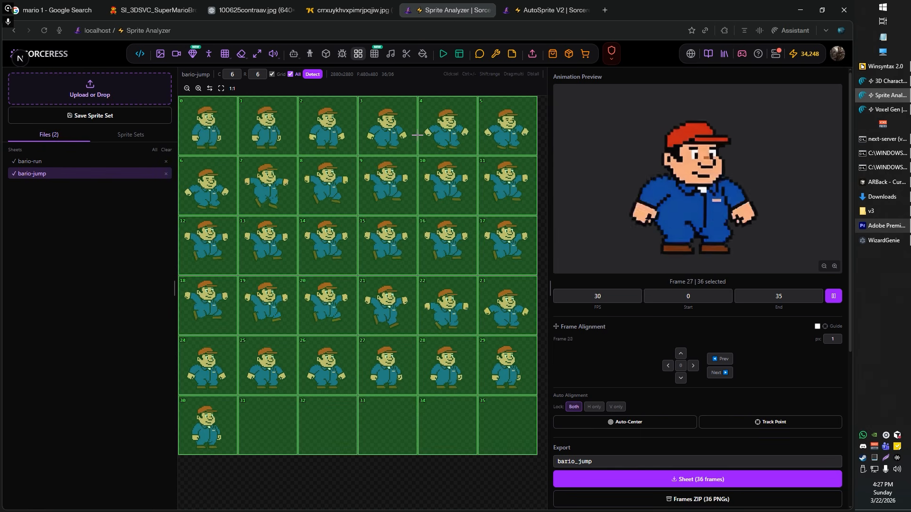
mouse_move(264, 421)
left_mouse_down()
mouse_move(468, 433)
mouse_move(481, 408)
mouse_move(234, 400)
mouse_move(240, 372)
mouse_move(411, 376)
mouse_move(504, 353)
mouse_move(502, 305)
mouse_move(298, 322)
mouse_move(311, 320)
mouse_move(208, 308)
left_mouse_up()
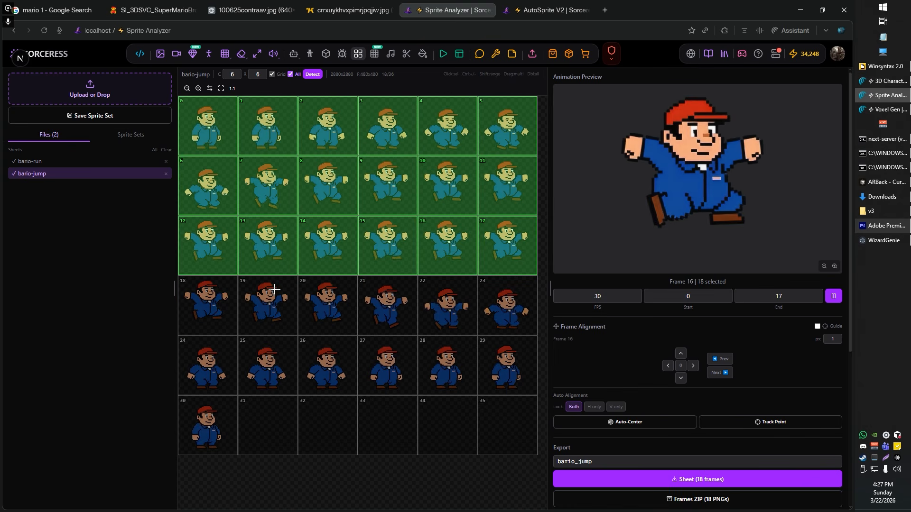
left_click(515, 250)
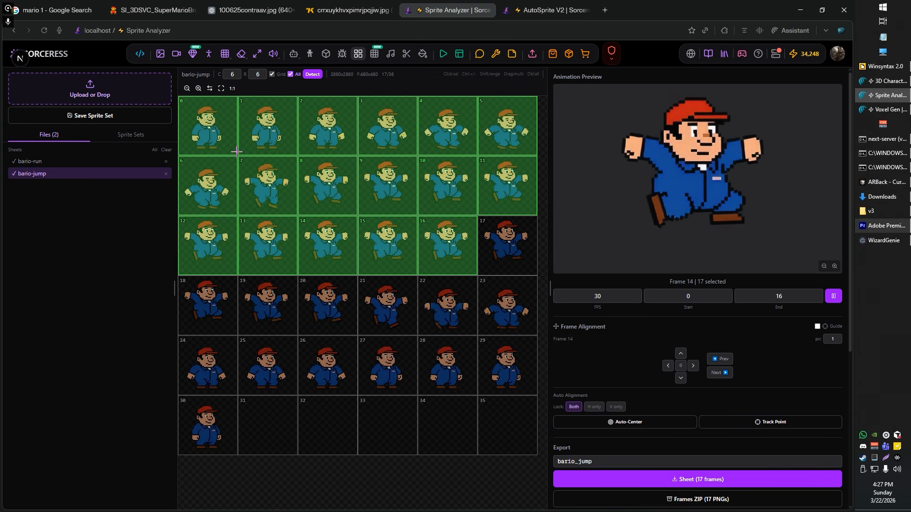
left_click_drag(218, 131, 331, 145)
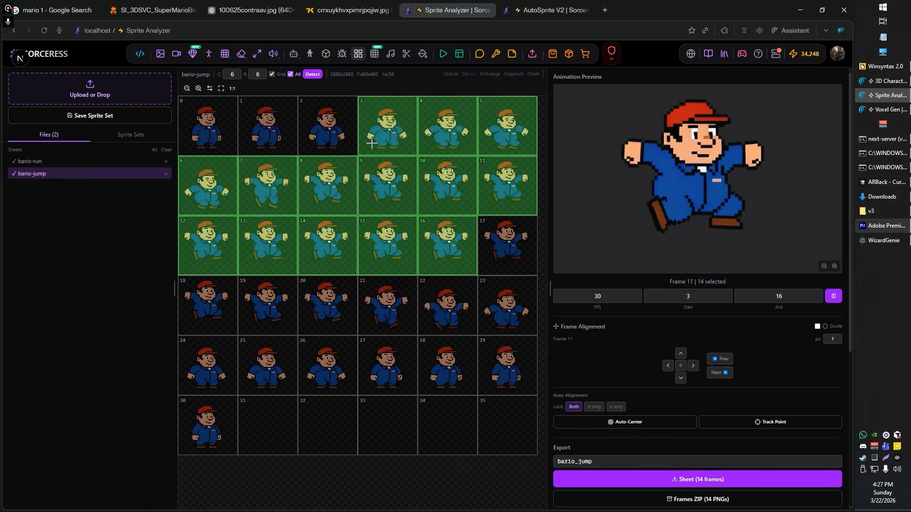
left_click(459, 137)
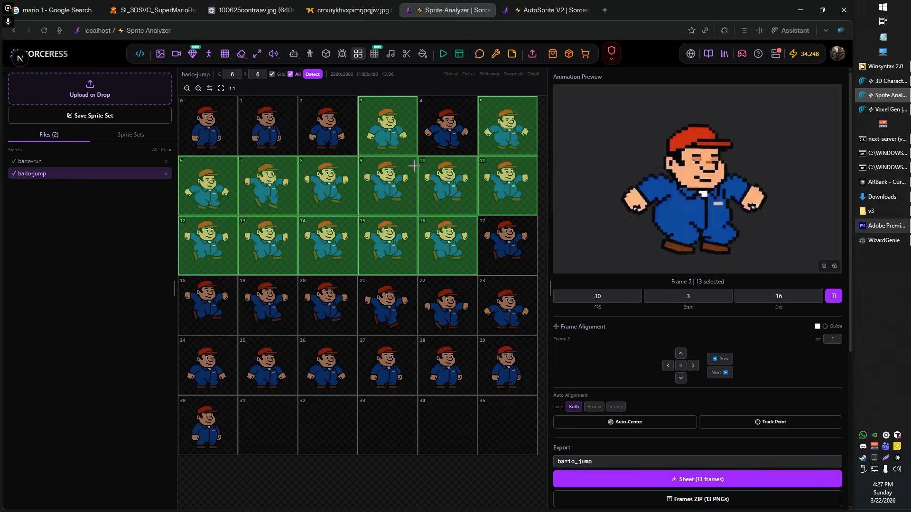
left_click(276, 198)
left_click(395, 195)
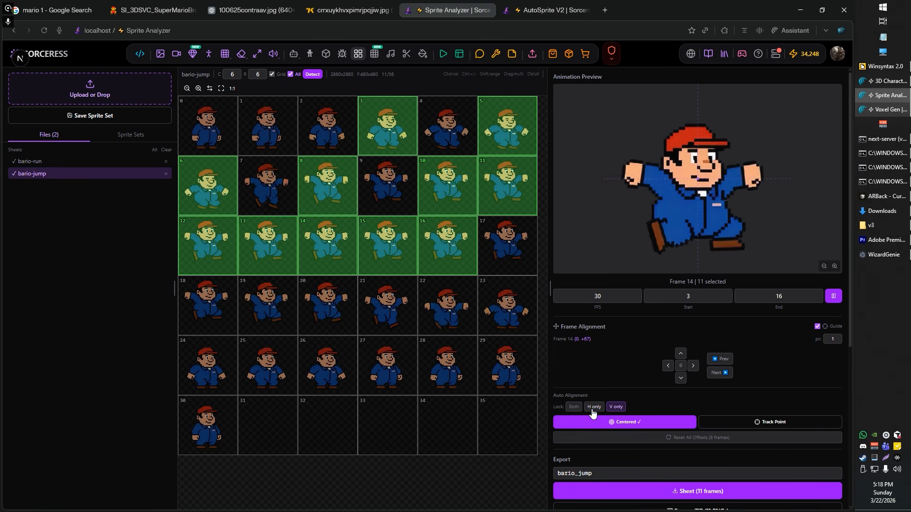
- Try auto-centering the bario-jump frames with the alignment lock set to H only
left_click(593, 408)
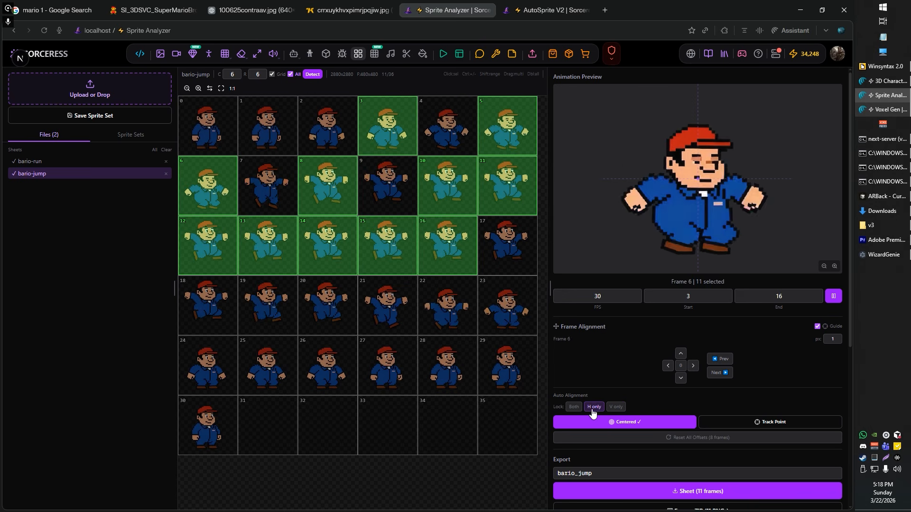
left_click(616, 408)
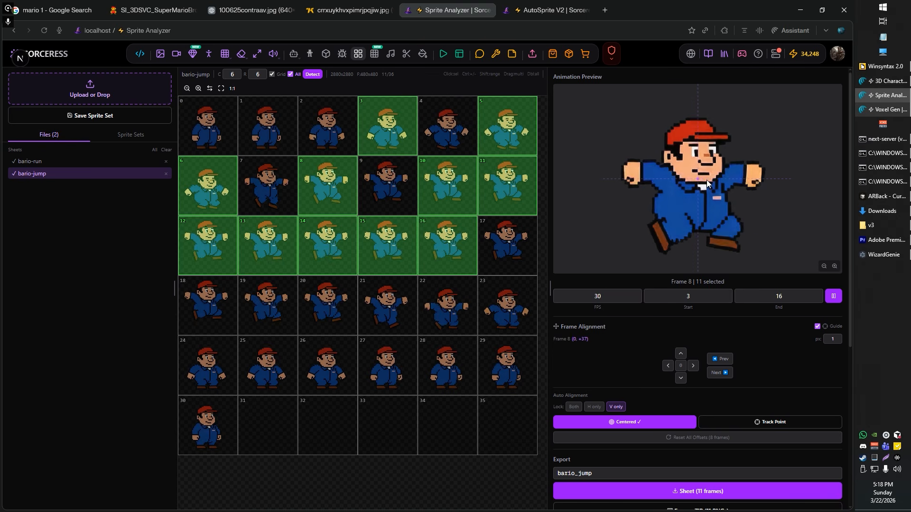
left_click(593, 406)
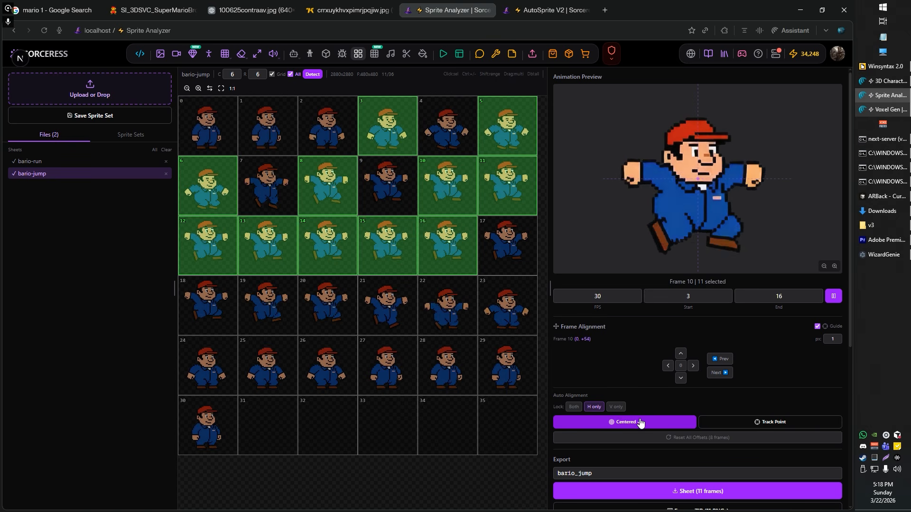
left_click(623, 419)
left_click(623, 420)
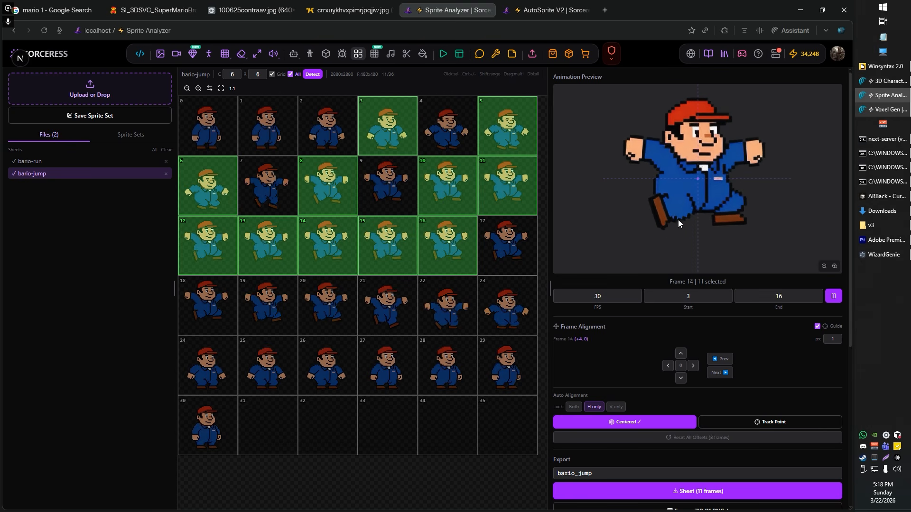
- Switch the alignment lock to V only and auto-center the bario-jump frames again
left_click(614, 407)
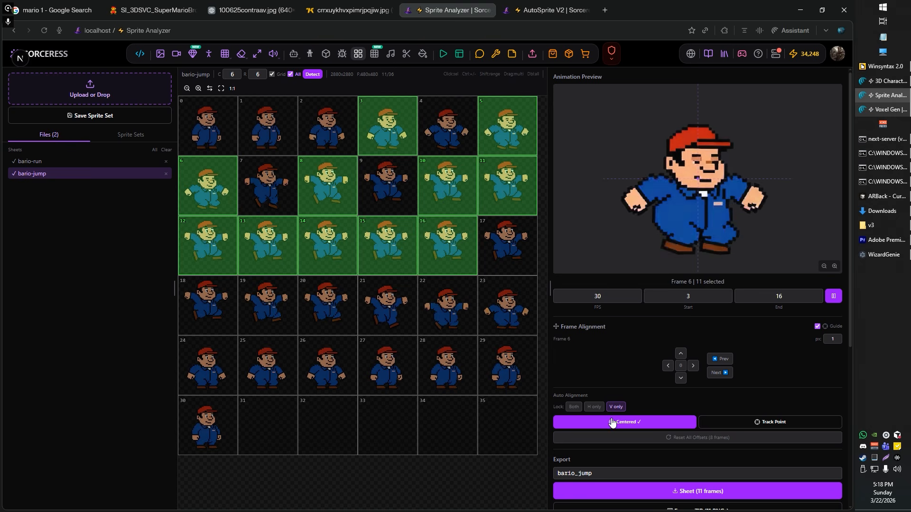
left_click(612, 422)
left_click(612, 422)
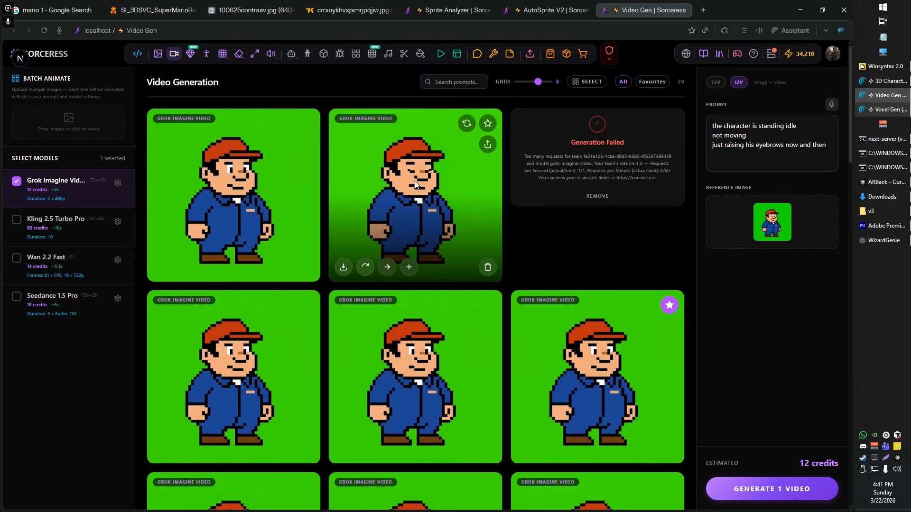
- Preview the second generated idle video of the character enlarged in Video Gen, and close it
left_click(415, 185)
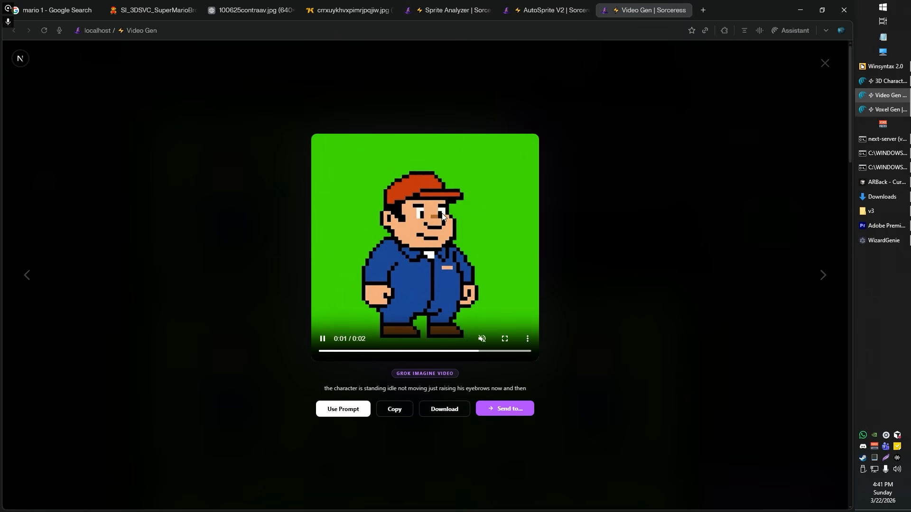
key("Escape")
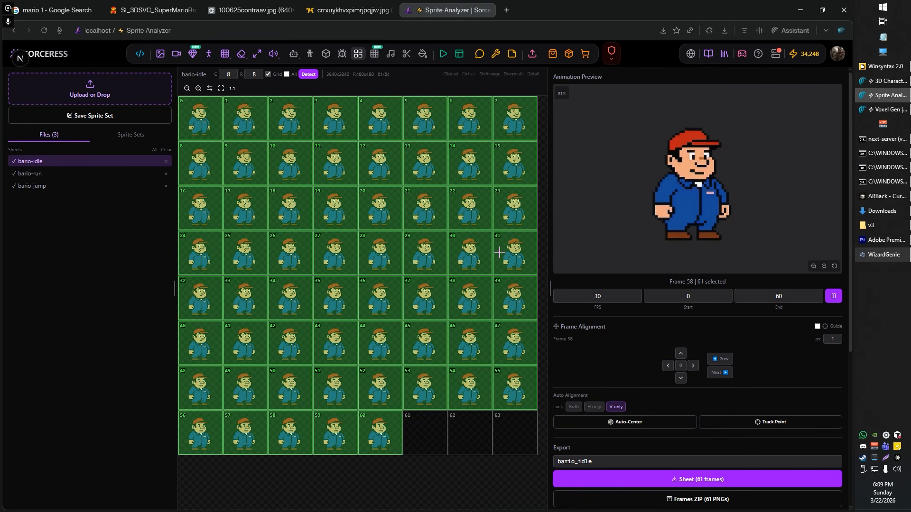
- Review the bario-idle export options and the generated Sprite Sheet and Multi-Sheet code, from loading spritesheets to creating sprites, highlighting the Multi-Sheet code
scroll(714, 395, "down", 1)
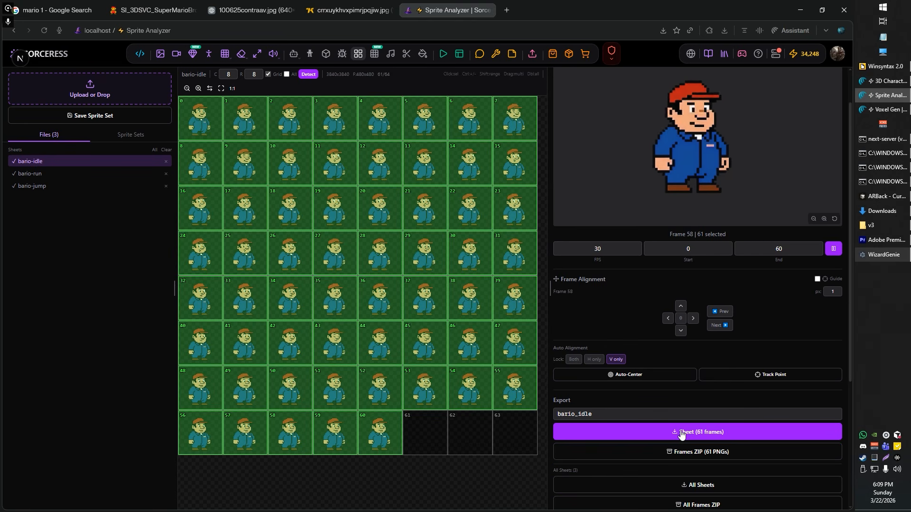
scroll(730, 484, "down", 2)
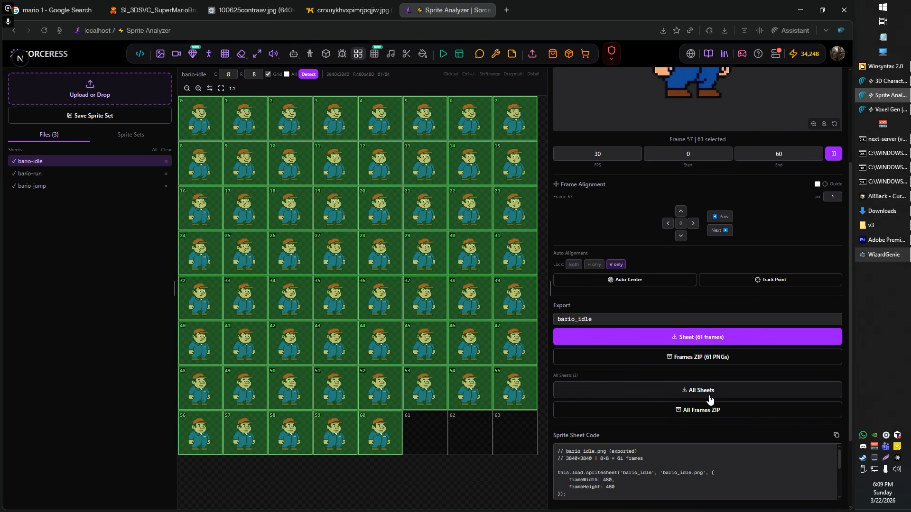
scroll(620, 389, "down", 2)
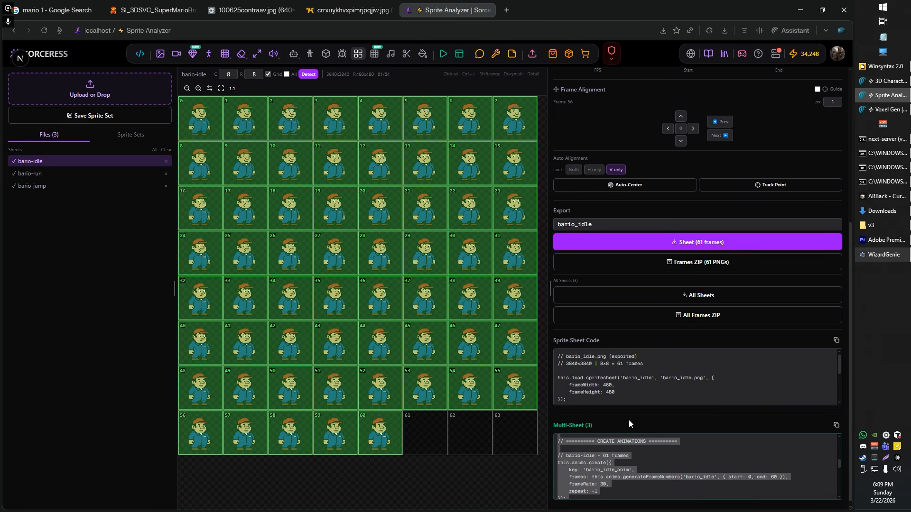
scroll(602, 416, "down", 1)
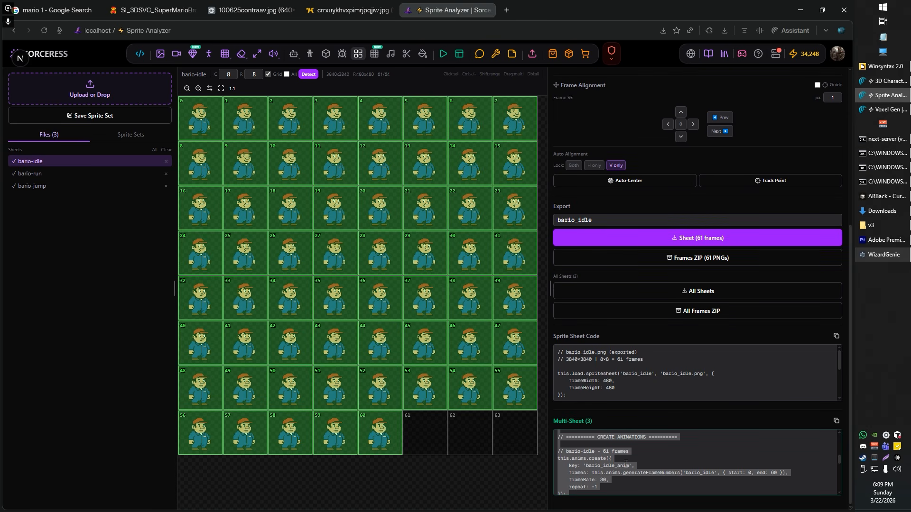
scroll(618, 467, "down", 5)
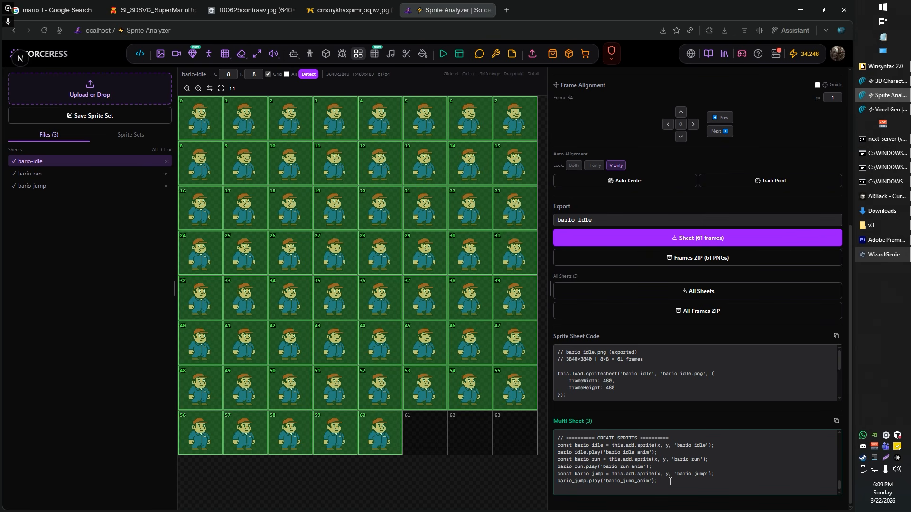
left_click_drag(599, 449, 555, 414)
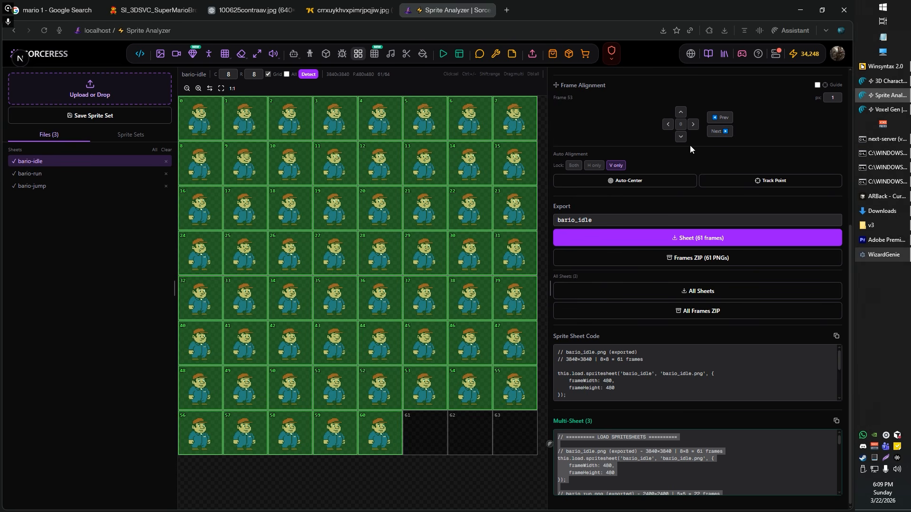
scroll(690, 146, "up", 3)
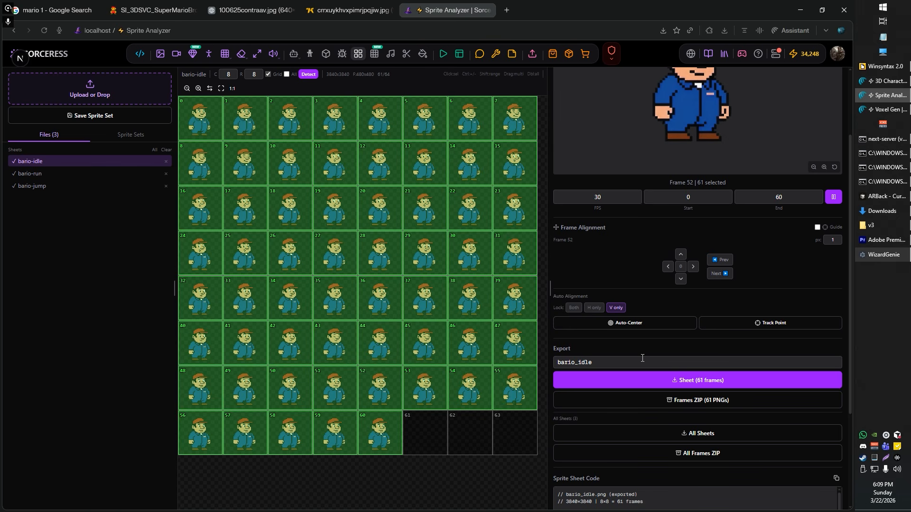
scroll(676, 303, "down", 3)
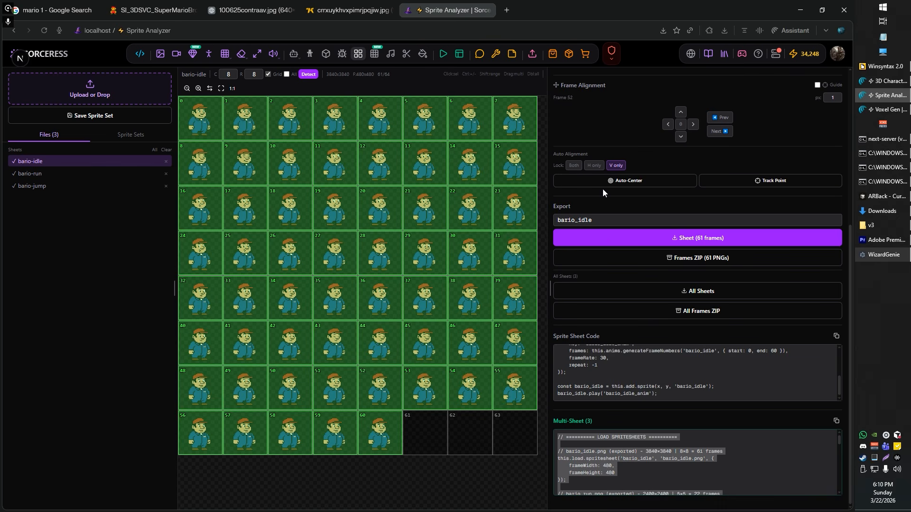
scroll(603, 189, "up", 4)
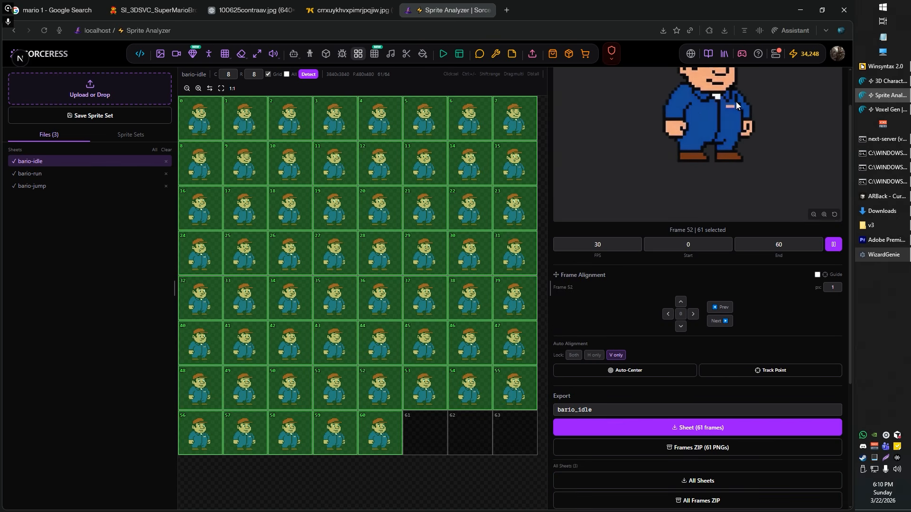
scroll(714, 131, "down", 3)
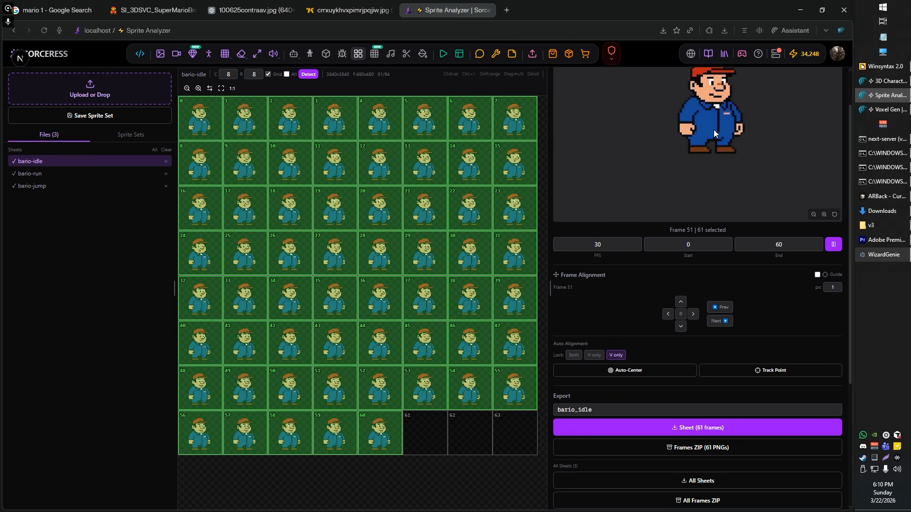
left_click_drag(714, 131, 701, 192)
scroll(664, 280, "down", 4)
scroll(648, 454, "down", 6)
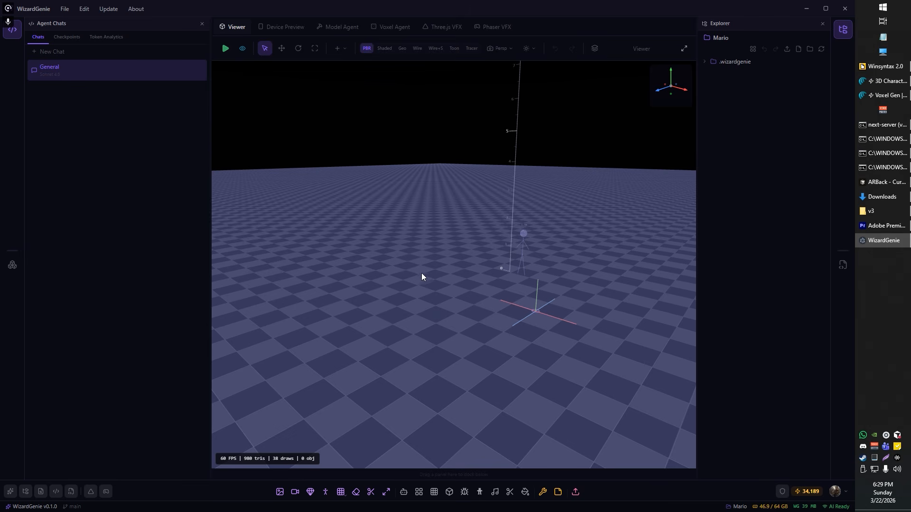
- In WizardGenie, narrow the Agent Chats area and create a folder named bario in the Mario project
left_click_drag(421, 272, 389, 269)
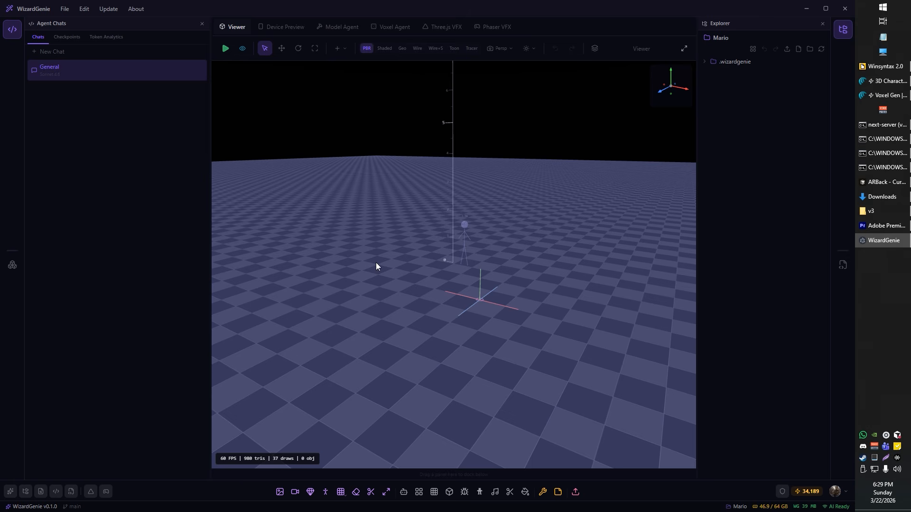
left_click_drag(376, 263, 509, 282)
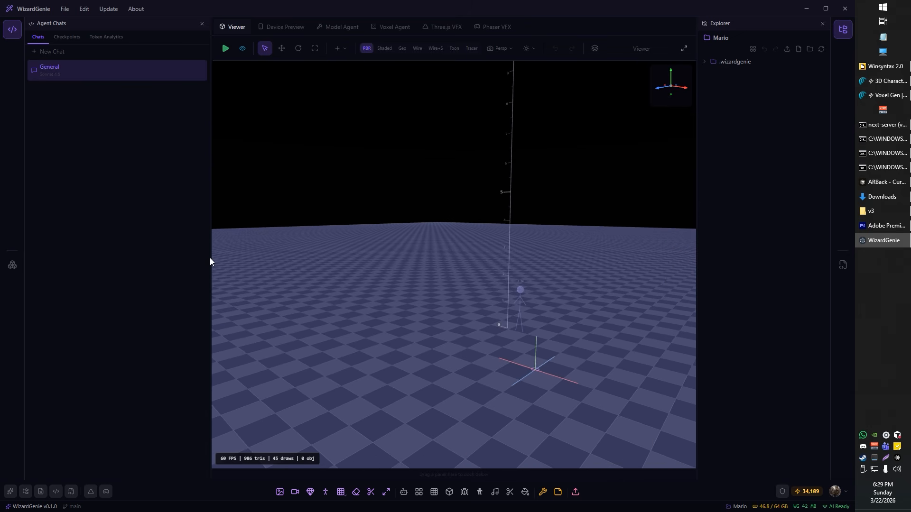
left_click_drag(210, 258, 198, 259)
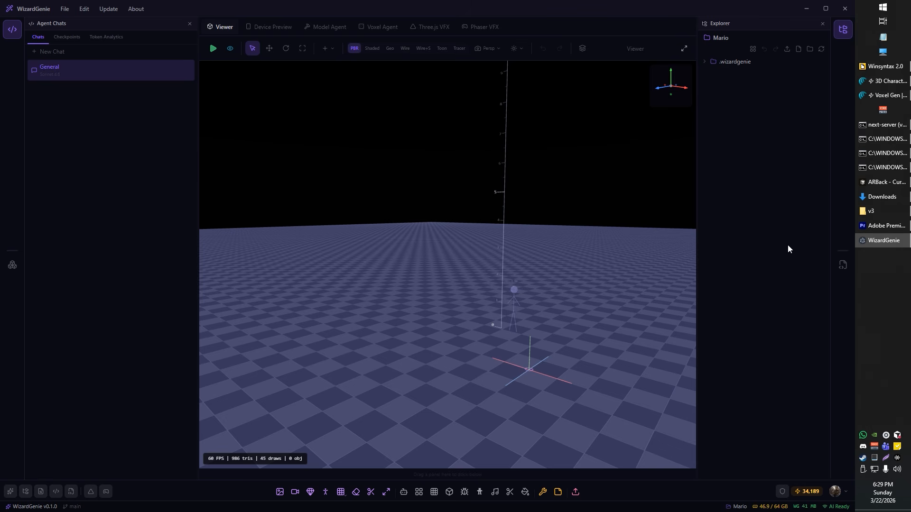
right_click(724, 101)
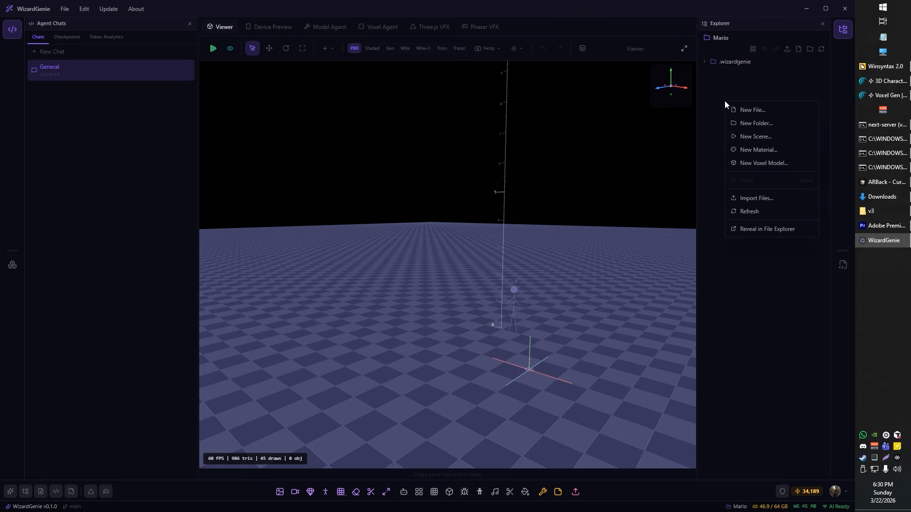
left_click(753, 124)
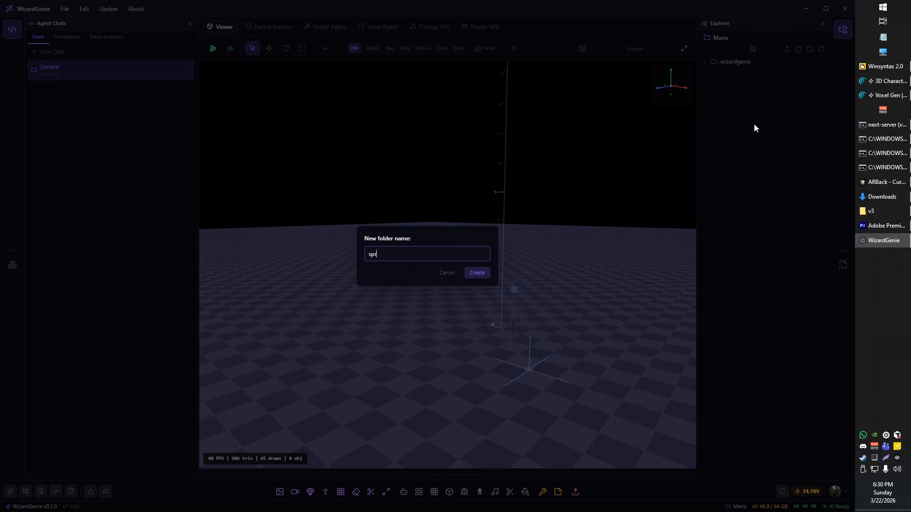
key("ctrl+a")
key("Left")
type("b")
key("Return")
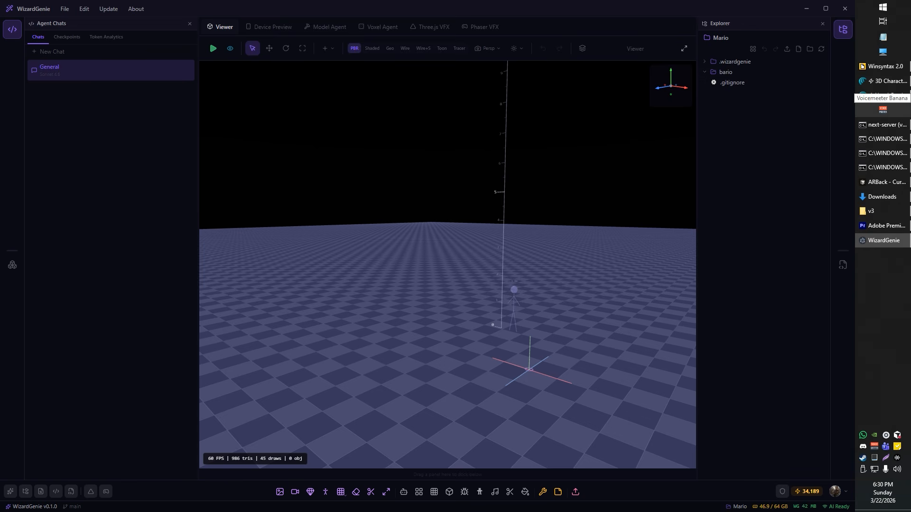
- Add bario_idle.png, bario_jump.png and bario_run.png to the bario folder, and review the multi-sheet code in Notepad
left_click_drag(807, 131, 725, 73)
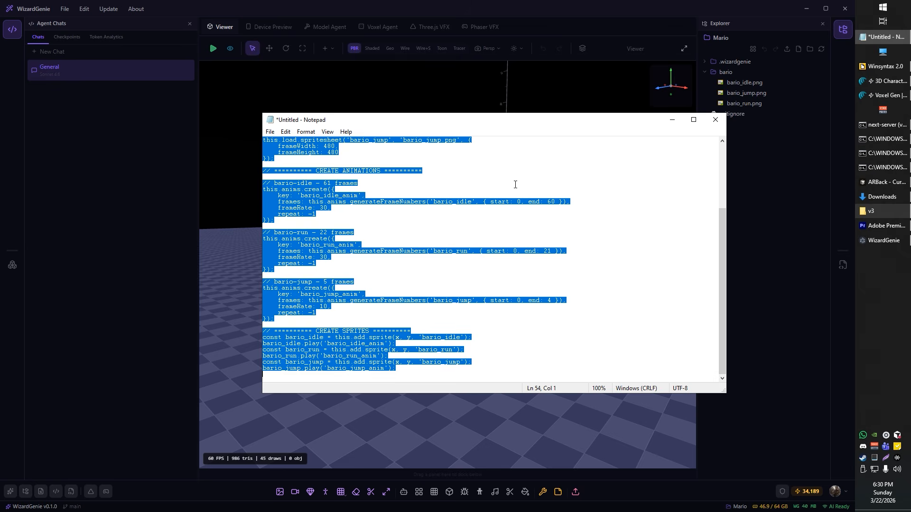
scroll(485, 174, "up", 4)
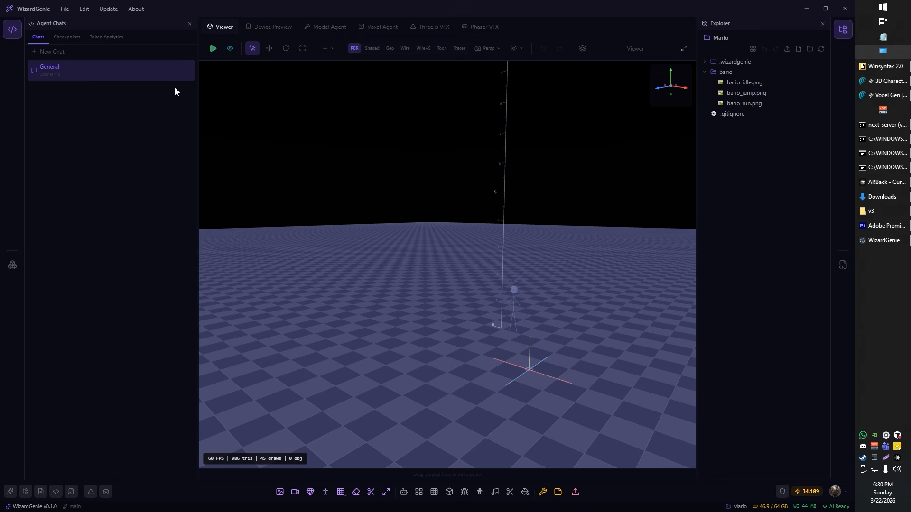
- Open the General agent chat and set its AI model to Opus 4.6
left_click(141, 93)
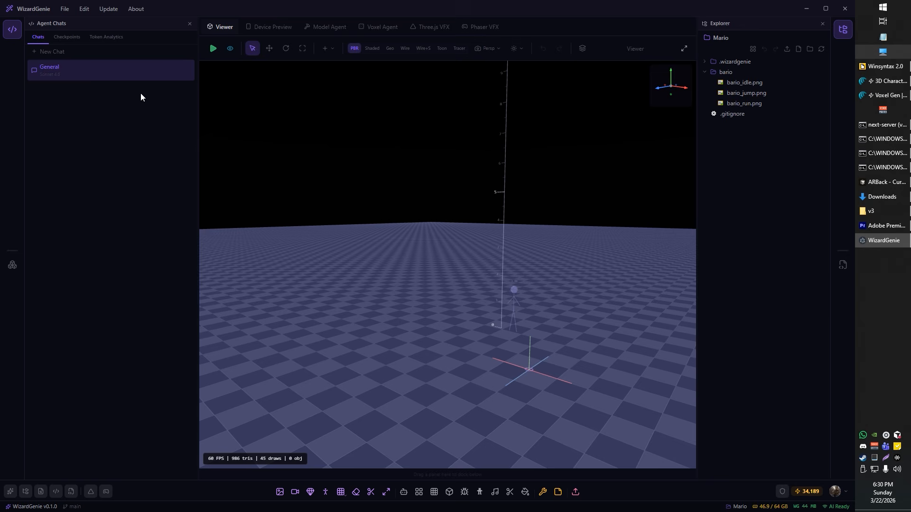
left_click(104, 77)
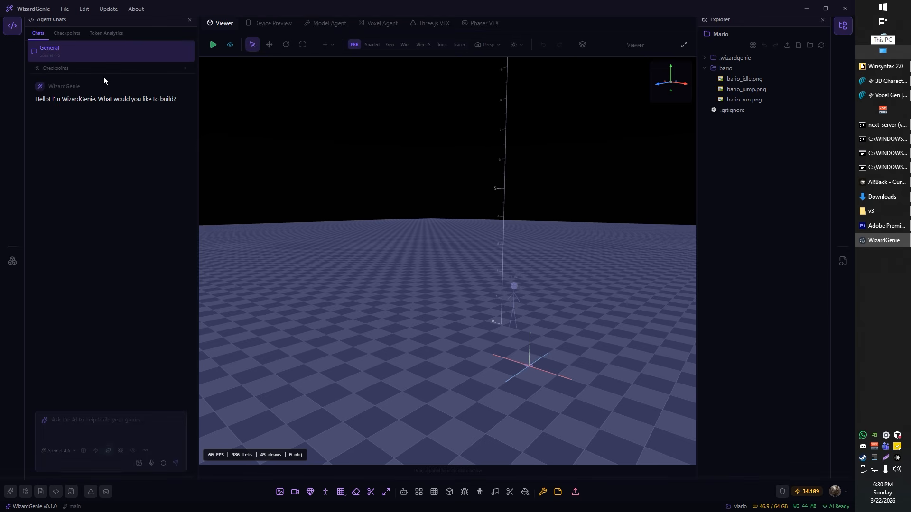
left_click(61, 452)
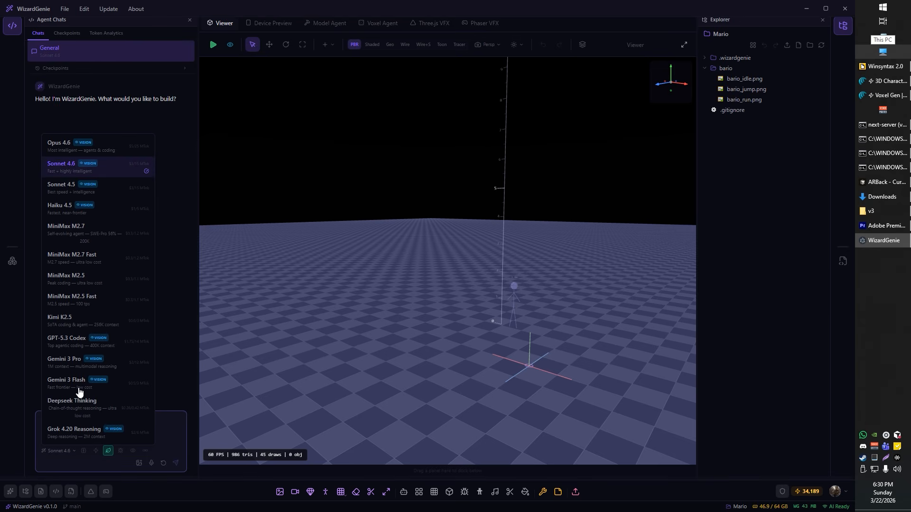
left_click(62, 148)
- Dictate a prompt for an original Mario Brothers prototype with placeholder background and platforms, append the copied sprite sheet code, and send it
left_click(79, 426)
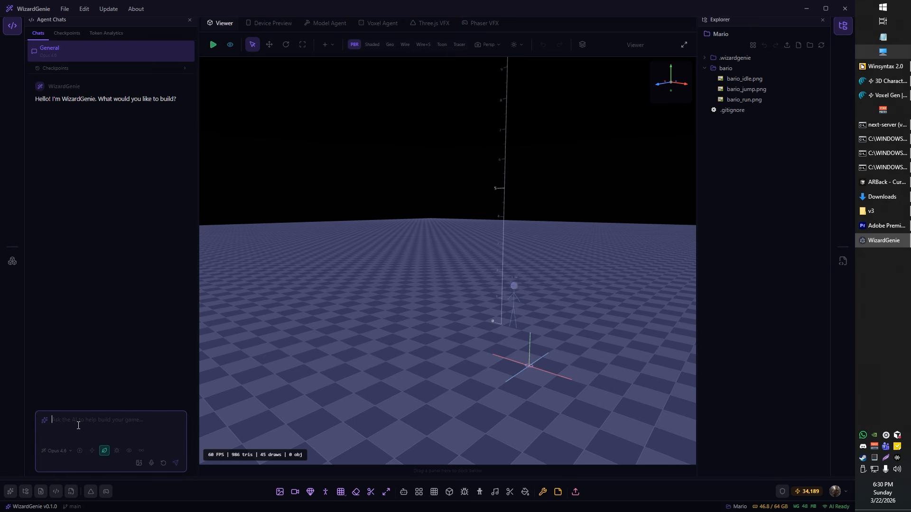
left_click(152, 463)
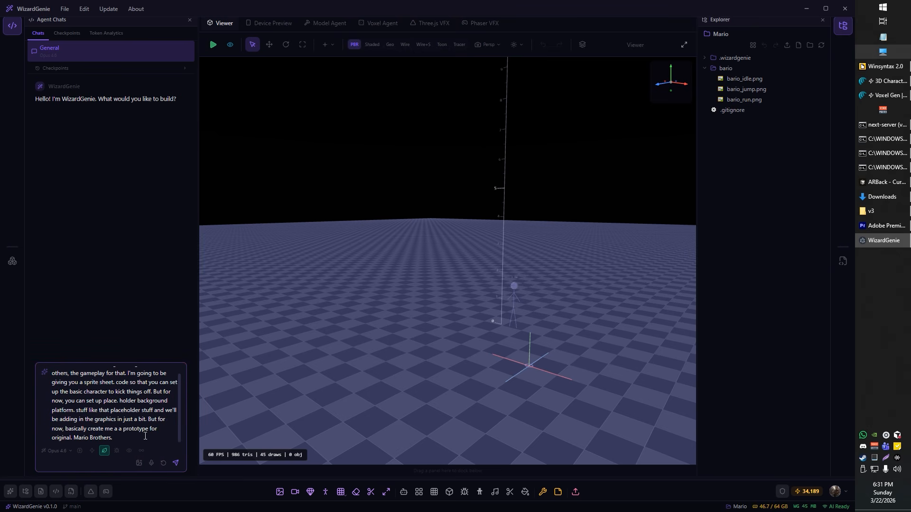
key("ctrl+v")
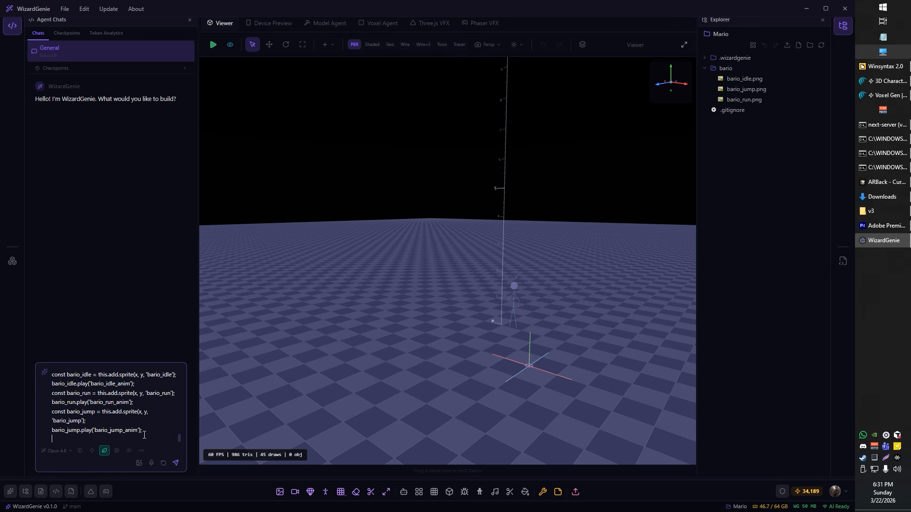
scroll(151, 414, "up", 3)
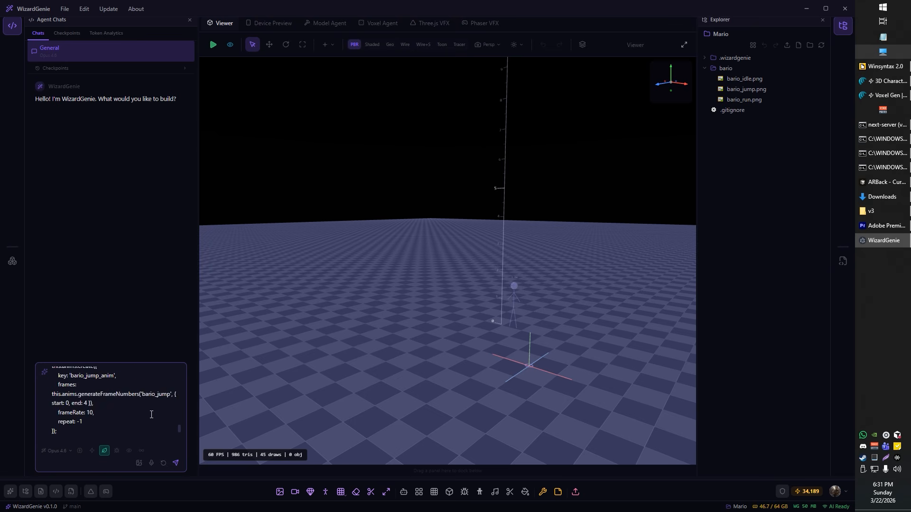
left_click(175, 462)
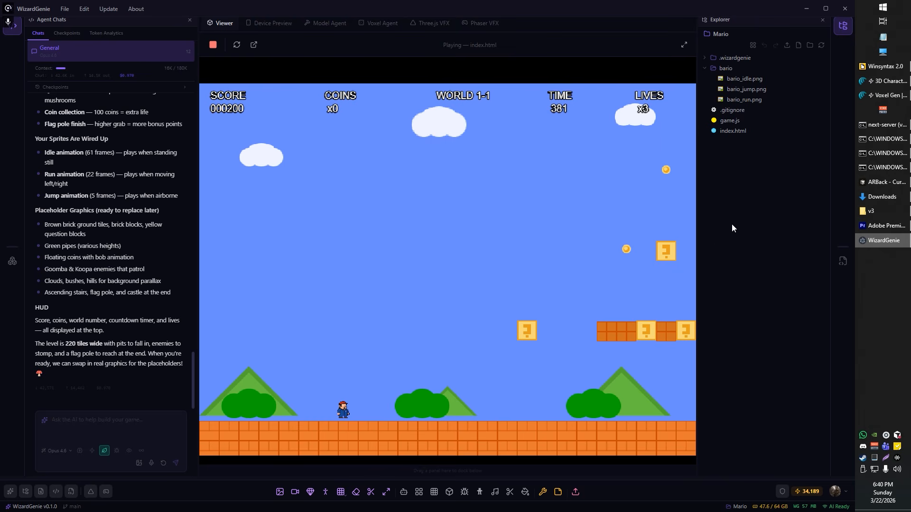
- Playtest the generated platformer, running the character both ways and jumping near the blocks and at the first green pipe
key("Left")
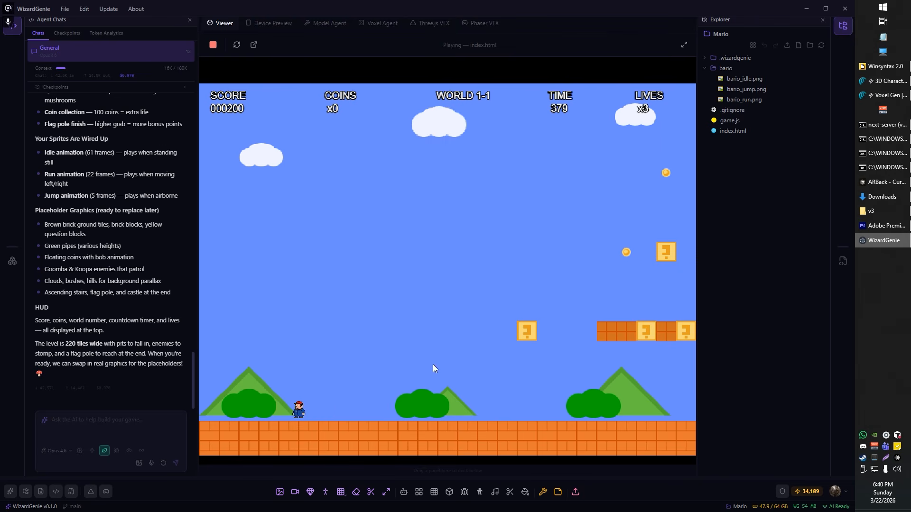
key("Right")
key("Right")
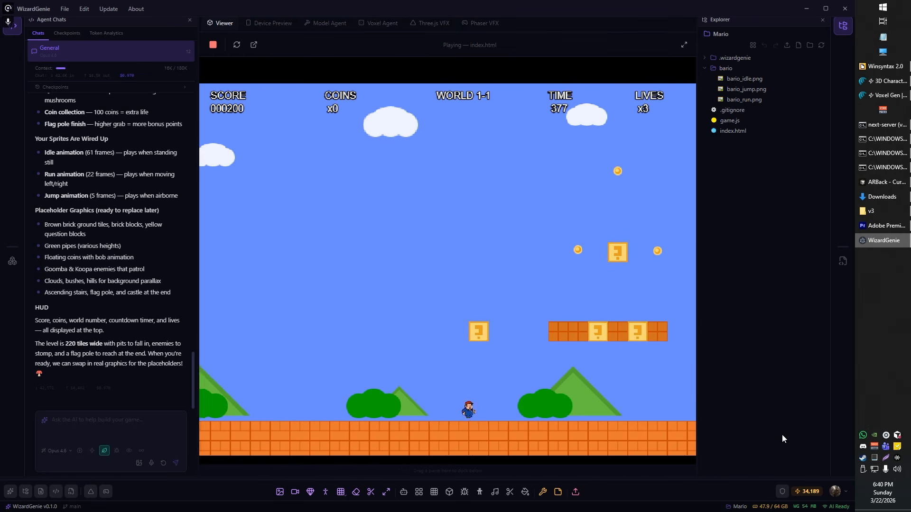
key("Up")
key("Right")
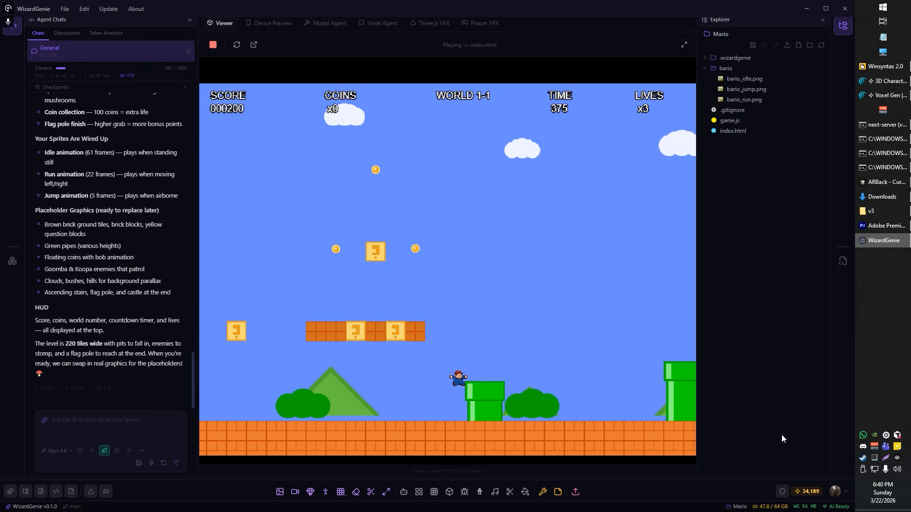
key("Up")
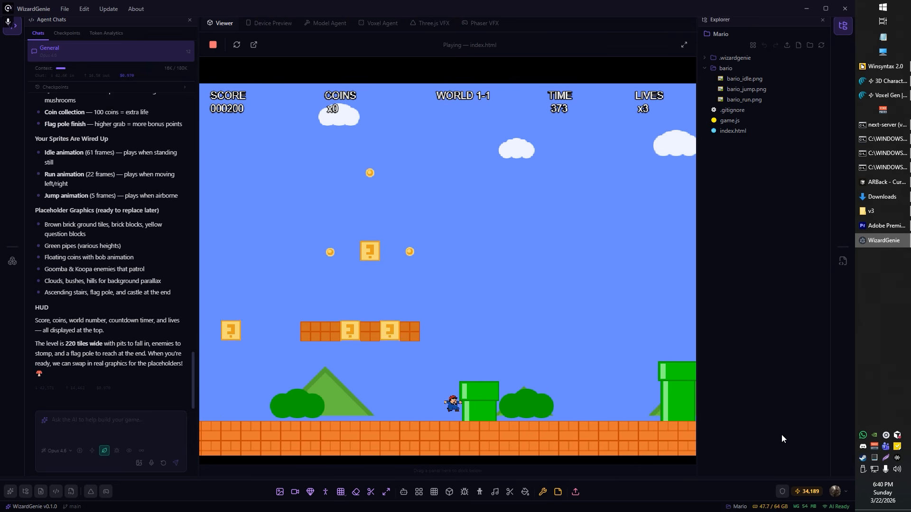
key("Up")
key("Left")
key("Left")
key("Up")
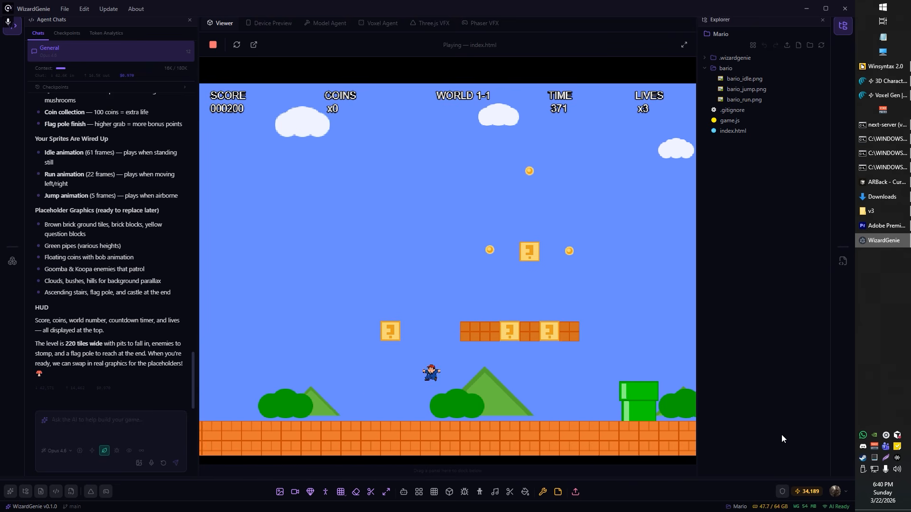
key("Left")
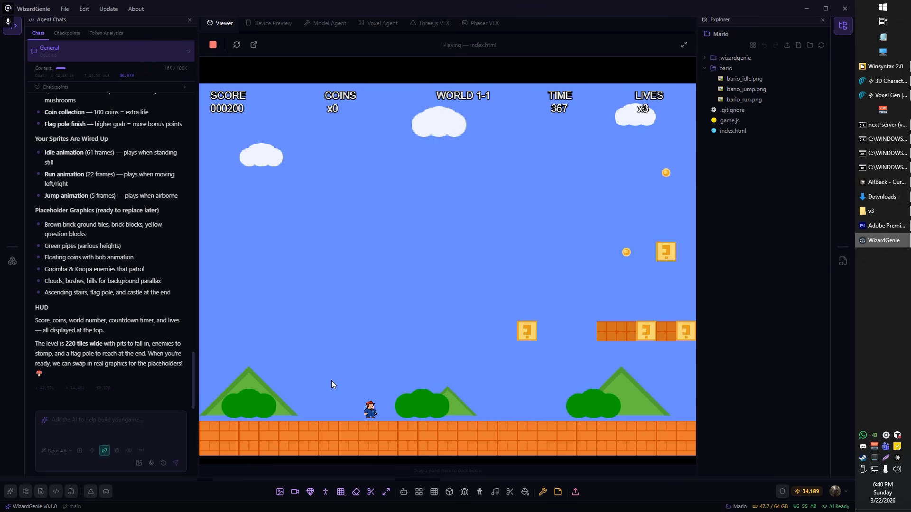
- Dictate and send a request to enlarge the character about two and a half times, raise his jump for obstacles and question blocks, and fix misalignments
left_click(151, 463)
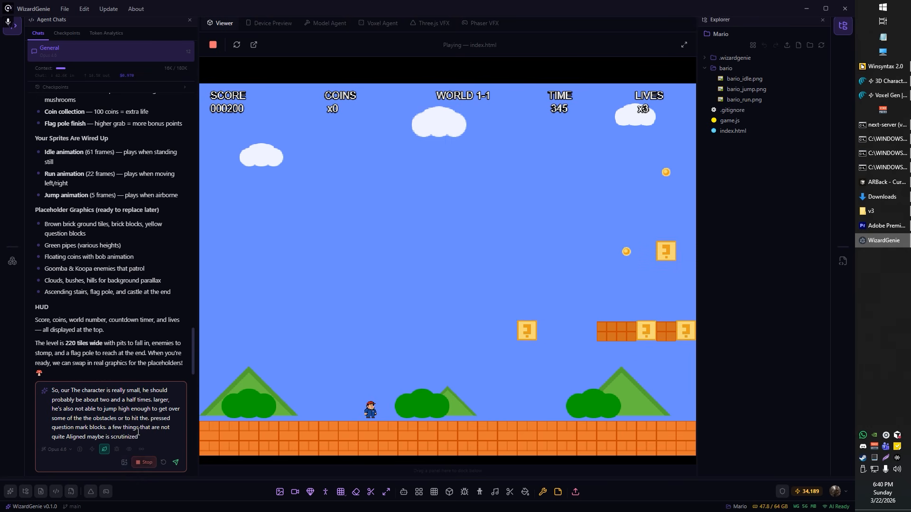
left_click(176, 462)
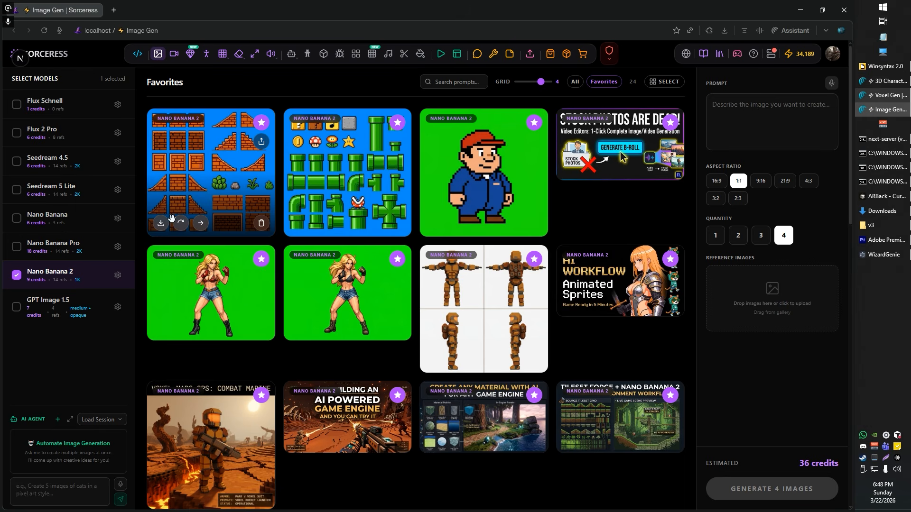
- In Sorceress, download the pipe and item tileset from Image Gen favorites, and load it with the brick tileset into Tileset Forge
left_click(297, 224)
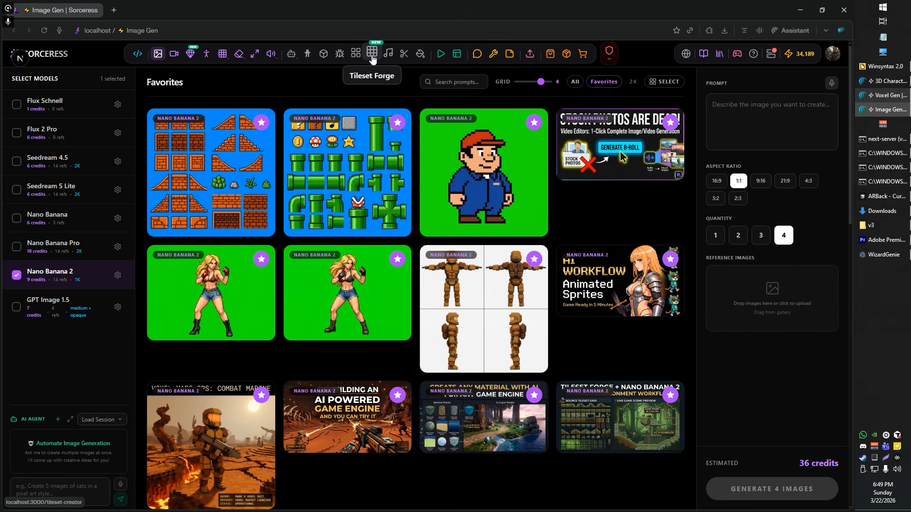
left_click(372, 58)
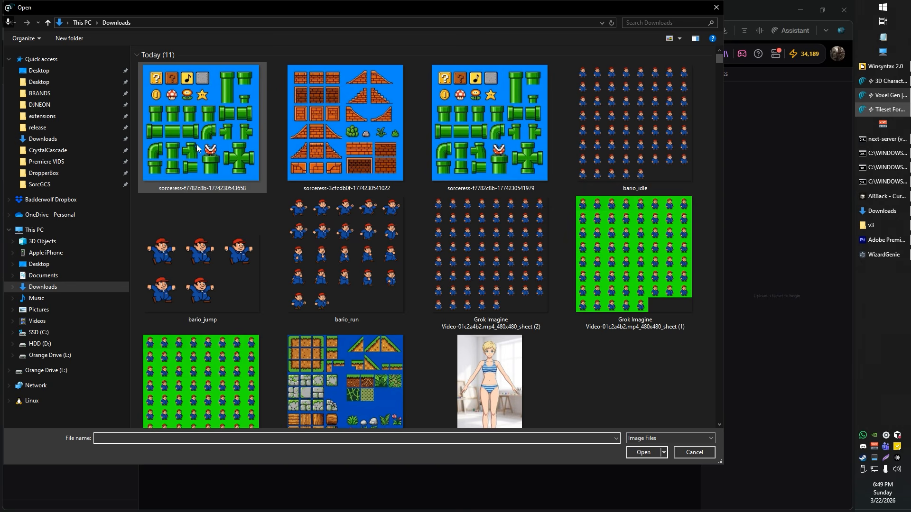
left_click(255, 127)
left_click(329, 135, "ctrl")
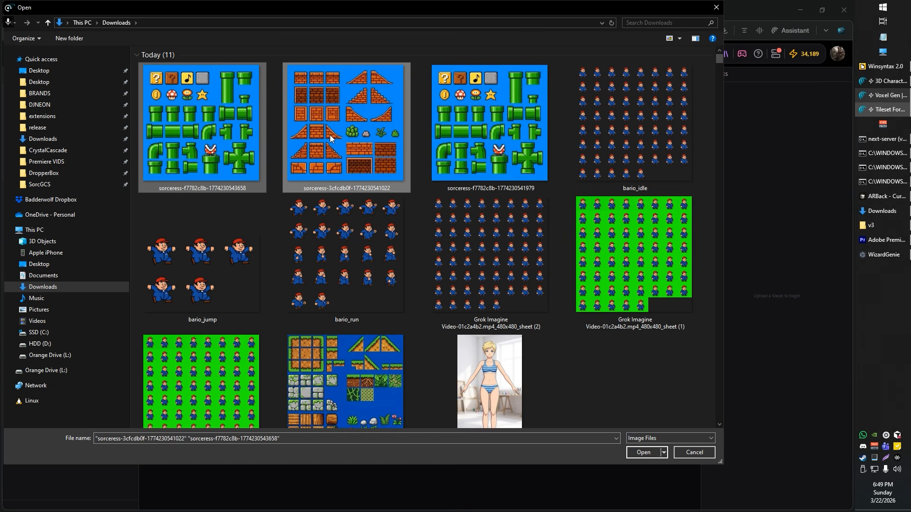
key("Return")
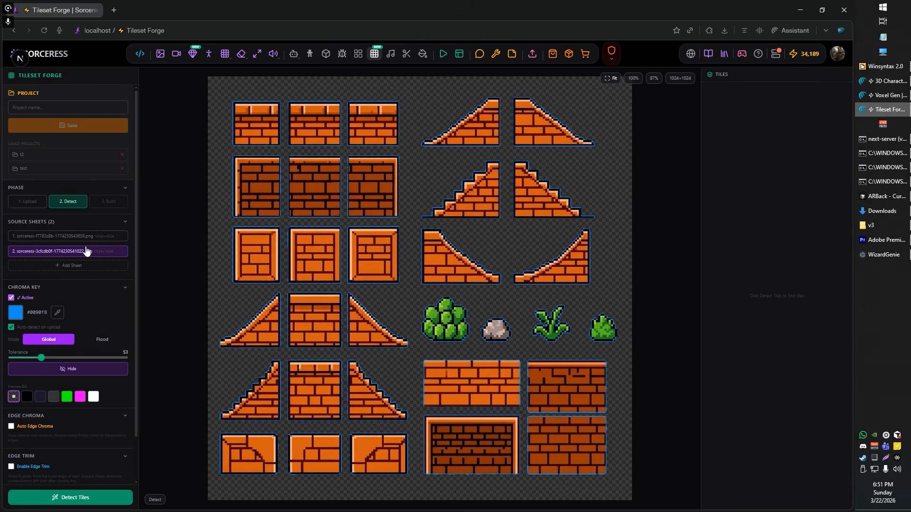
- Compare the two source sheets and raise the brick sheet's chroma key tolerance to 103 to remove its blue outlines
left_click(89, 240)
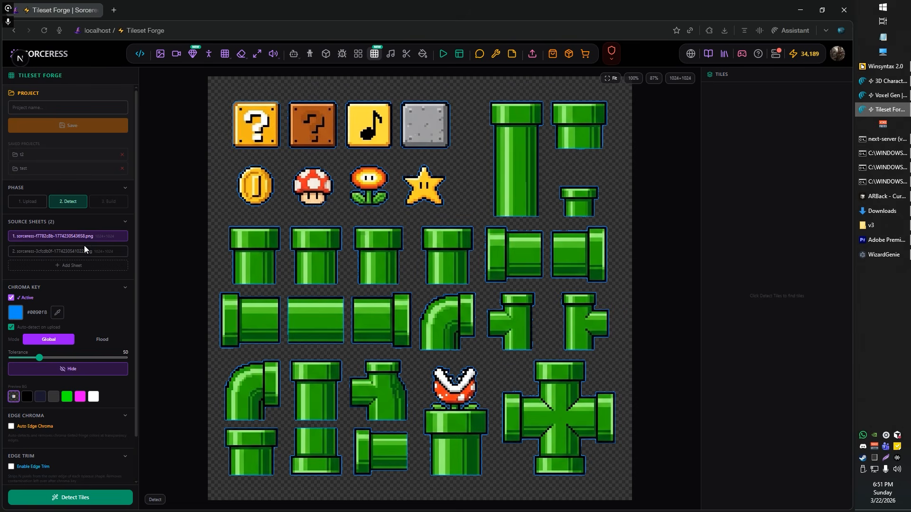
left_click(83, 254)
scroll(378, 223, "up", 6)
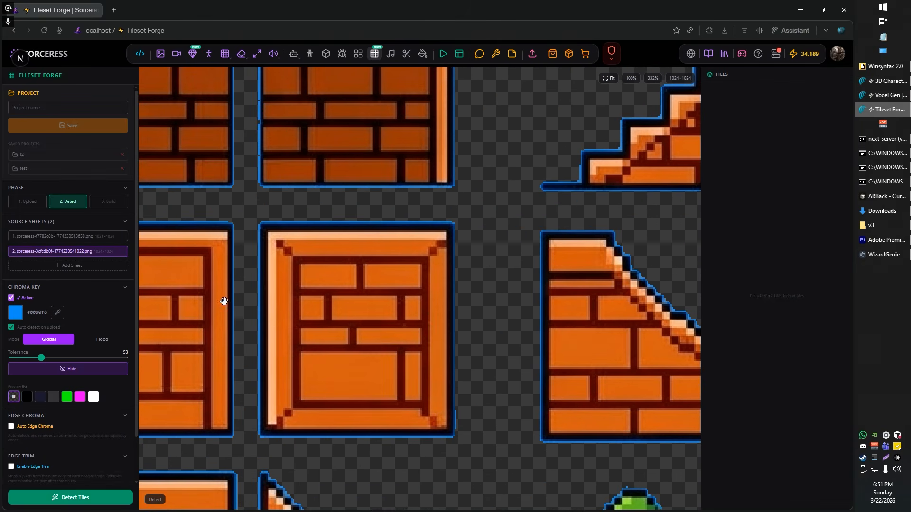
left_click_drag(41, 358, 70, 358)
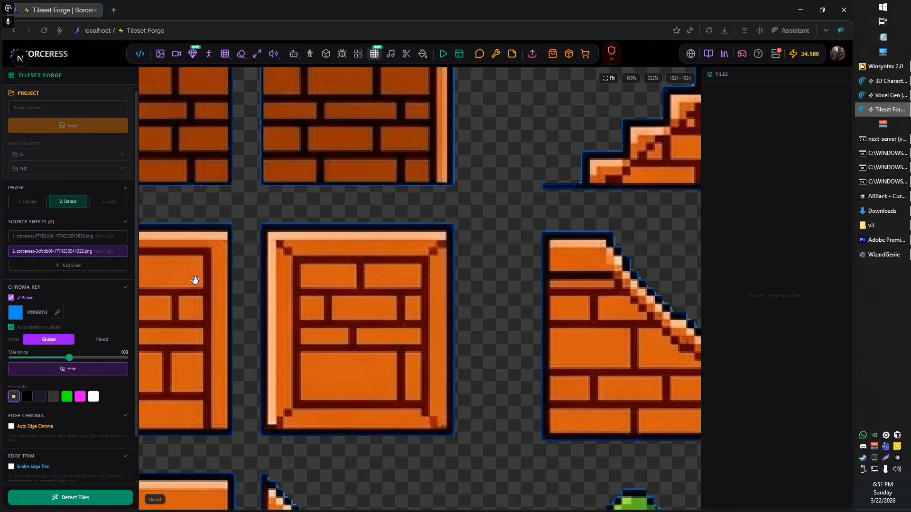
scroll(364, 218, "down", 6)
left_click_drag(348, 236, 436, 167)
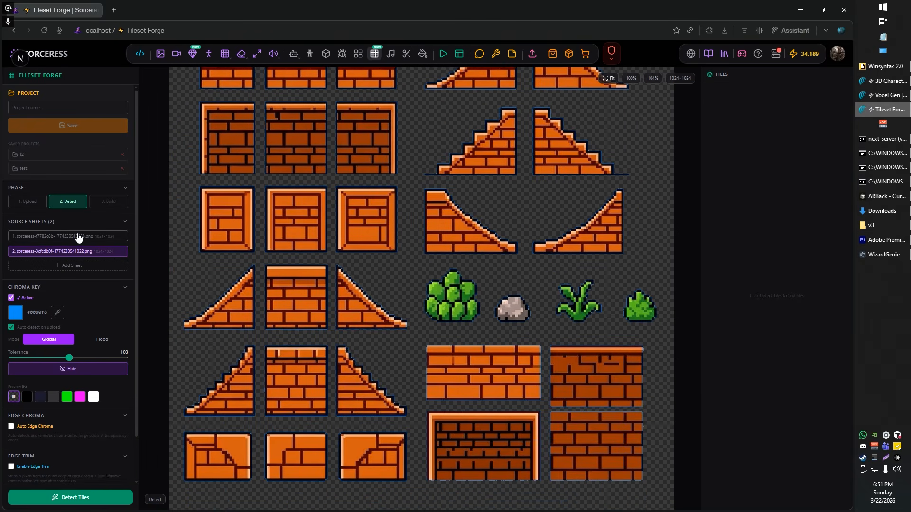
- Detect the tiles on the keyed brick sheet and check their outlines across the whole sheet
scroll(346, 183, "up", 4)
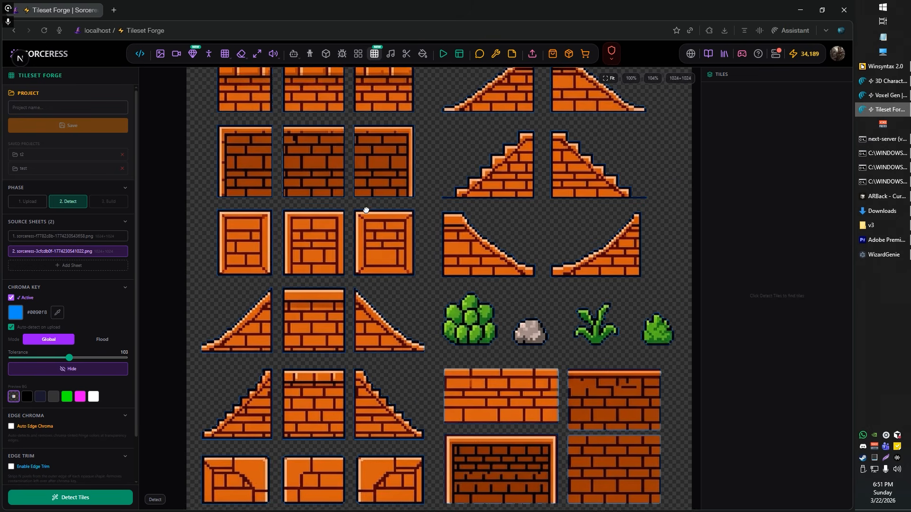
scroll(362, 200, "down", 3)
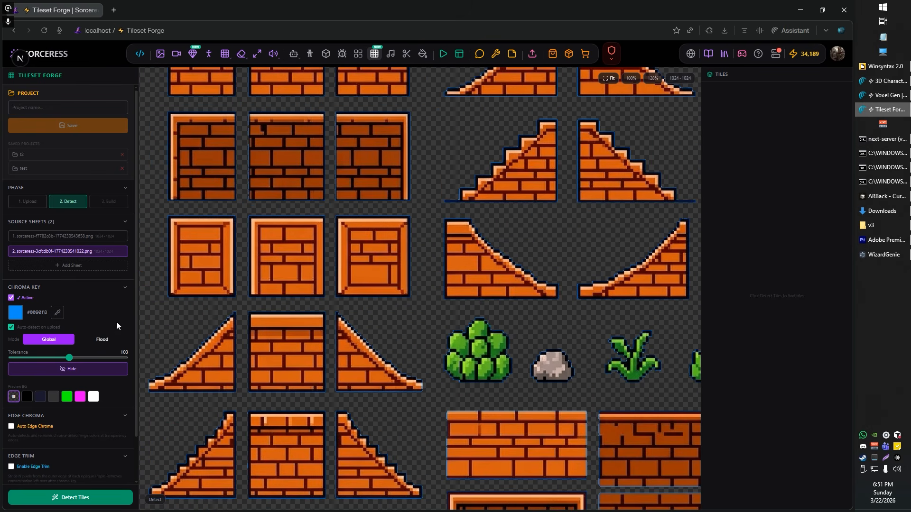
scroll(325, 291, "down", 2)
scroll(96, 370, "down", 1)
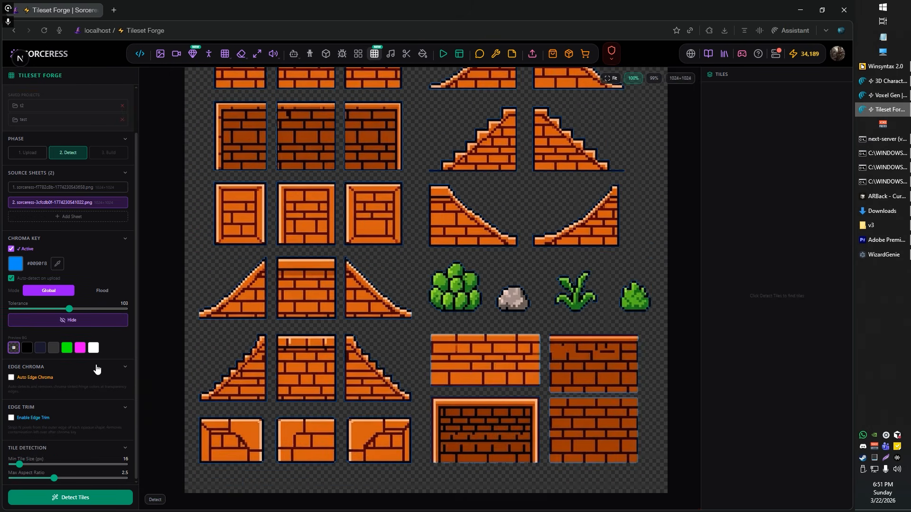
left_click(73, 502)
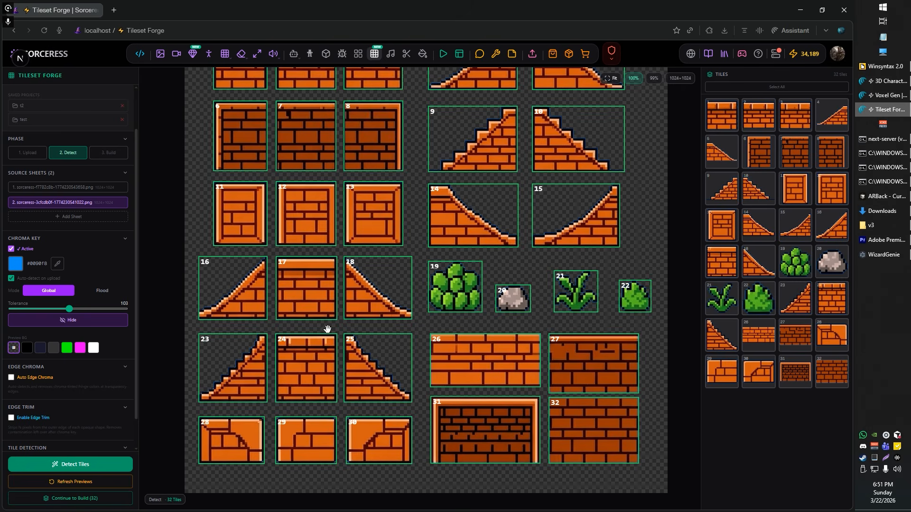
scroll(73, 383, "down", 1)
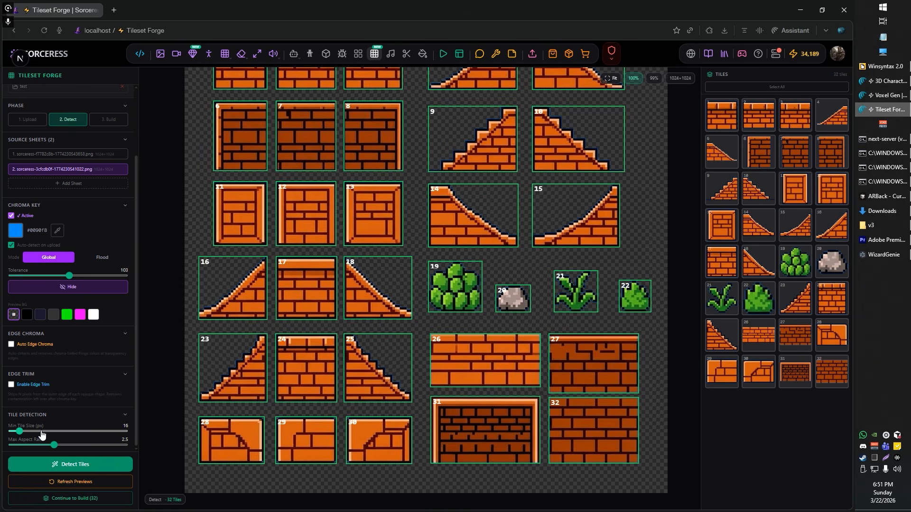
scroll(301, 196, "down", 2)
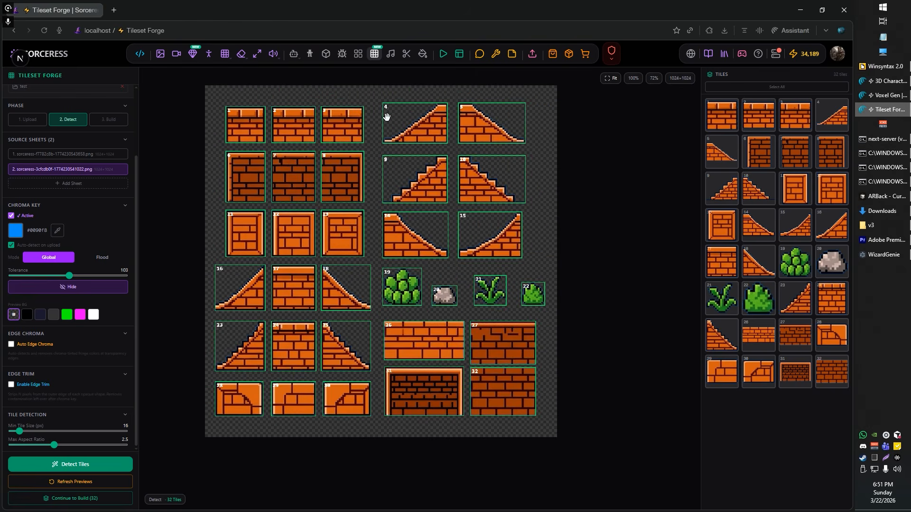
scroll(385, 126, "up", 1)
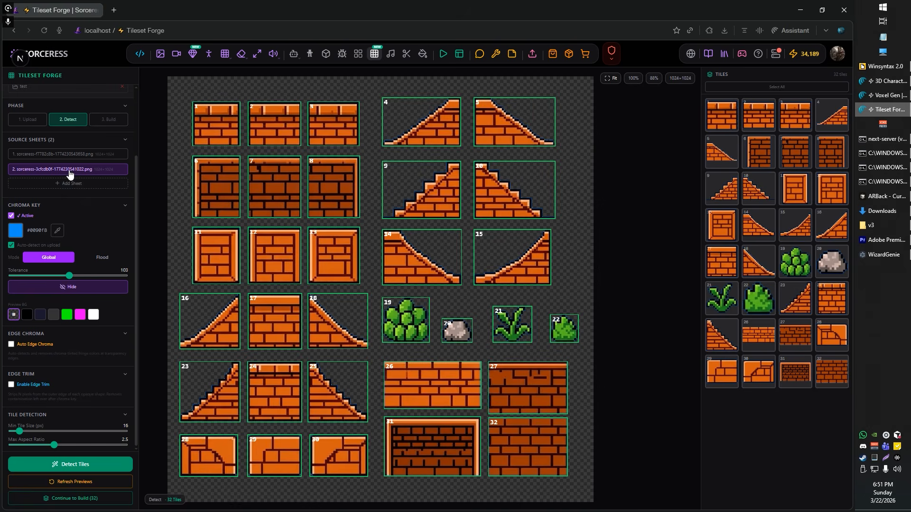
- Switch to the pipe and item sheet, detect its tiles, and review the combined tile list
left_click(63, 155)
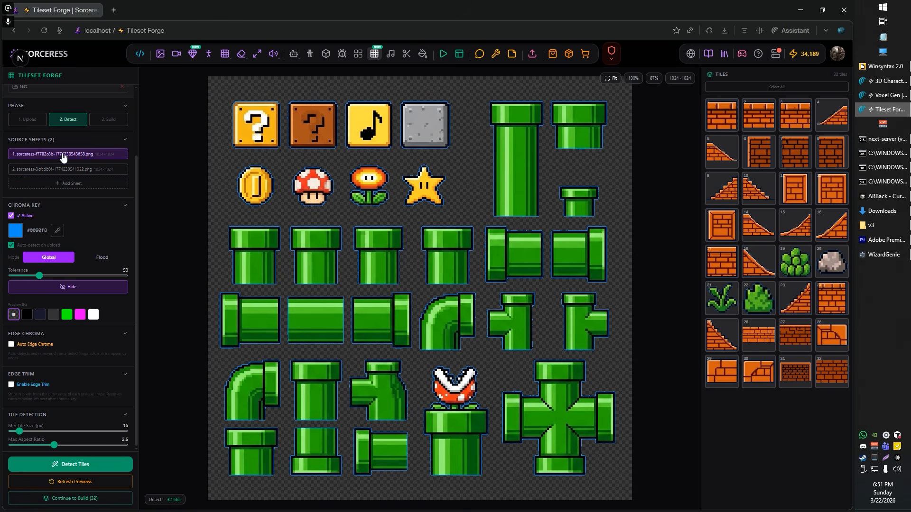
left_click(82, 471)
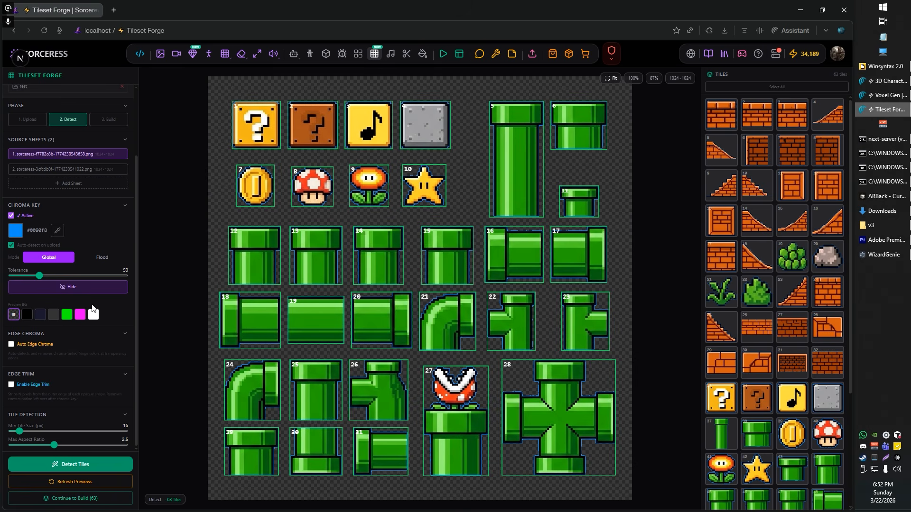
scroll(749, 272, "down", 3)
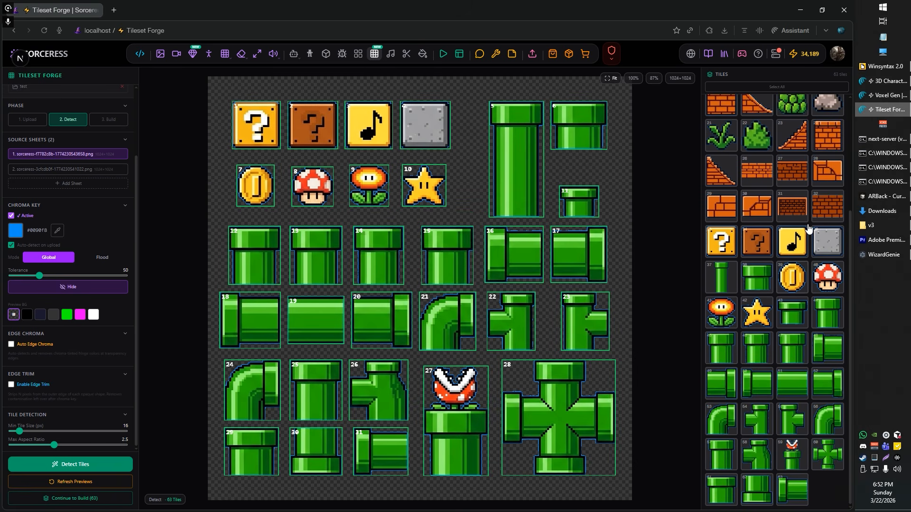
scroll(757, 256, "up", 3)
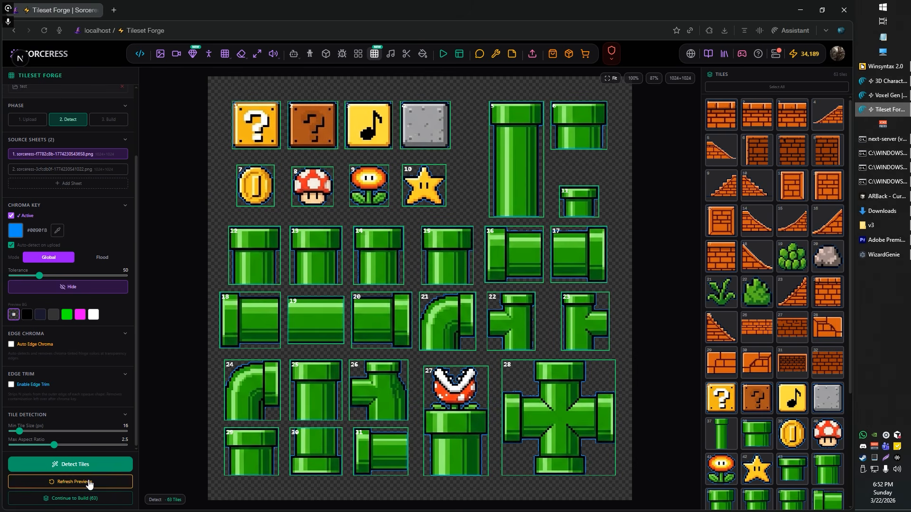
- Continue to the Build phase and place brick tile 1 near the middle of the empty grid
left_click(83, 499)
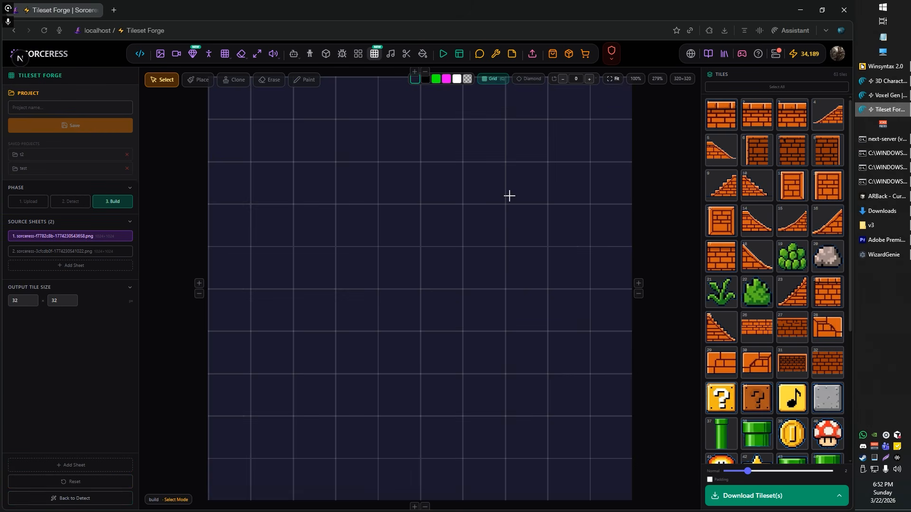
scroll(509, 196, "down", 3)
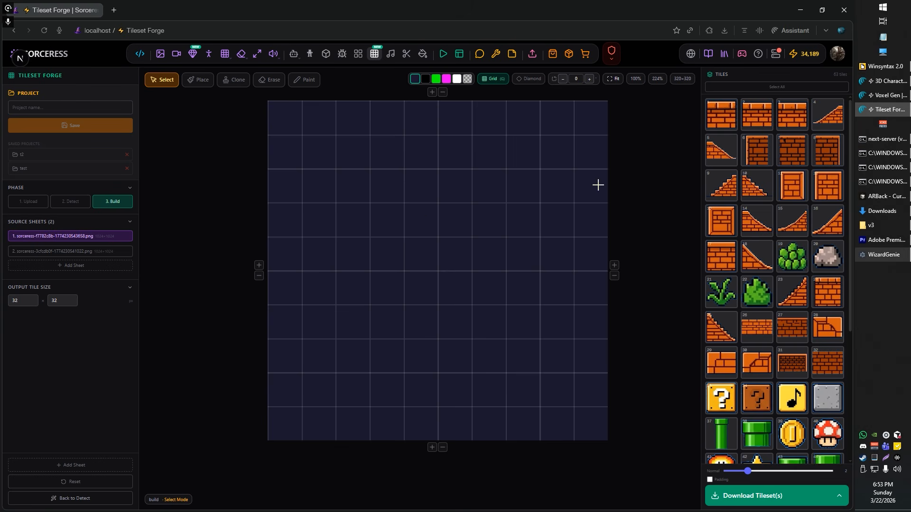
left_click(719, 121)
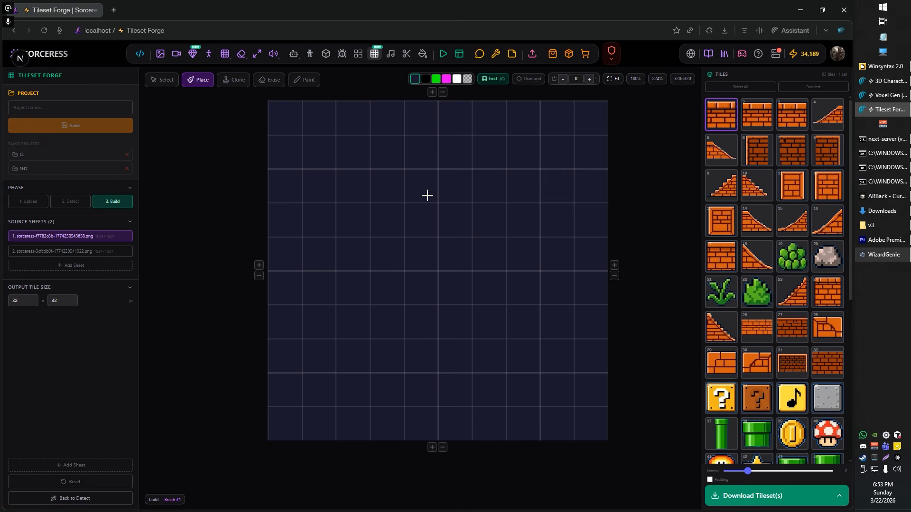
left_click(418, 218)
scroll(439, 221, "up", 5)
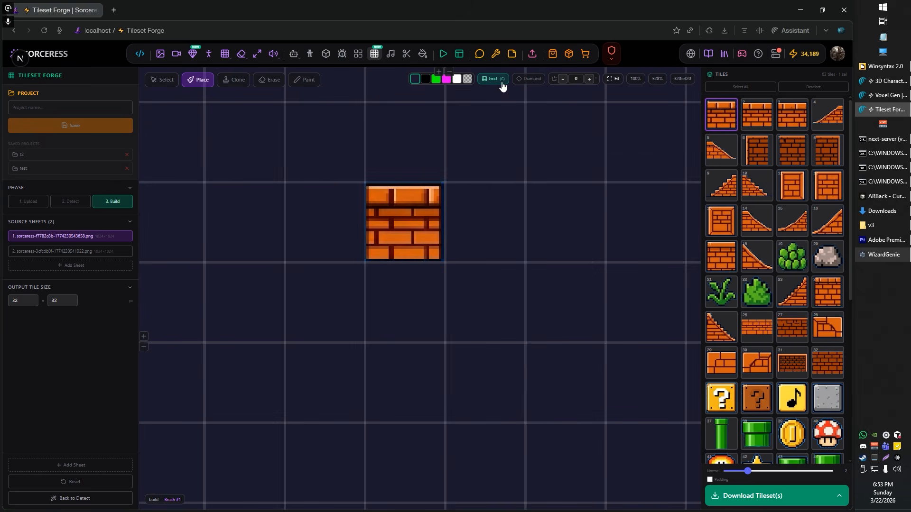
- Toggle the grid overlay off and on to examine the placed brick tile's edges
left_click(502, 81)
key("g")
key("g")
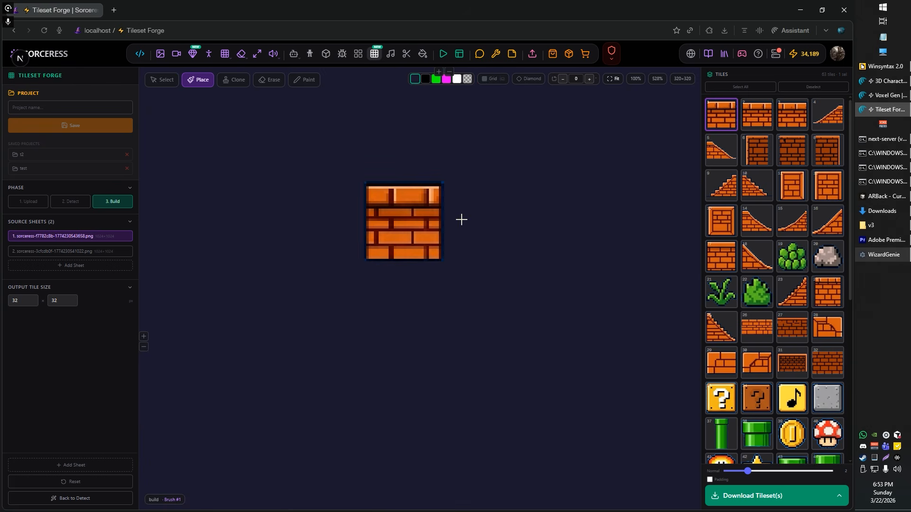
left_click(497, 84)
left_click(496, 83)
left_click(497, 83)
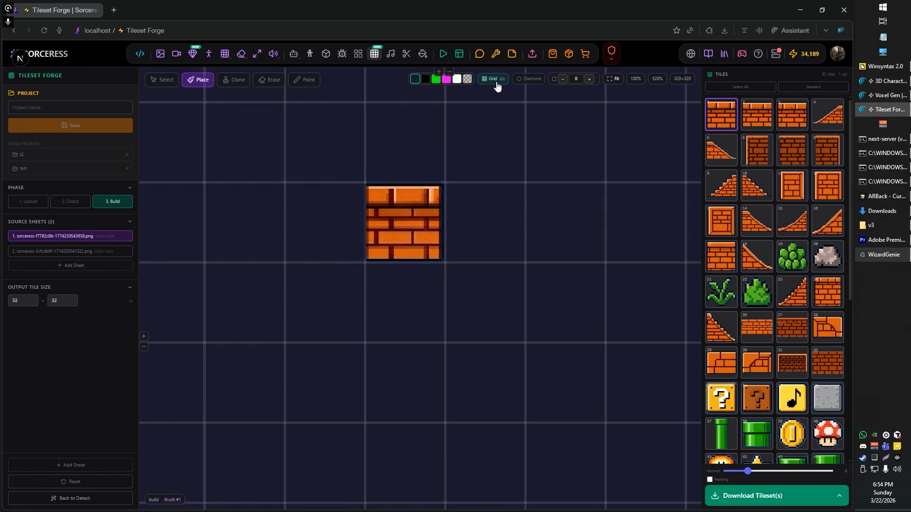
left_click(497, 84)
left_click(497, 85)
- Place brick tiles 2 and 3 in a row after the first tile, and slope tile 4 directly before it
left_click(754, 117)
left_click(485, 207)
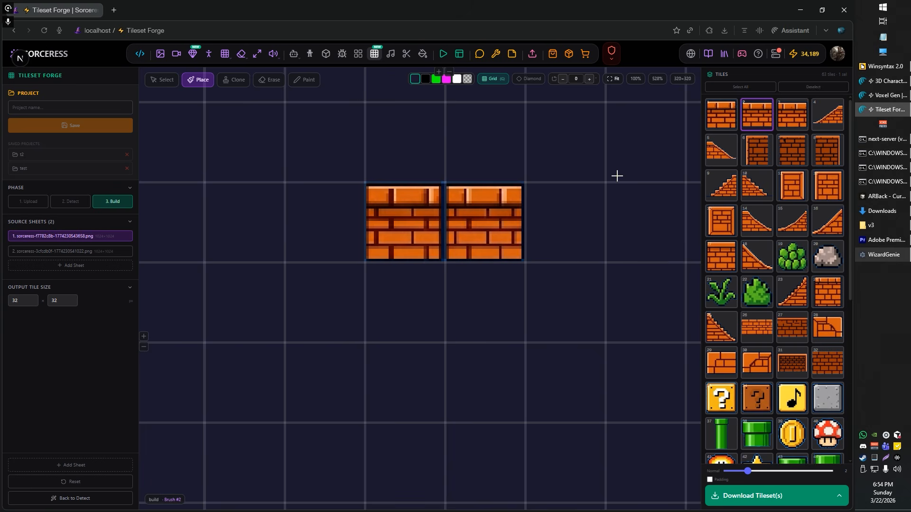
left_click(796, 119)
left_click(572, 216)
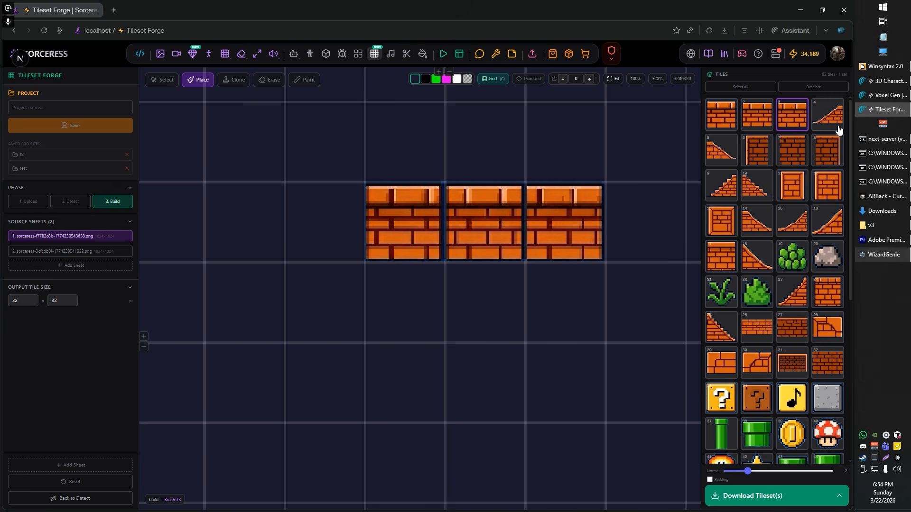
left_click(835, 122)
left_click(325, 238)
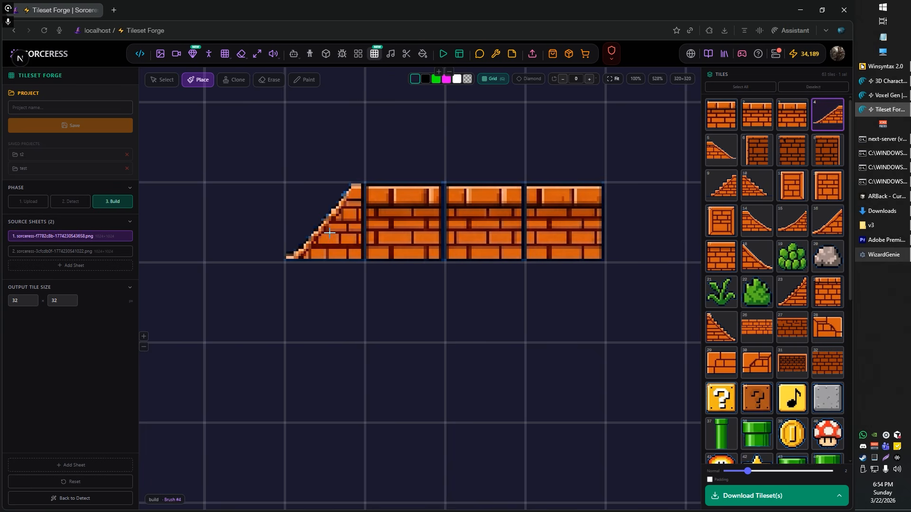
- Hide the grid and examine the edges and seams of the placed slope and brick tiles up close
key("g")
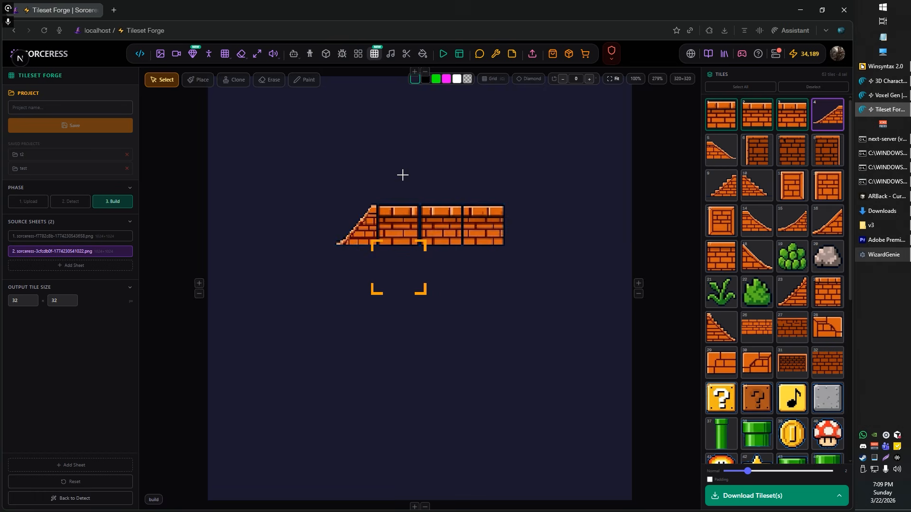
scroll(384, 201, "up", 3)
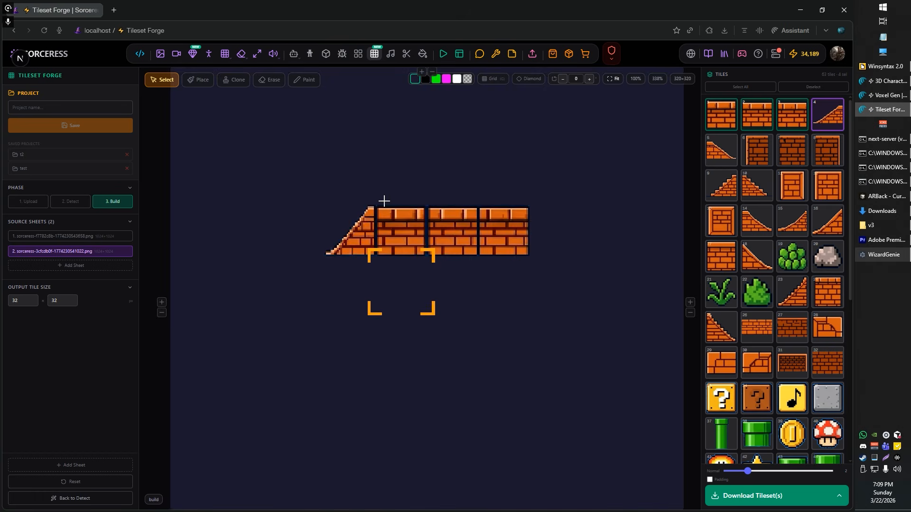
scroll(346, 218, "up", 10)
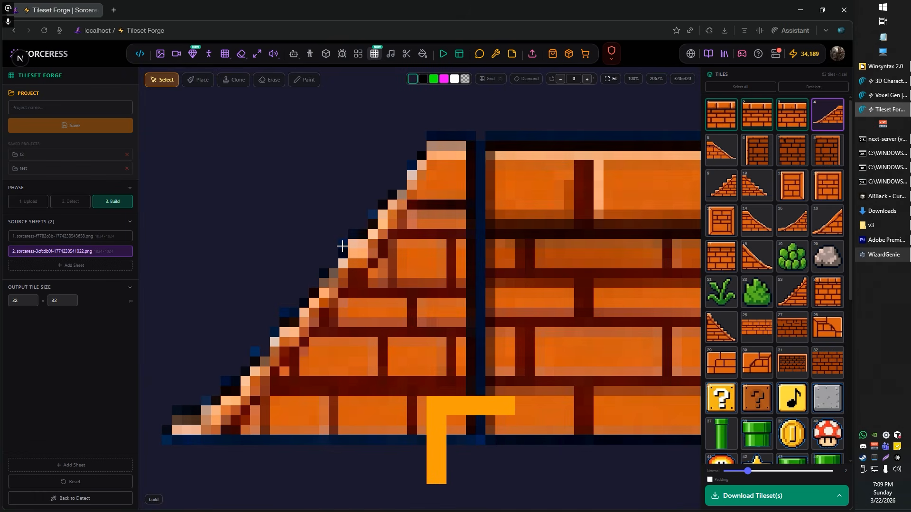
scroll(460, 237, "down", 3)
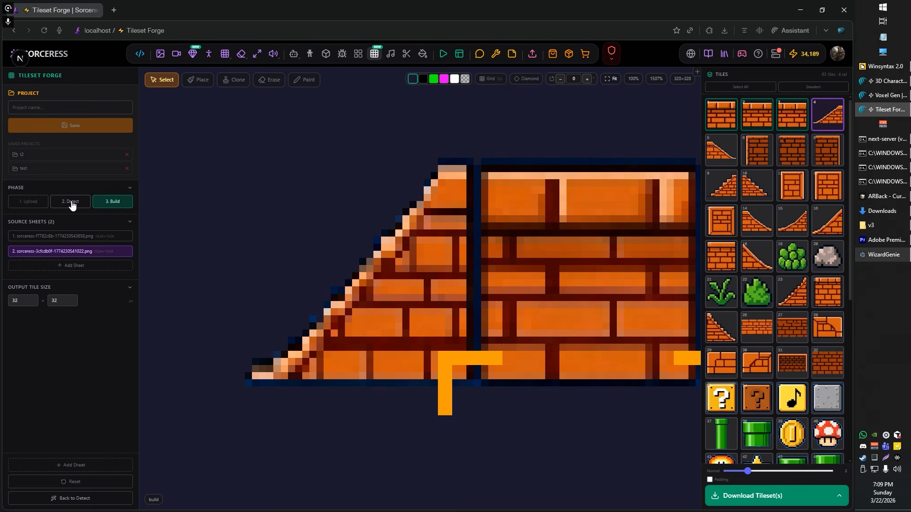
- Return to the Detect phase, inspect staircase tile 9's outline, and lower the brick sheet's chroma key tolerance to 165
left_click(71, 201)
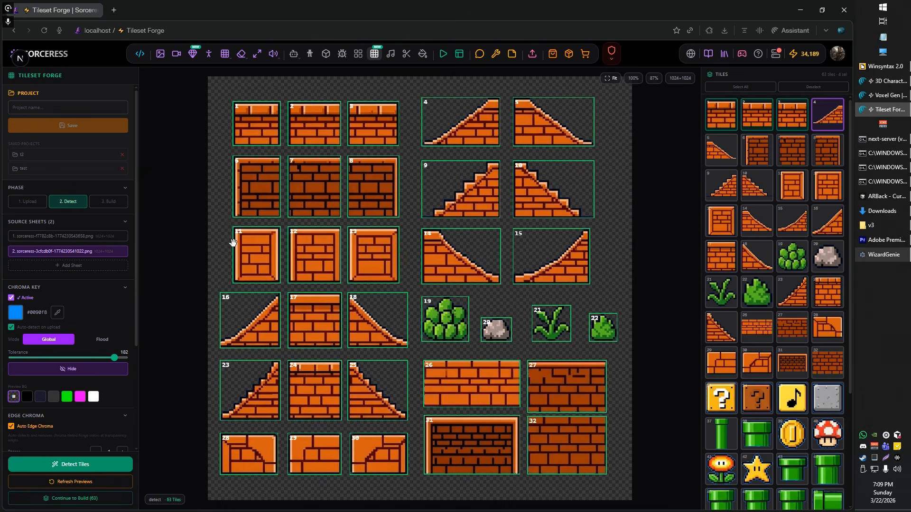
scroll(425, 237, "up", 12)
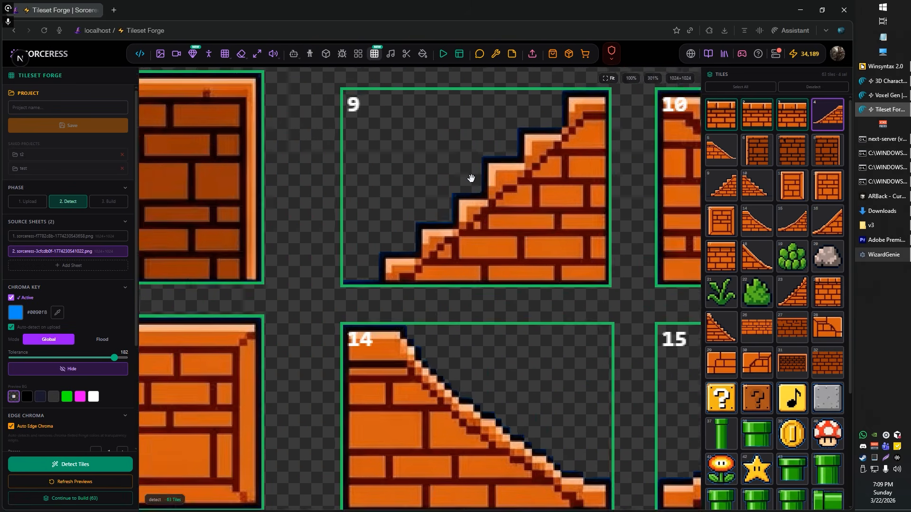
scroll(470, 178, "up", 6)
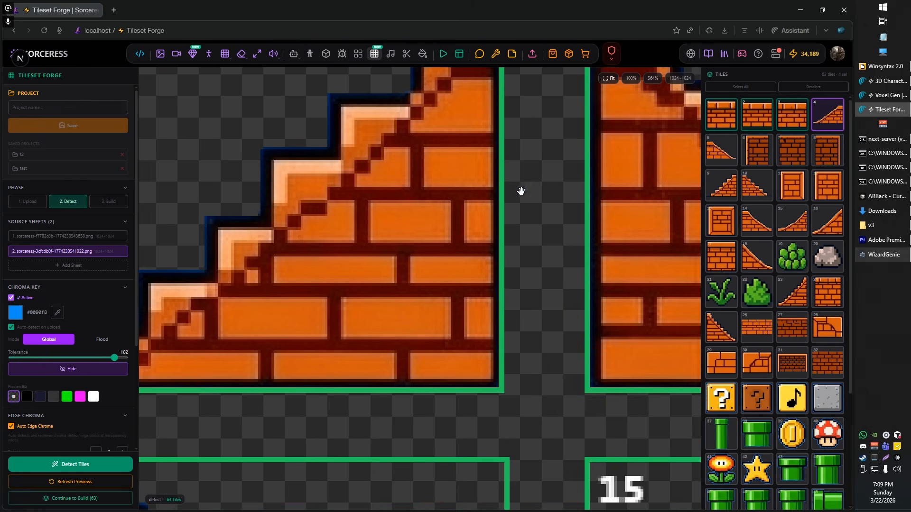
left_click_drag(285, 170, 460, 247)
scroll(447, 234, "up", 6)
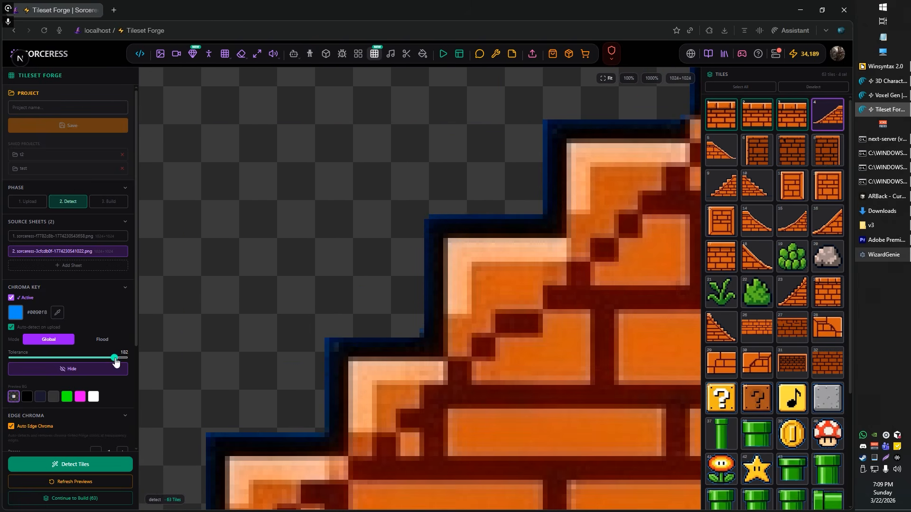
mouse_move(115, 358)
left_mouse_down()
mouse_move(30, 359)
mouse_move(108, 363)
left_mouse_up()
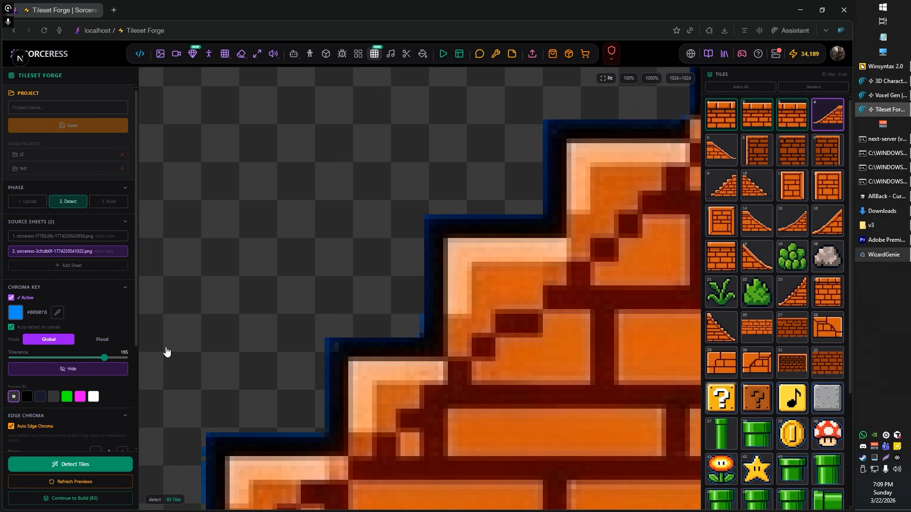
- Check the plant, rock and brick tiles, and set the brick sheet's chroma key tolerance to 178
scroll(524, 346, "down", 10)
left_click_drag(572, 411, 415, 186)
scroll(478, 342, "down", 4)
left_click_drag(472, 431, 376, 264)
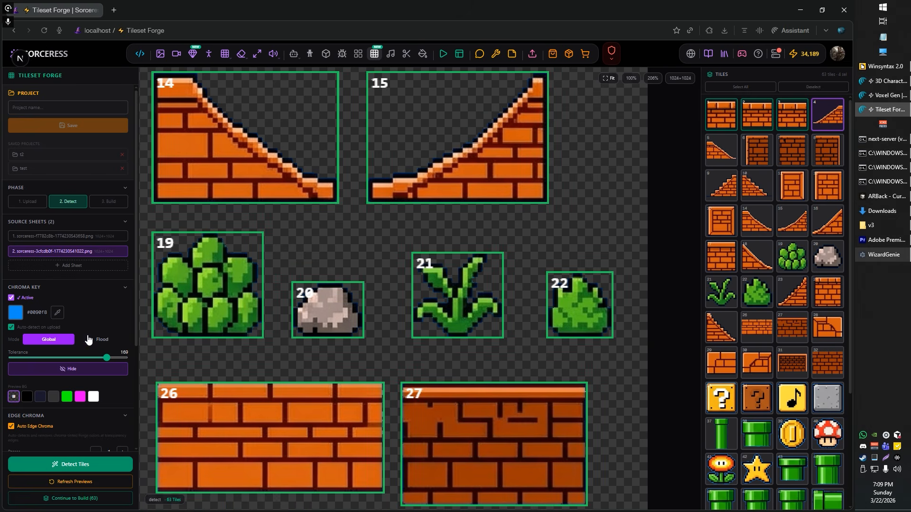
mouse_move(107, 358)
left_mouse_down()
mouse_move(126, 364)
mouse_move(113, 361)
left_mouse_up()
- Examine the edges of the plant, staircase and slope tiles up close for leftover dark outlines
scroll(336, 307, "up", 6)
scroll(279, 337, "down", 3)
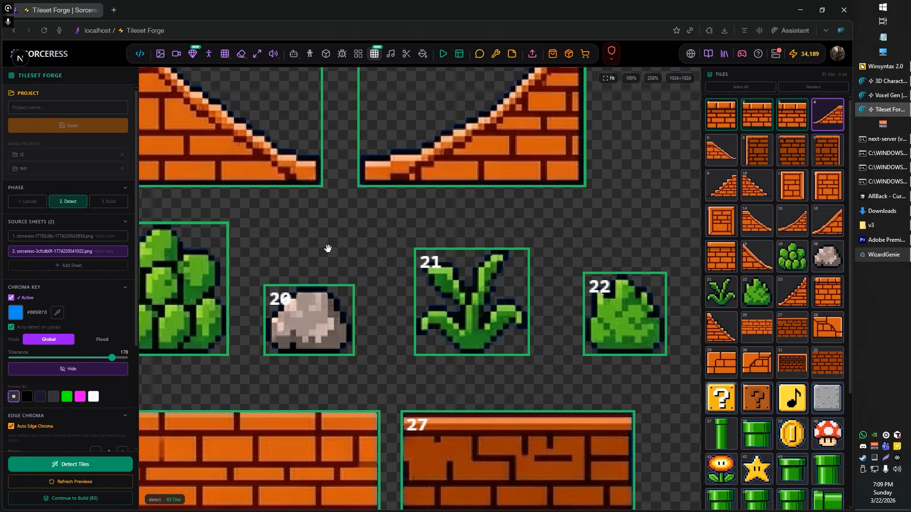
scroll(327, 248, "down", 5)
scroll(275, 127, "up", 3)
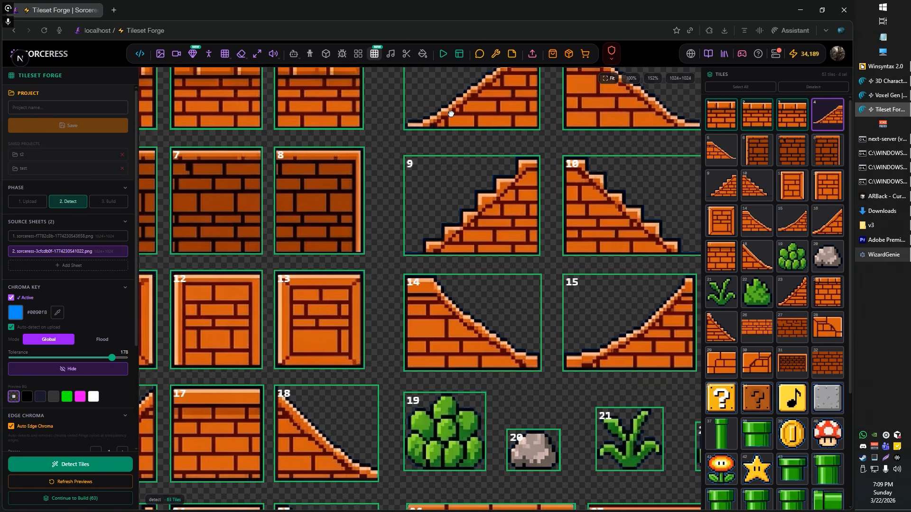
scroll(451, 114, "up", 10)
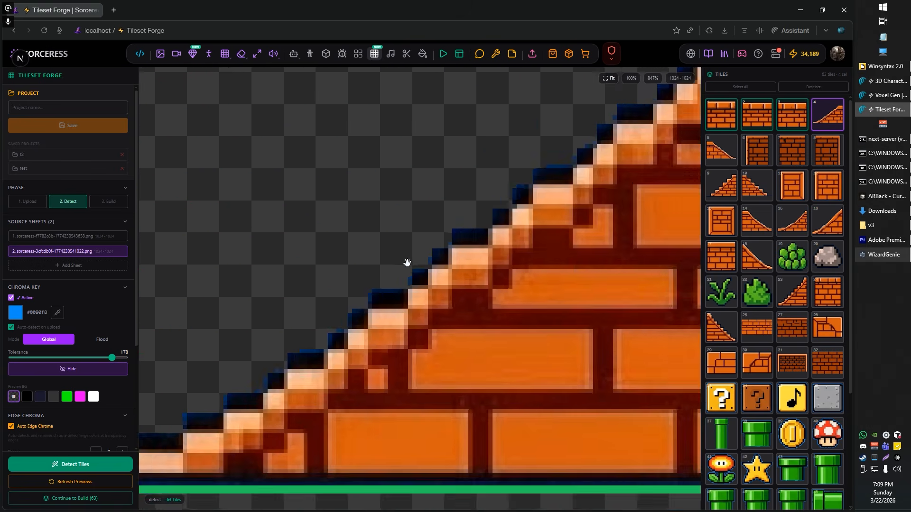
scroll(406, 262, "down", 5)
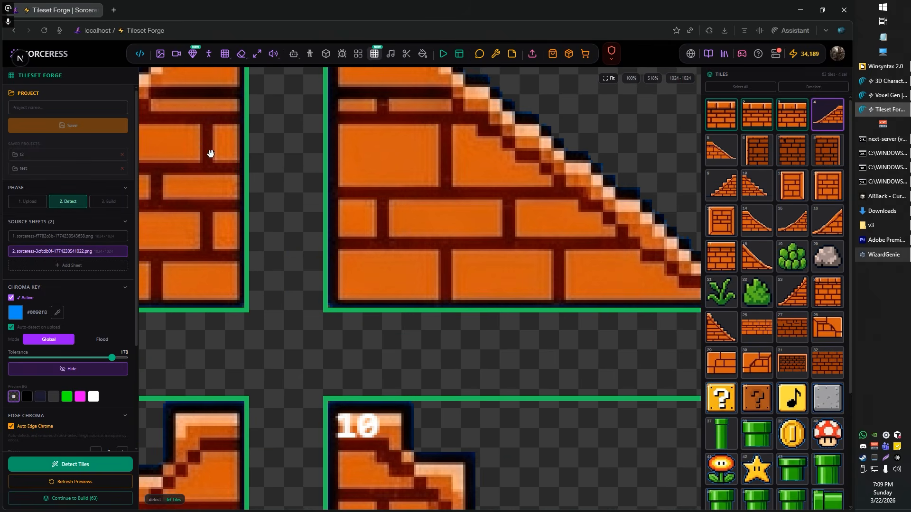
left_click_drag(211, 153, 376, 308)
left_click_drag(208, 278, 271, 273)
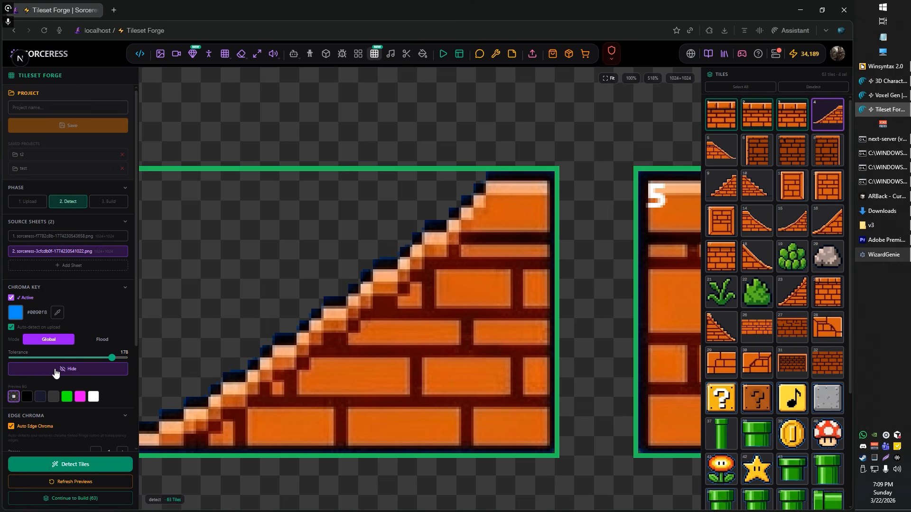
- Examine slope tile 4's dark outline up close and compare it with Auto Edge Chroma switched off and back on
scroll(56, 373, "down", 1)
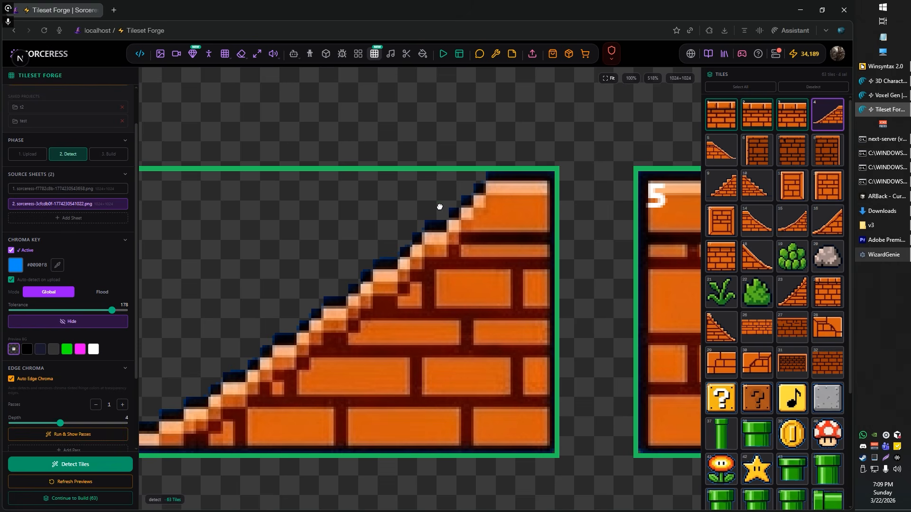
scroll(439, 207, "up", 3)
scroll(409, 220, "down", 1)
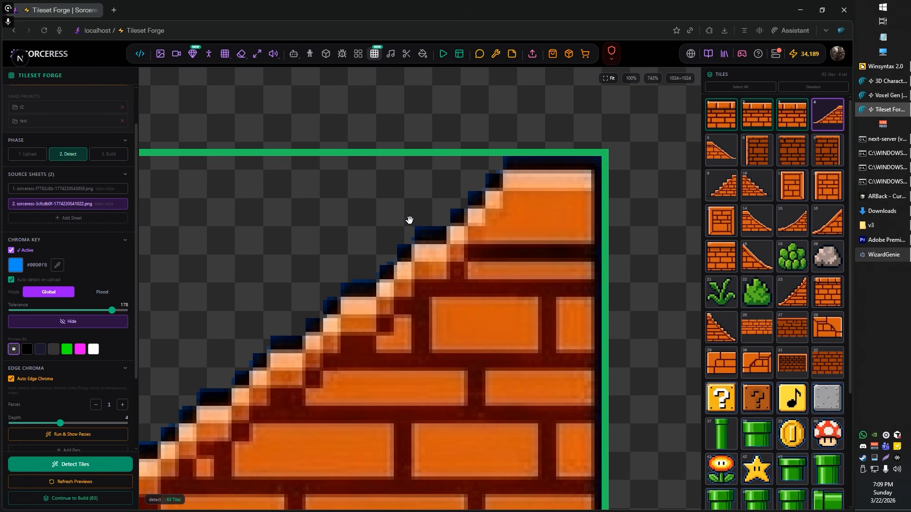
scroll(374, 262, "up", 2)
scroll(386, 264, "down", 1)
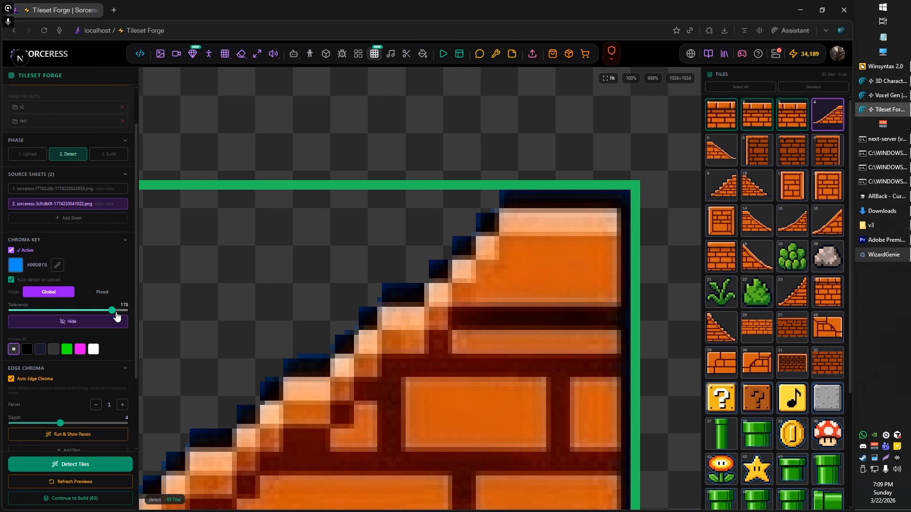
scroll(82, 396, "down", 2)
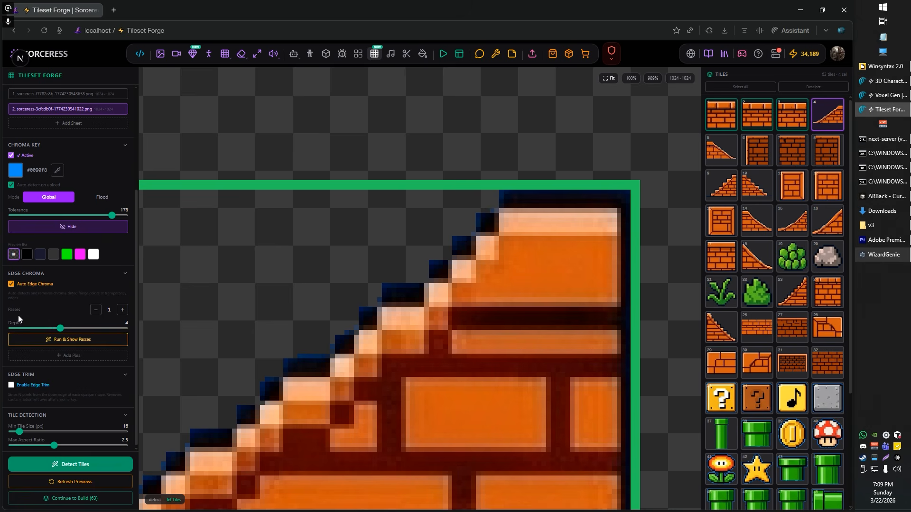
left_click(12, 284)
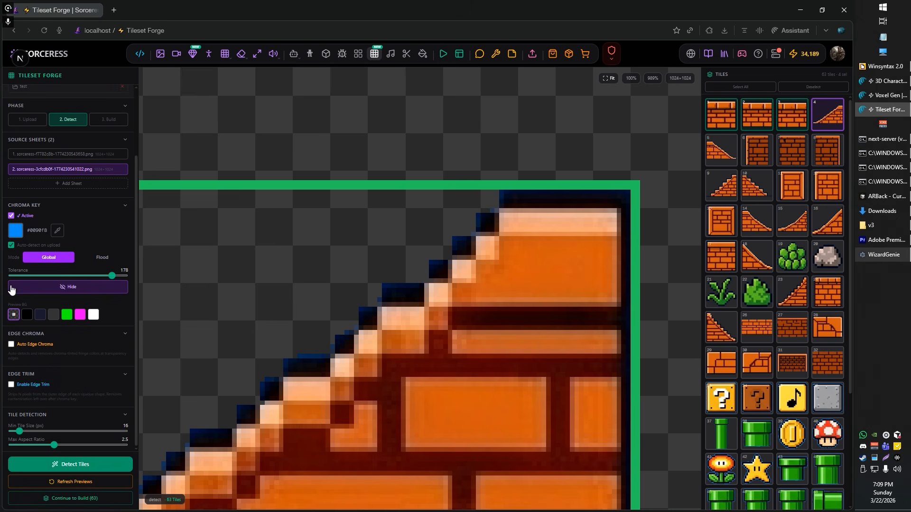
left_click(12, 346)
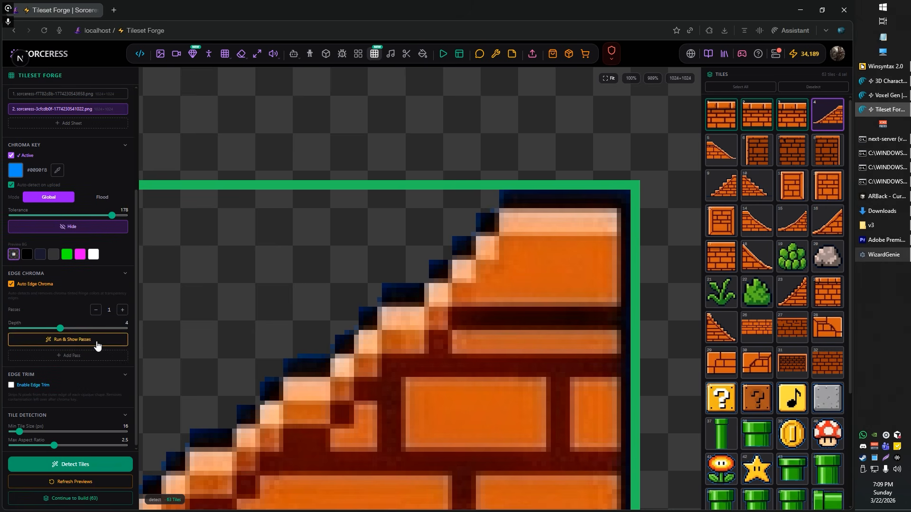
- Add an edge chroma pass and sample its key color from the dark navy outline of slope tile 4
left_click(75, 356)
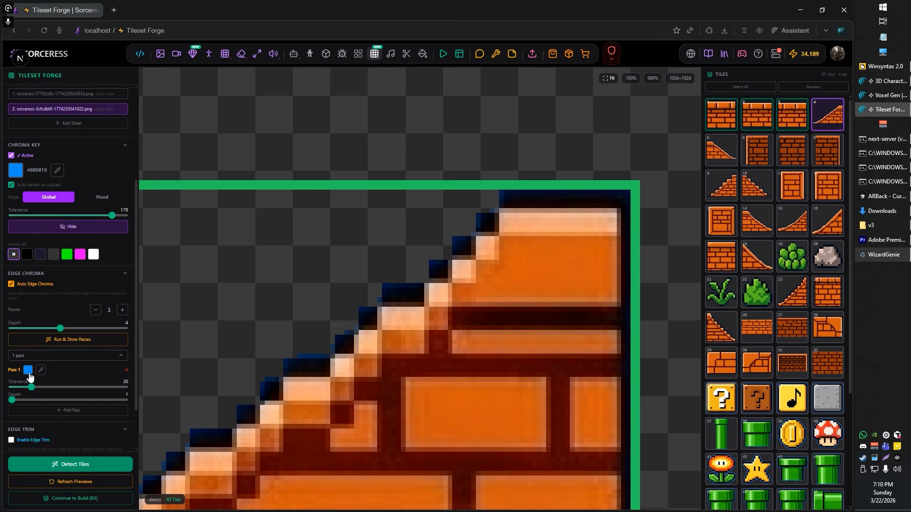
left_click(28, 371)
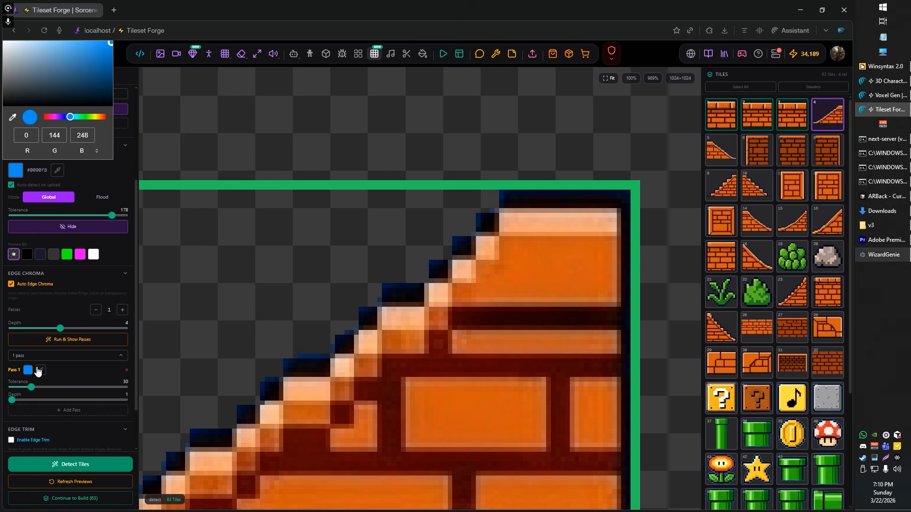
left_click(484, 231)
scroll(458, 235, "up", 3)
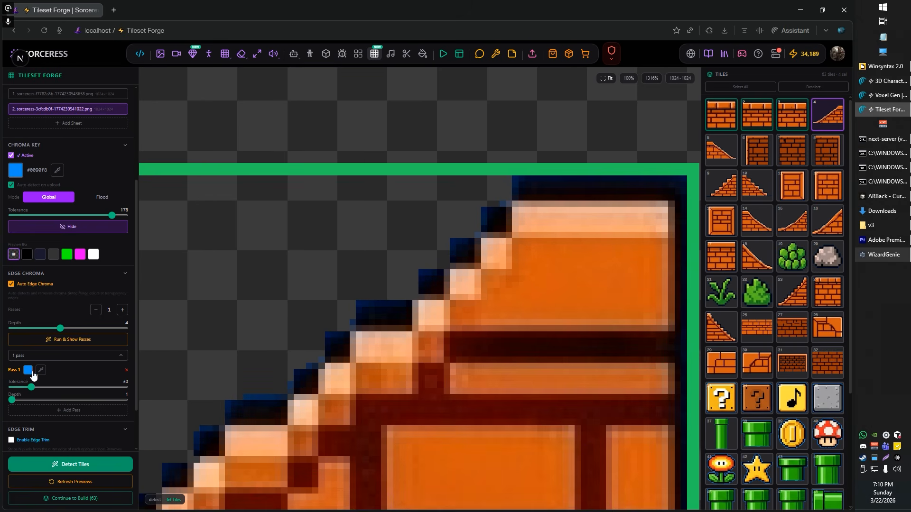
left_click(41, 370)
left_click(451, 242)
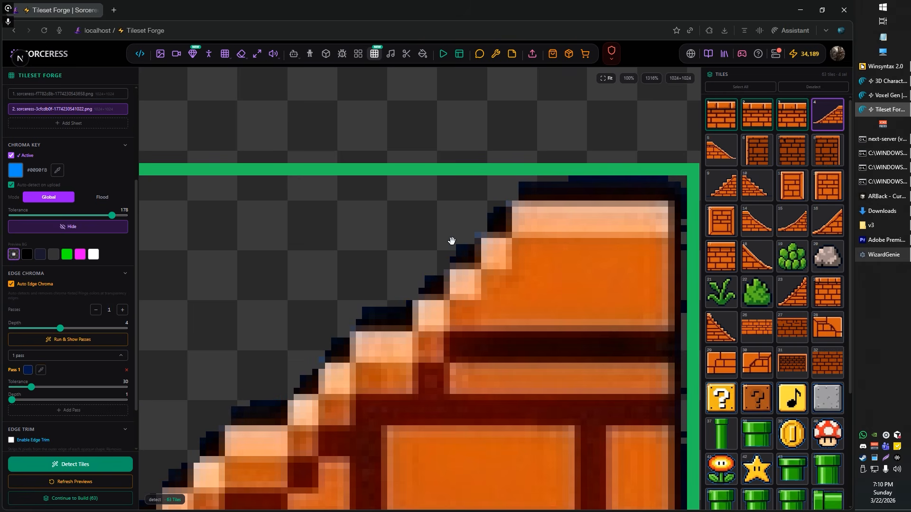
- Check the edges of slope tiles 4 and 5, and lower the Pass 1 edge chroma tolerance to 19
scroll(360, 299, "down", 8)
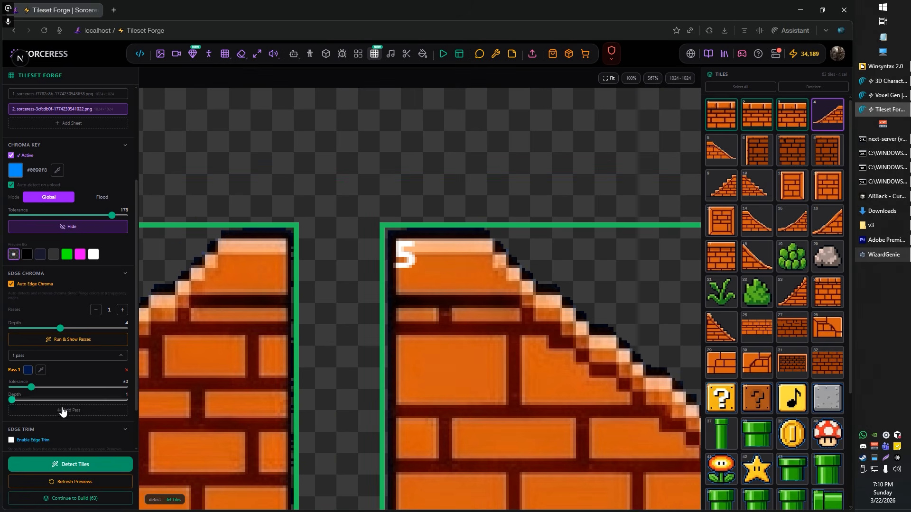
scroll(440, 360, "down", 5)
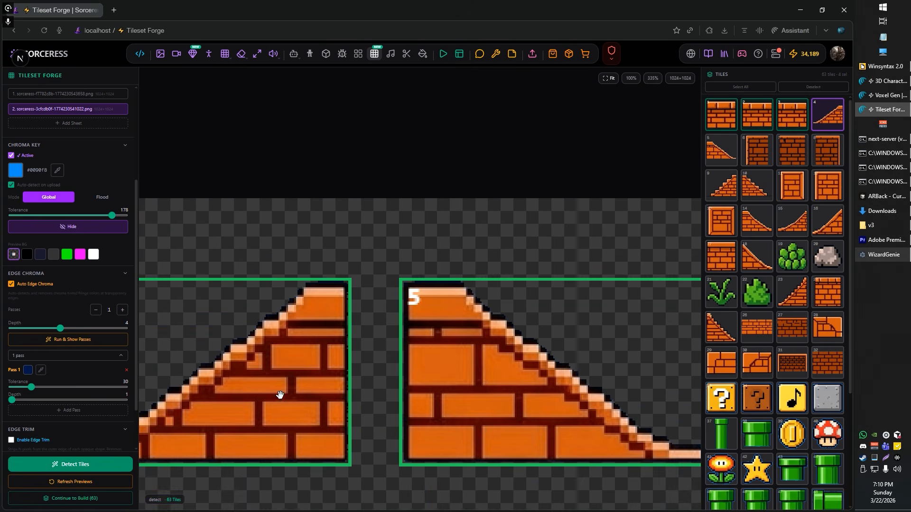
scroll(250, 303, "down", 3)
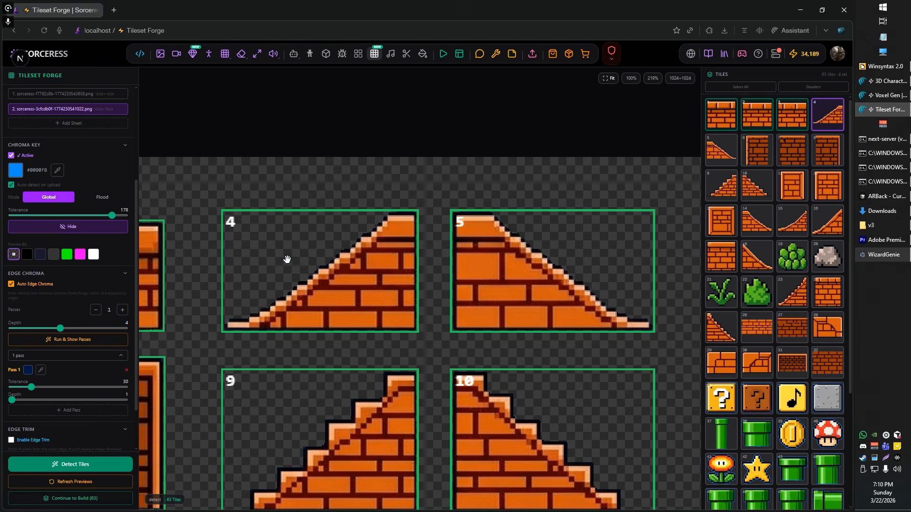
scroll(286, 259, "up", 8)
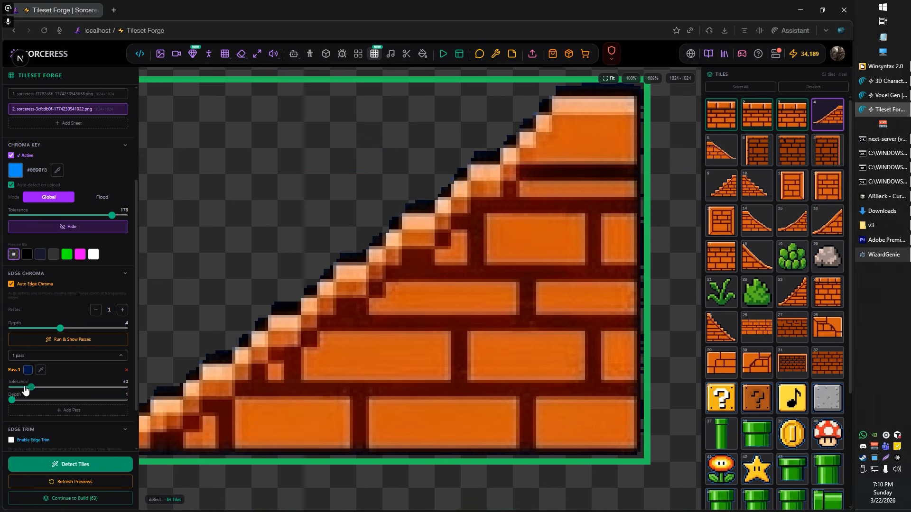
left_click_drag(25, 389, 22, 389)
scroll(303, 303, "up", 2)
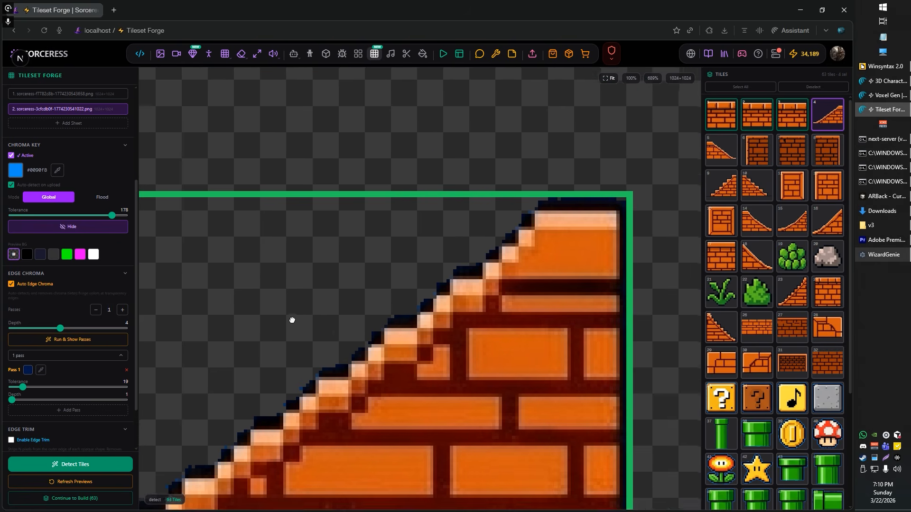
- Add a second edge chroma pass keyed to a leftover blue-grey pixel sampled along slope tile 4's edge
scroll(509, 250, "up", 1)
scroll(380, 317, "up", 8)
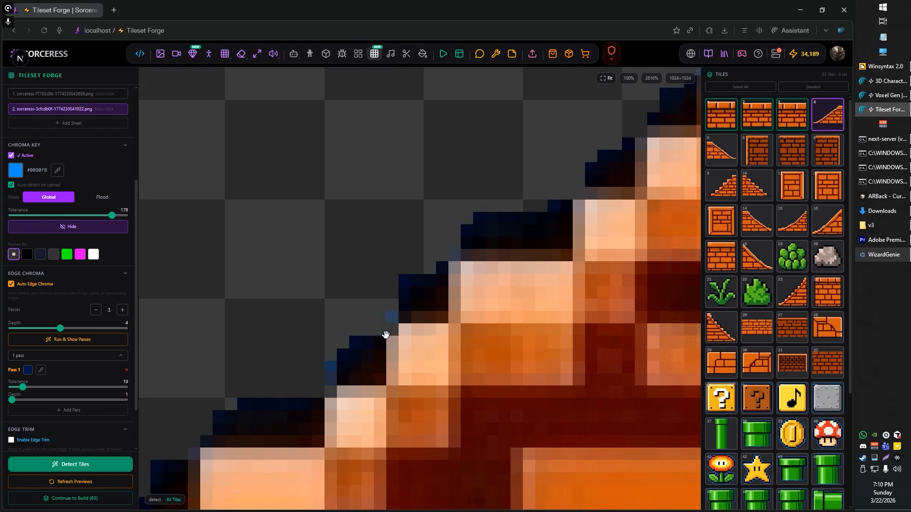
left_click(42, 411)
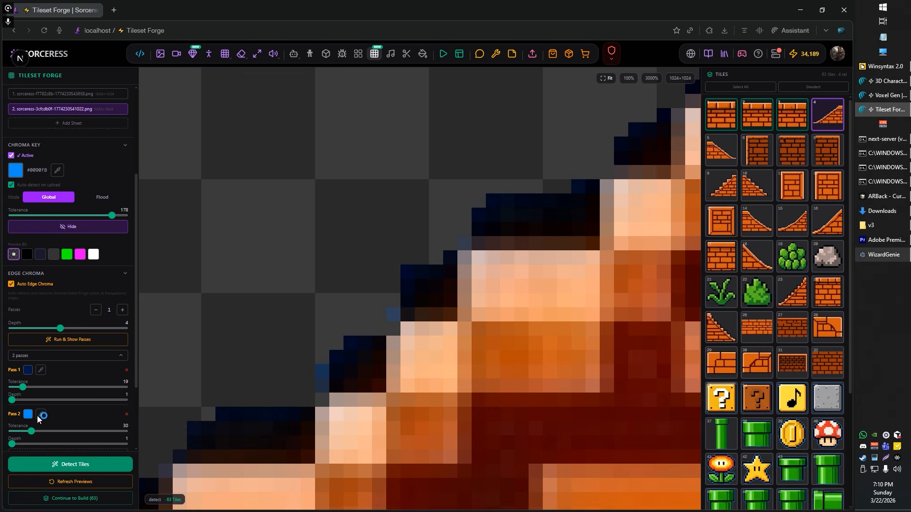
left_click(41, 413)
left_click(391, 313)
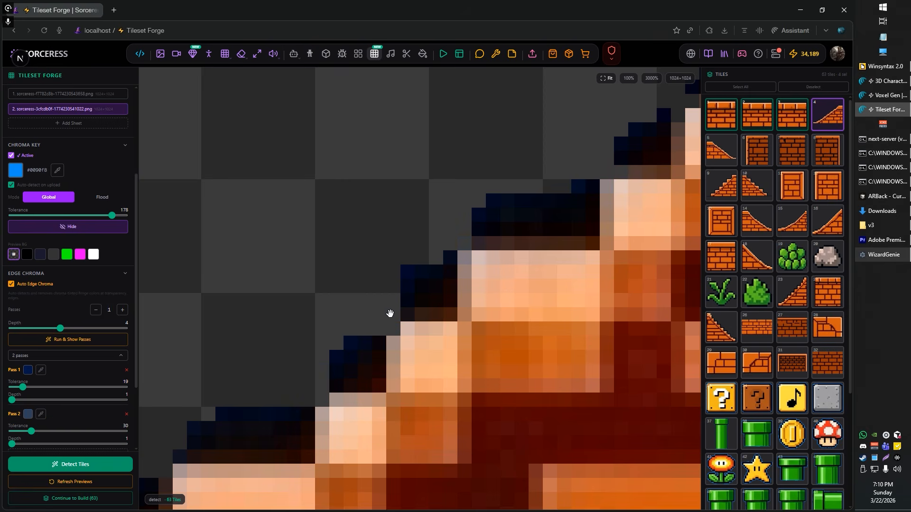
- Inspect the slope and staircase tiles, and add a third edge chroma pass keyed to the near-black navy sampled from staircase tile 9's outline
scroll(377, 318, "down", 10)
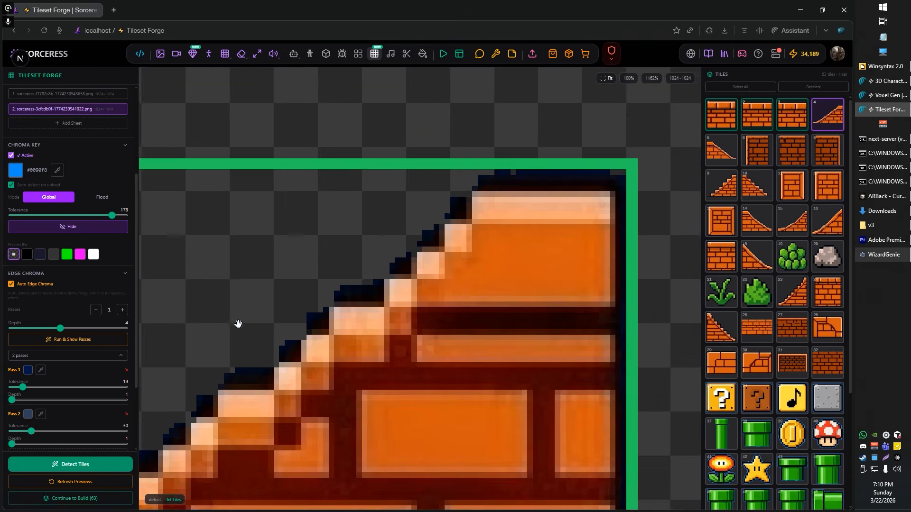
scroll(392, 426, "down", 4)
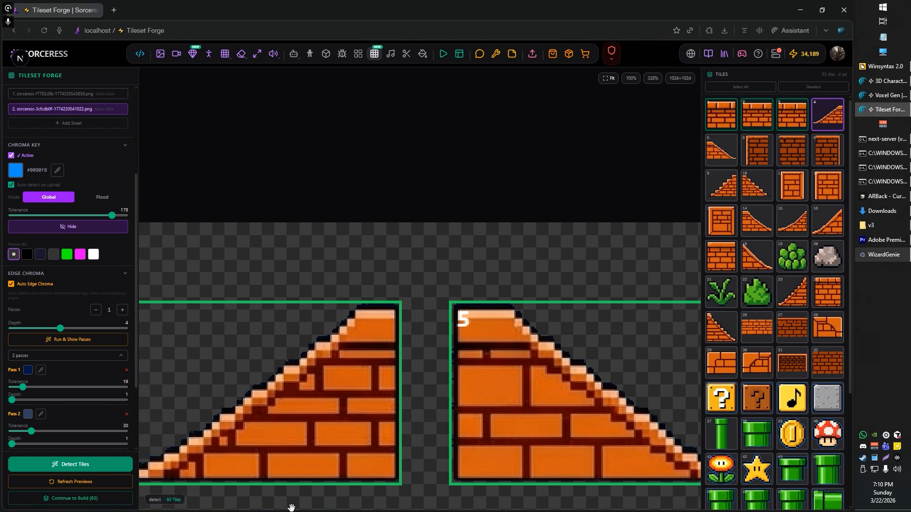
left_click_drag(292, 507, 391, 430)
scroll(391, 430, "down", 10)
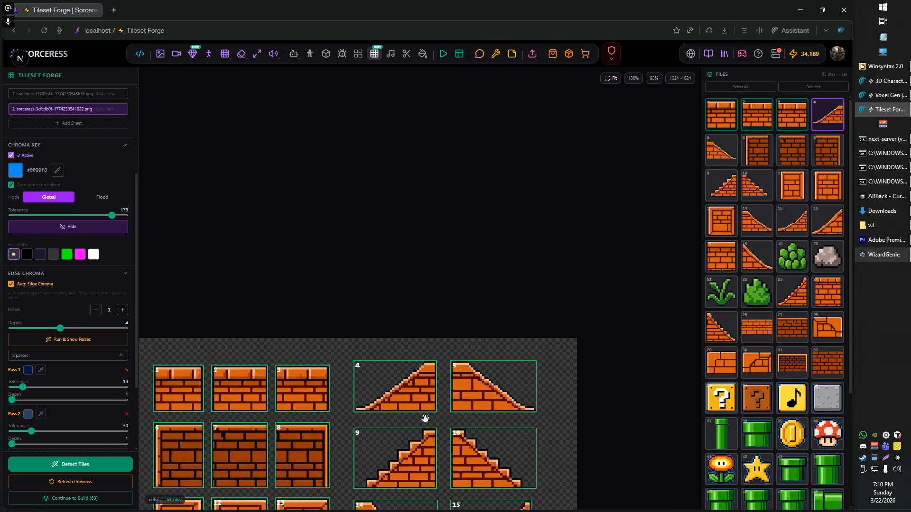
left_click_drag(519, 444, 483, 390)
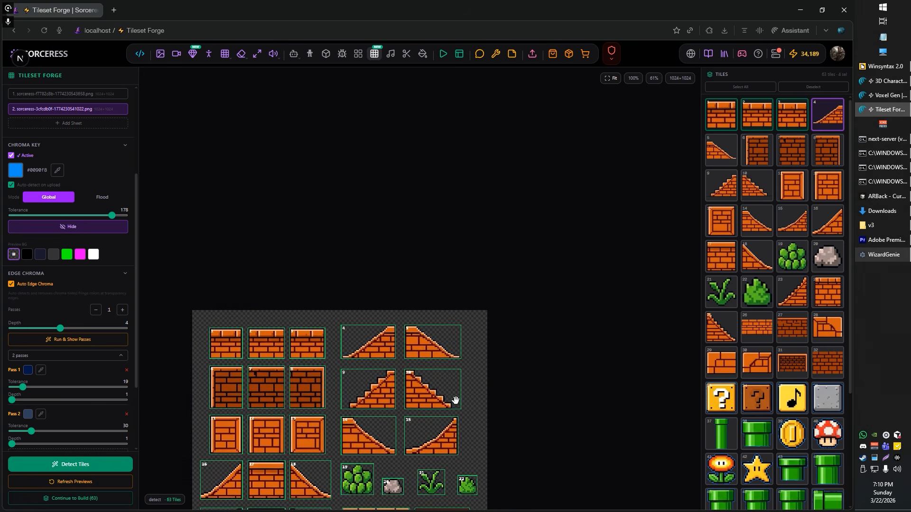
scroll(391, 396, "up", 10)
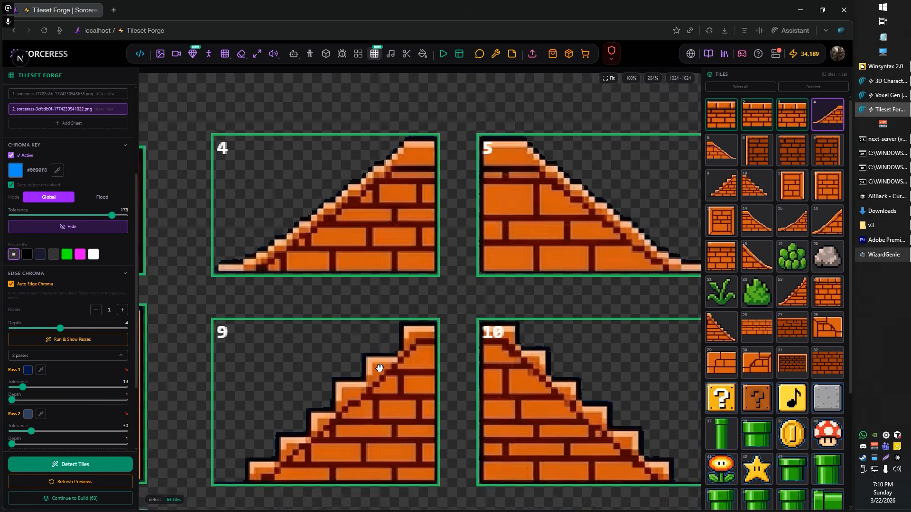
scroll(347, 349, "up", 5)
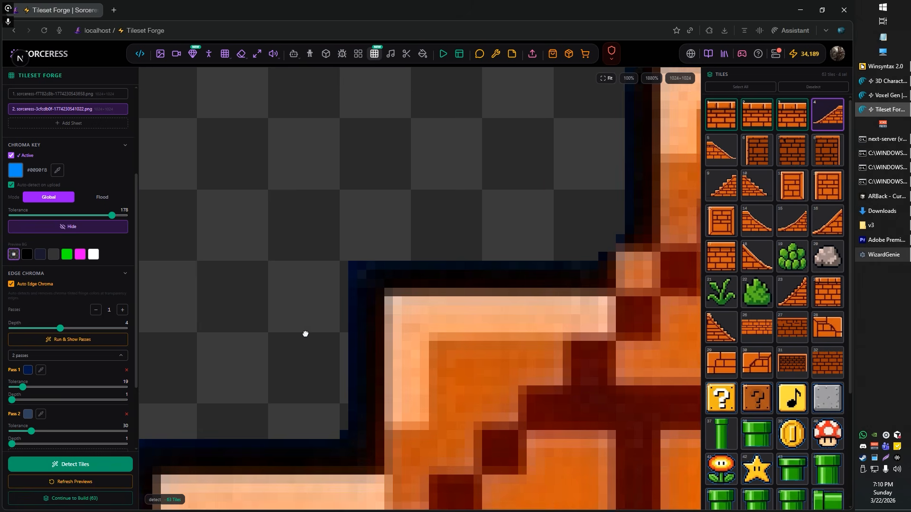
scroll(53, 425, "down", 2)
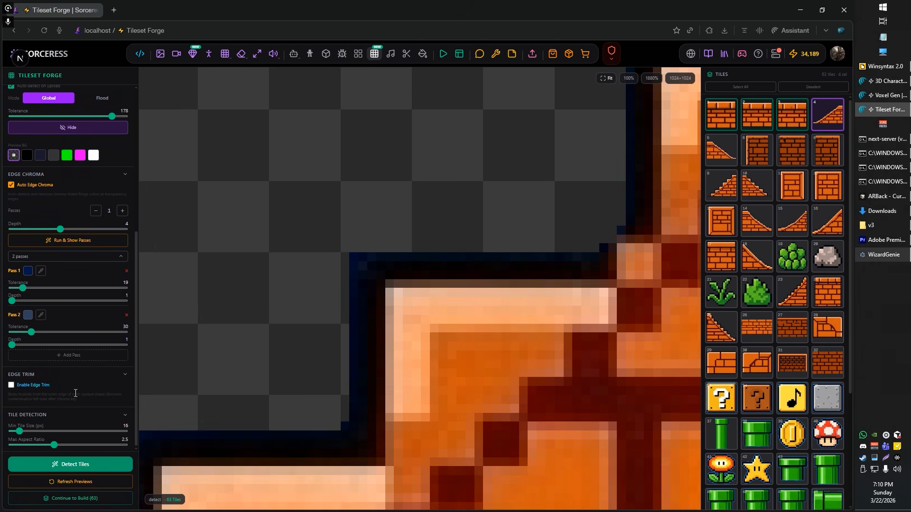
left_click(65, 360)
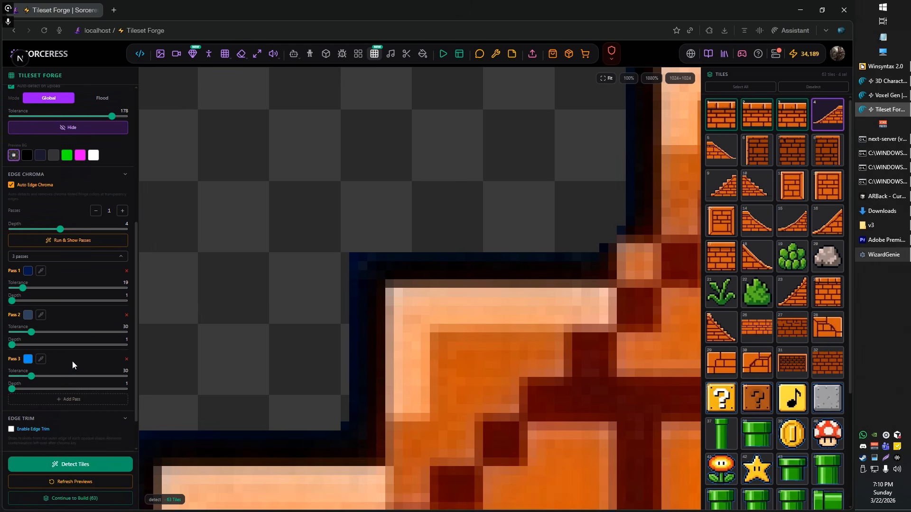
left_click(41, 361)
left_click(354, 286)
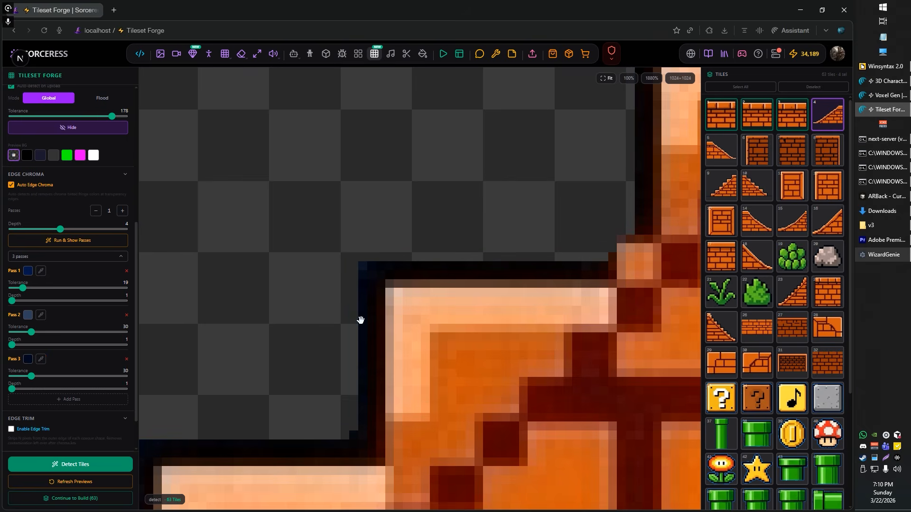
- Add a fourth edge chroma pass keyed to a stray dark blue pixel sampled beside staircase tile 9's steps
scroll(348, 311, "down", 10)
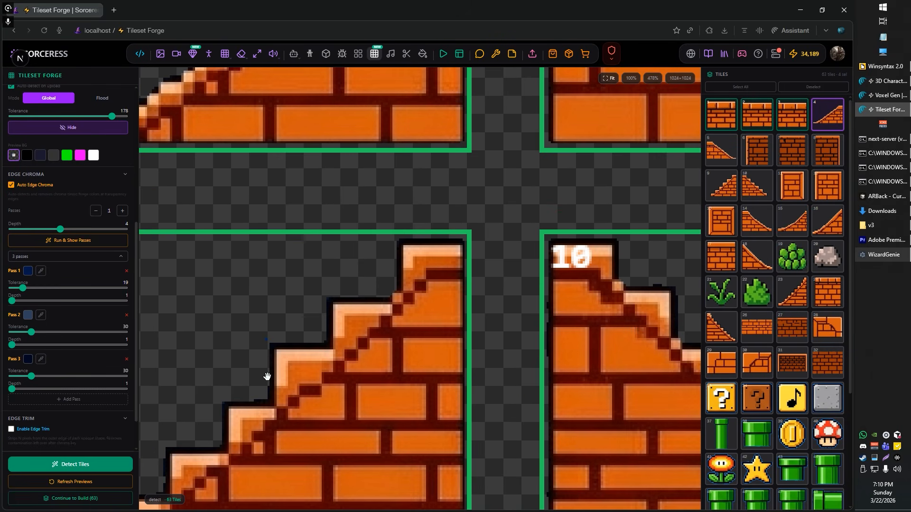
left_click(71, 399)
left_click(41, 403)
scroll(271, 357, "up", 4)
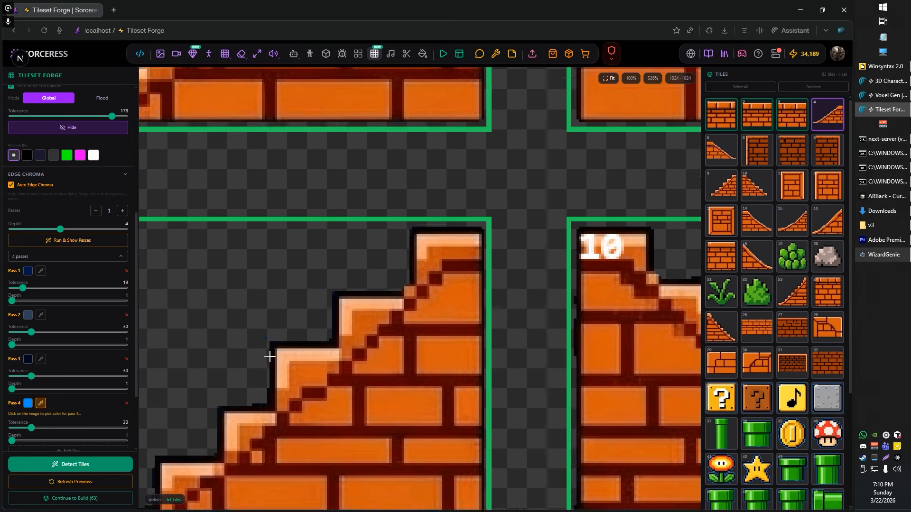
scroll(261, 332, "up", 10)
left_click(267, 328)
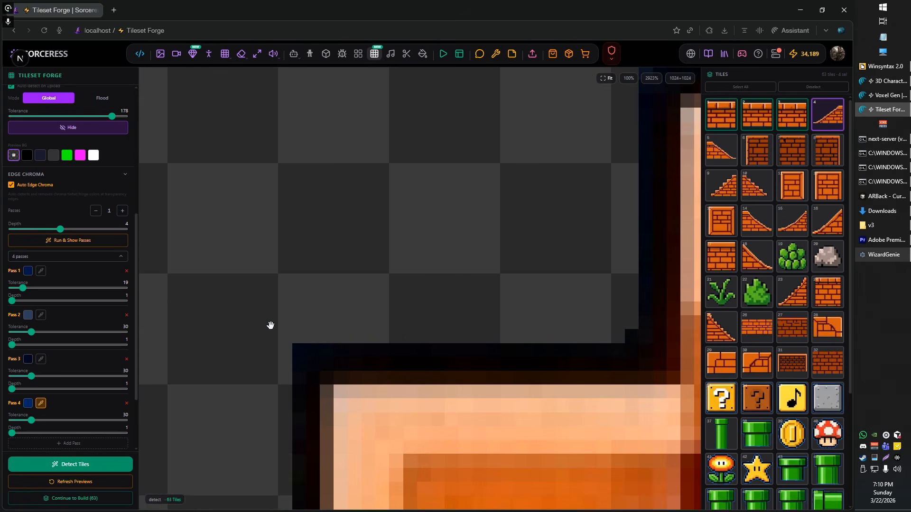
- Review the cleaned slope and staircase tiles, continue to the Build phase, and inspect the edges of the placed slope and bricks
scroll(261, 368, "down", 17)
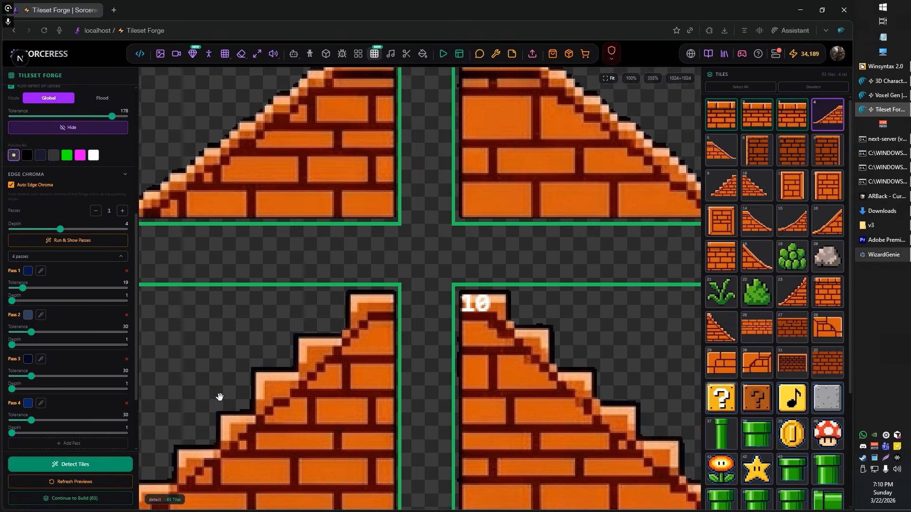
left_click_drag(220, 397, 380, 295)
scroll(364, 320, "down", 5)
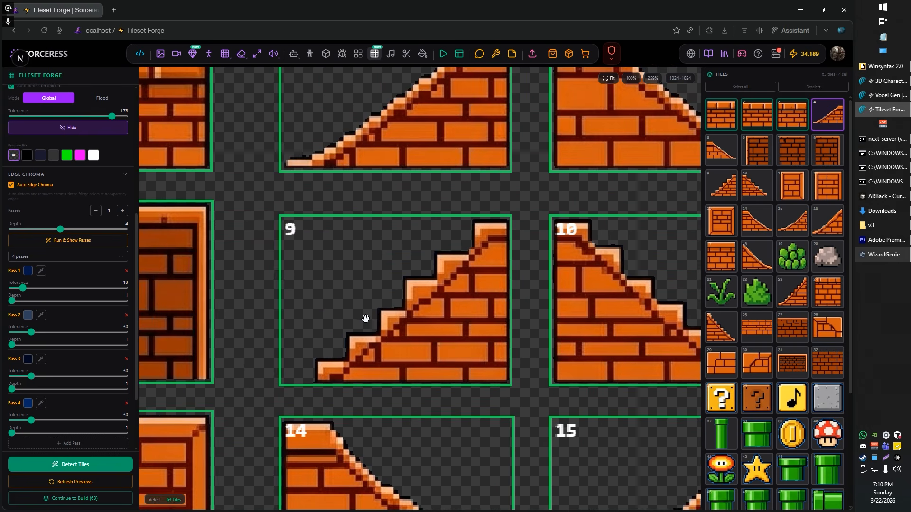
scroll(365, 321, "down", 3)
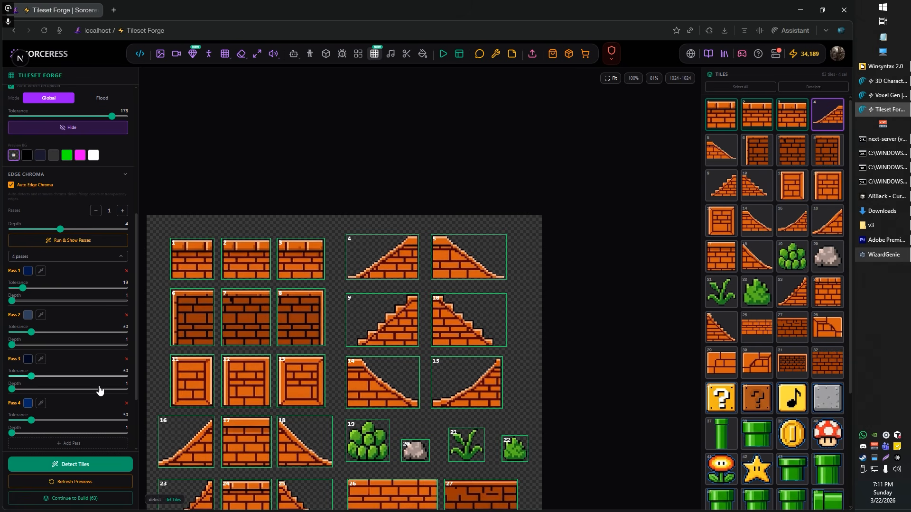
left_click(74, 499)
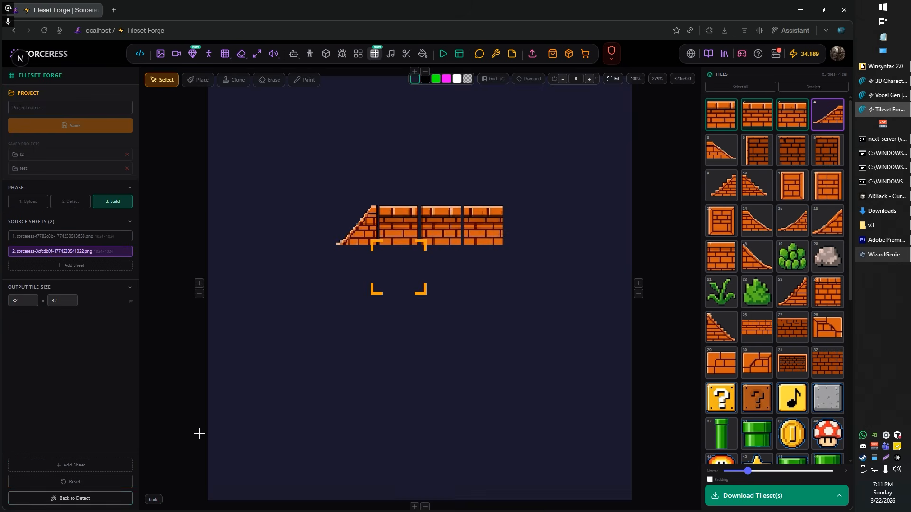
scroll(370, 252, "up", 4)
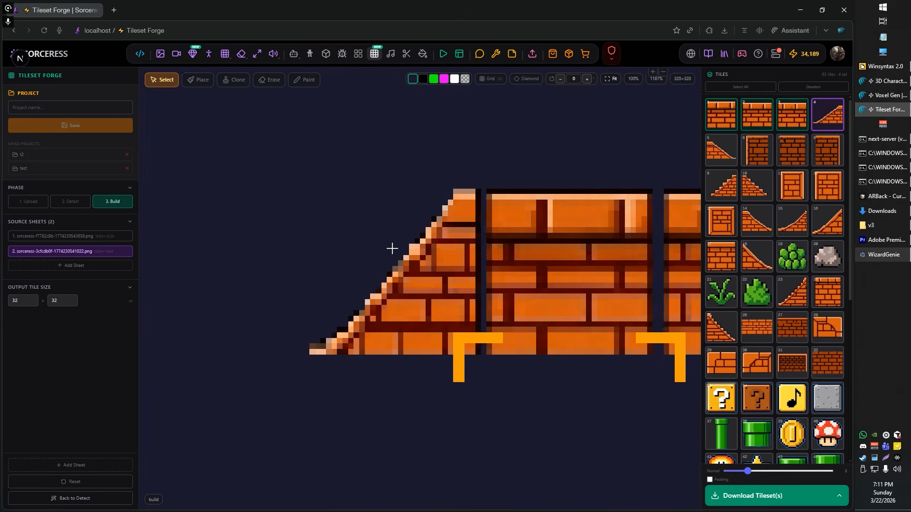
- Select the placed slope and the three bricks beside it, compare their gaps with the grid, and scale all four up to +1
scroll(275, 209, "down", 5)
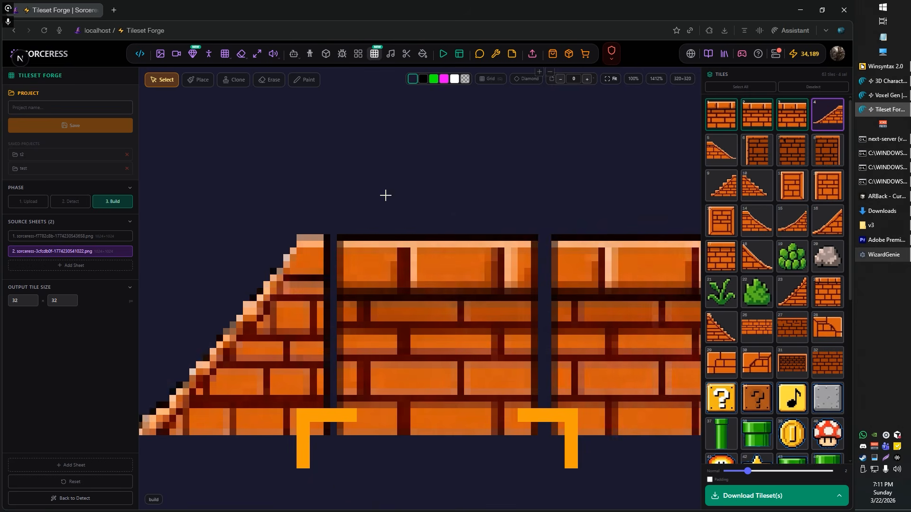
left_click(309, 262)
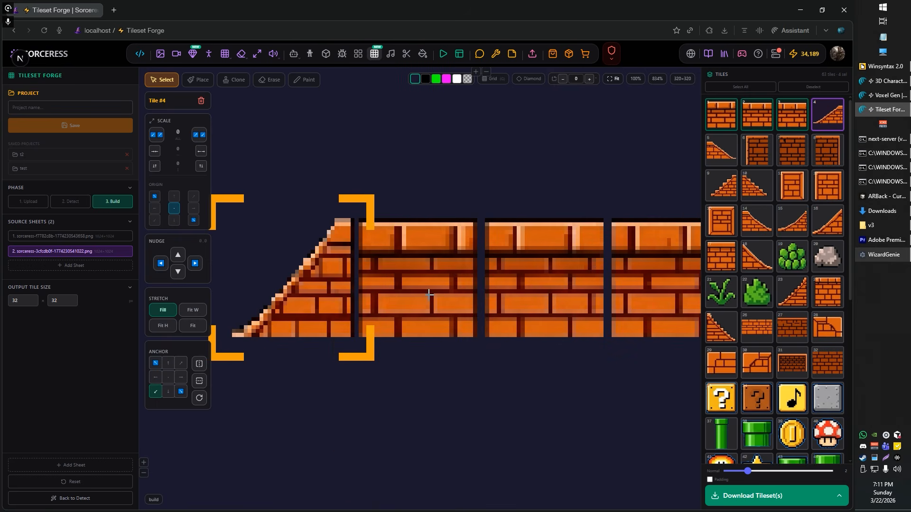
left_click(427, 292, "shift")
left_click(546, 292, "shift")
left_click(638, 295, "shift")
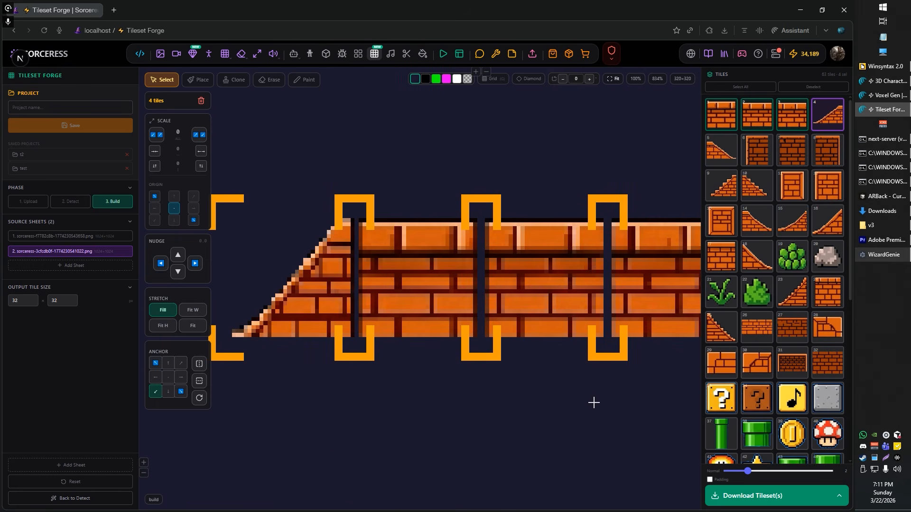
scroll(472, 392, "down", 2)
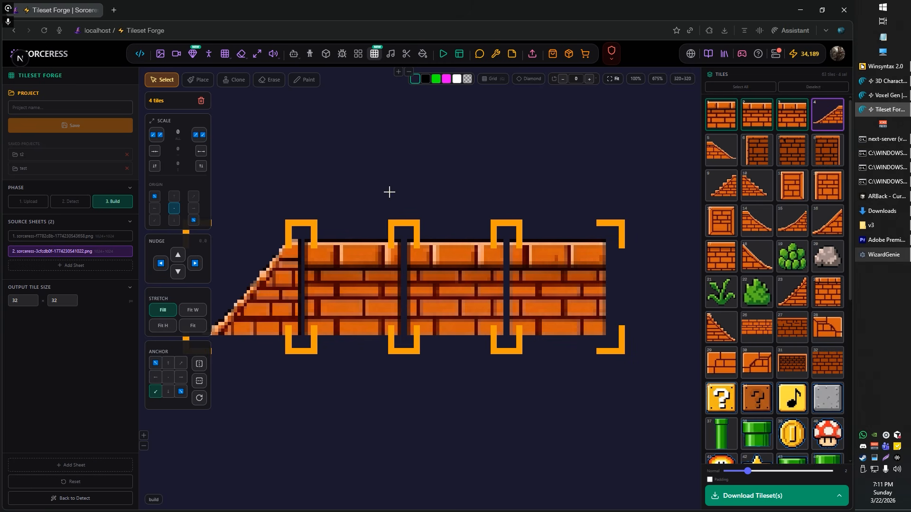
left_click_drag(389, 191, 495, 185)
scroll(399, 233, "up", 3)
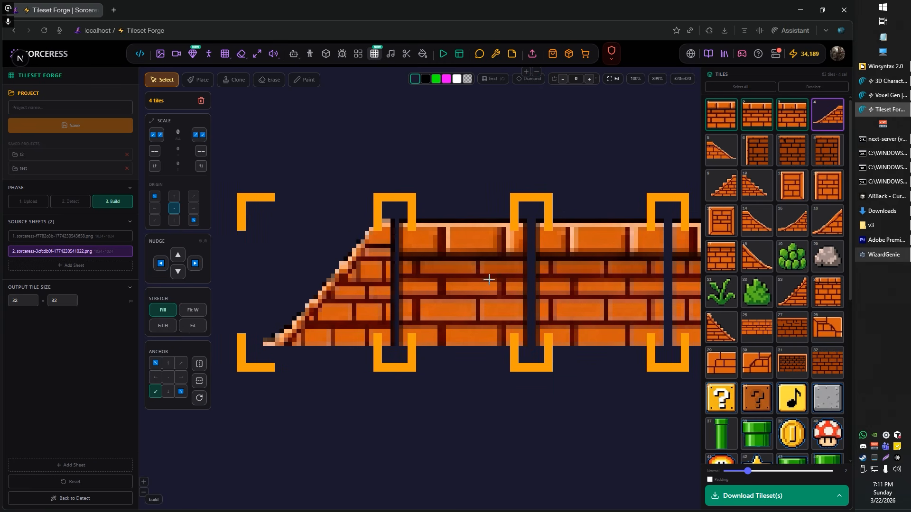
scroll(392, 289, "up", 6)
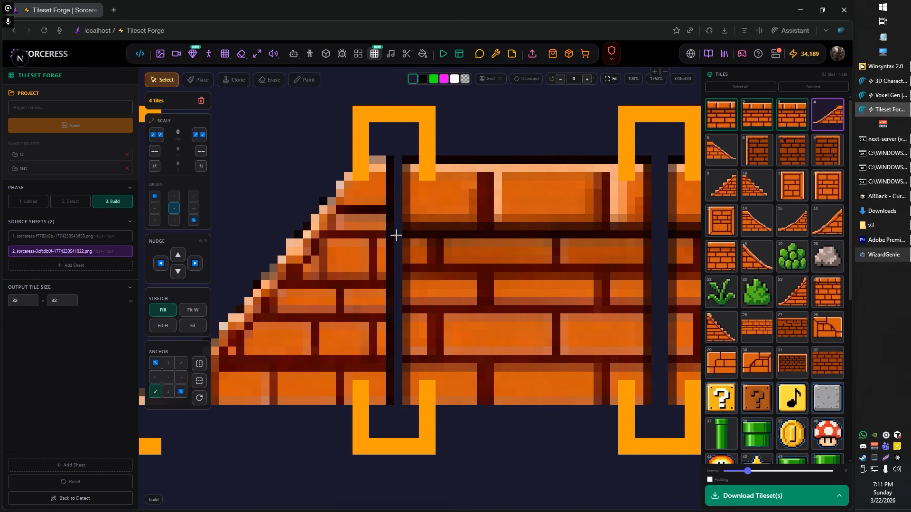
key("g")
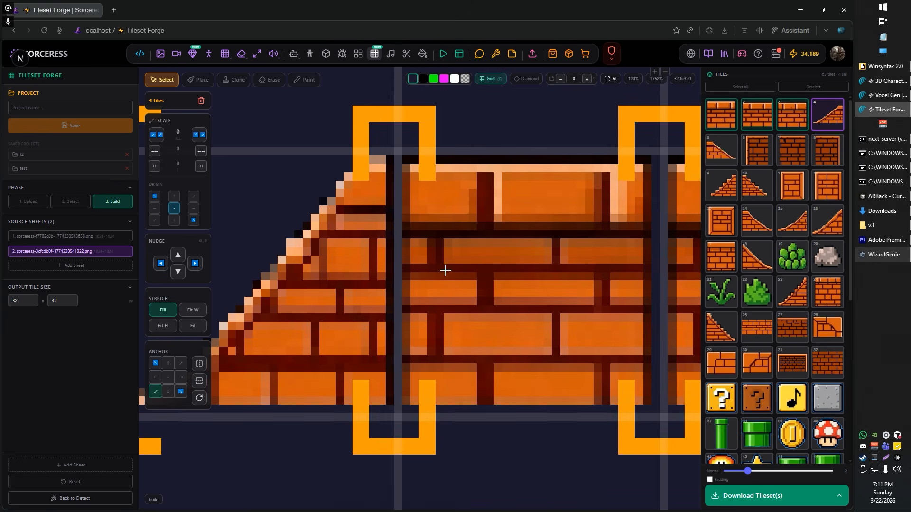
key("g")
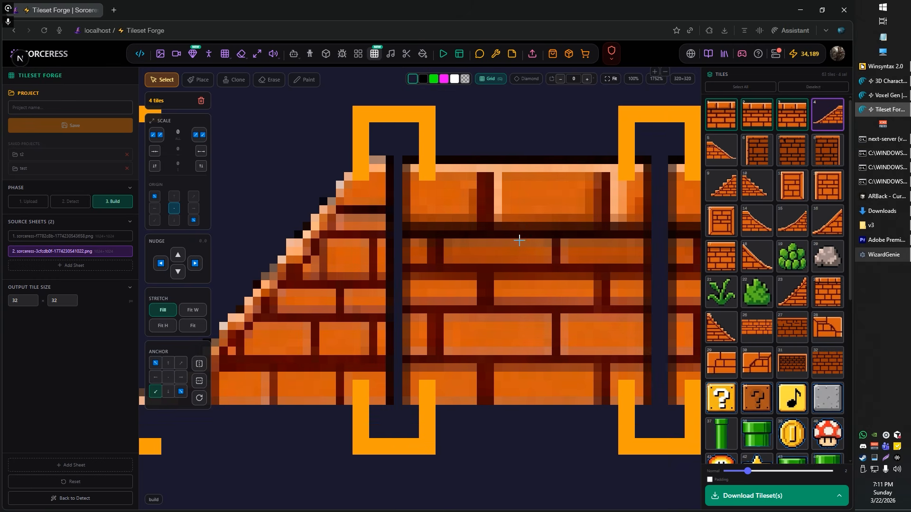
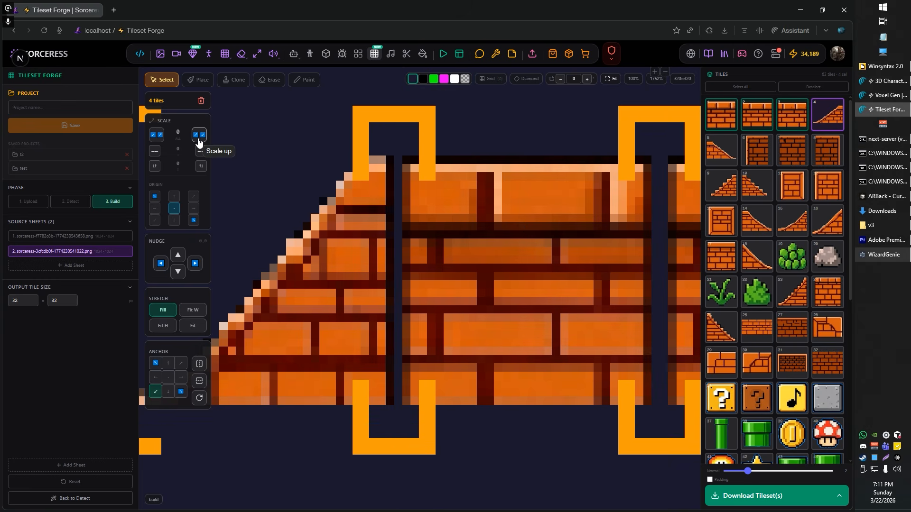
left_click(199, 135)
scroll(462, 209, "down", 3)
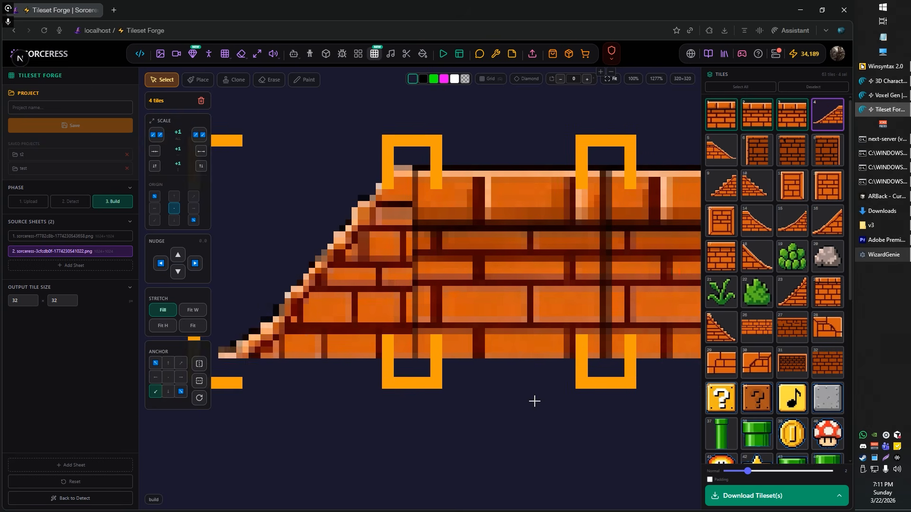
left_click_drag(478, 419, 321, 415)
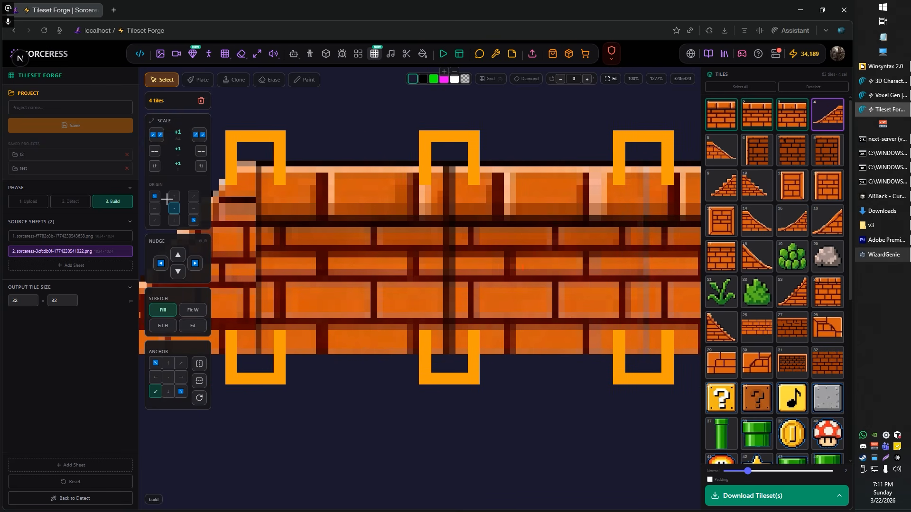
- Scale the four selected slope and brick tiles up to +2 and check the seams between them
left_click(156, 135)
left_click(195, 141)
scroll(451, 326, "down", 3)
scroll(429, 356, "down", 2)
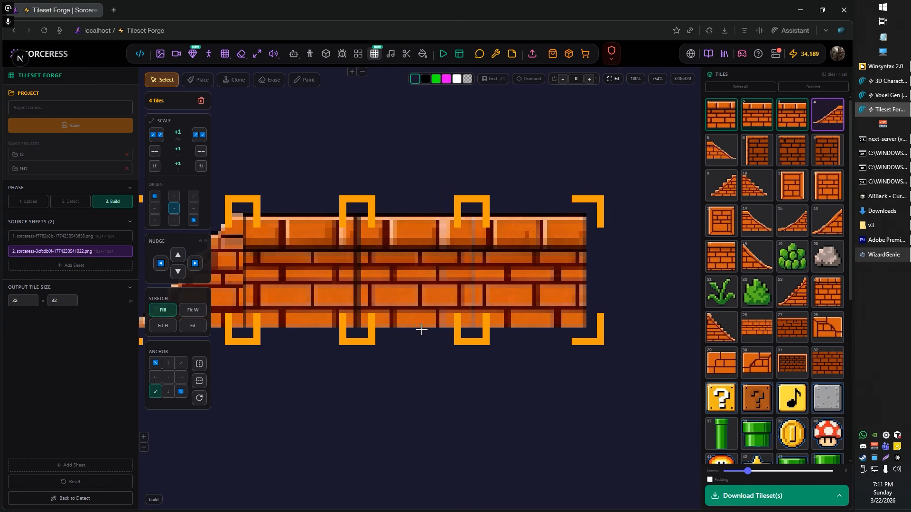
left_click(200, 137)
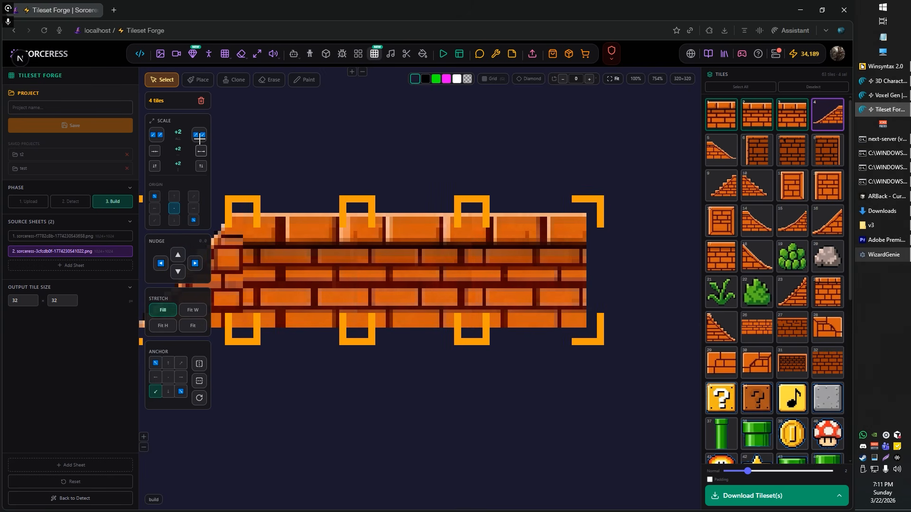
left_click_drag(372, 162, 435, 167)
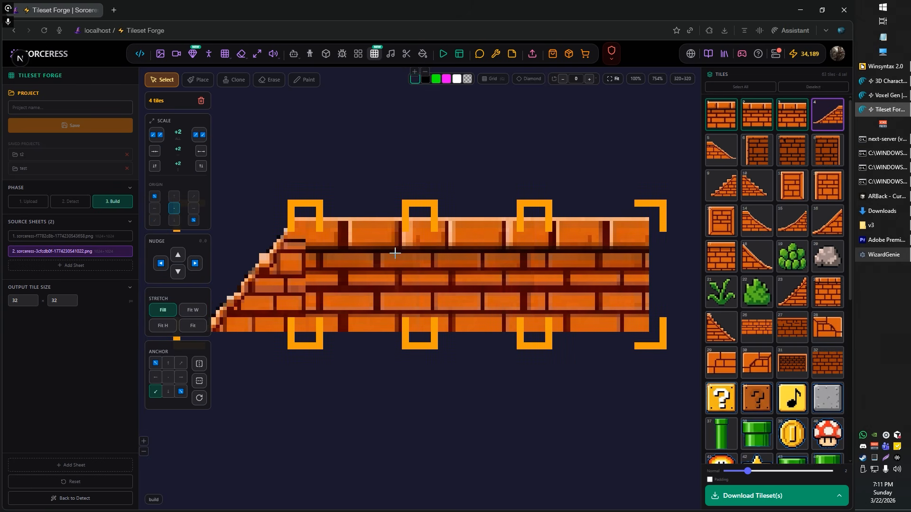
left_click_drag(382, 367, 451, 358)
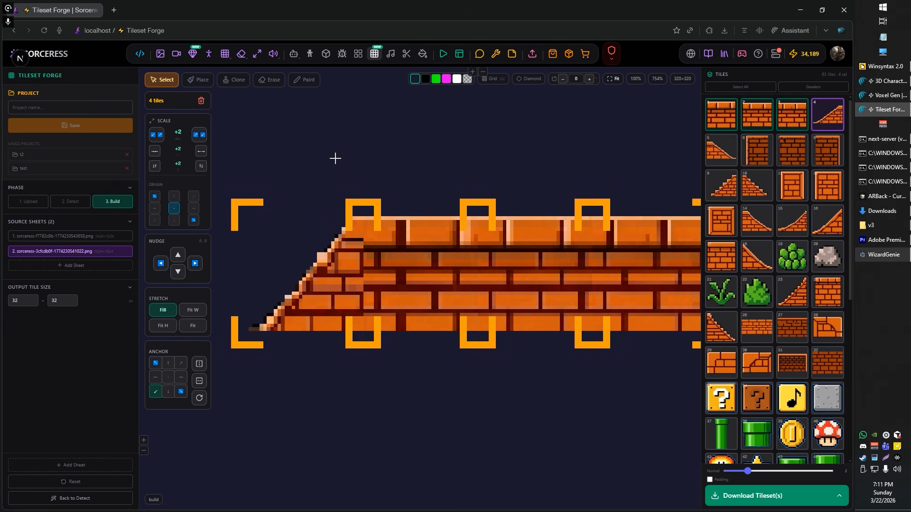
- Select only slope tile 4, try vertical scales of 0 and +4, and set its vertical scale to +3
left_click(337, 160)
left_click(338, 249)
scroll(199, 178, "up", 3)
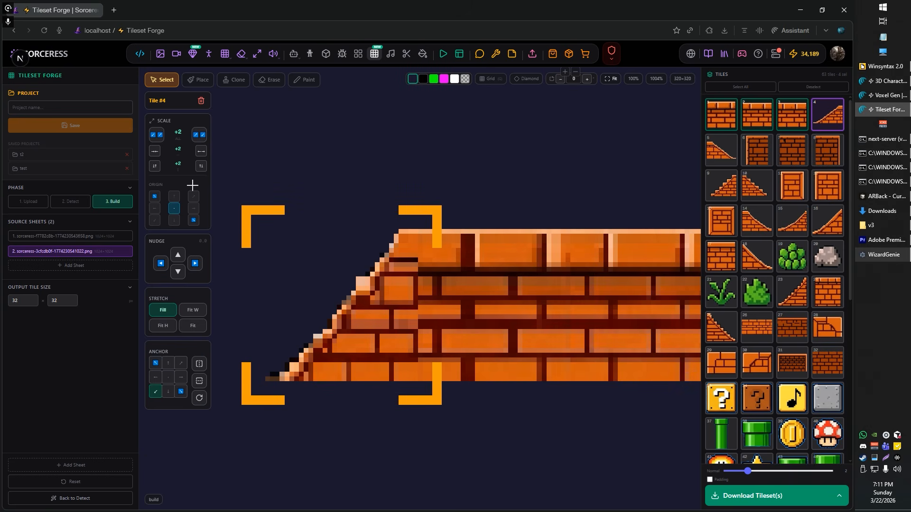
left_click(155, 166)
left_click(157, 169)
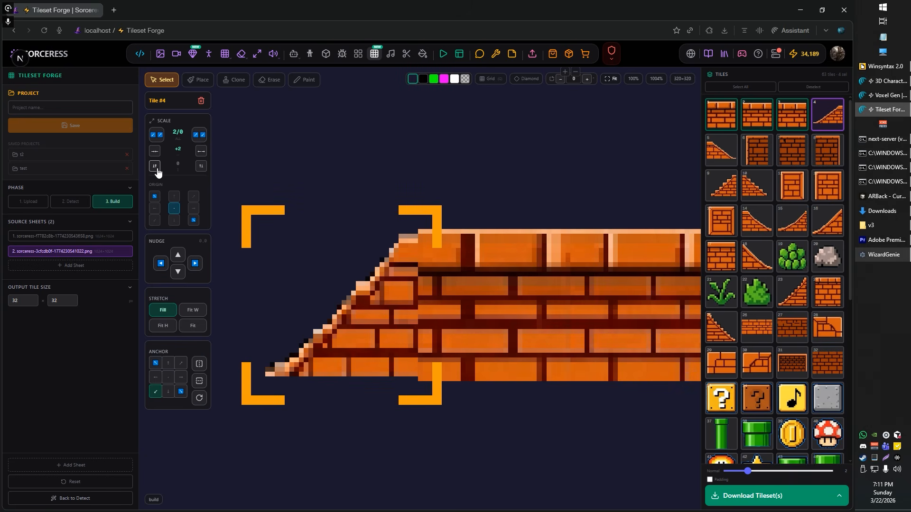
left_click(202, 167)
left_click(200, 169)
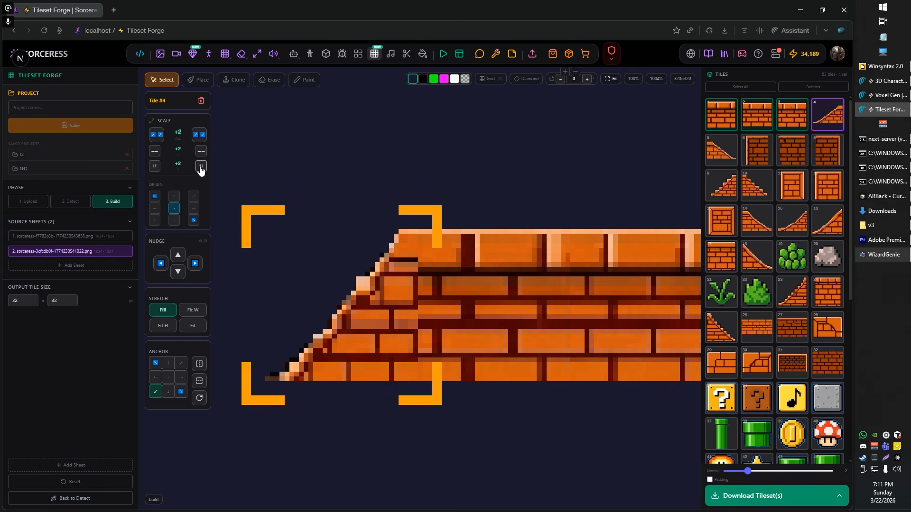
left_click(200, 169)
left_click(200, 168)
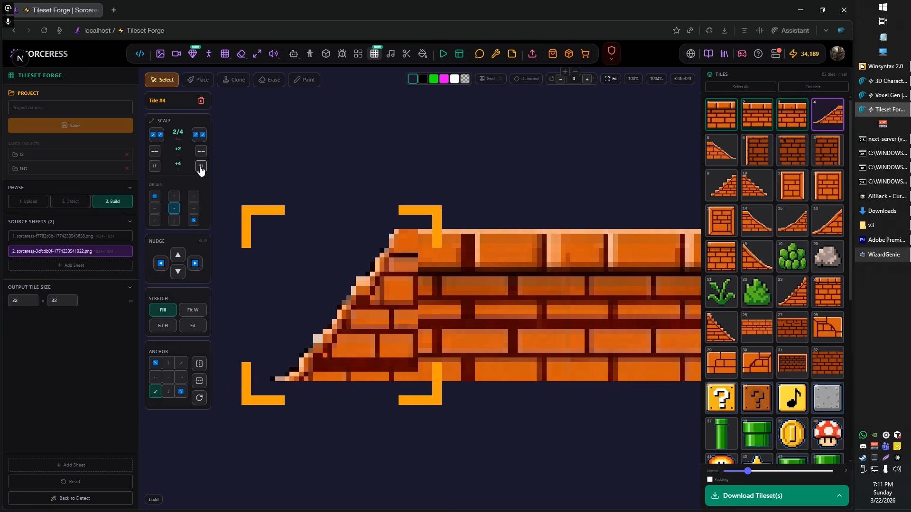
left_click(155, 169)
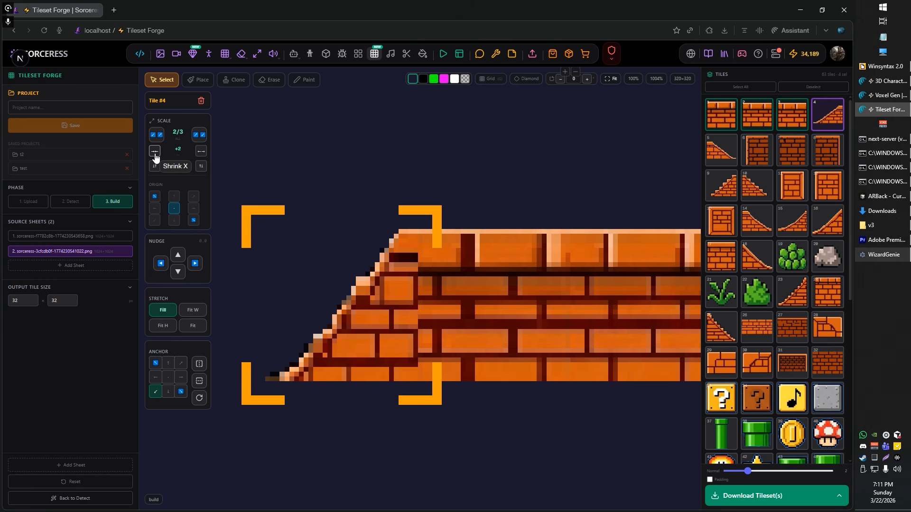
- Try top and bottom scale origins on slope tile 4, set its origin to middle-left, and inspect its join with the bricks
left_click(175, 198)
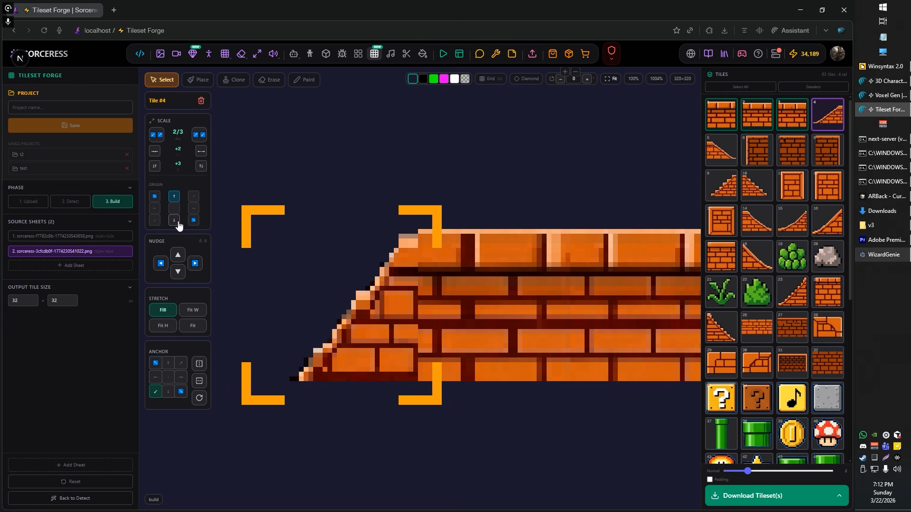
left_click(175, 221)
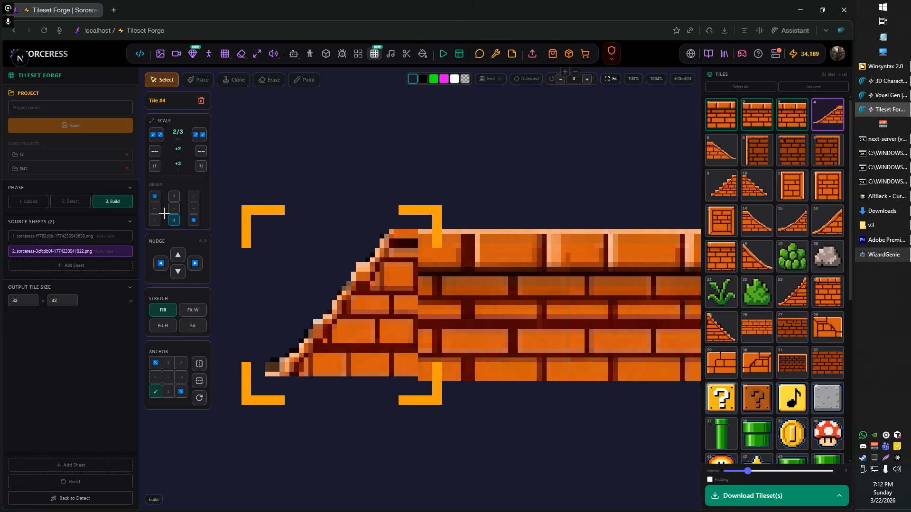
left_click(157, 210)
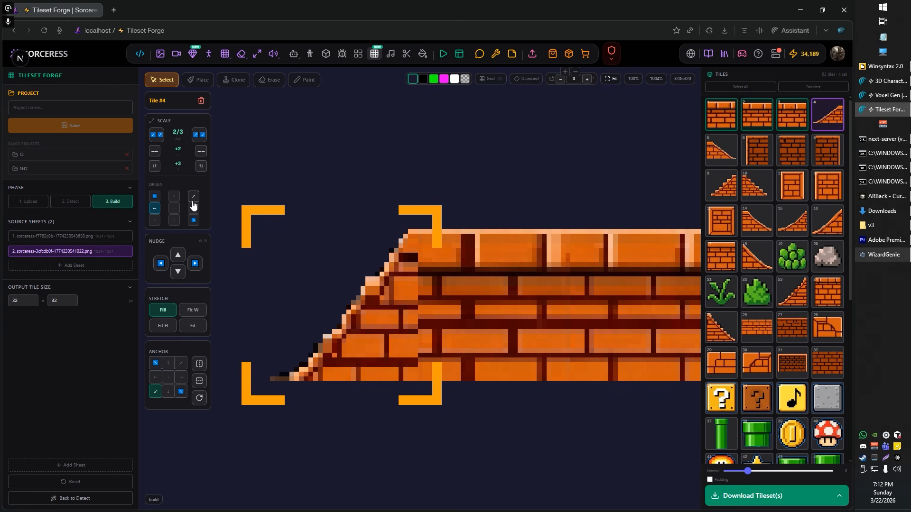
scroll(368, 217, "down", 5)
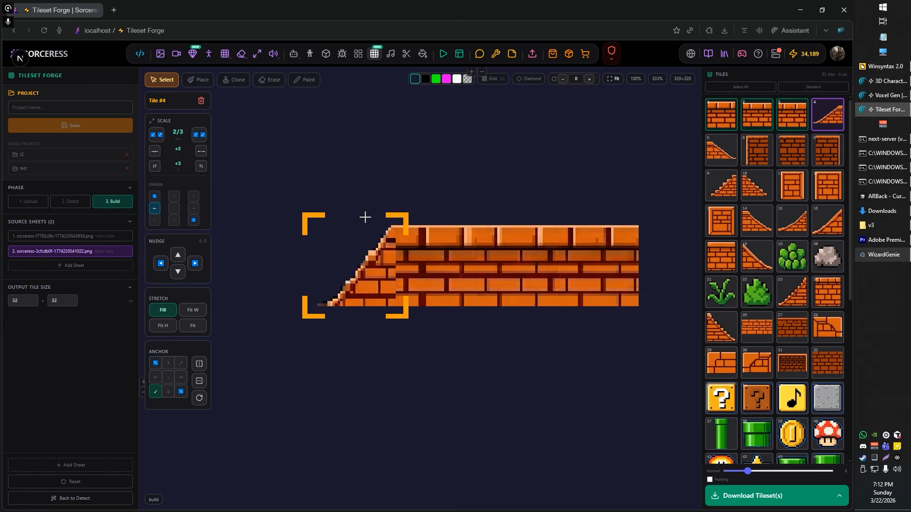
scroll(356, 261, "up", 6)
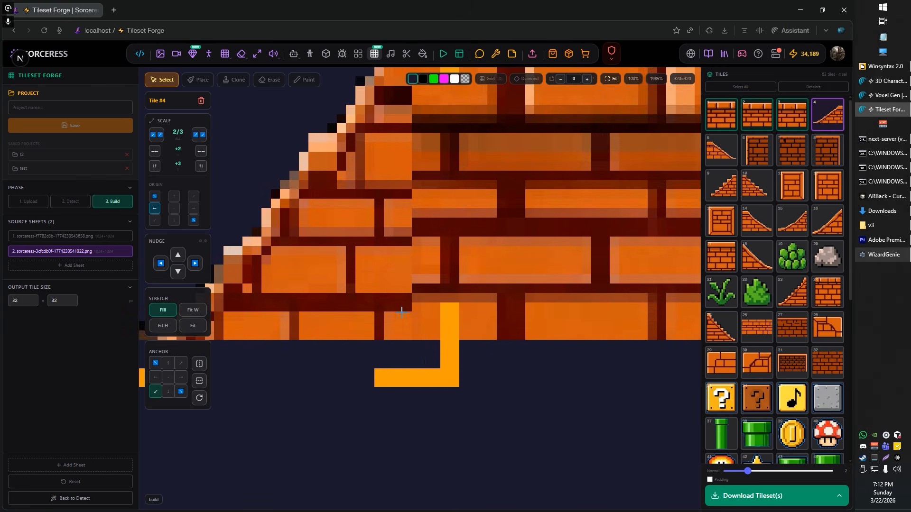
scroll(388, 295, "down", 7)
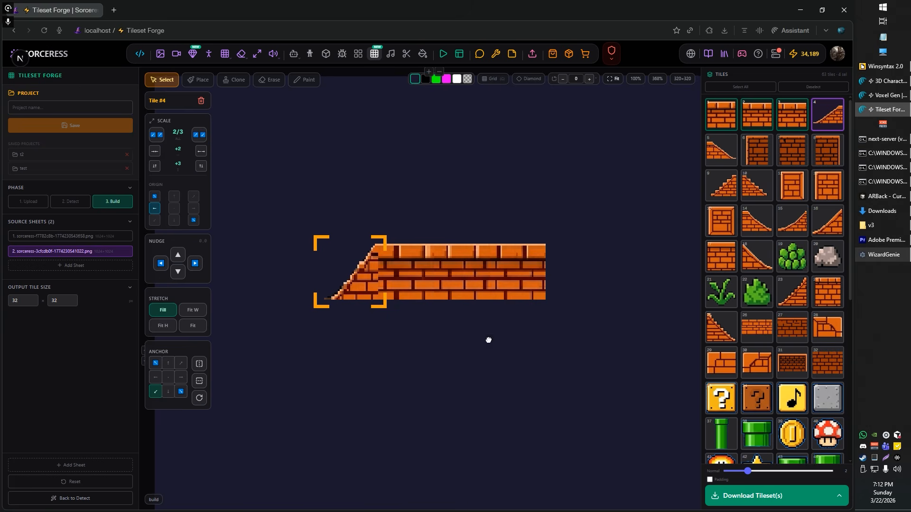
scroll(528, 311, "down", 1)
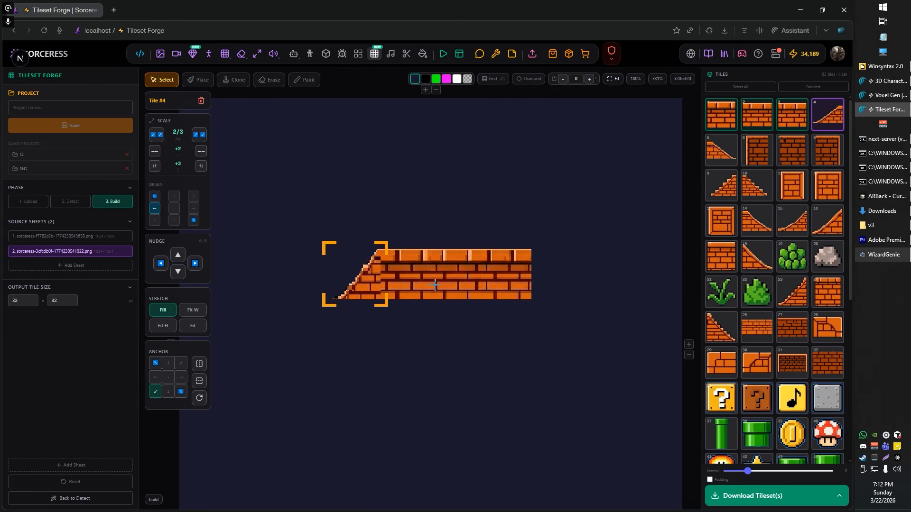
scroll(465, 348, "down", 4)
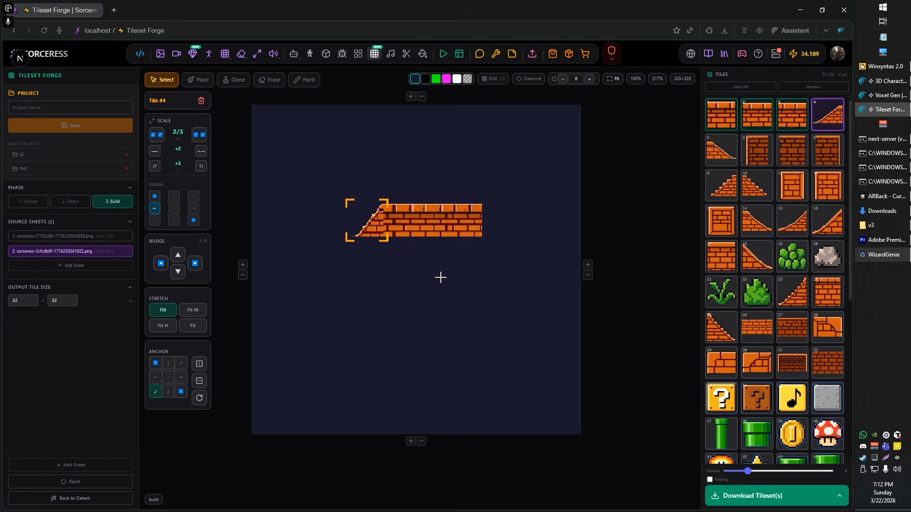
scroll(390, 238, "up", 3)
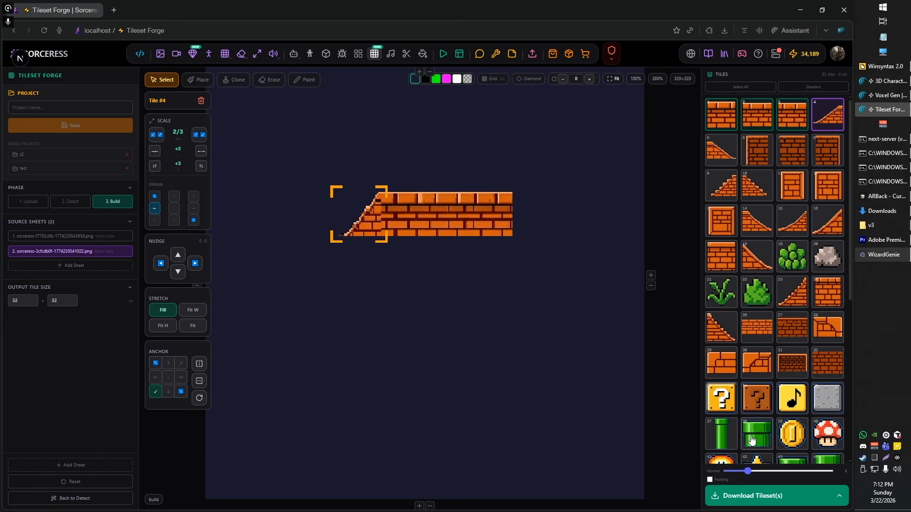
- Place tiles 19, 20, 21 and 22 side by side from right to left, below and right of the brick platform
left_click(724, 439)
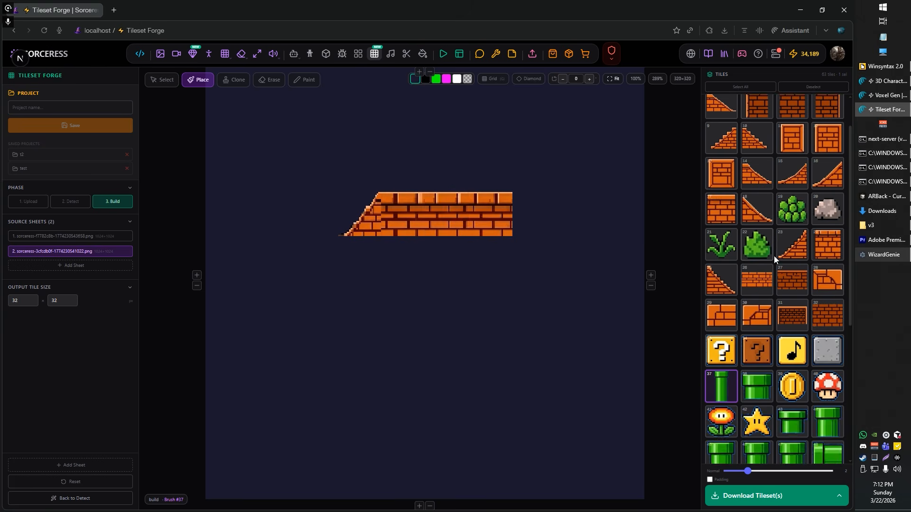
left_click(792, 256)
left_click(579, 327)
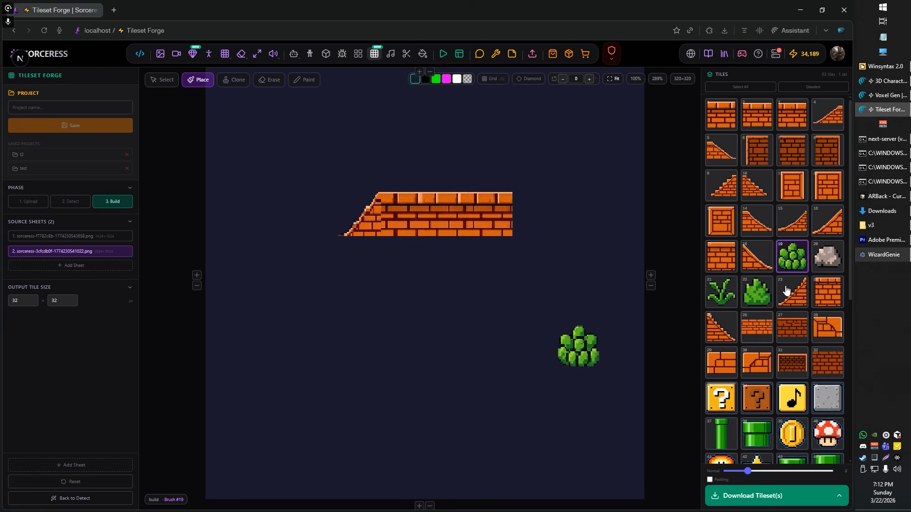
left_click(817, 266)
left_click(525, 351)
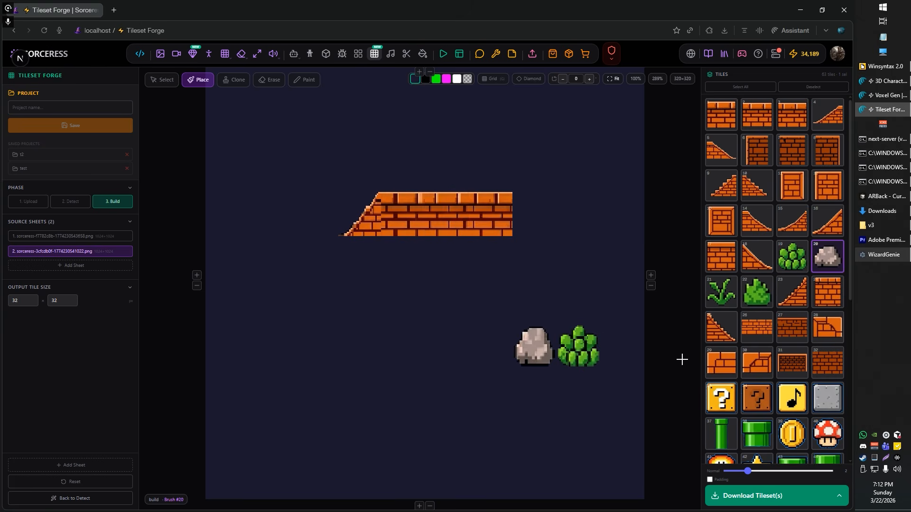
left_click(721, 302)
left_click(501, 340)
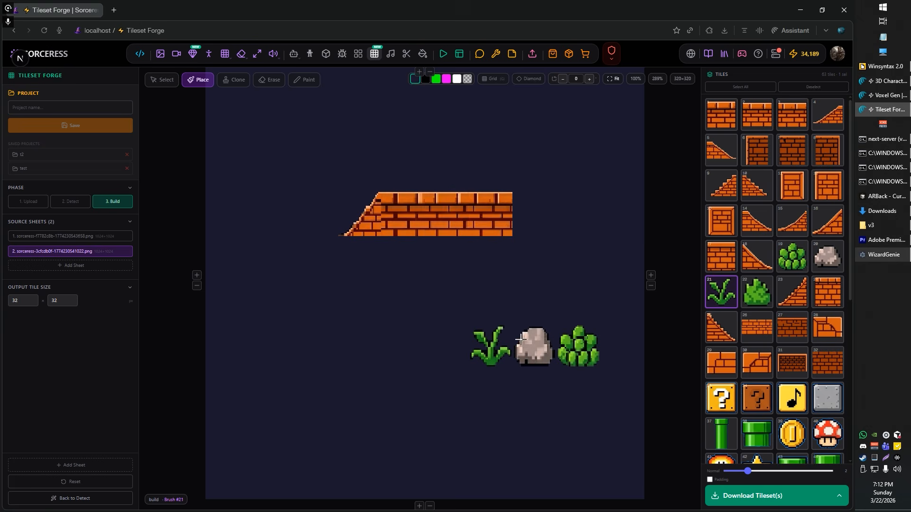
left_click(756, 292)
left_click(451, 346)
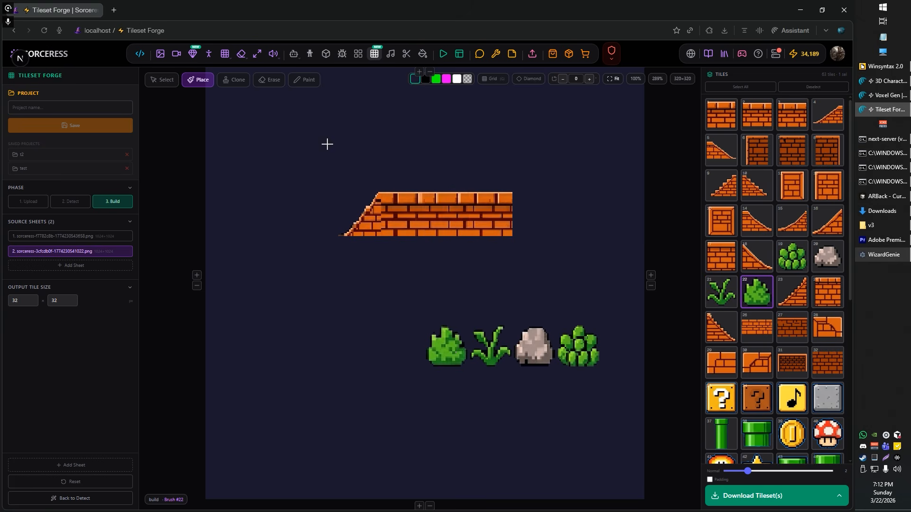
- Select the four placed plant and rock tiles, compare the available stretch modes, and set them to Fit W
left_click(162, 80)
left_click(442, 344)
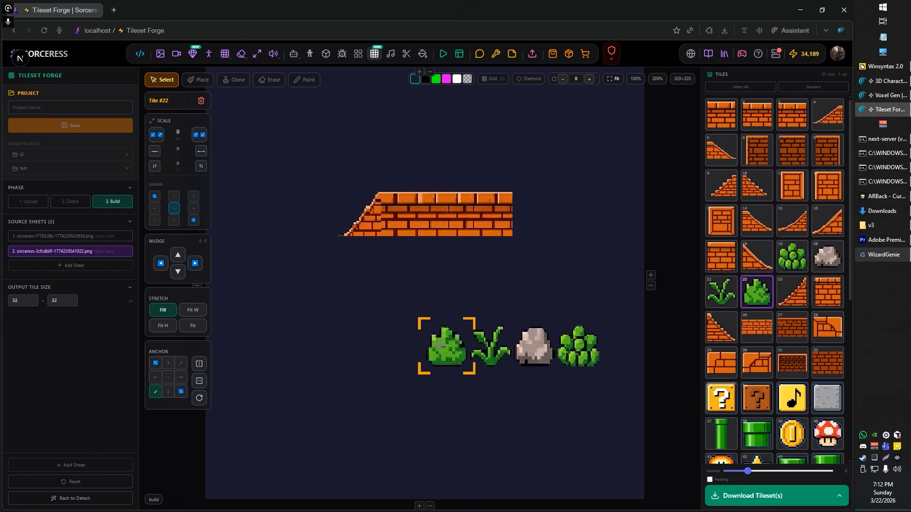
left_click(489, 351, "shift")
left_click(536, 351, "shift")
left_click(586, 360, "shift")
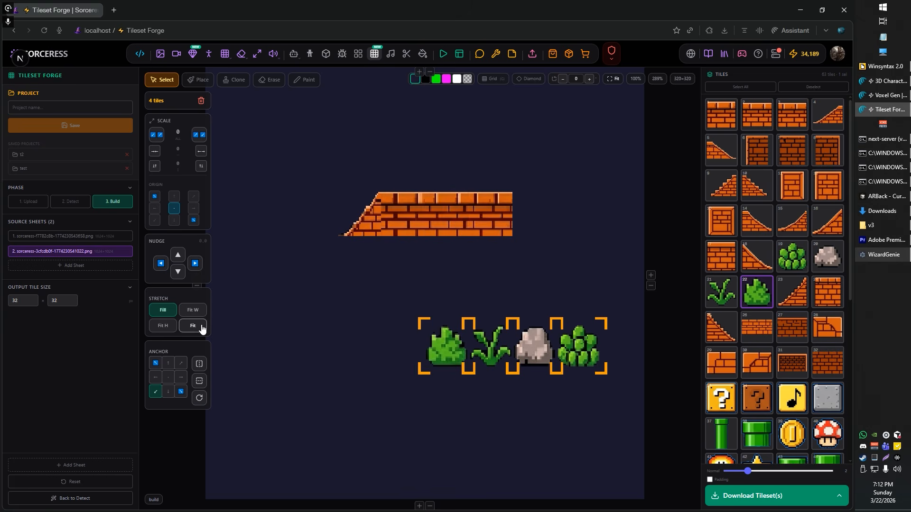
left_click(193, 311)
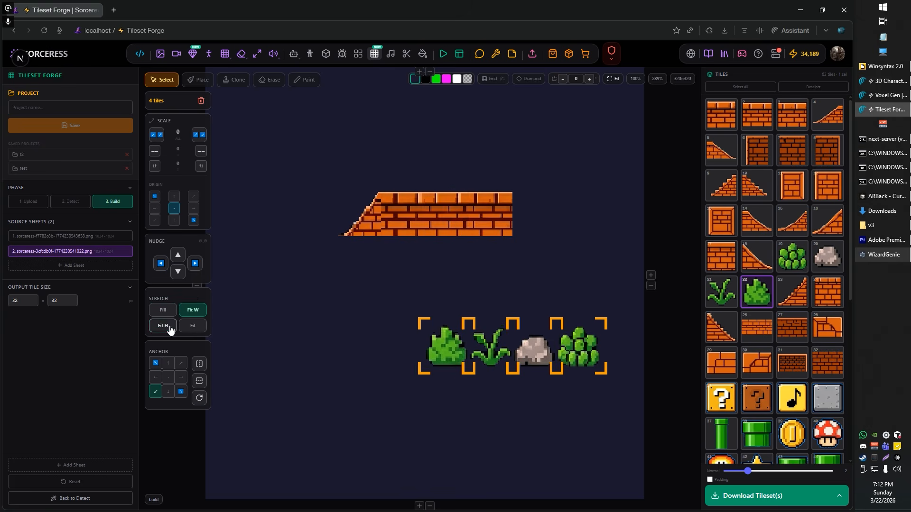
left_click(170, 328)
left_click(194, 325)
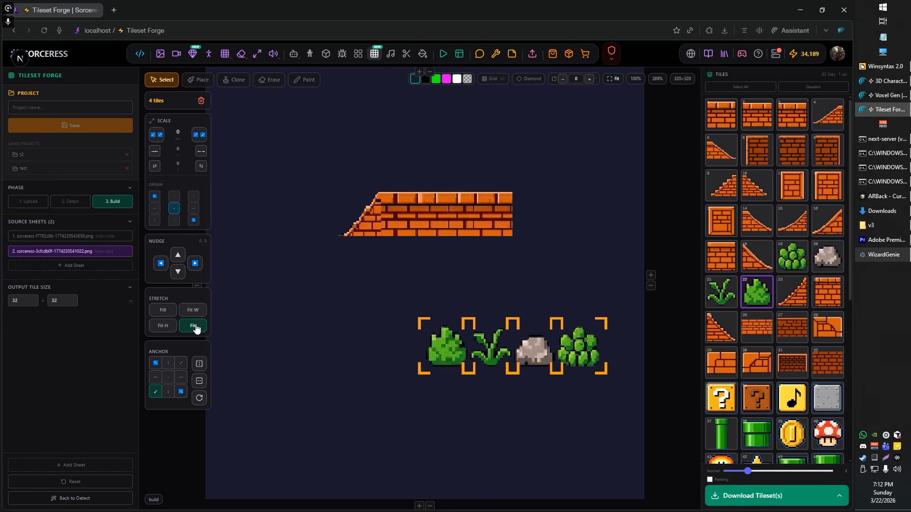
left_click(163, 311)
left_click(192, 311)
scroll(529, 364, "up", 1)
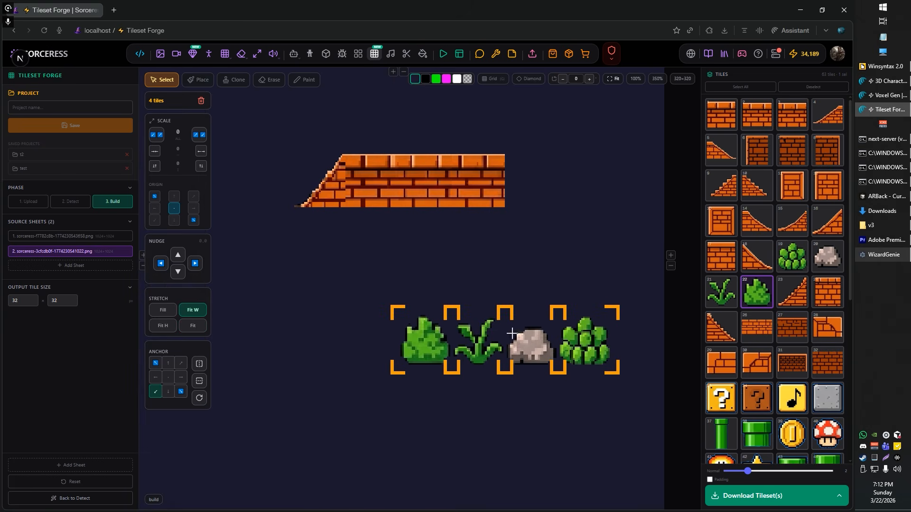
scroll(578, 331, "down", 3)
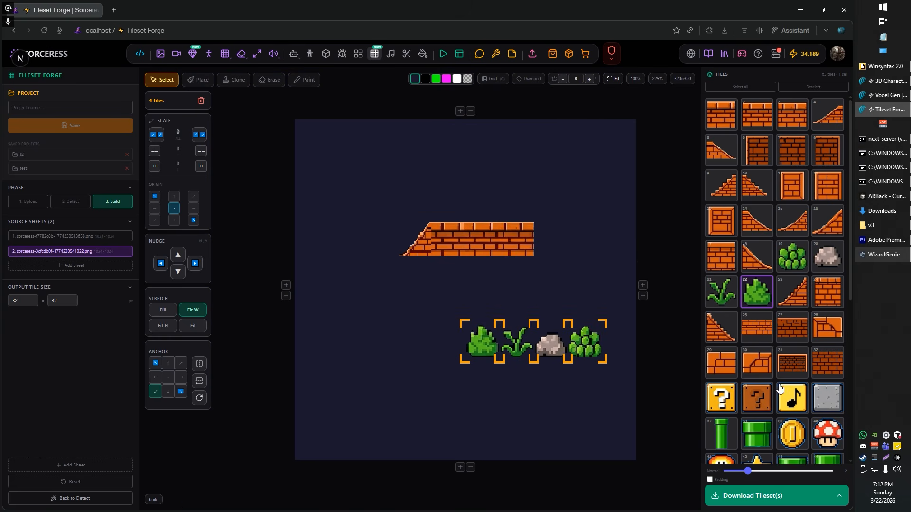
- Place three grey stone block tiles (tile 36) in a row below and left of the brick platform, and inspect their edges
left_click(827, 397)
scroll(389, 320, "up", 1)
left_click(326, 302)
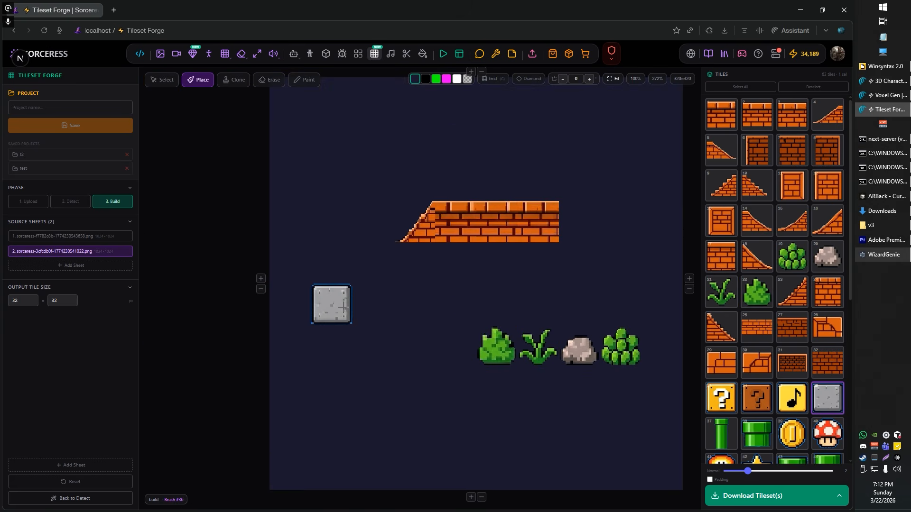
left_click(361, 306)
left_click(397, 307)
scroll(338, 292, "up", 1)
scroll(337, 293, "up", 1)
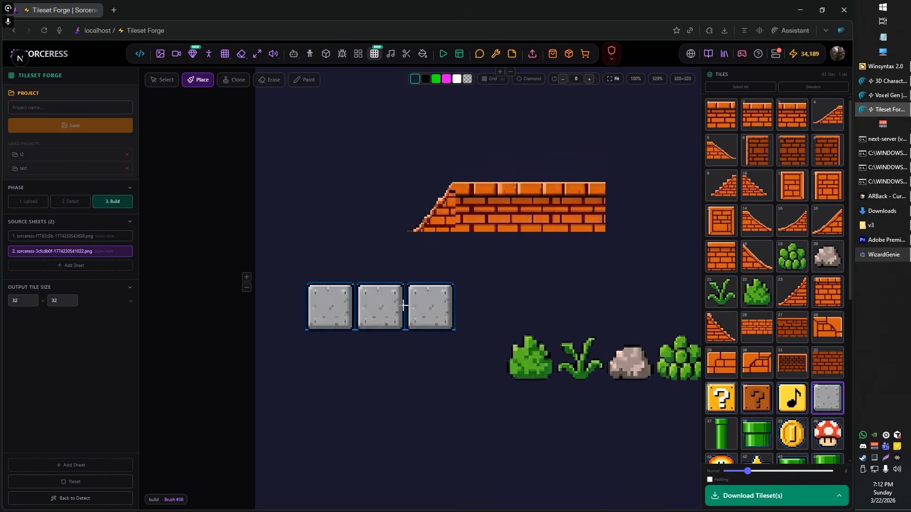
scroll(381, 285, "up", 5)
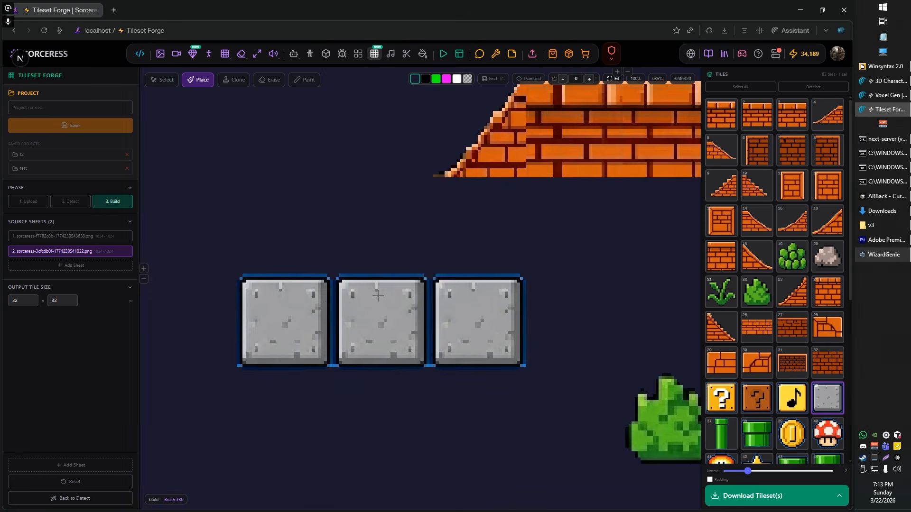
scroll(374, 297, "down", 3)
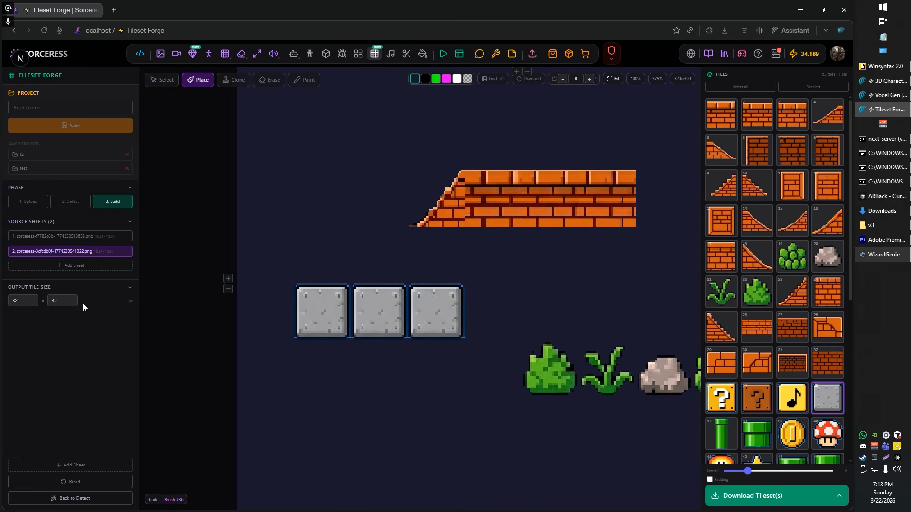
- Return to the Detect phase, open source sheet 1, and raise its chroma key tolerance to 161 while checking the stone block
left_click(73, 203)
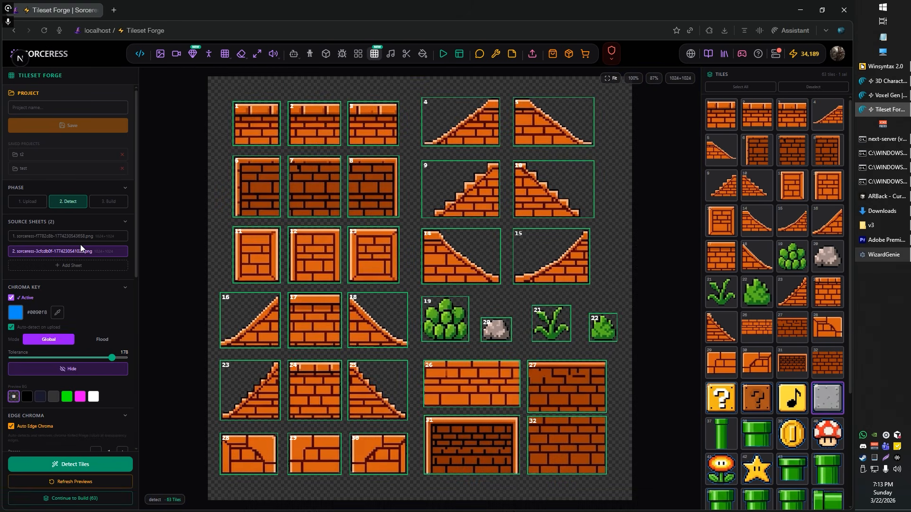
left_click(82, 237)
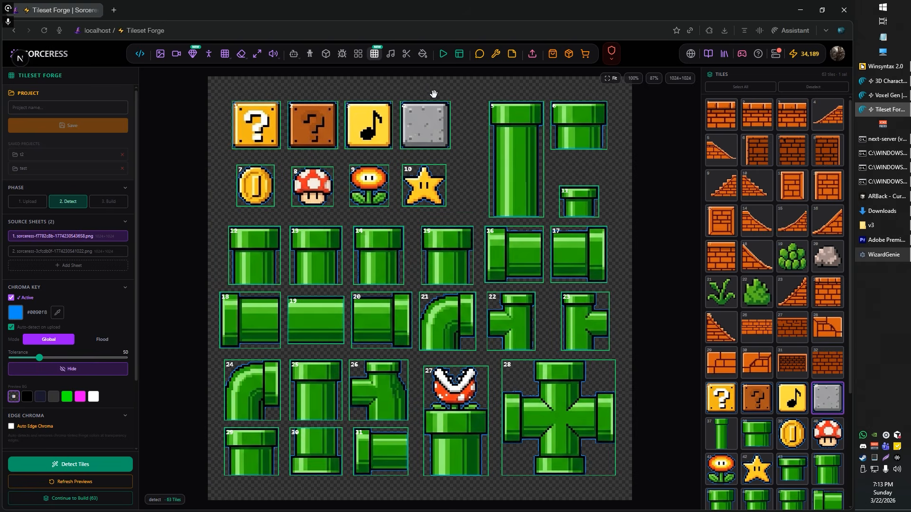
scroll(439, 94, "up", 2)
scroll(439, 94, "up", 10)
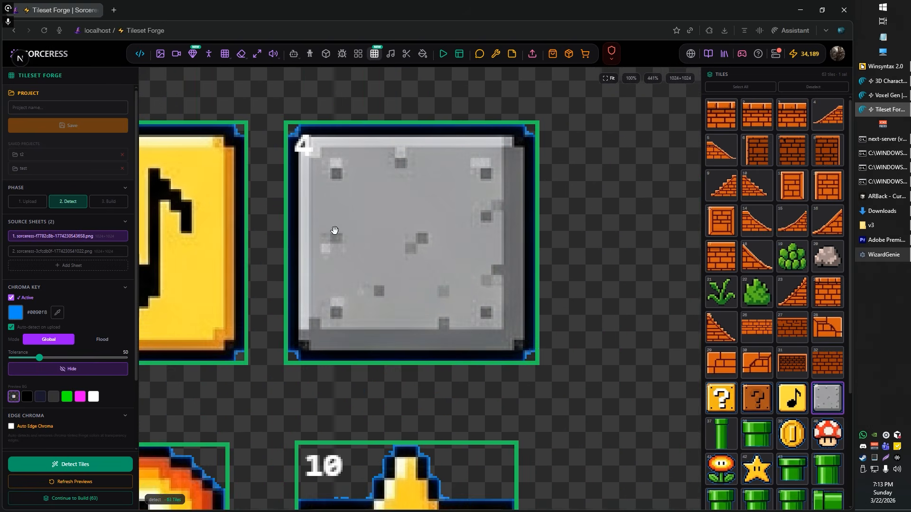
scroll(335, 231, "up", 1)
left_click(86, 358)
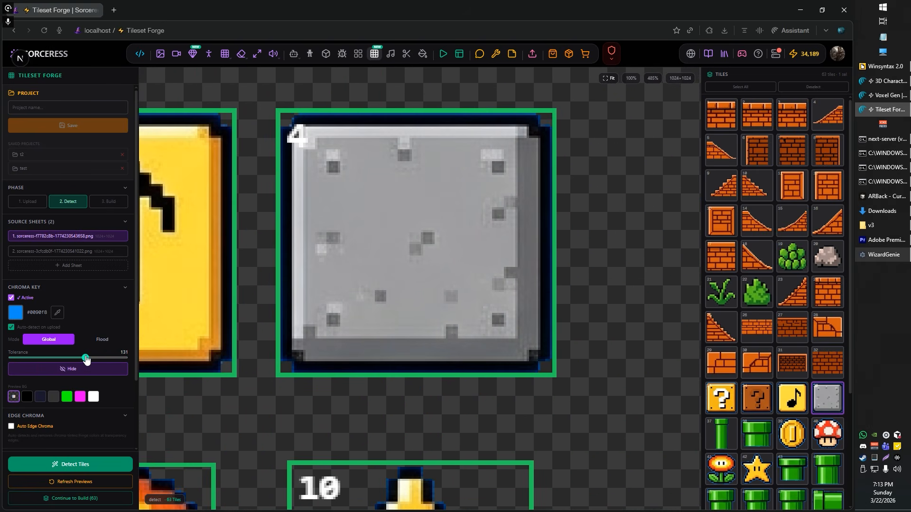
left_click_drag(91, 362, 102, 360)
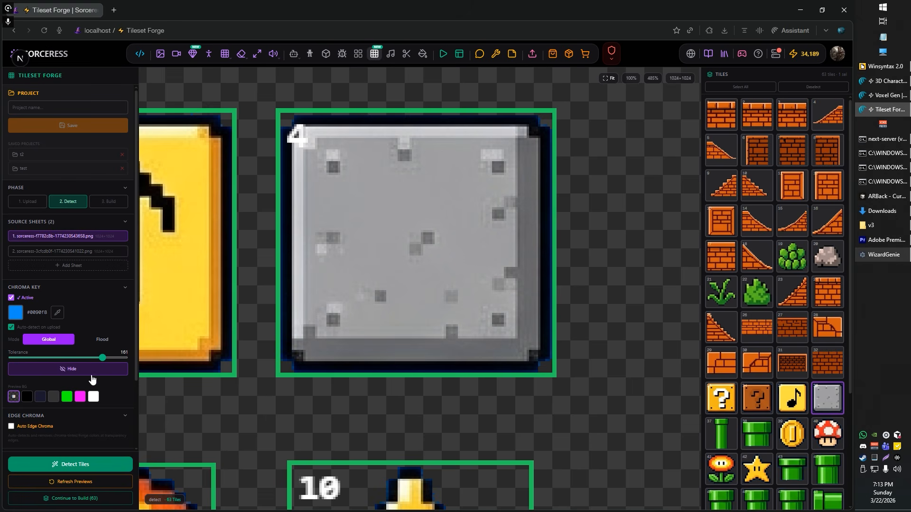
- Enable Auto Edge Chroma for source sheet 1 and return to the Build phase to check the stone blocks' edges
left_click(39, 427)
scroll(39, 430, "down", 2)
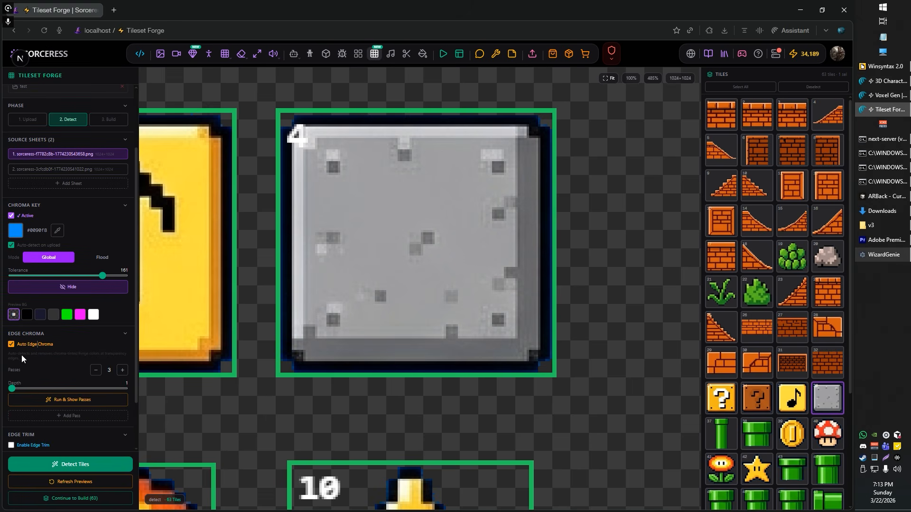
scroll(313, 223, "down", 8)
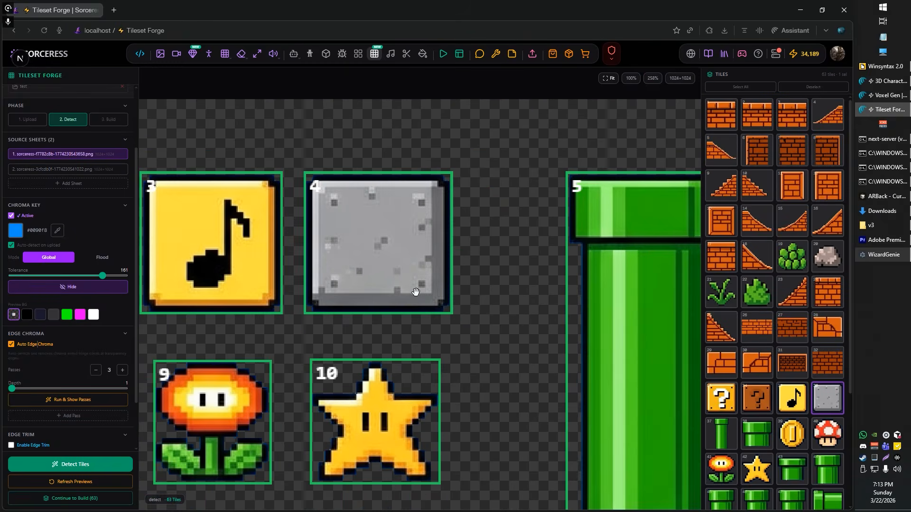
scroll(510, 324, "down", 2)
scroll(482, 340, "up", 1)
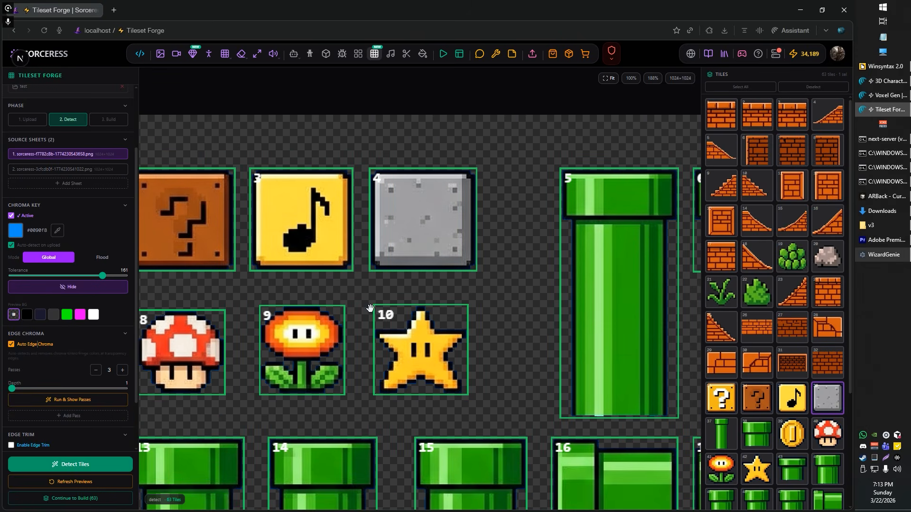
left_click(108, 121)
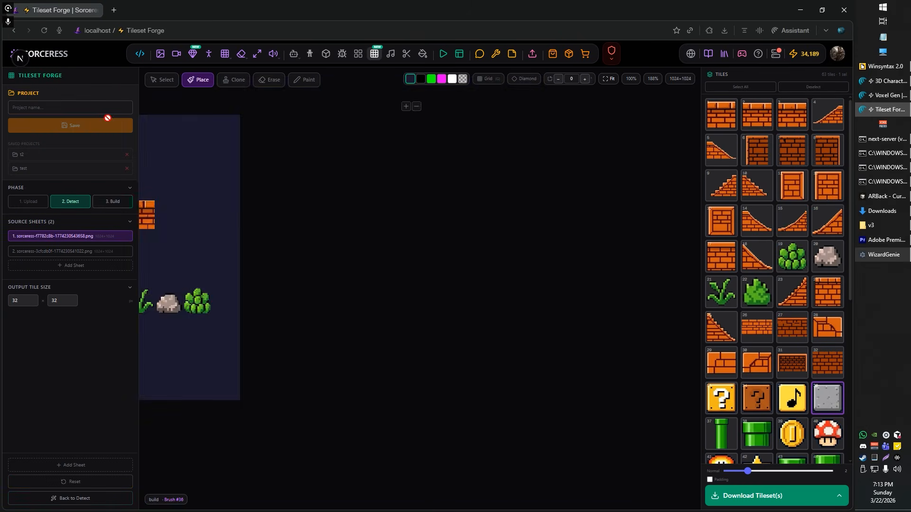
scroll(297, 328, "up", 4)
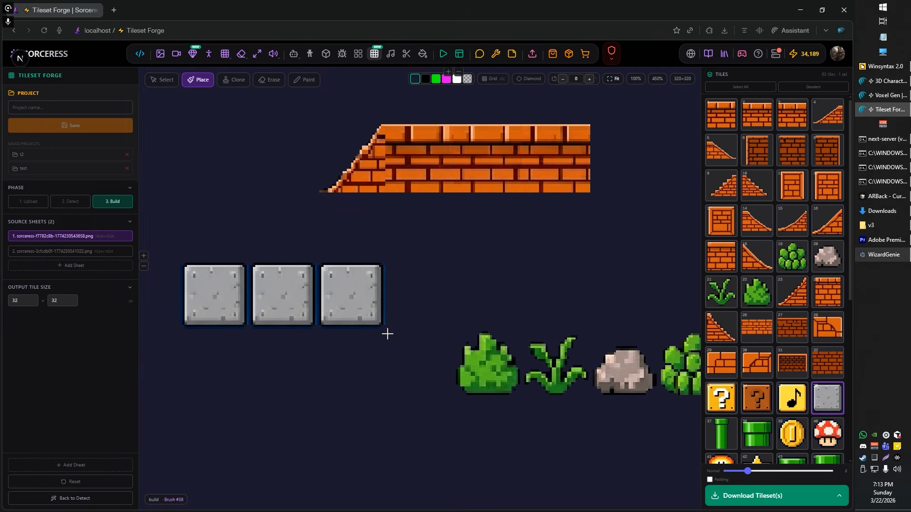
scroll(507, 271, "down", 2)
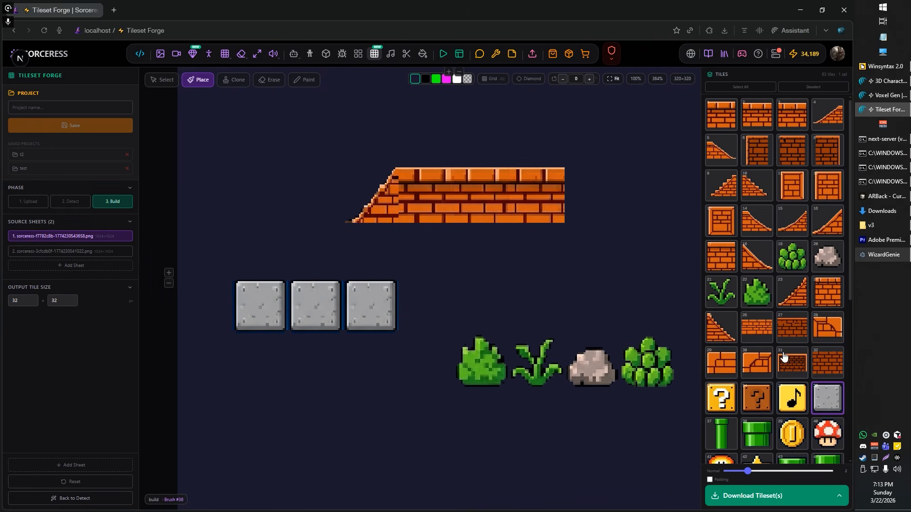
- Place vertical green pipe tile 44 below and right of the brick platform
left_click_drag(425, 229, 480, 274)
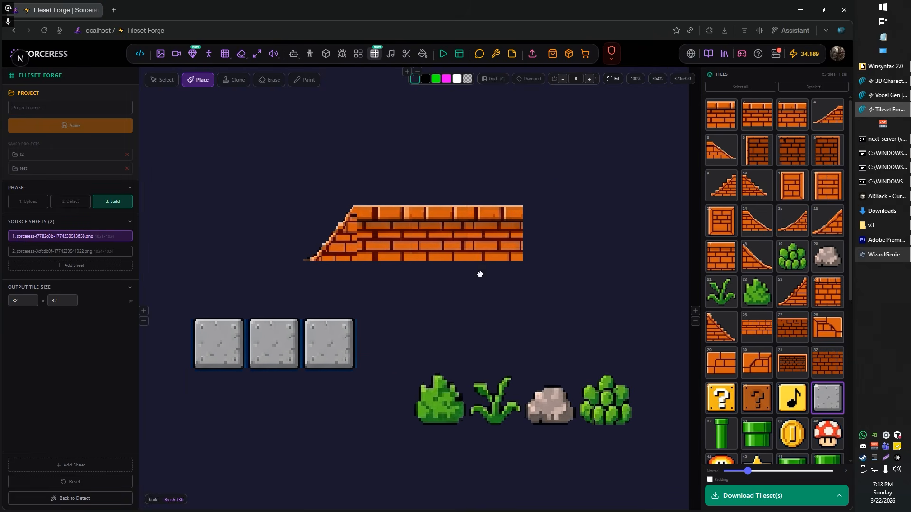
scroll(758, 361, "down", 1)
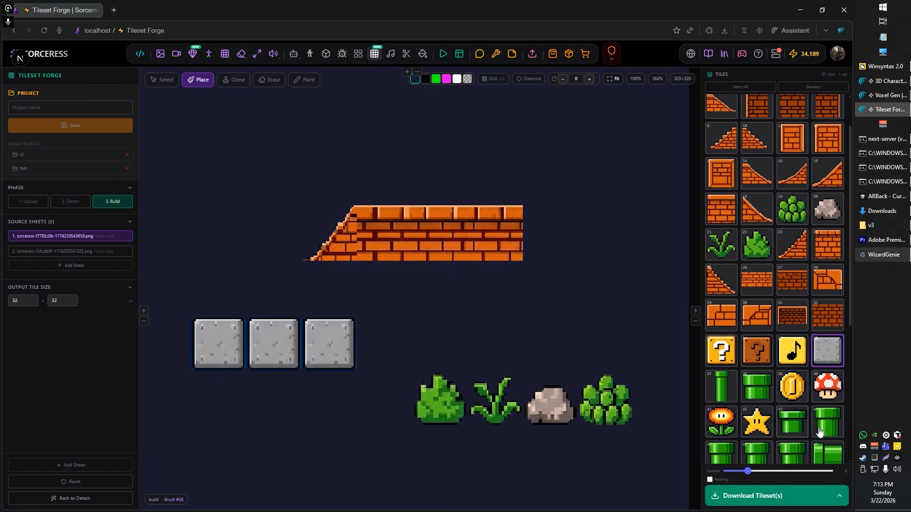
left_click(587, 292)
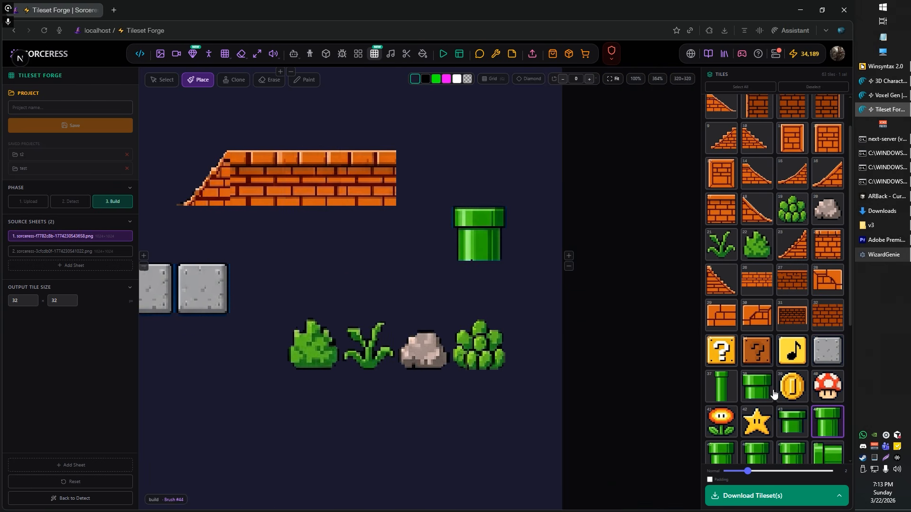
- Place two horizontal pipe tiles (tile 51) side by side below the plant and rock tiles
scroll(768, 398, "down", 2)
scroll(766, 403, "down", 1)
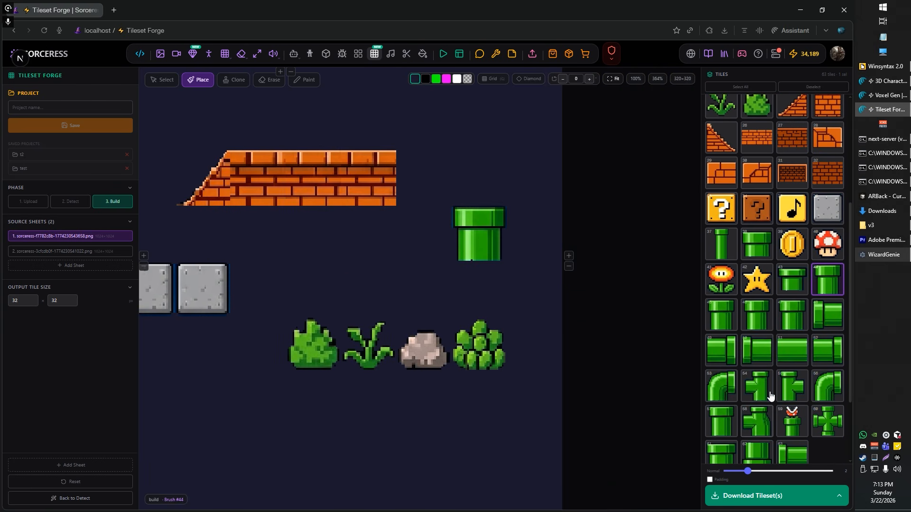
left_click(792, 352)
left_click(422, 439)
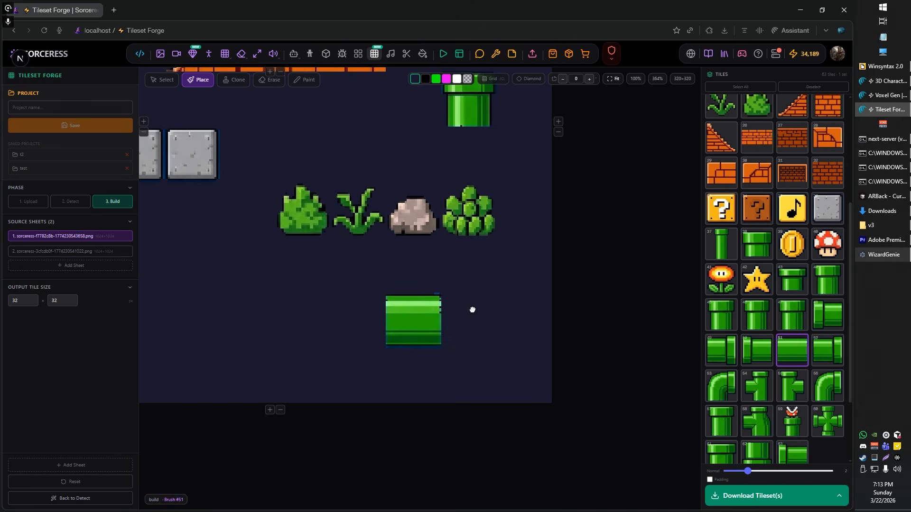
scroll(429, 328, "up", 1)
scroll(458, 303, "up", 4)
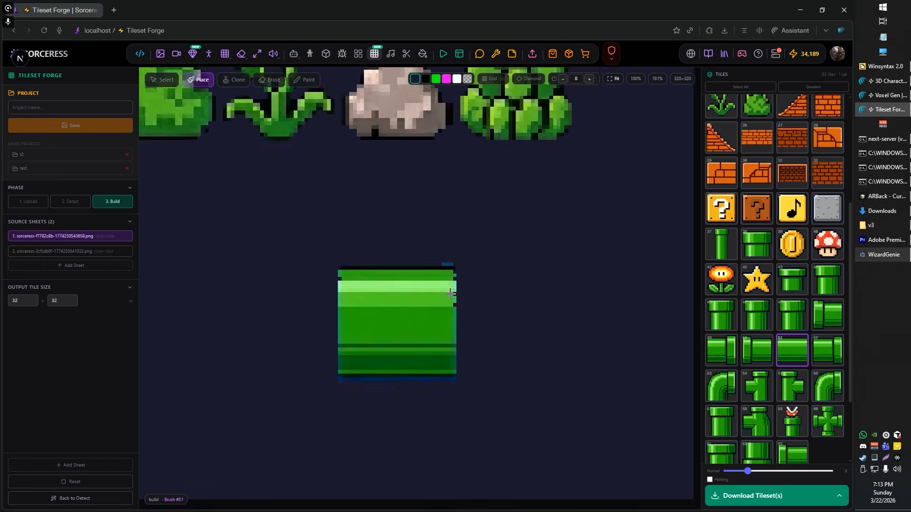
scroll(450, 298, "down", 4)
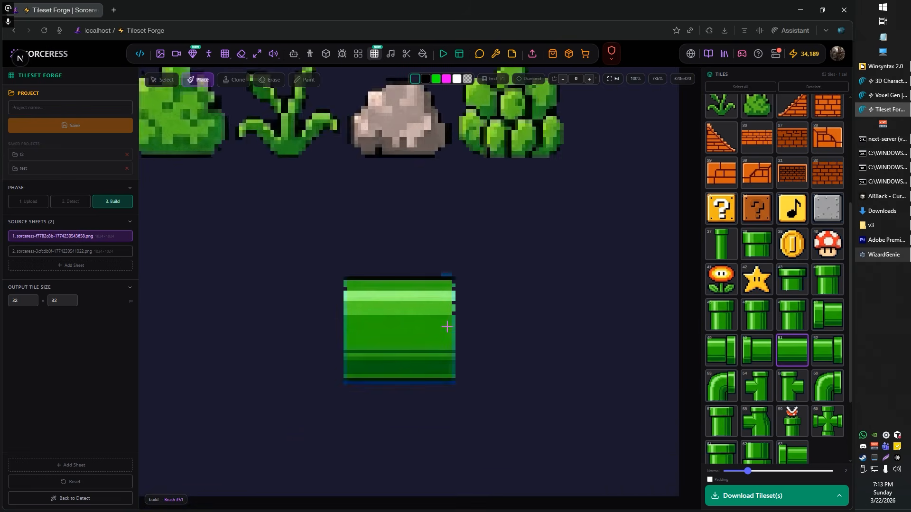
left_click(516, 336)
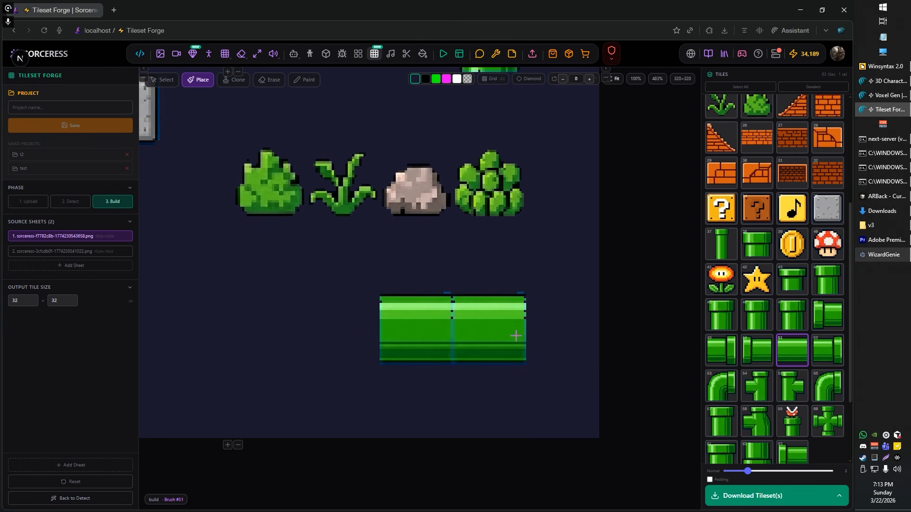
- Replace the right one of the two horizontal pipe tiles with rimmed end tile 52 and inspect the join
left_click(827, 350)
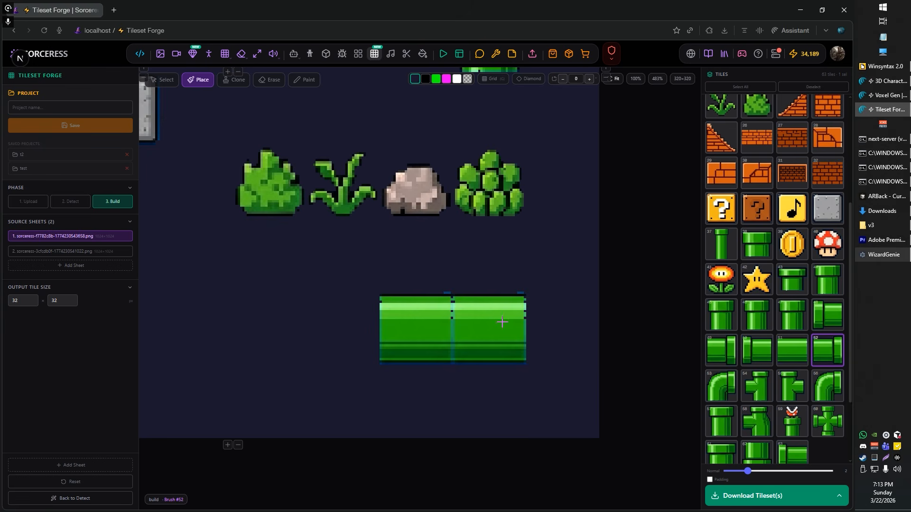
left_click(502, 322)
scroll(489, 329, "up", 2)
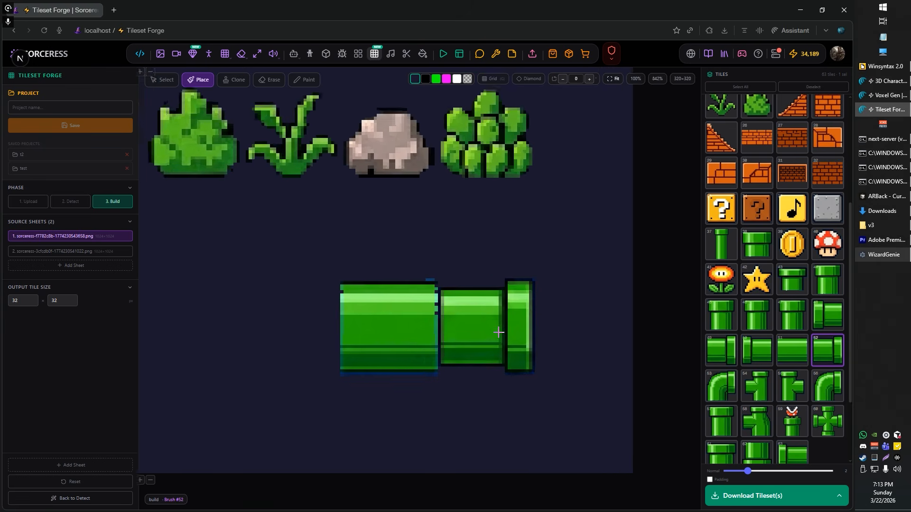
scroll(469, 315, "down", 1)
scroll(403, 326, "up", 2)
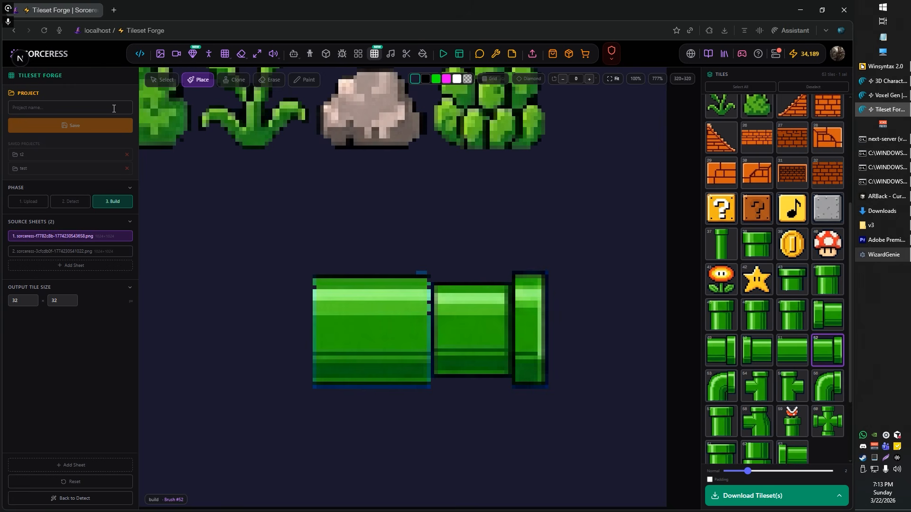
- Select pipe tile 51 and scale it down uniformly to -2
left_click(162, 80)
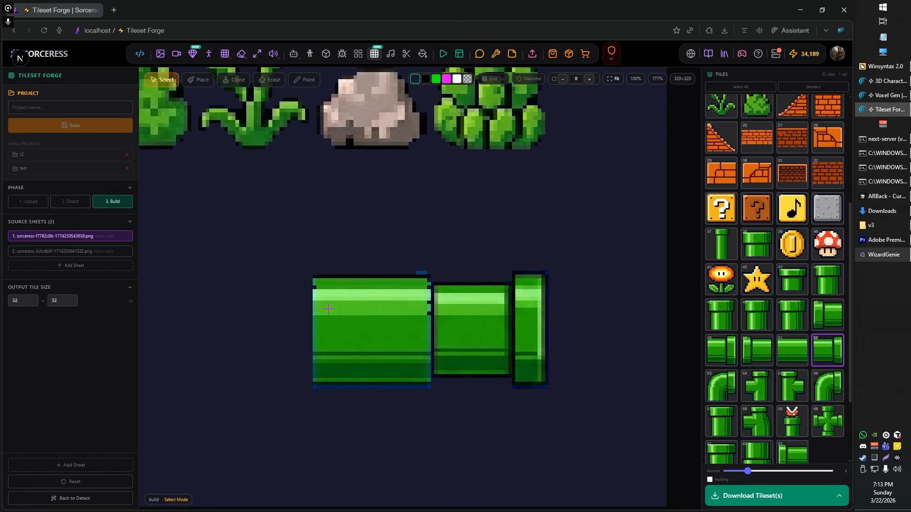
left_click(331, 310)
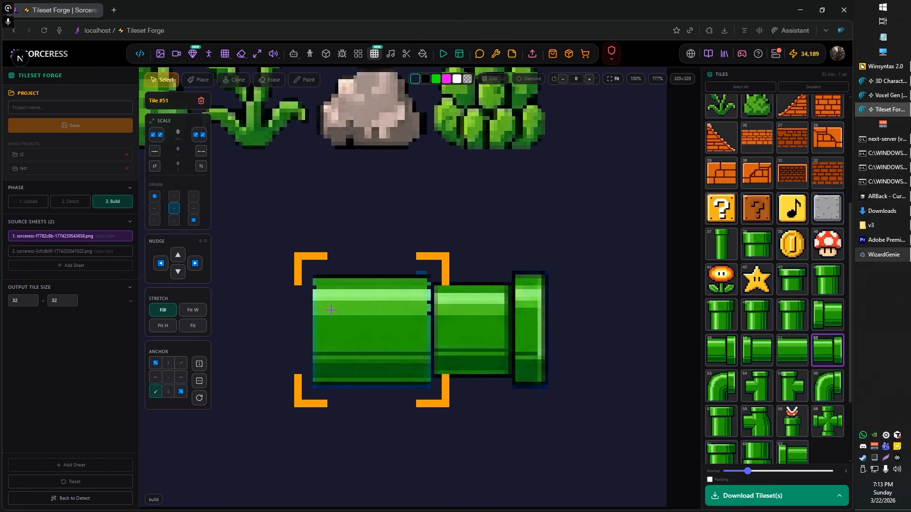
left_click(158, 141)
left_click(157, 141)
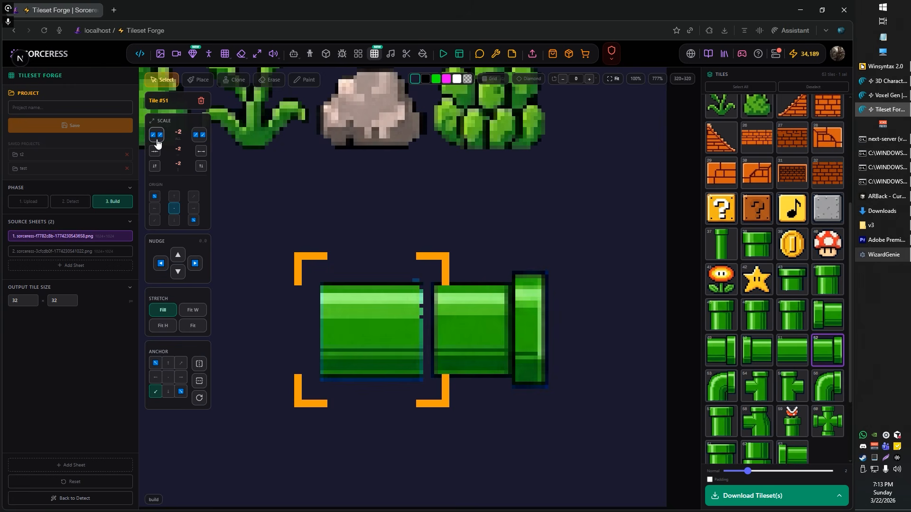
- Widen pipe tile 51 to a horizontal scale of +1 and rimmed end tile 52 to +2 so they join
left_click(201, 152)
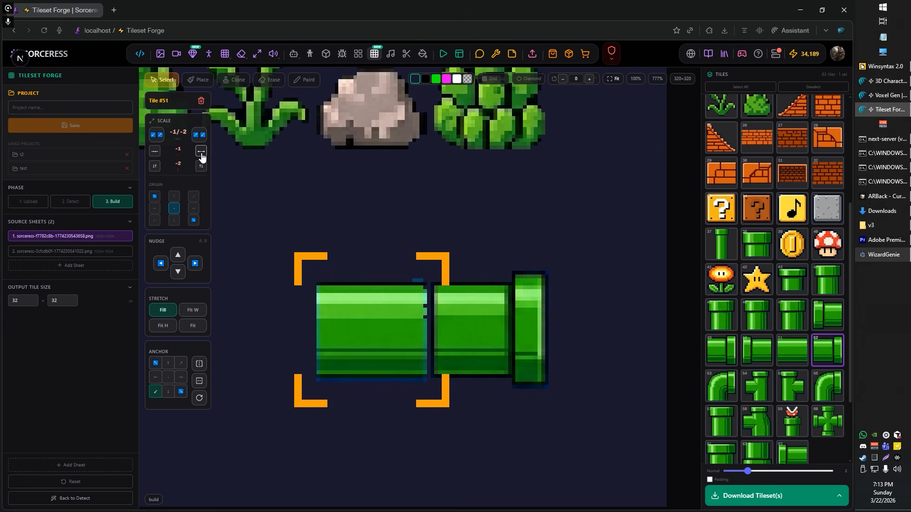
left_click(201, 152)
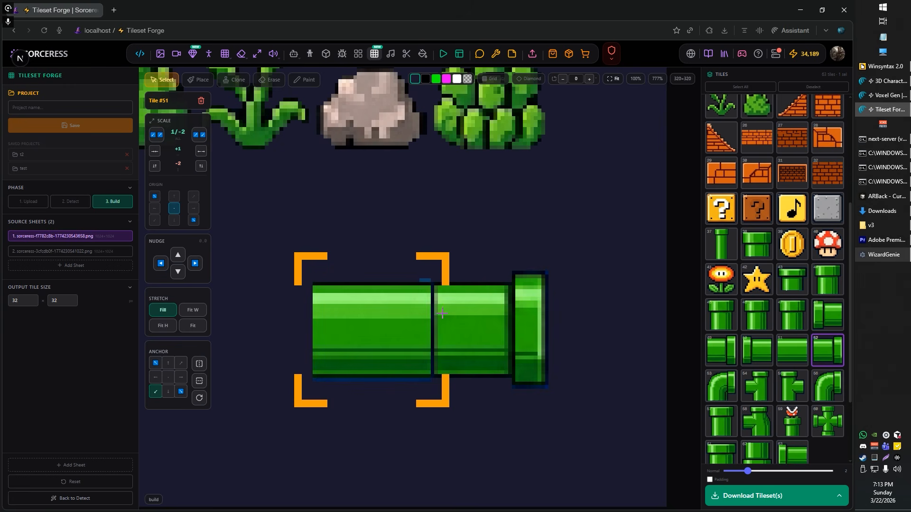
left_click(478, 329)
scroll(436, 315, "up", 4)
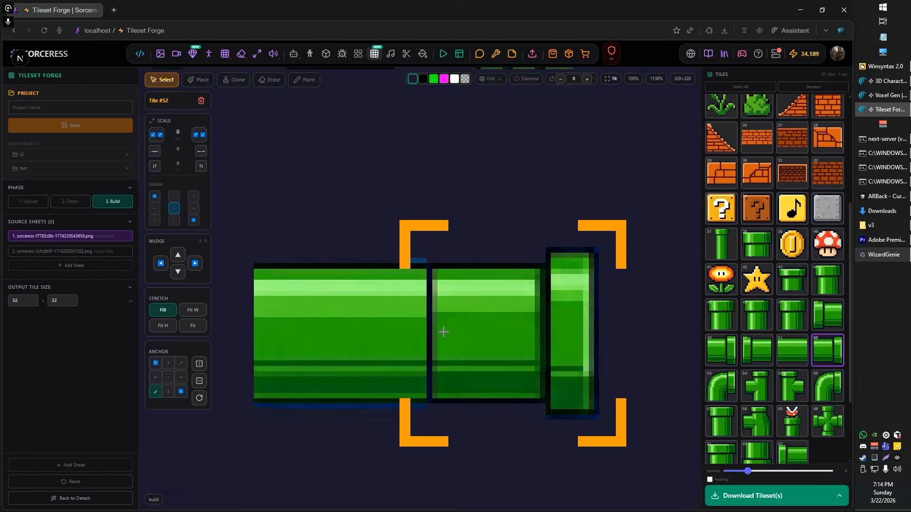
scroll(432, 330, "down", 3)
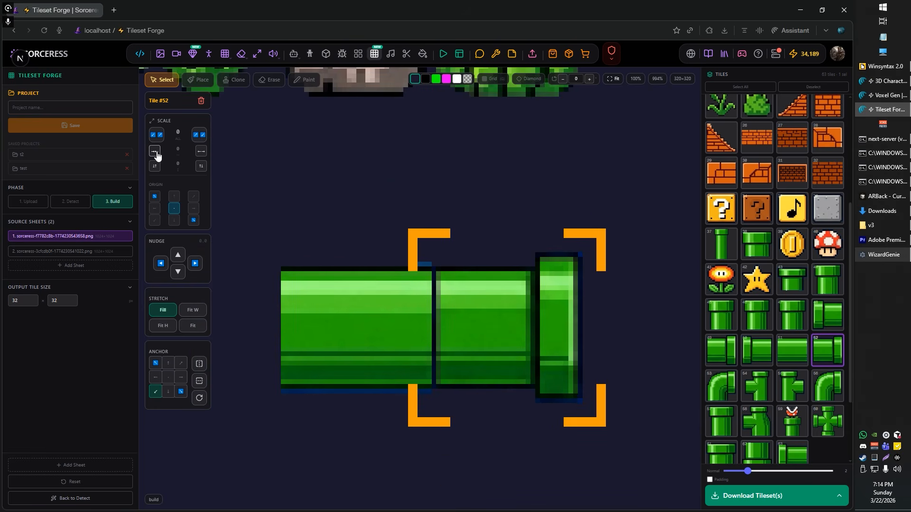
left_click(203, 151)
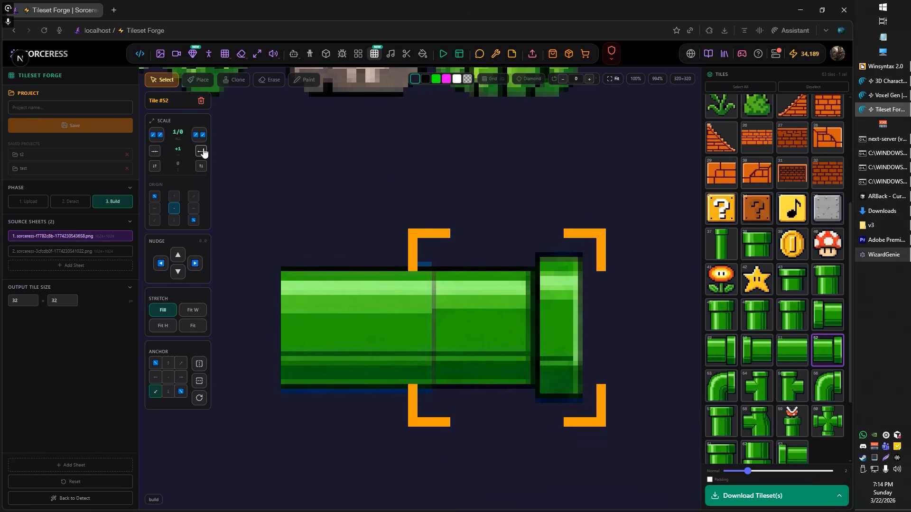
left_click(203, 152)
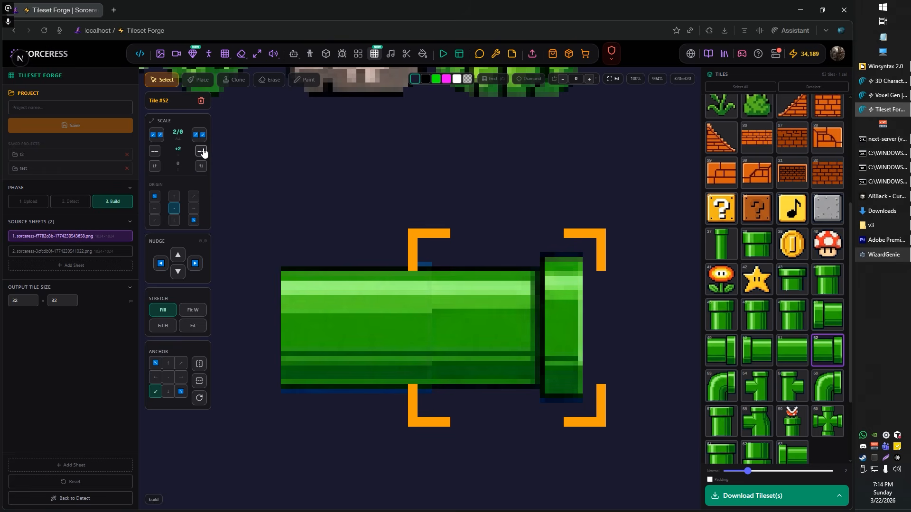
- Inspect the seam between the two horizontal pipe tiles and the overall layout of the placed tiles
scroll(423, 310, "up", 6)
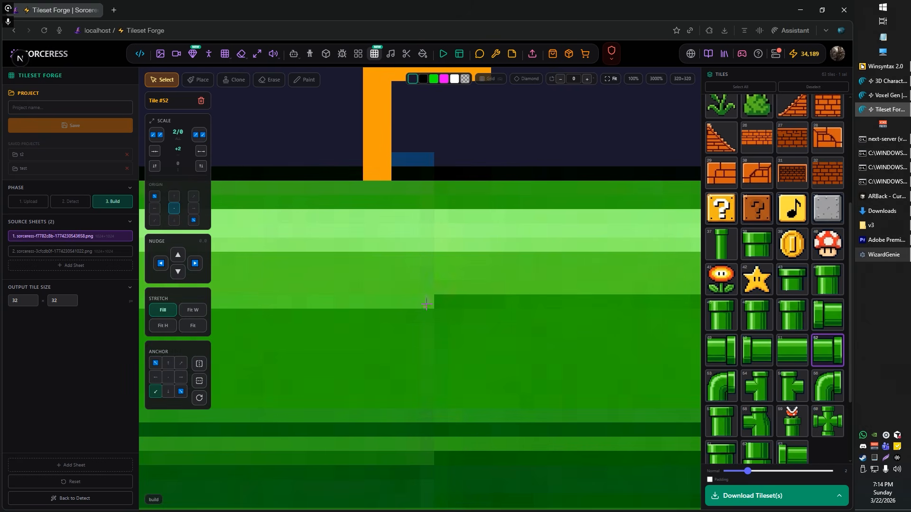
scroll(426, 304, "down", 12)
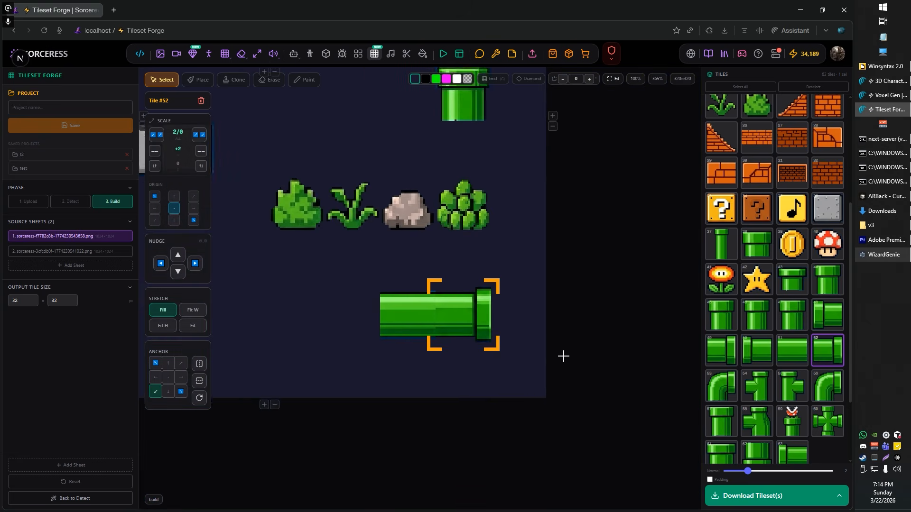
scroll(504, 372, "down", 3)
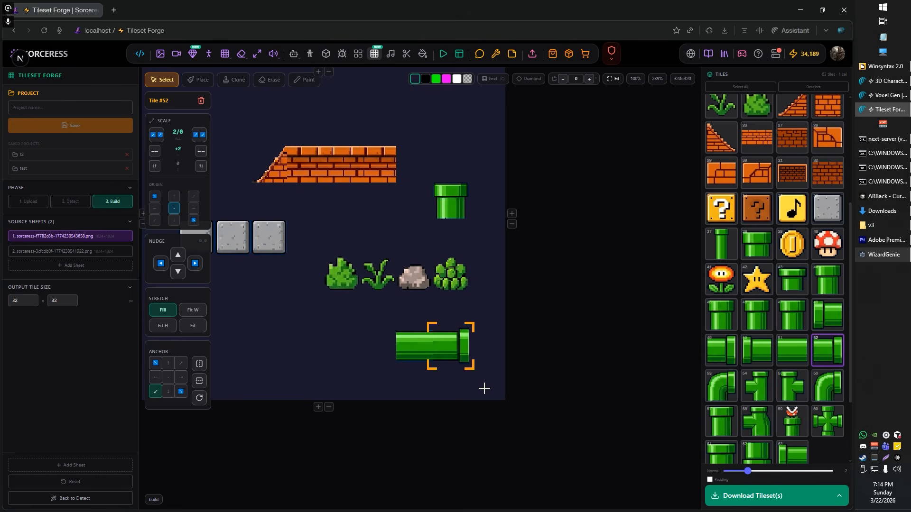
scroll(449, 378, "up", 8)
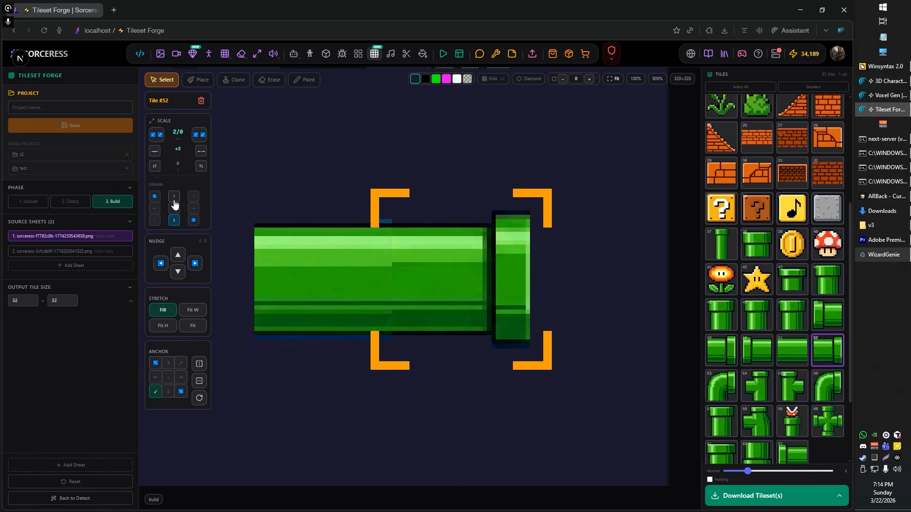
scroll(280, 187, "down", 2)
scroll(390, 246, "down", 8)
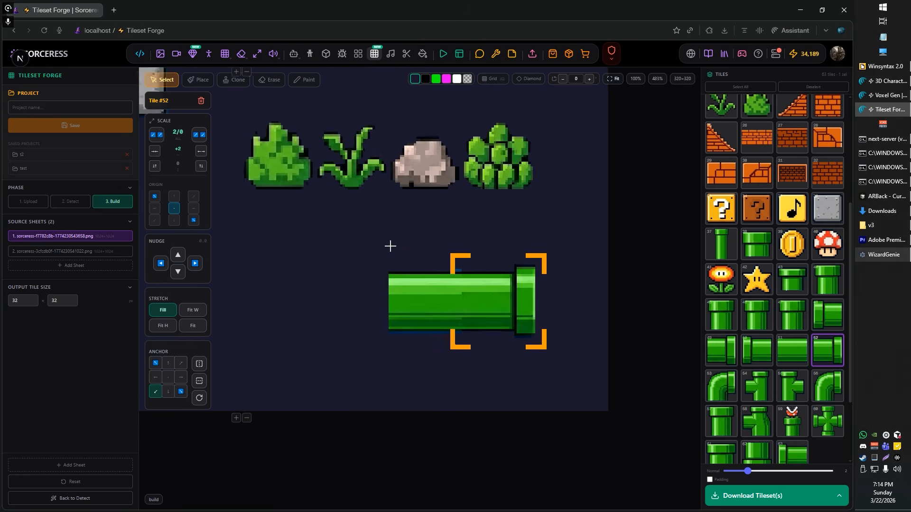
left_click_drag(421, 316, 431, 356)
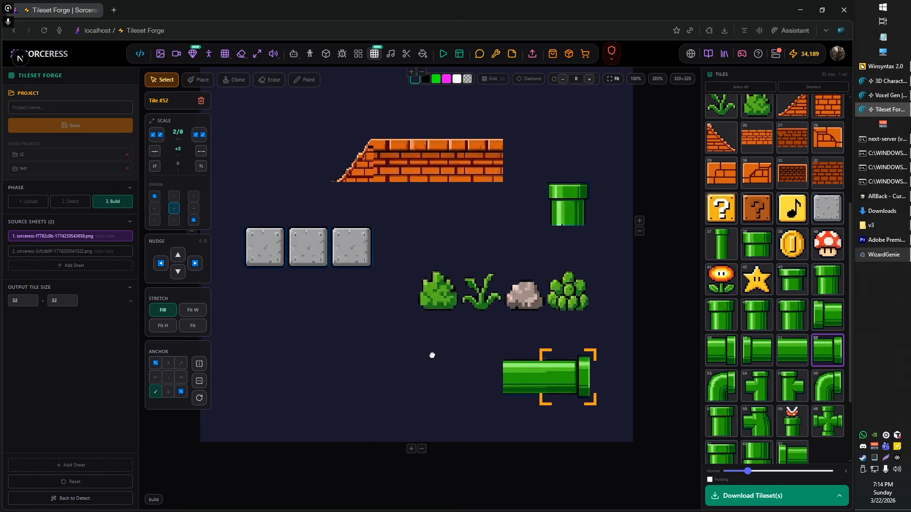
left_click_drag(402, 317, 414, 357)
left_click_drag(437, 267, 423, 283)
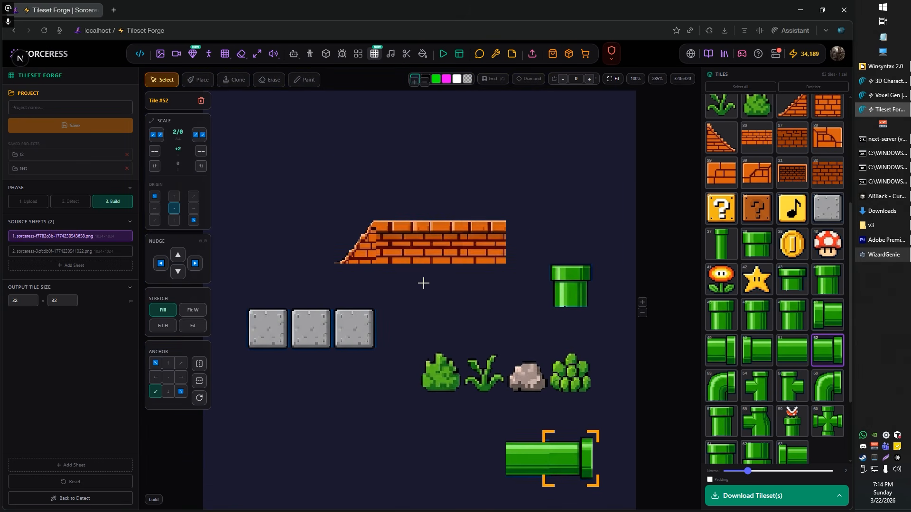
scroll(374, 205, "down", 1)
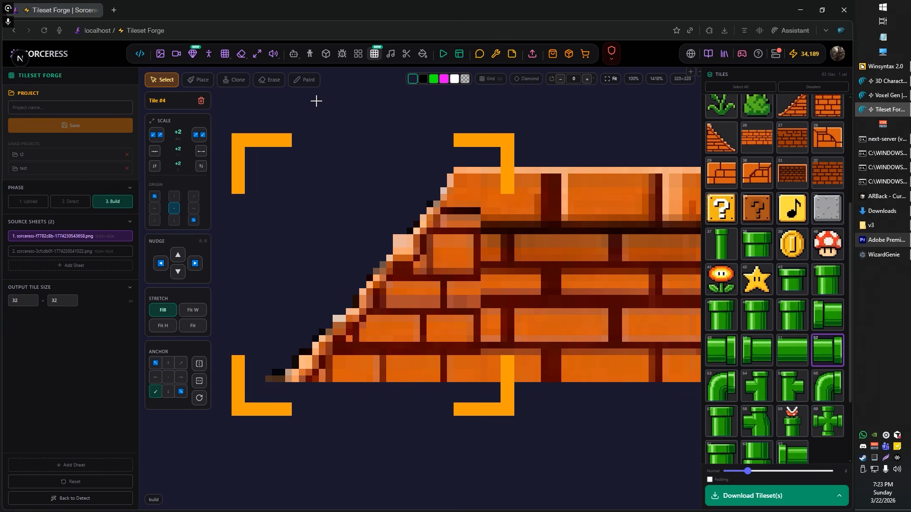
- Set the Paint brush size to 1 and paint one white pixel on the stepped edge of the brick slope
left_click(308, 80)
scroll(378, 204, "up", 3)
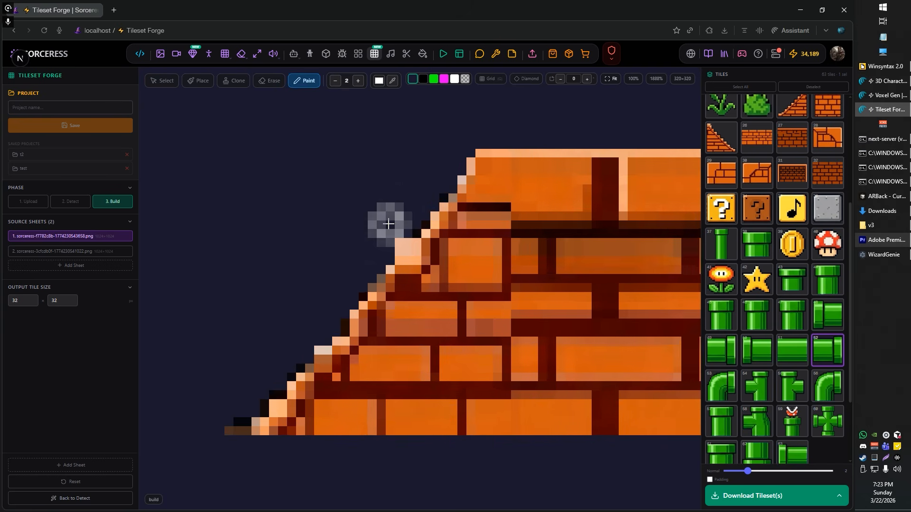
scroll(377, 204, "up", 1)
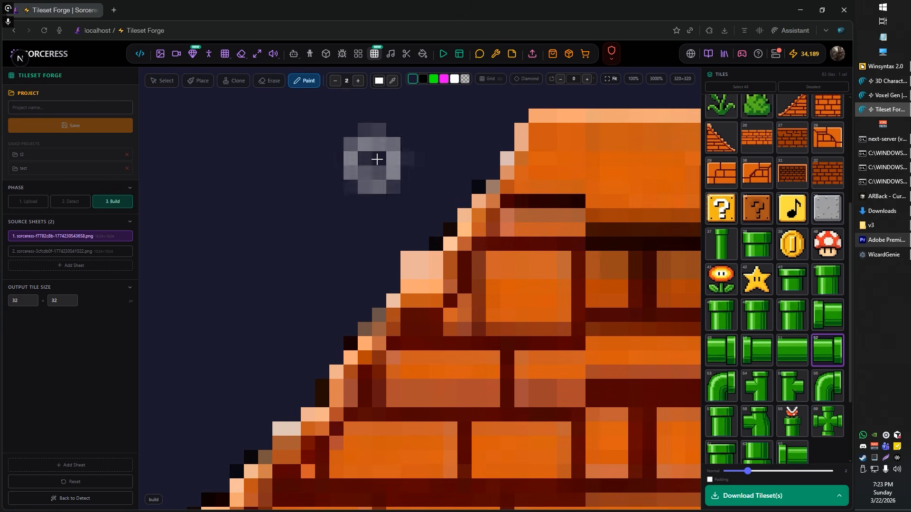
left_click(336, 81)
left_click(406, 256)
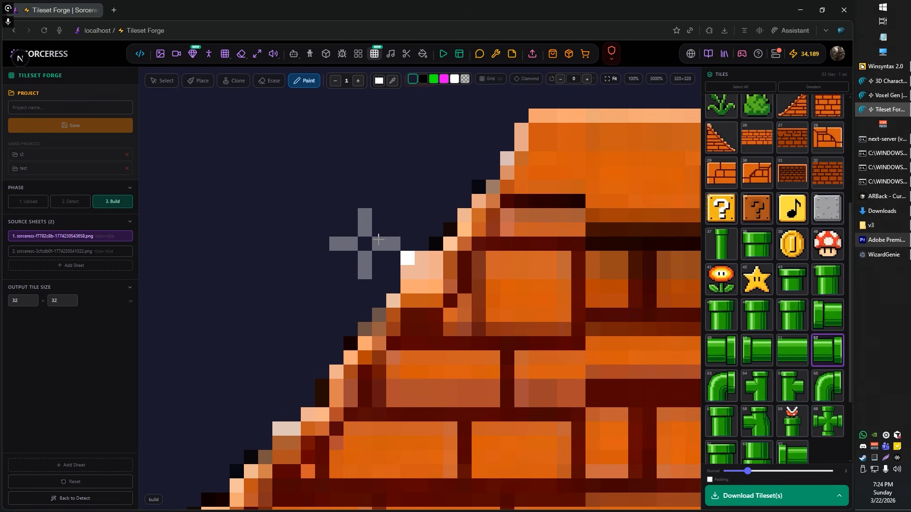
- Switch the canvas background to black and erase the white protruding pixel from the brick slope's edge
key("e")
scroll(382, 228, "down", 4)
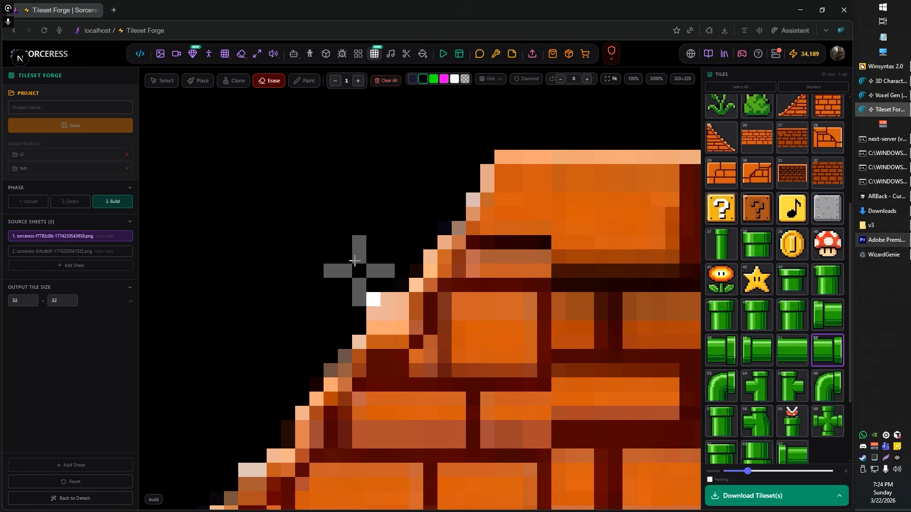
scroll(351, 266, "up", 4)
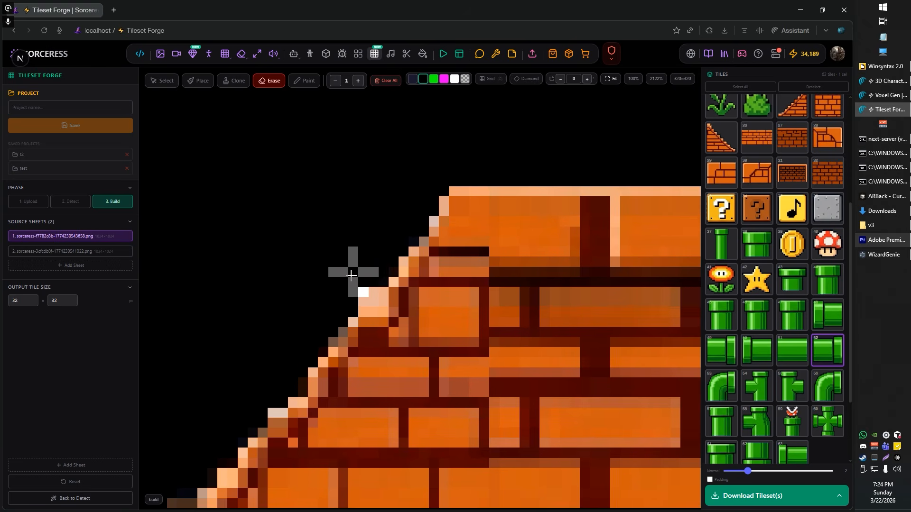
left_click(372, 300)
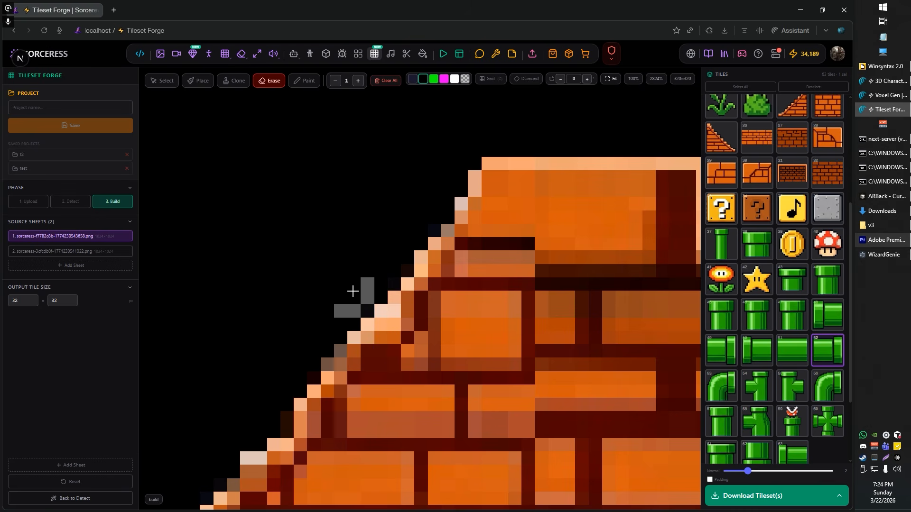
- Check the brick slope's outline against the black background and restore the dark blue canvas background
scroll(295, 224, "down", 5)
scroll(326, 362, "down", 3)
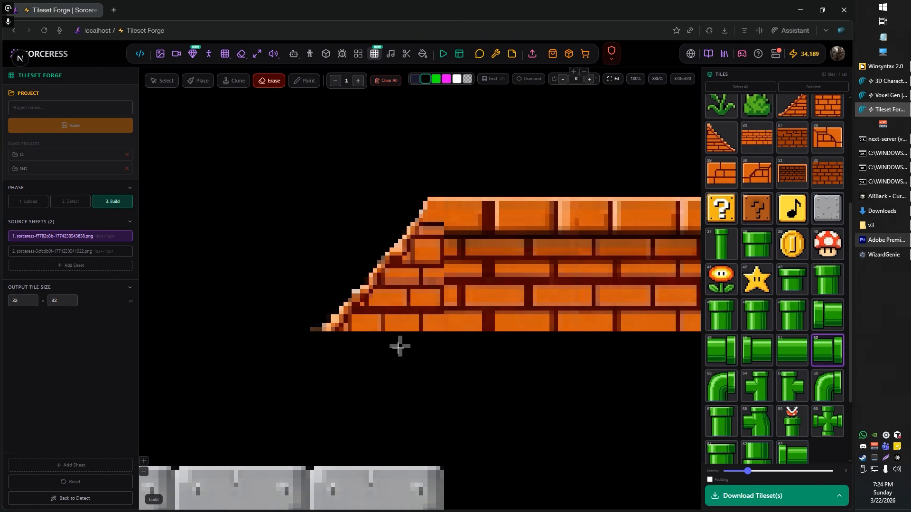
scroll(393, 344, "down", 6)
scroll(325, 335, "up", 10)
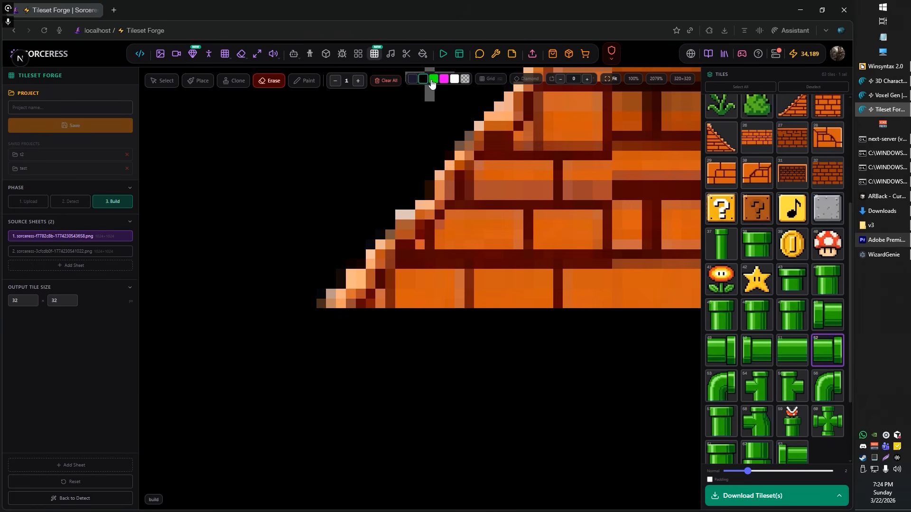
left_click(411, 81)
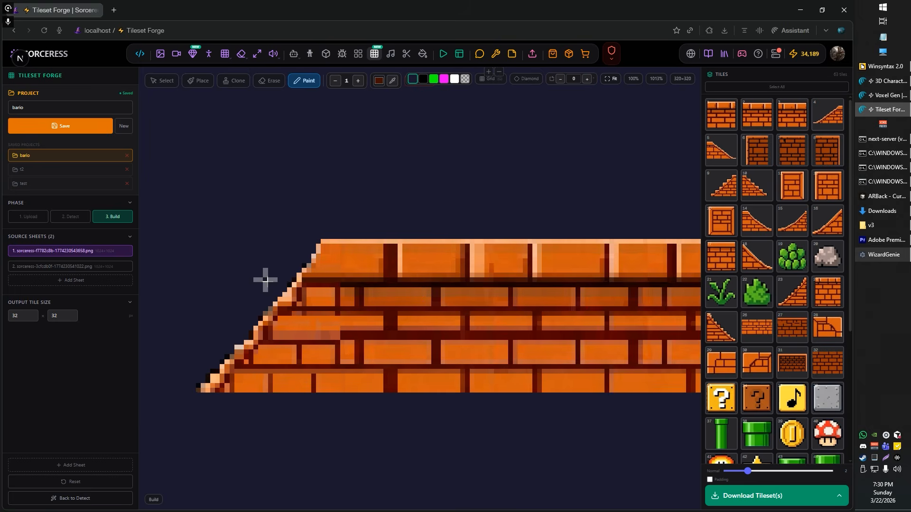
- Sample the bright orange of a brick and paint over the faded strip at the seam in the third brick row
scroll(264, 279, "up", 3)
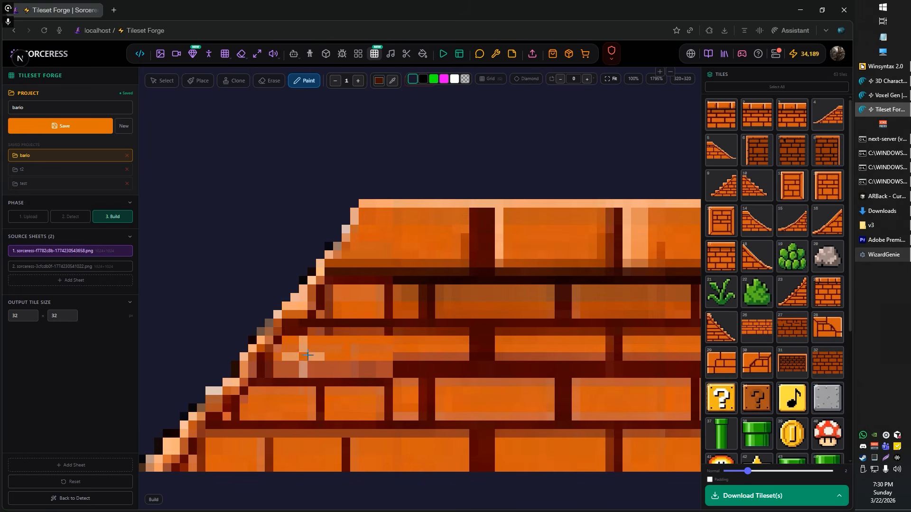
scroll(300, 355, "up", 1)
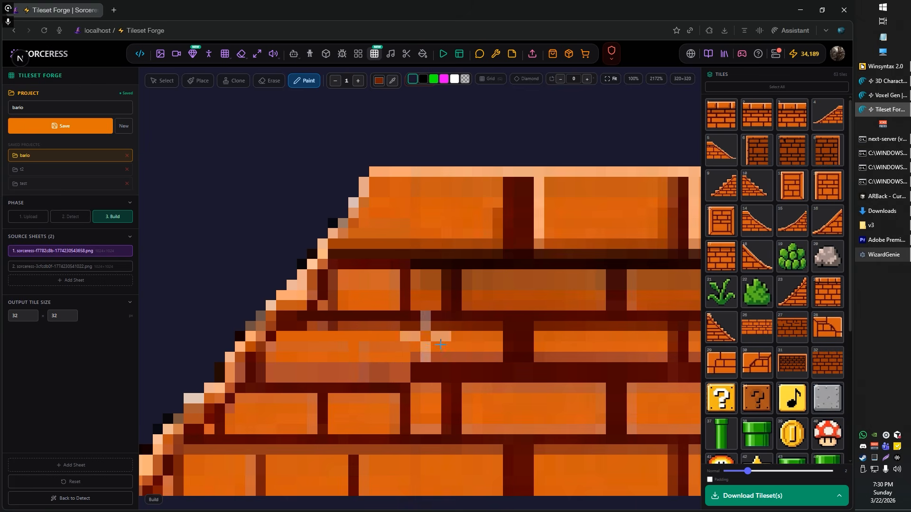
left_click(392, 80)
left_click(383, 358)
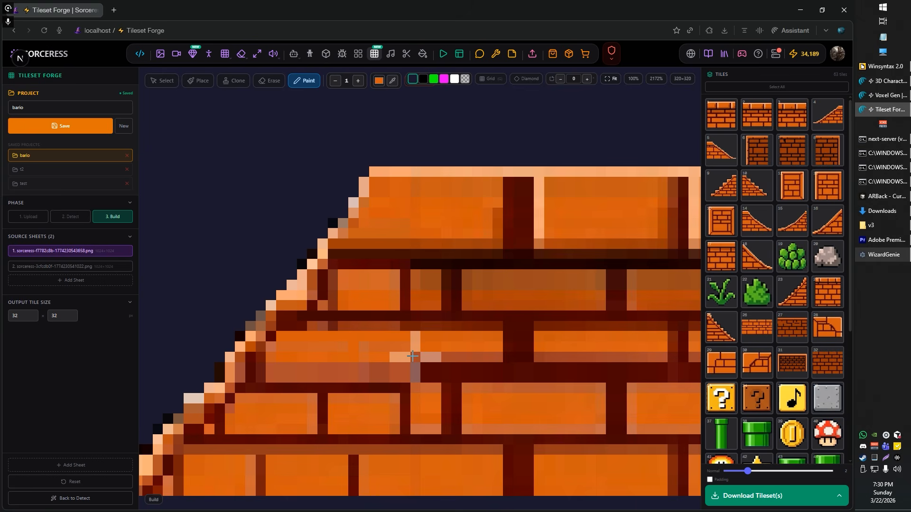
left_click_drag(413, 357, 479, 352)
- Erase the stray black pixels along the upper part of the brick slope's outer edge with eraser size 1
scroll(514, 209, "down", 6)
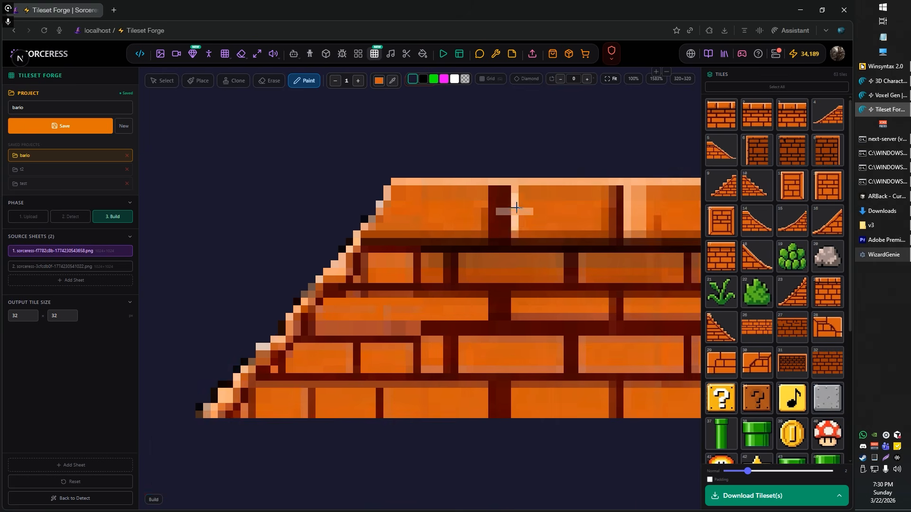
scroll(588, 392, "down", 1)
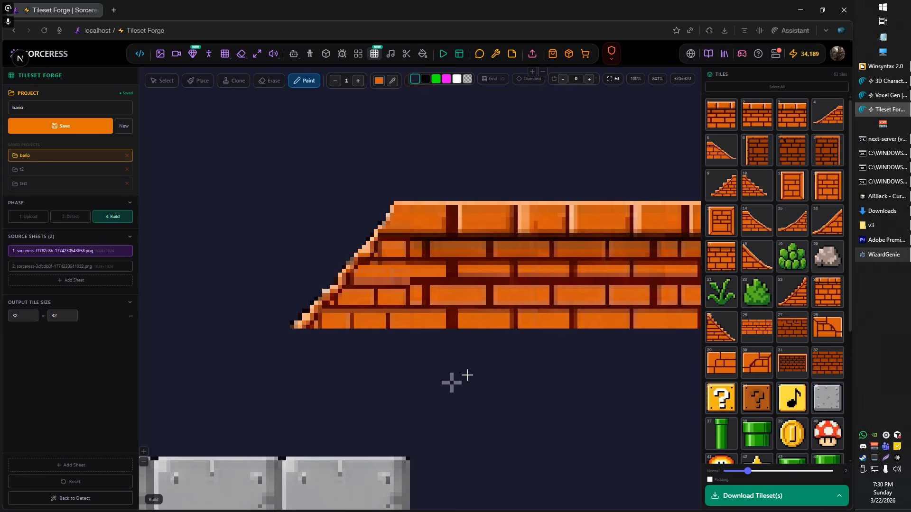
scroll(488, 361, "down", 1)
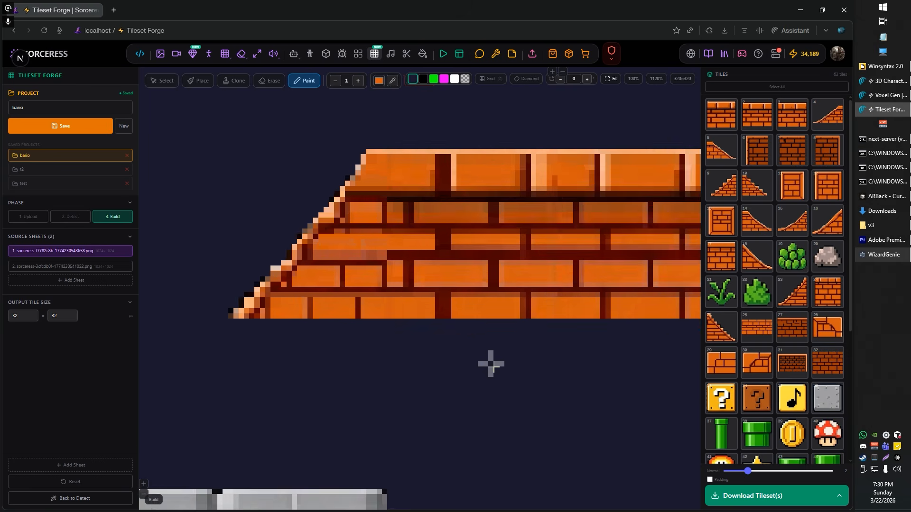
scroll(577, 381, "down", 3)
left_click_drag(550, 375, 439, 364)
scroll(434, 372, "up", 4)
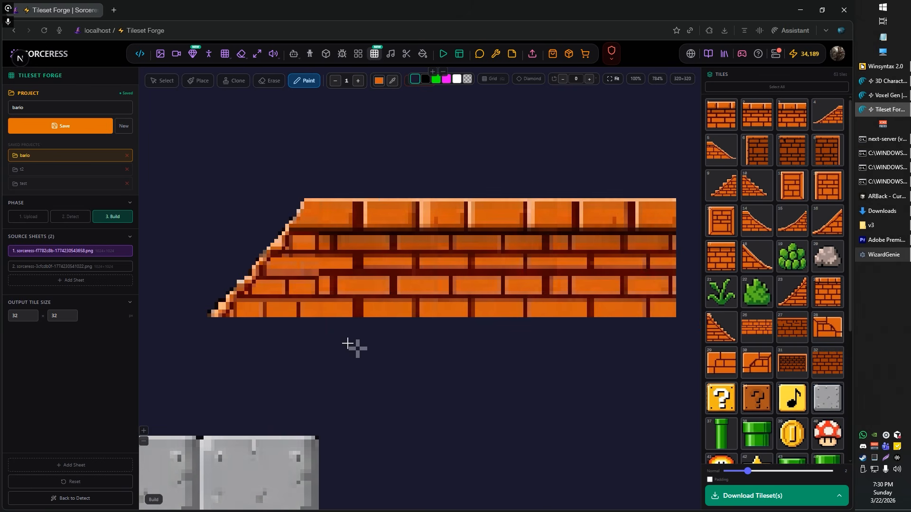
scroll(350, 256, "up", 10)
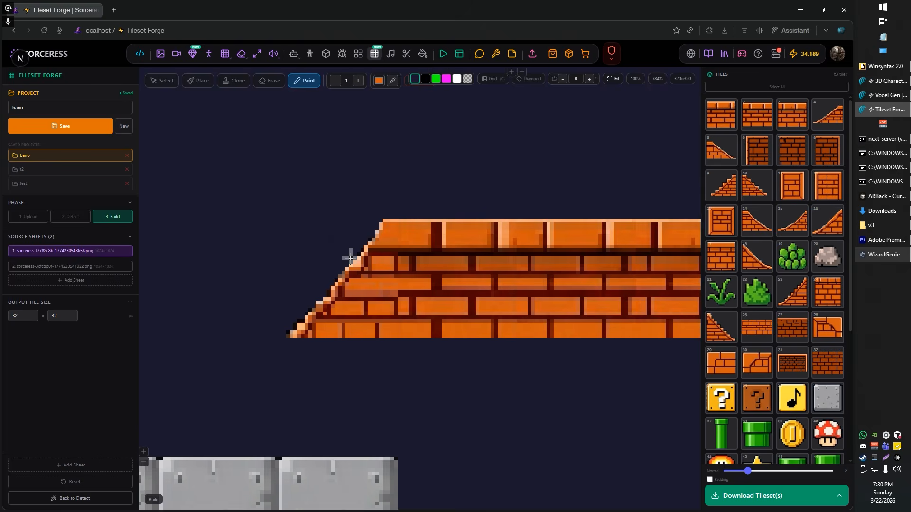
left_click(269, 81)
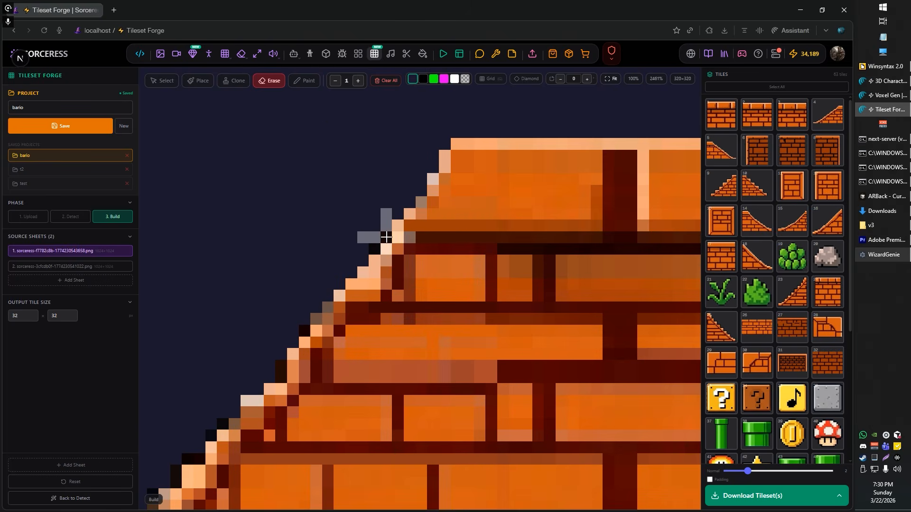
left_click(385, 237)
left_click(374, 249)
- Erase the stray black pixels along the lower part of the brick slope's outer edge down to its base
left_click_drag(269, 259, 346, 213)
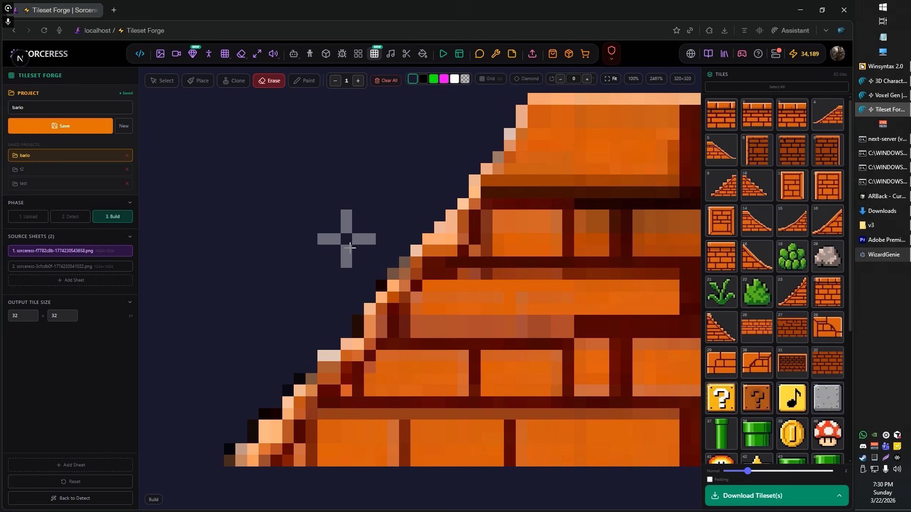
left_click(380, 285)
left_click(299, 378)
left_click(283, 391)
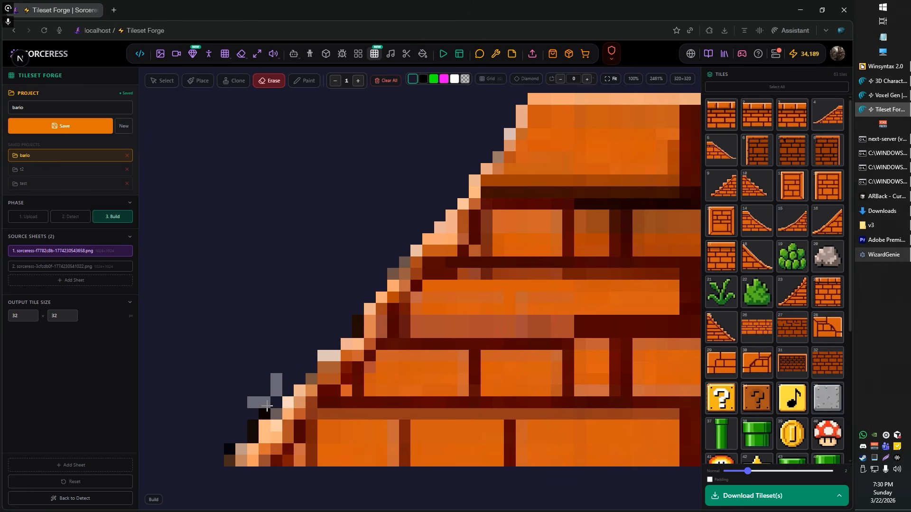
left_click(260, 412)
left_click(227, 448)
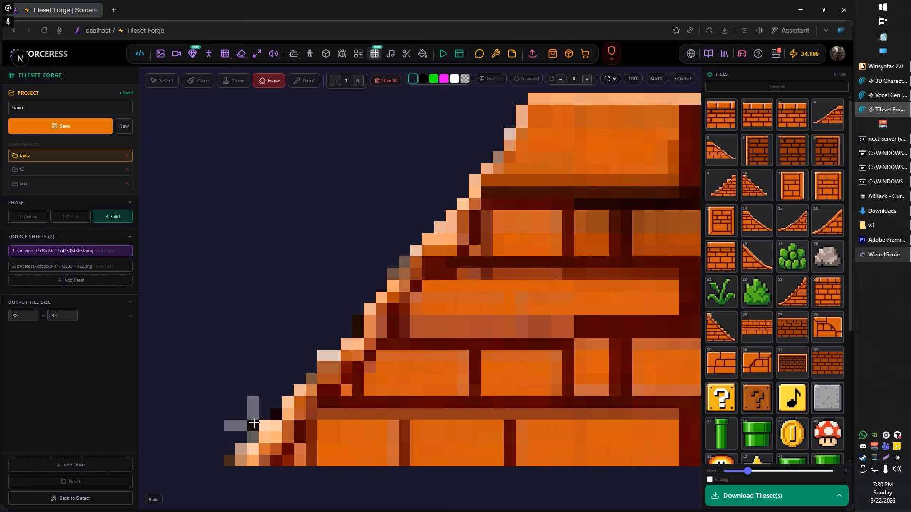
- Sample the horizontal pipe's darker body green and paint over the extra light-green pixel row before the seam
scroll(264, 260, "down", 10)
scroll(312, 279, "down", 3)
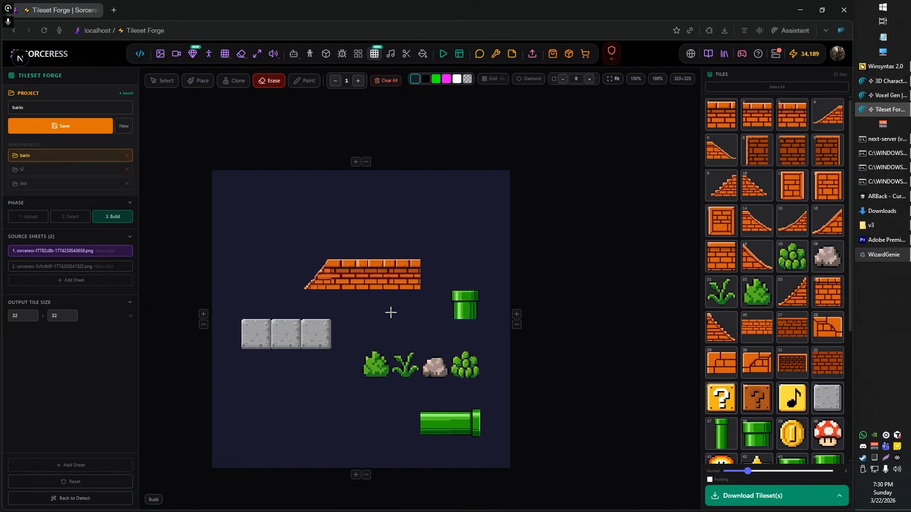
scroll(391, 312, "up", 2)
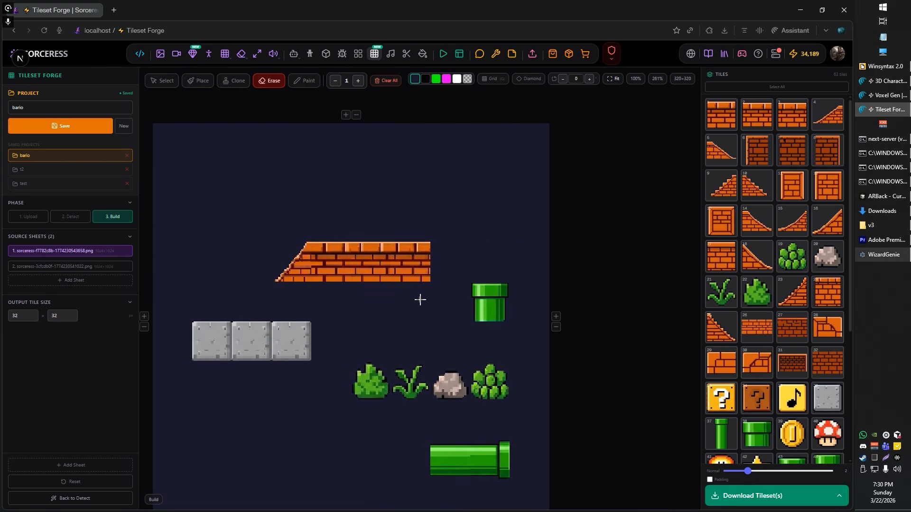
scroll(508, 375, "up", 10)
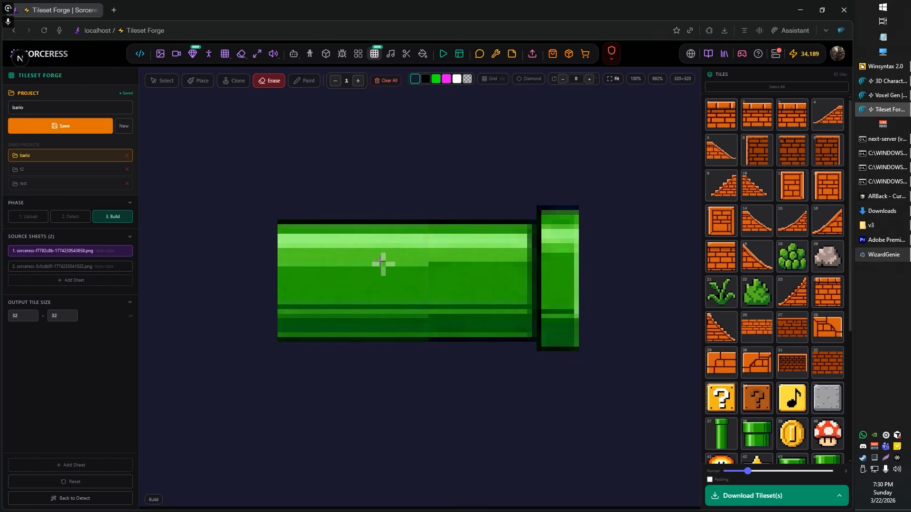
left_click(308, 80)
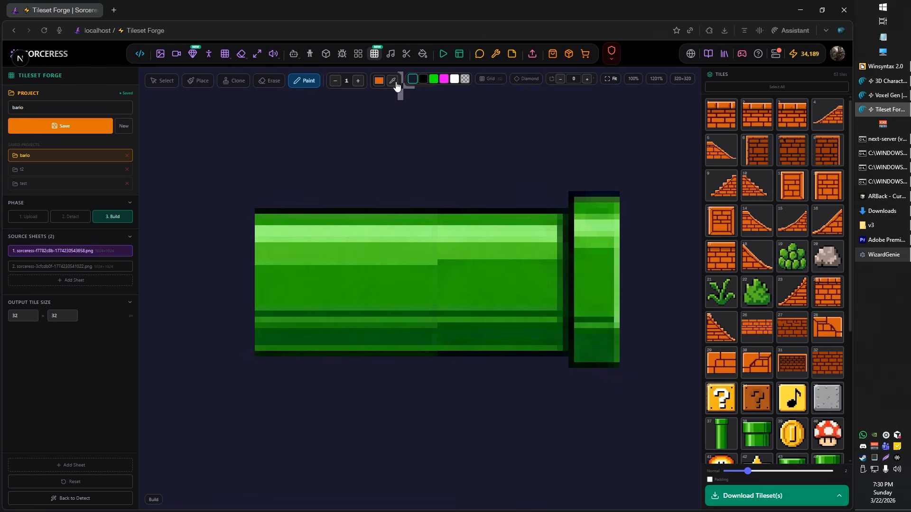
scroll(465, 282, "up", 2)
left_click(488, 258)
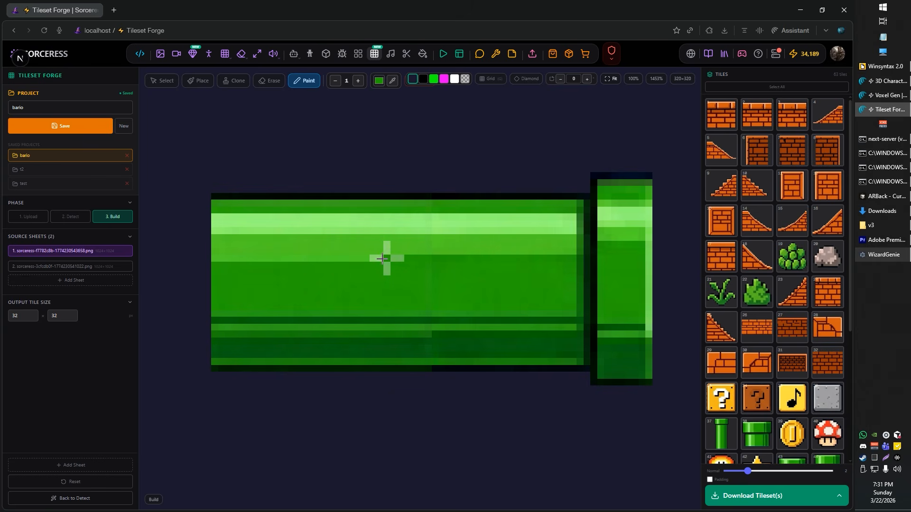
- Sample the pipe's lighter green and paint over the stray dark pixel in its light-green band
left_click(283, 251)
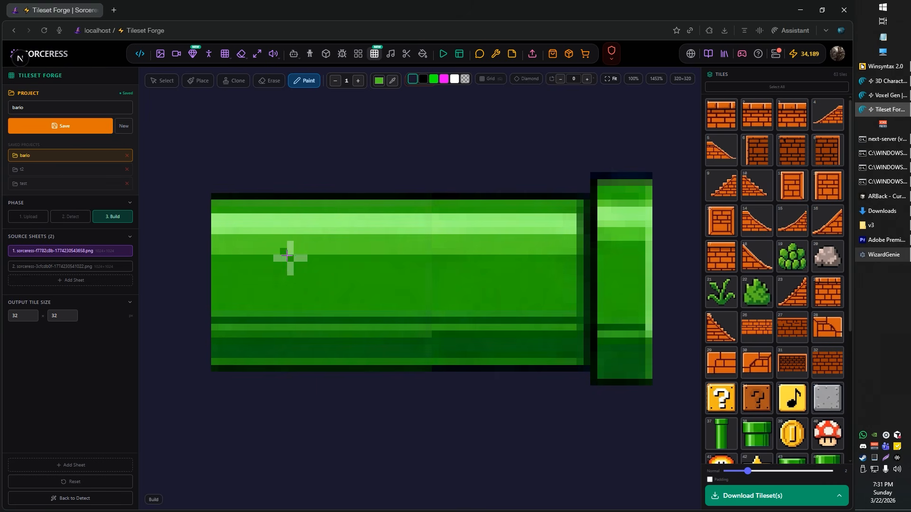
left_click(283, 250)
scroll(470, 368, "up", 3)
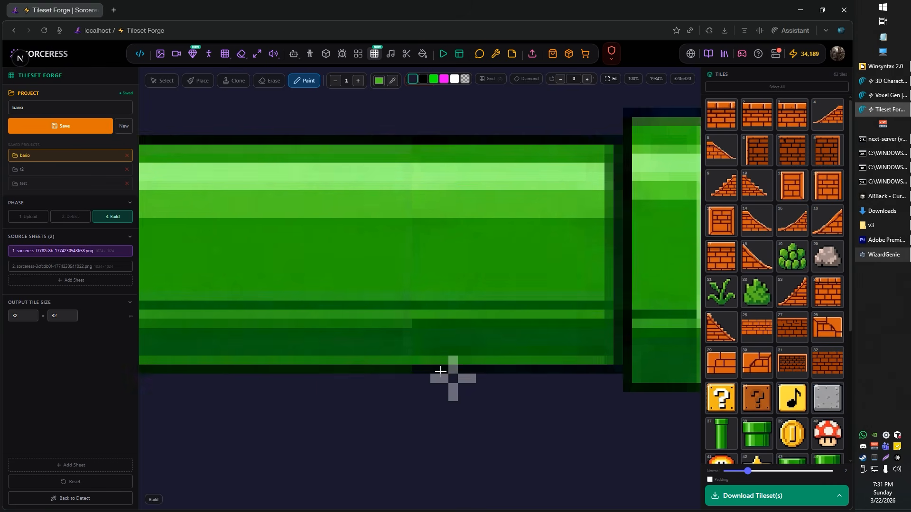
scroll(403, 251, "down", 4)
scroll(414, 201, "up", 5)
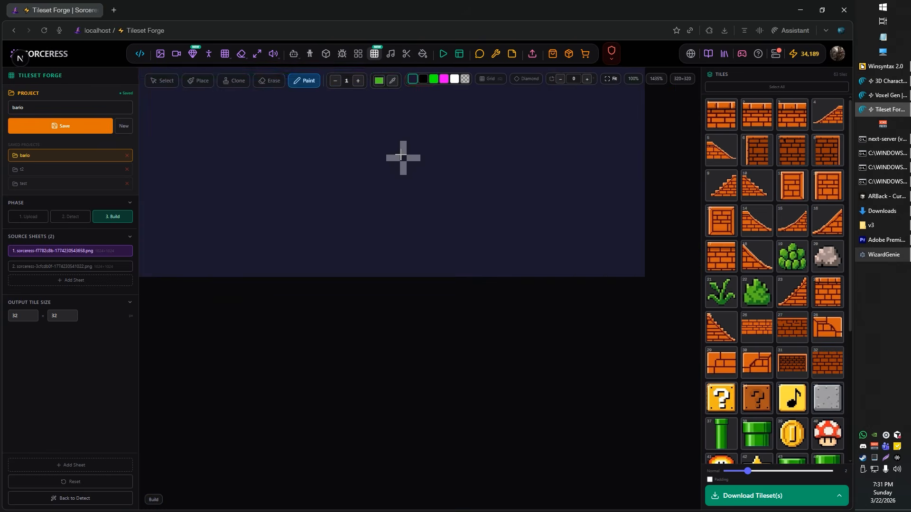
- Save the bario tileset project
key("ctrl+s")
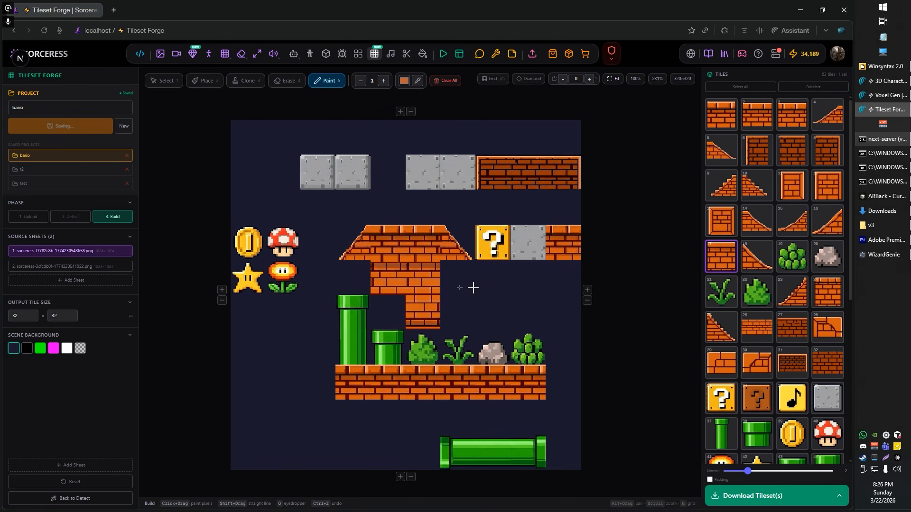
left_click_drag(587, 295, 607, 256)
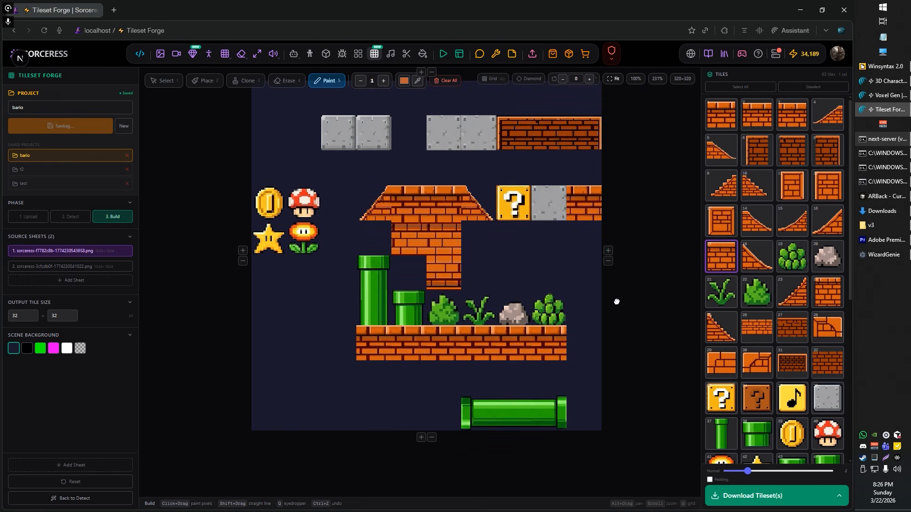
scroll(487, 271, "up", 1)
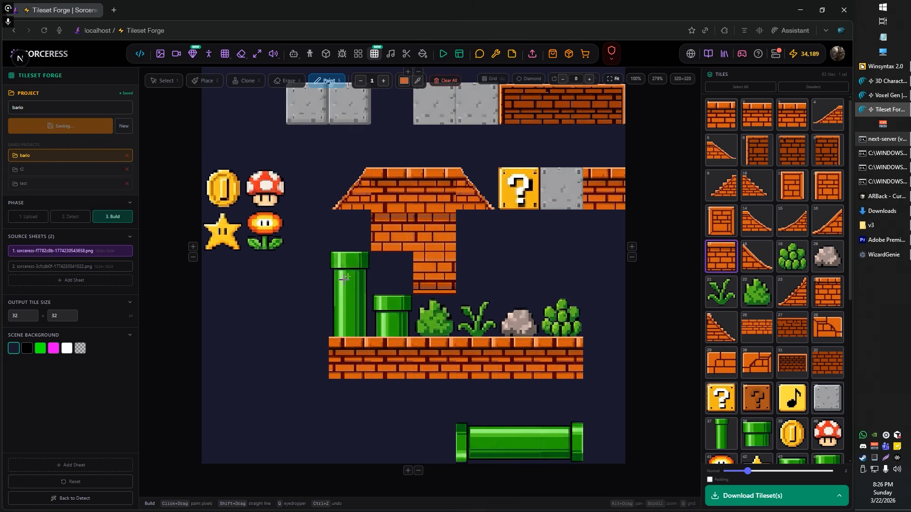
- Copy the green pipe head and body tiles into the empty cells below the star and fire flower to form a vertical pipe
left_click(162, 82)
left_click(349, 274)
left_click(273, 350)
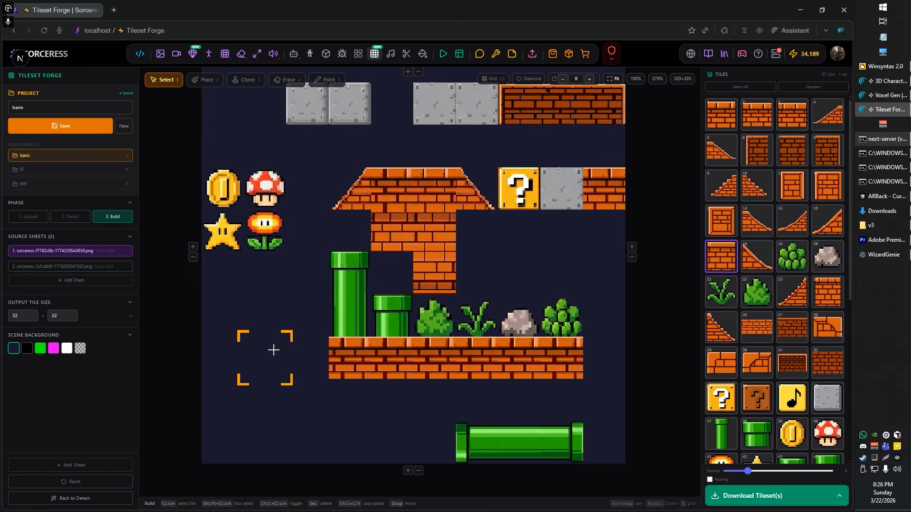
key("ctrl+v")
left_click(354, 328)
left_click(267, 396)
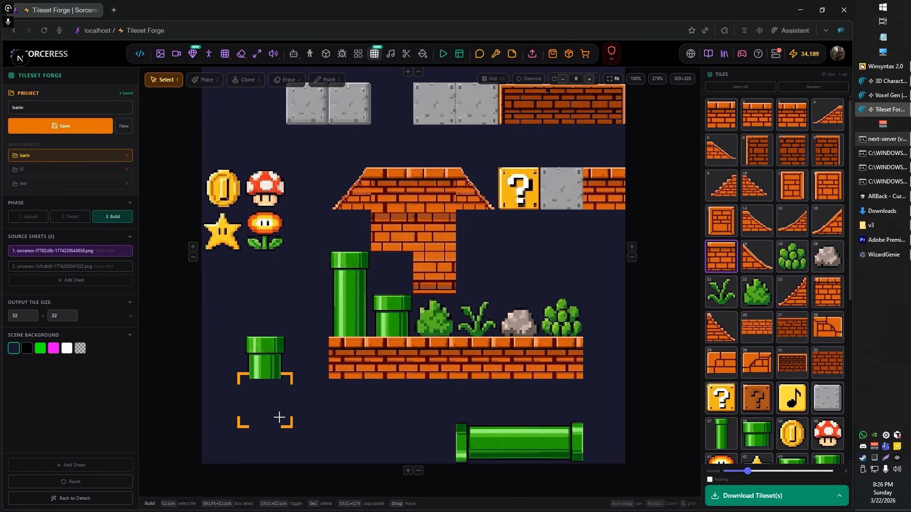
key("ctrl+v")
left_click(280, 441)
key("ctrl+v")
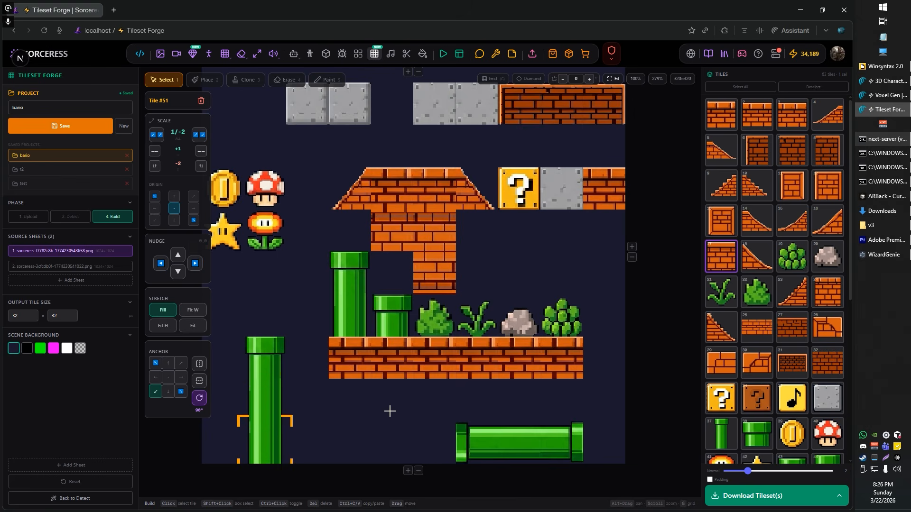
- Copy the horizontal pipe's body and open end into the empty bottom-row cells beside it to form a second horizontal pipe
left_click(522, 449)
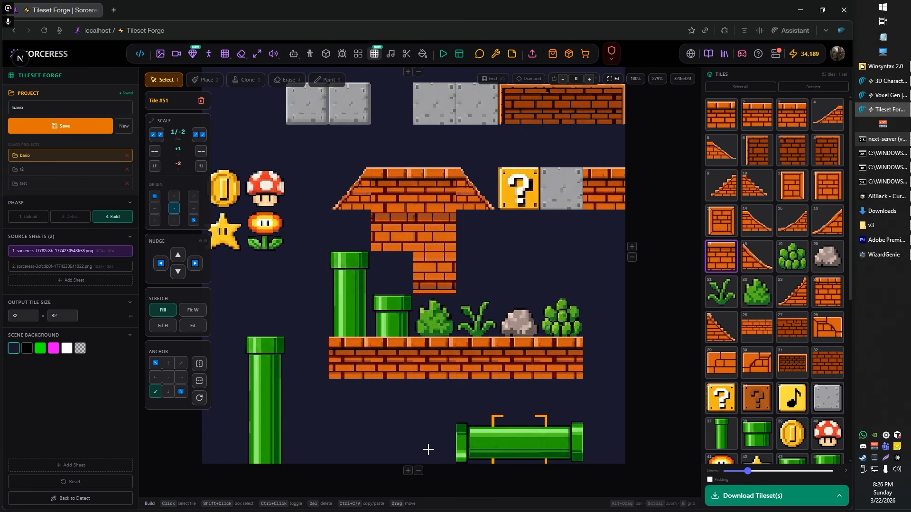
left_click(397, 448)
key("ctrl+v")
left_click(471, 437)
left_click(354, 445)
key("ctrl+v")
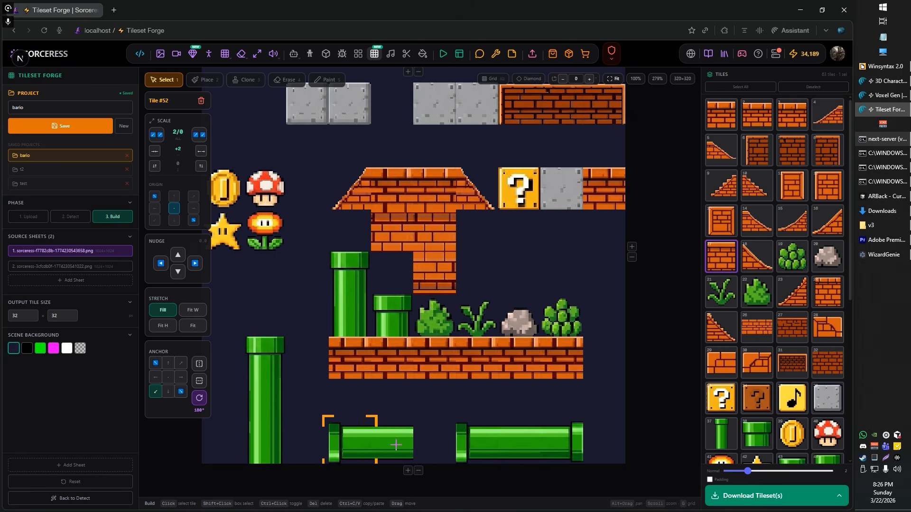
- Delete all the copied pipe tiles, both the second horizontal pipe and the vertical one below the power-ups
left_click(379, 450)
left_click(350, 452)
key("Delete")
key("Delete")
left_click(258, 453)
key("Delete")
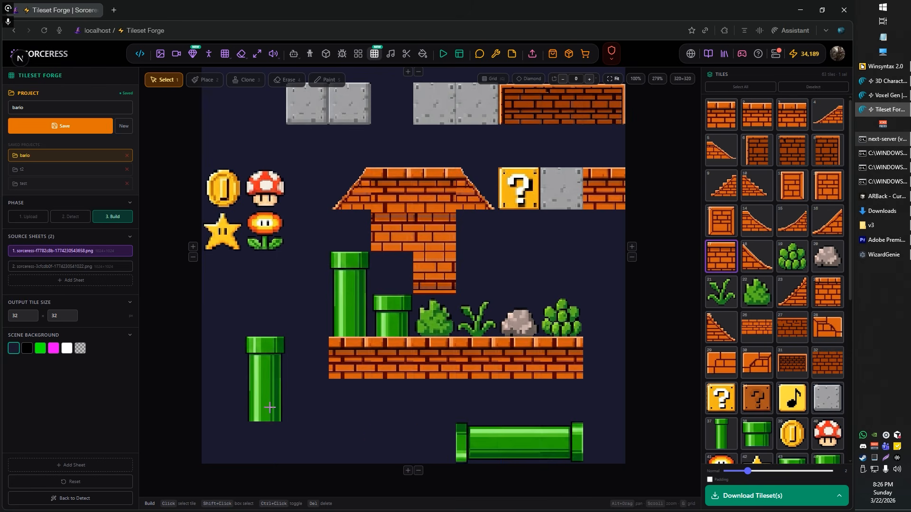
left_click(269, 407)
key("Delete")
left_click(269, 371)
key("Delete")
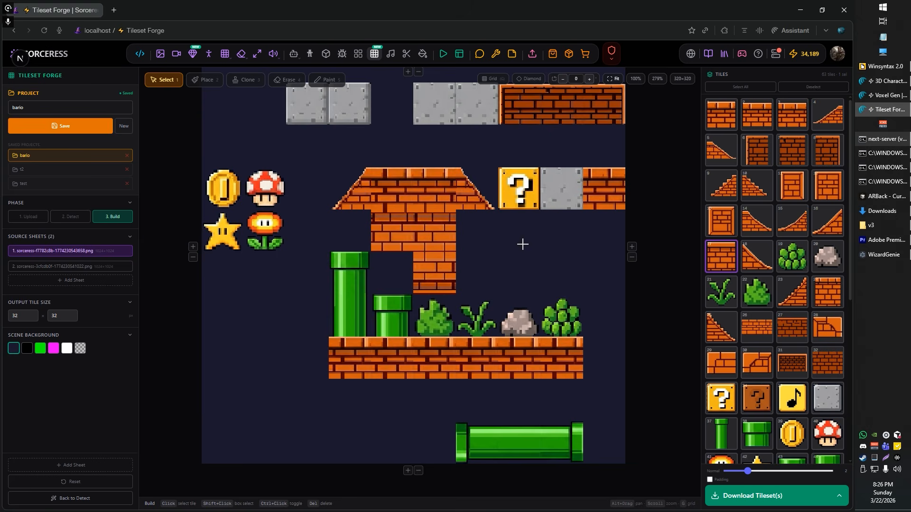
- Duplicate the brick tile under the sloped roof into the two empty cells beside it
left_click_drag(579, 261, 500, 298)
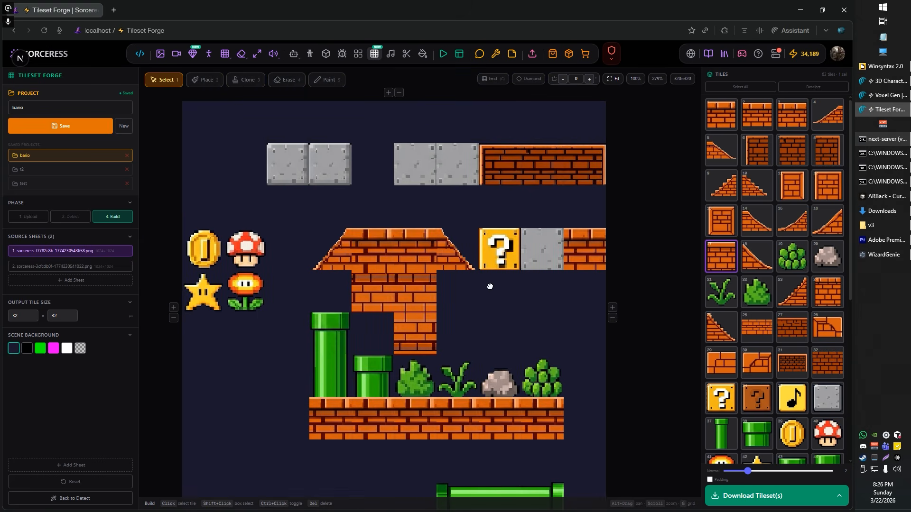
scroll(464, 287, "up", 5)
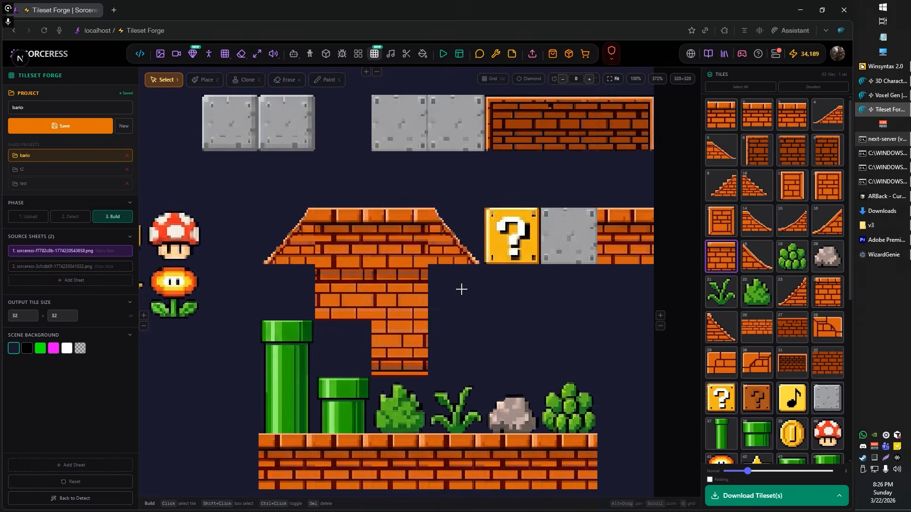
left_click(348, 277)
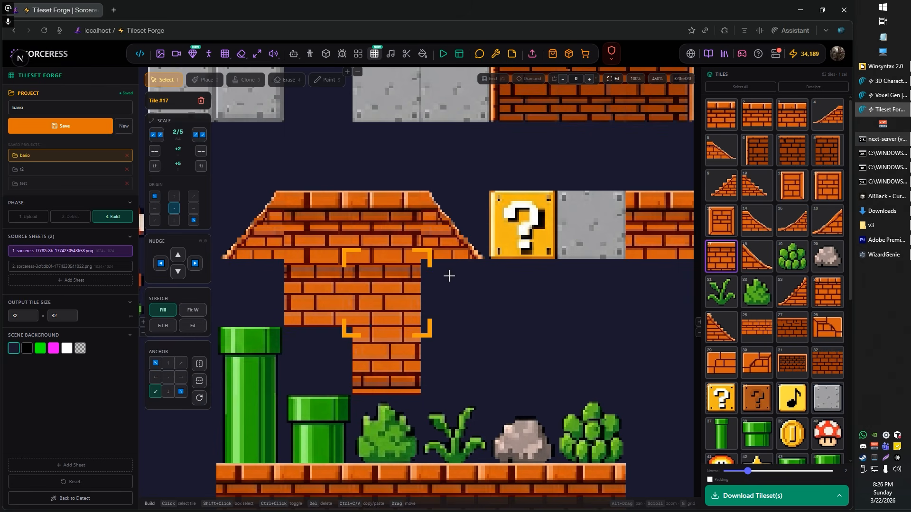
left_click_drag(448, 276, 531, 304)
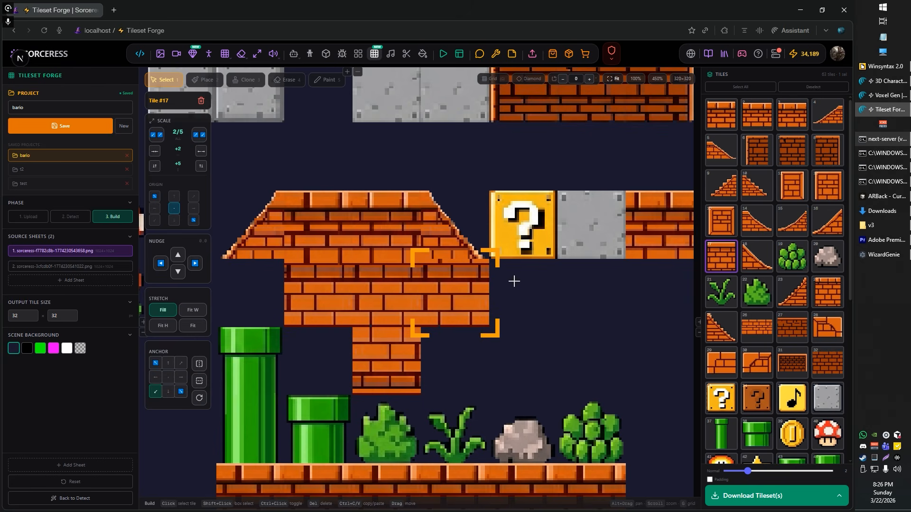
left_click_drag(516, 281, 563, 305)
scroll(565, 307, "down", 4)
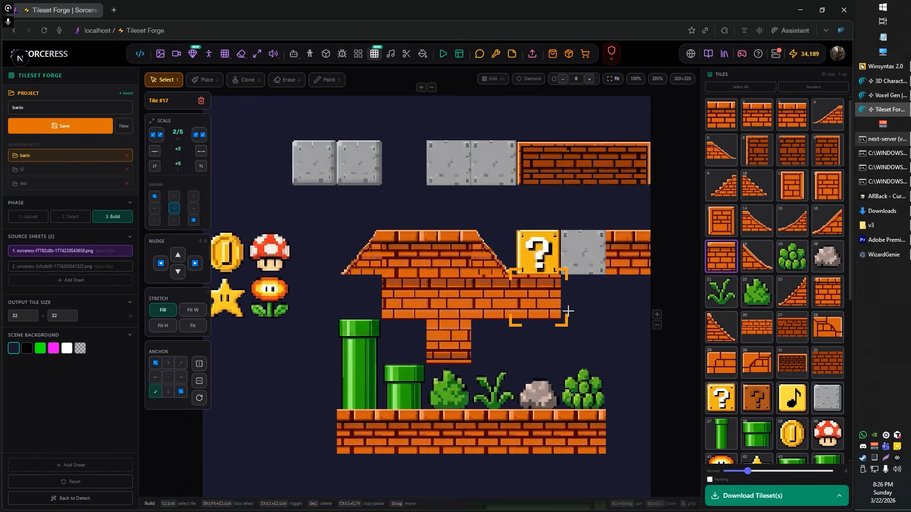
- Delete the two duplicated brick tiles below the sloped roof and question block
key("Delete")
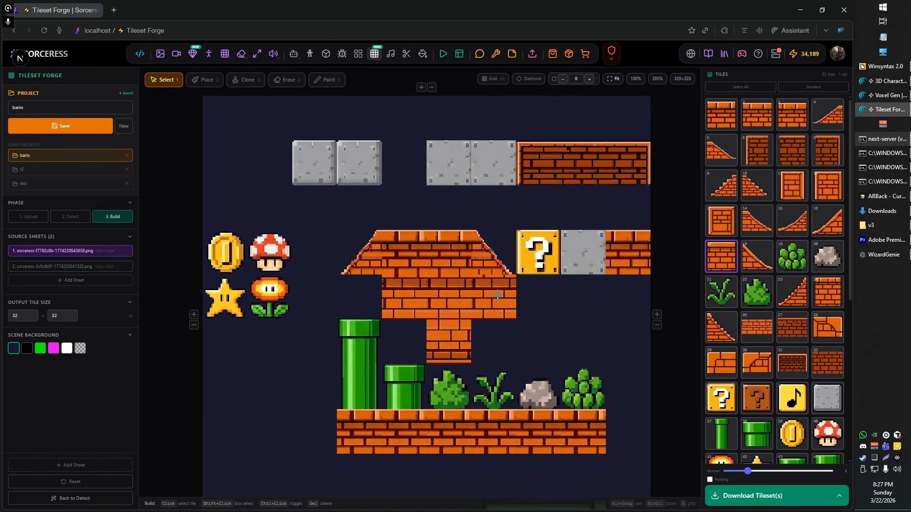
left_click(497, 295)
key("Delete")
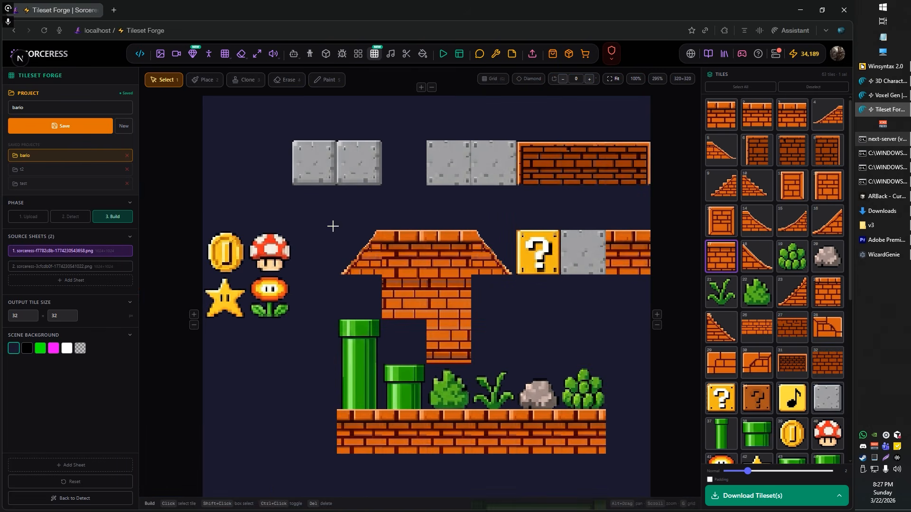
left_click_drag(332, 227, 327, 277)
scroll(541, 260, "down", 2)
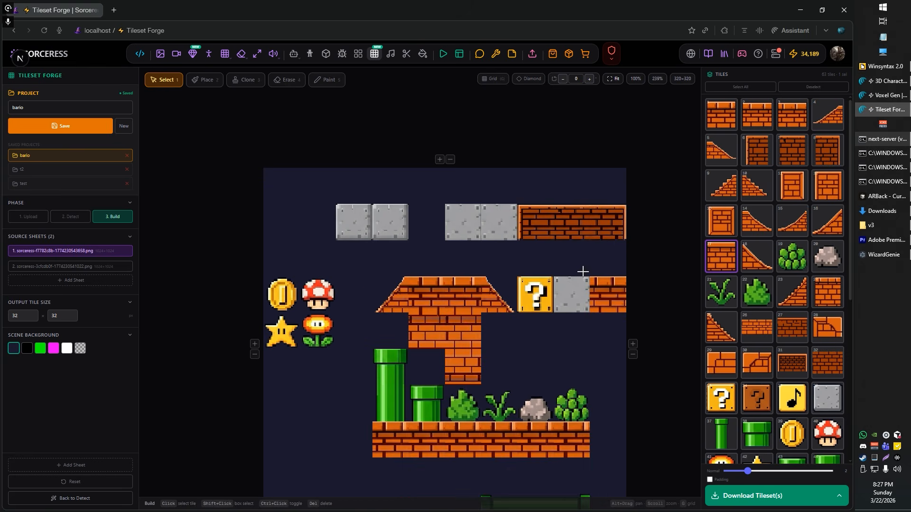
left_click_drag(599, 364, 560, 304)
scroll(564, 264, "down", 1)
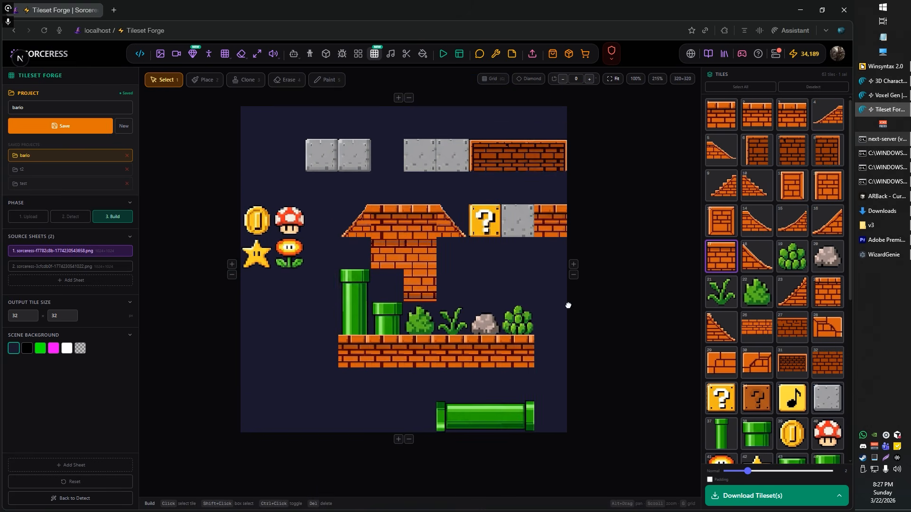
scroll(569, 294, "up", 1)
left_click_drag(517, 281, 525, 298)
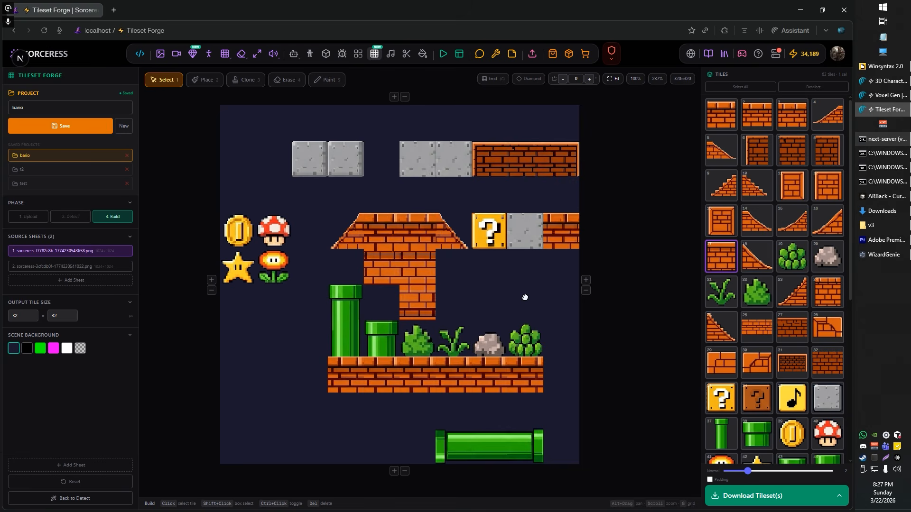
left_click_drag(525, 297, 522, 310)
- Save the bario project again and start the tileset download
left_click(33, 125)
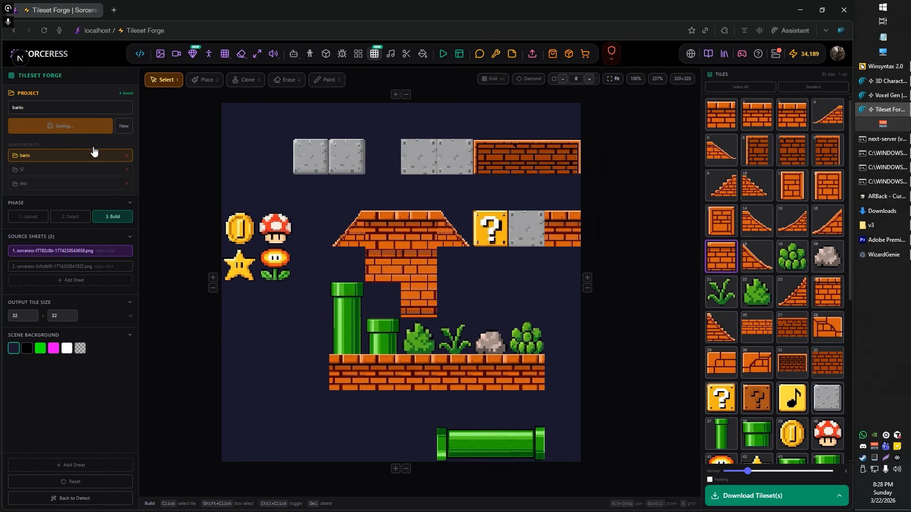
left_click(757, 497)
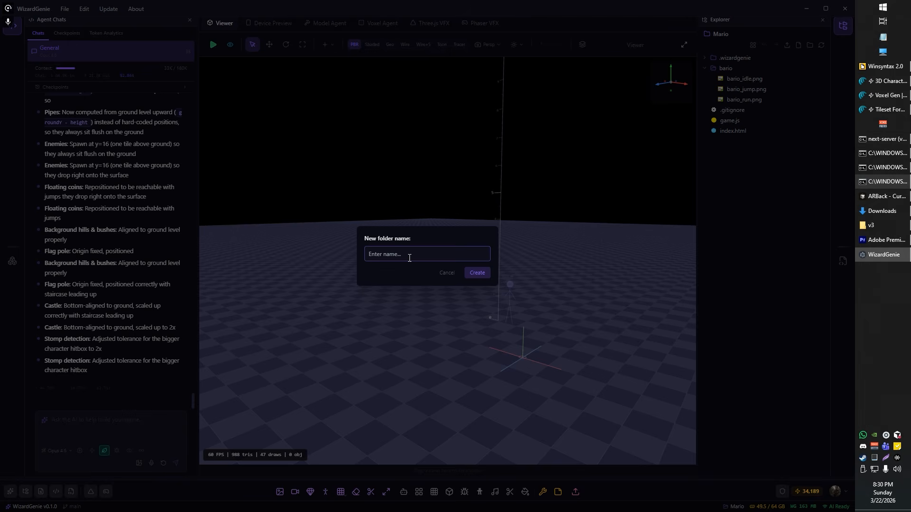
- Create a new folder named tilesets in the Mario project
type("ts")
key("Return")
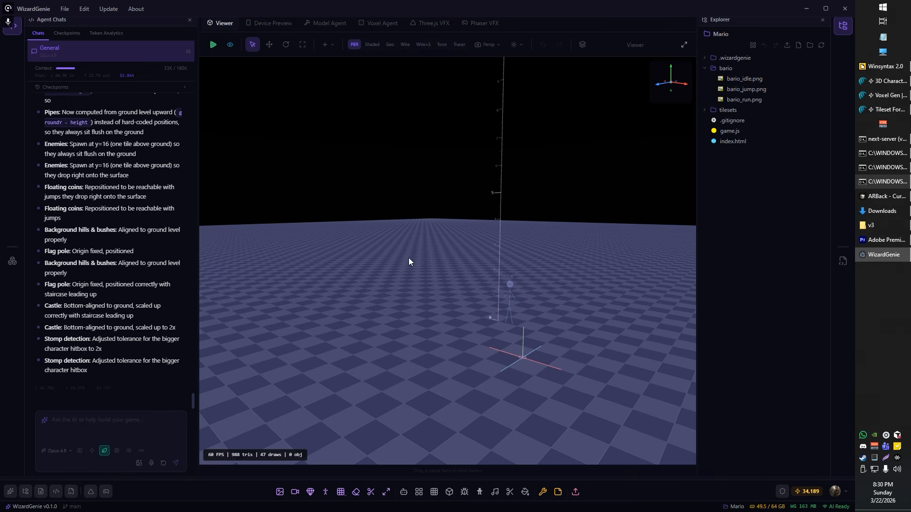
left_click_drag(821, 180, 748, 107)
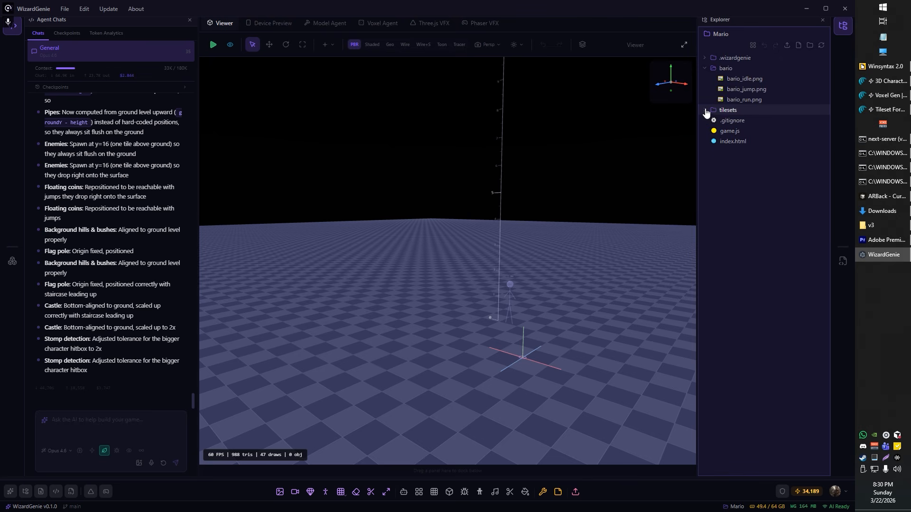
- Dictate and send the AI a prompt describing the environment tileset in the tilesets folder, with alpha transparency determining what is walkable
left_click(151, 464)
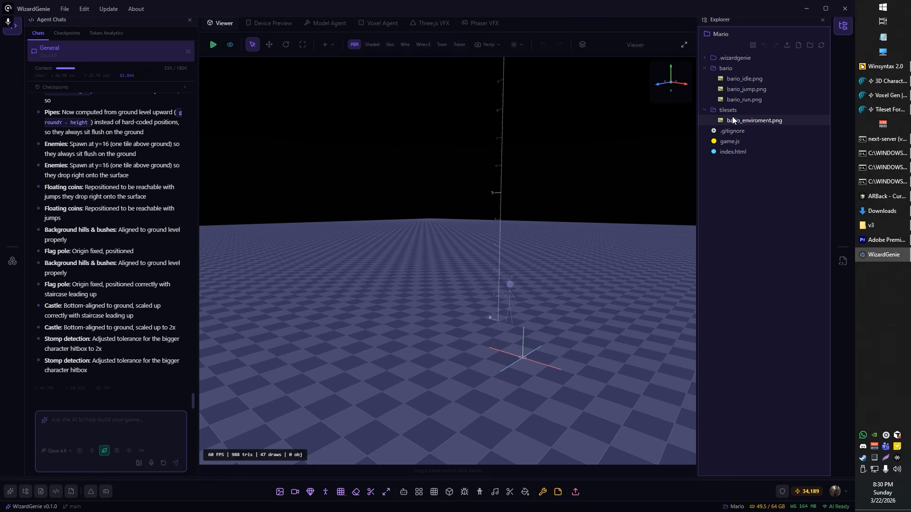
left_click(151, 463)
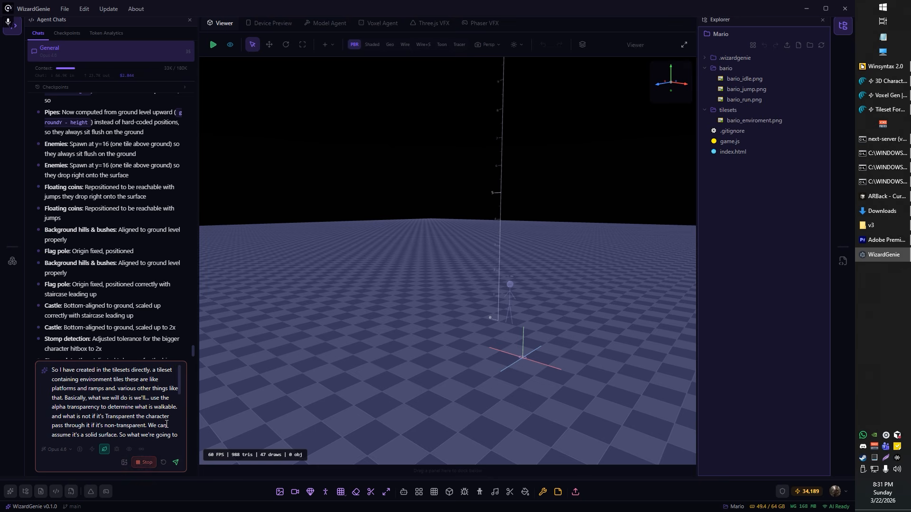
left_click(174, 463)
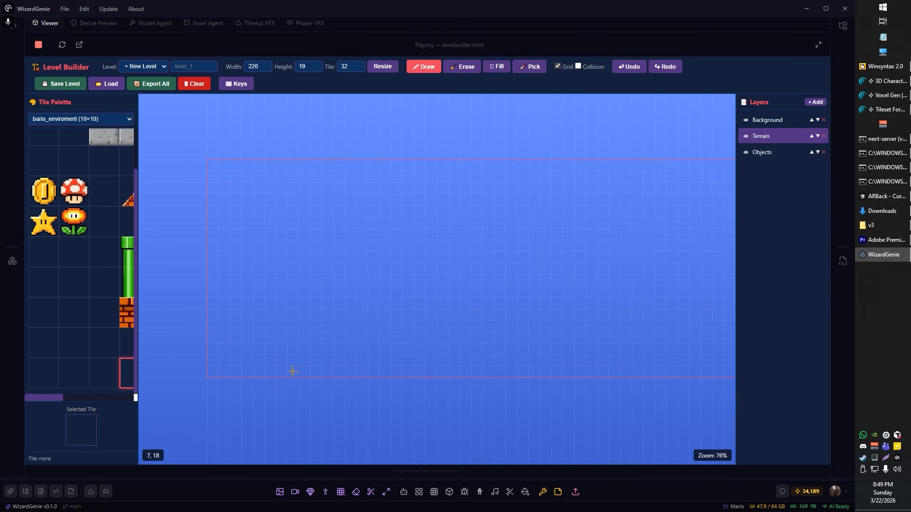
- Draw a five-tile ground strip along the level's bottom row from its first column, using brick tile [3, 7] on the Terrain layer
left_click_drag(232, 369, 246, 353)
scroll(259, 339, "up", 5)
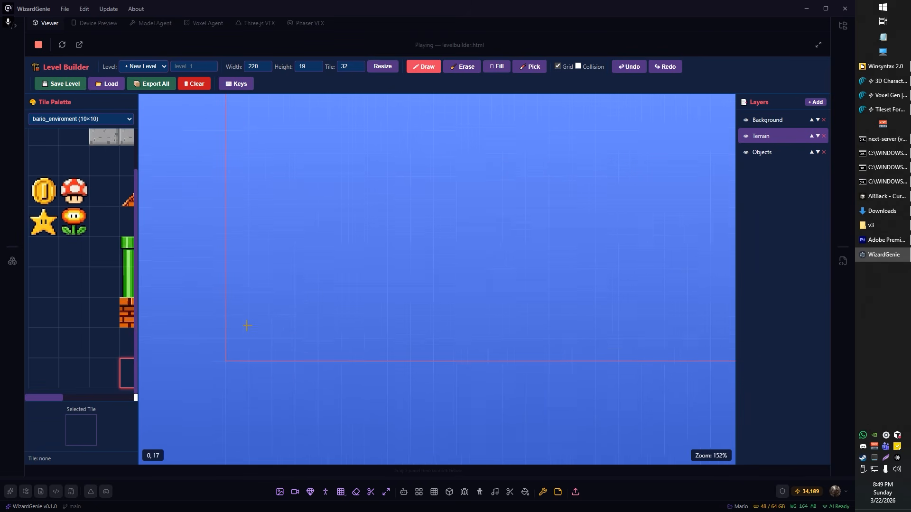
left_click(126, 313)
left_click_drag(240, 349, 348, 353)
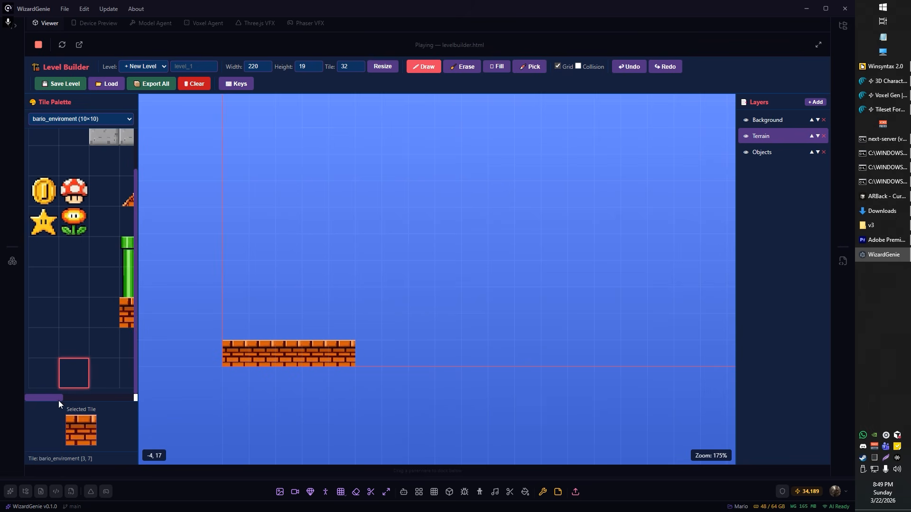
- Place pipe tile [4, 6] on the fifth ground tile and extend the ground by four tiles with brick tile [4, 3]
left_click_drag(58, 400, 80, 396)
left_click(120, 283)
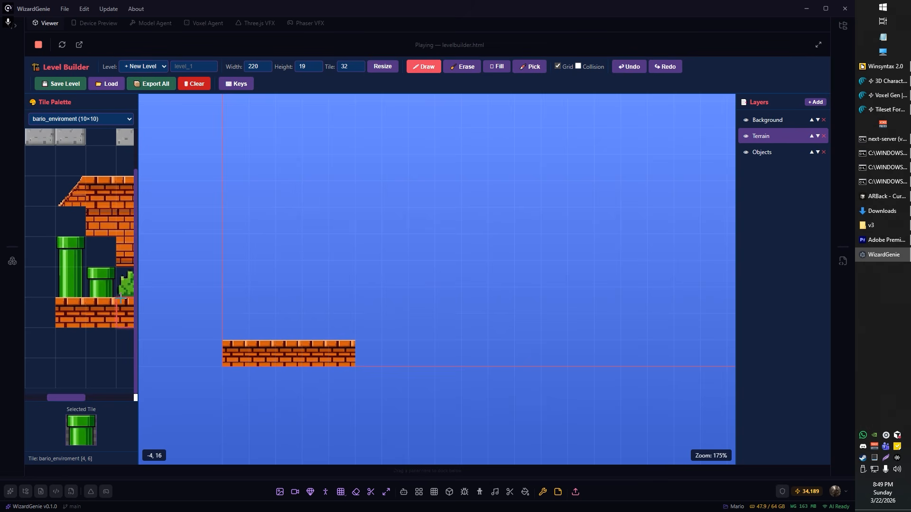
left_click(341, 327)
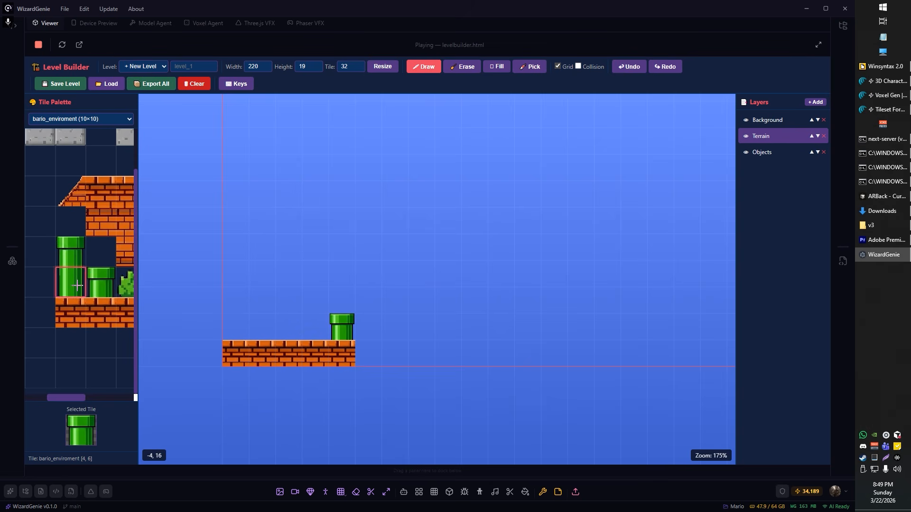
left_click(101, 192)
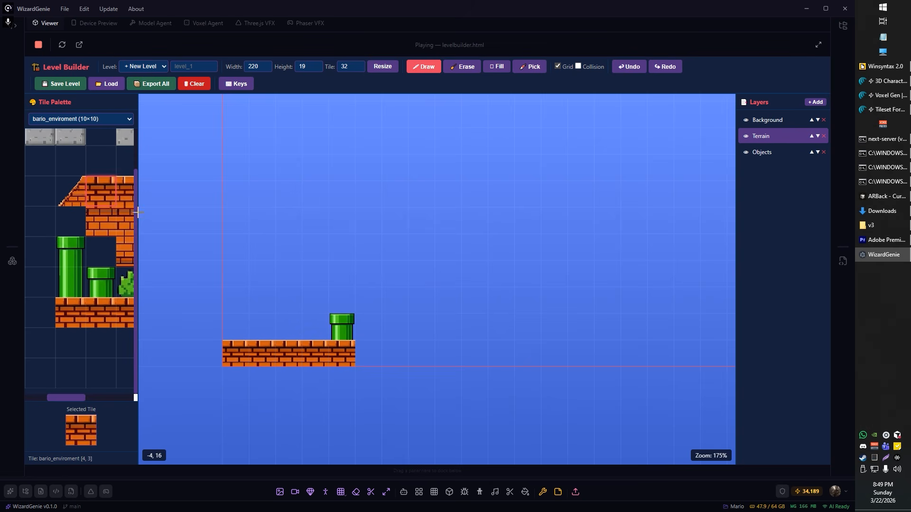
left_click_drag(361, 353, 455, 354)
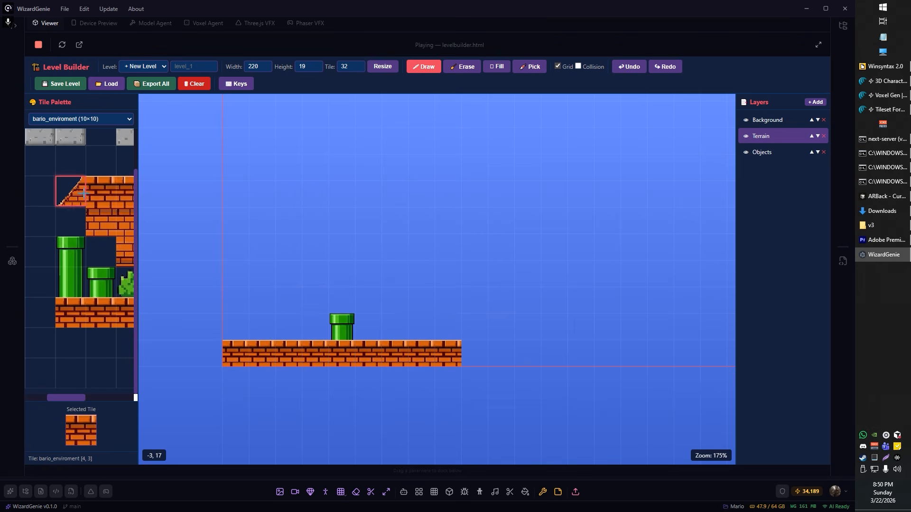
- Add ramp tile [3, 3] one row above and just past the ground's end, with brick tile [4, 4] directly beneath it
left_click(84, 192)
left_click(478, 329)
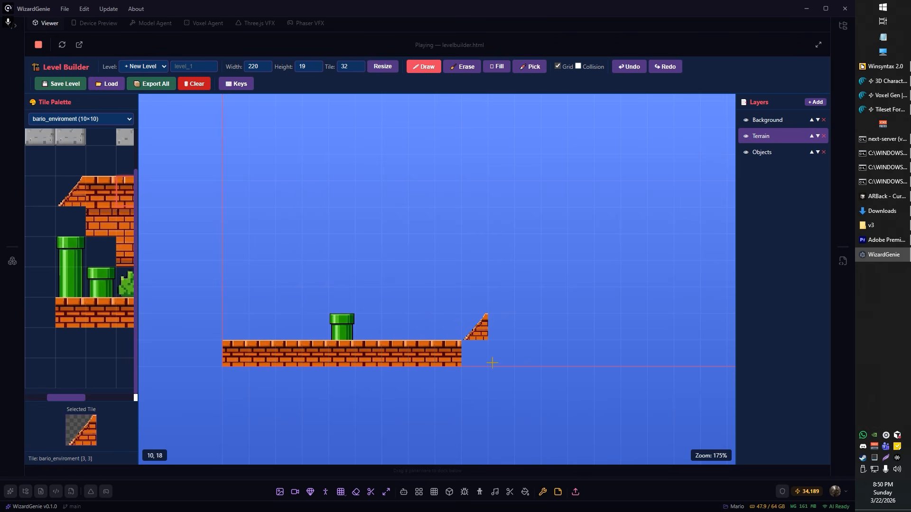
left_click(101, 222)
left_click(474, 353)
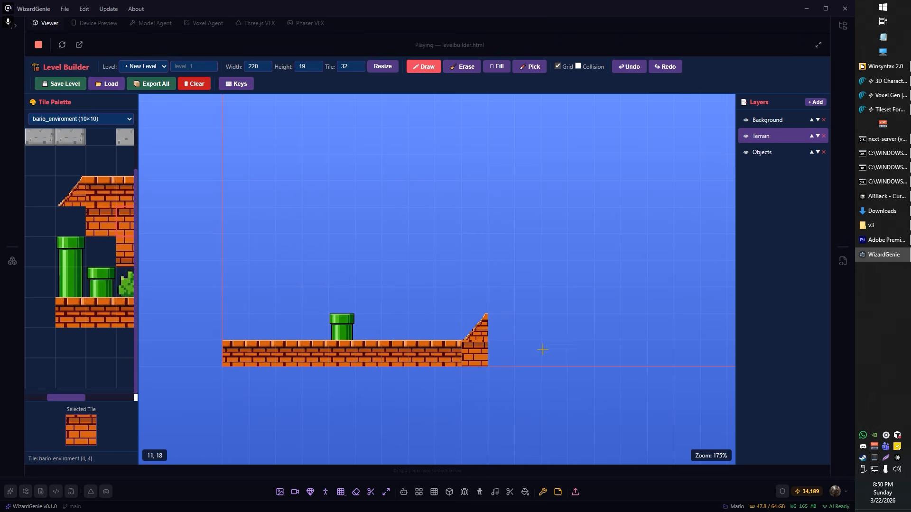
- Replace the brick beneath the ramp at the ground's end with brick tile [4, 7] on the Terrain layer
left_click_drag(542, 349, 452, 345)
scroll(427, 348, "up", 2)
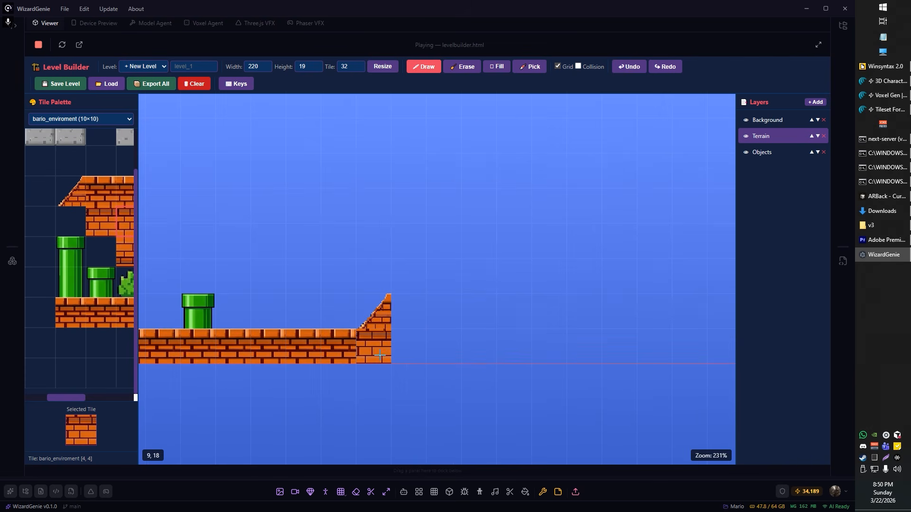
left_click(125, 313)
left_click(377, 350)
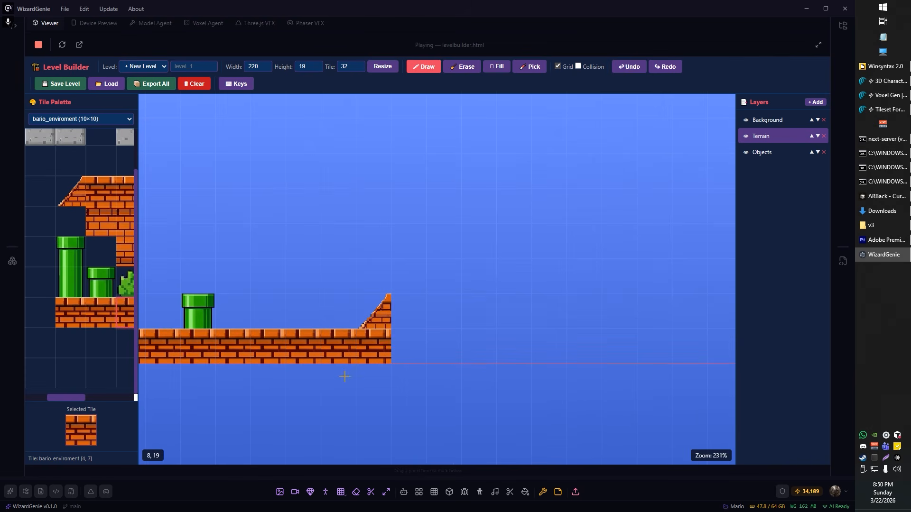
- Pick ramp tile [3, 3] and examine the joint between the two diagonally stacked ramp tiles past the ground's end
scroll(448, 317, "down", 1)
left_click_drag(447, 318, 362, 319)
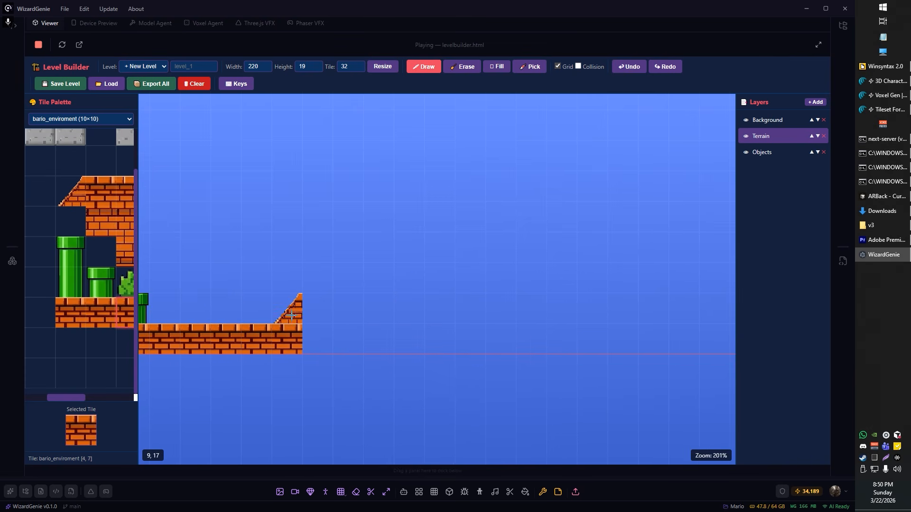
left_click(70, 191)
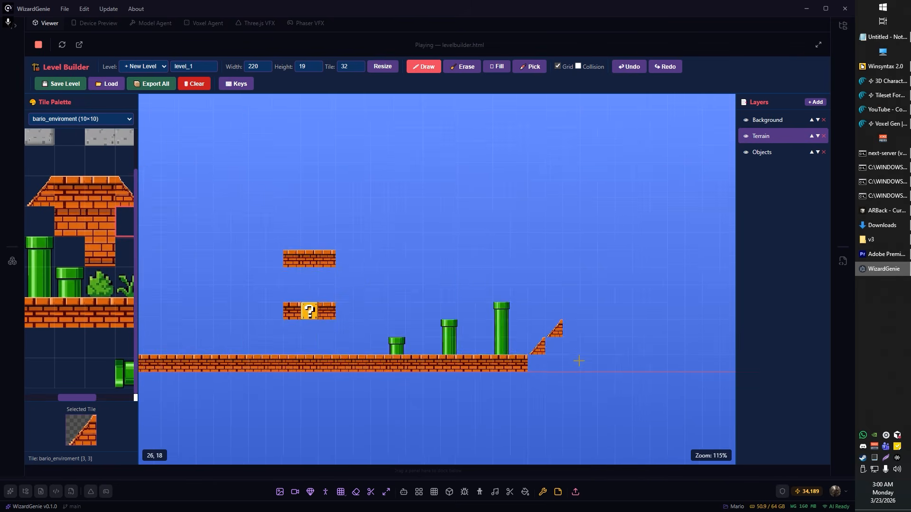
scroll(572, 363, "up", 8)
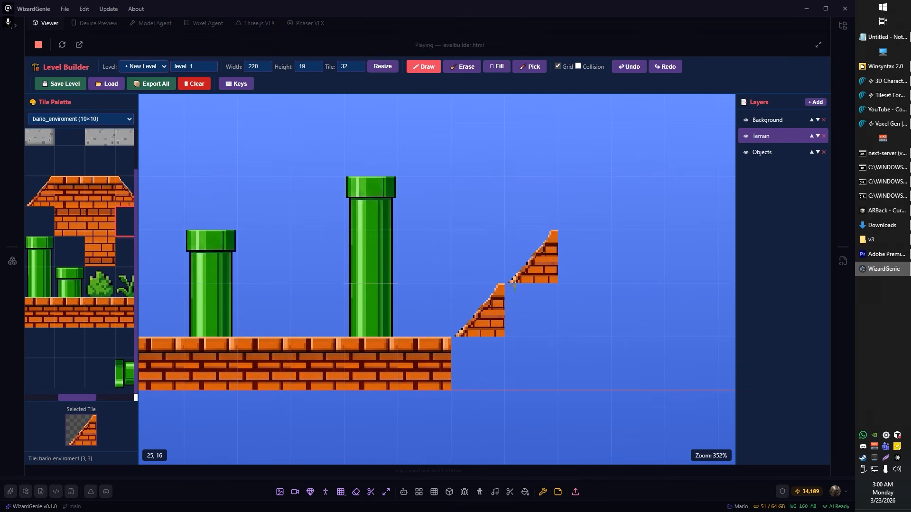
scroll(552, 293, "down", 4)
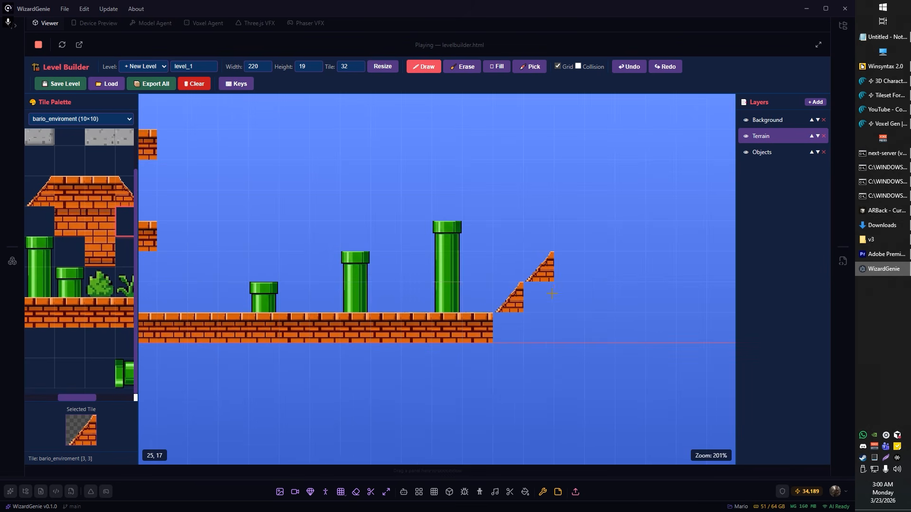
scroll(554, 290, "down", 2)
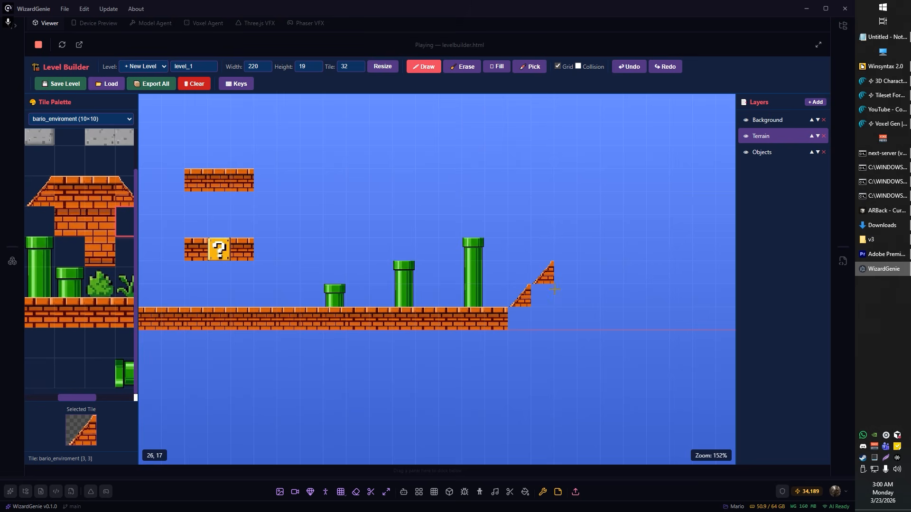
scroll(554, 290, "up", 8)
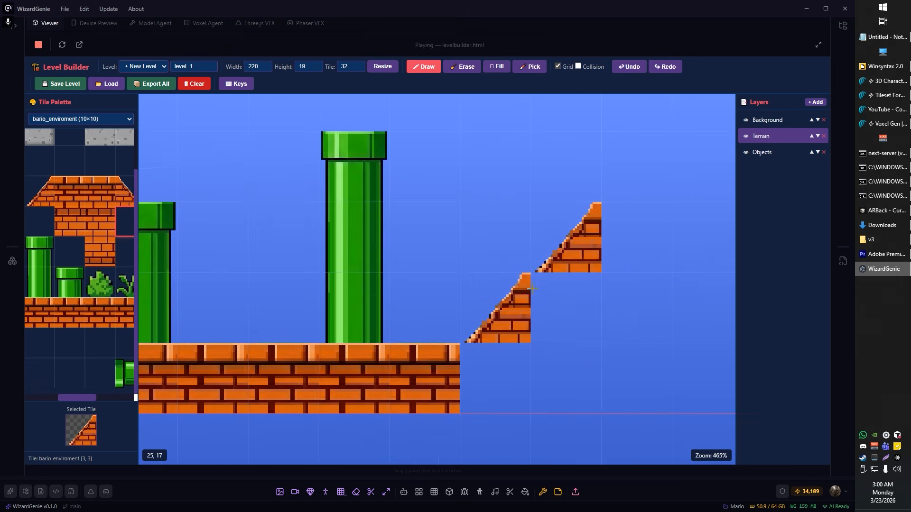
scroll(559, 278, "down", 4)
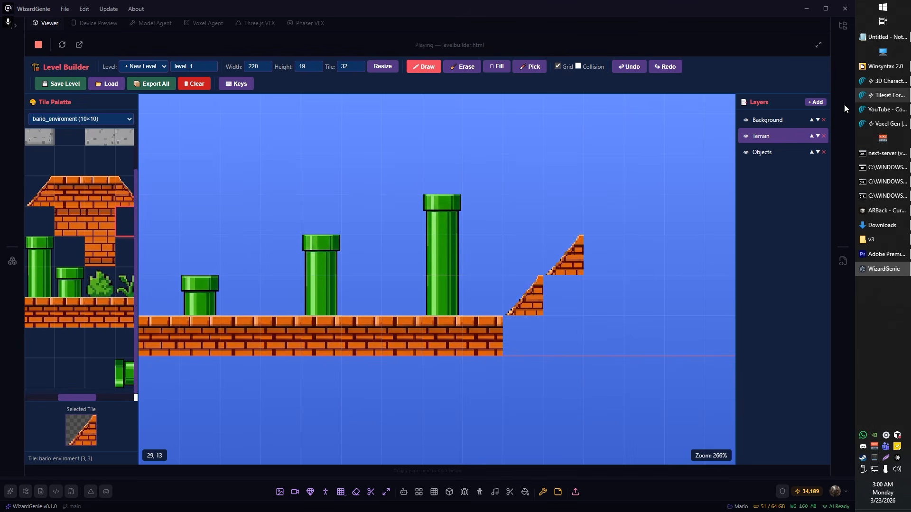
- Switch to Tileset Forge and select the first brick tile of the ground strip under the tall pipe as the copy source
left_click(883, 97)
scroll(505, 246, "down", 4)
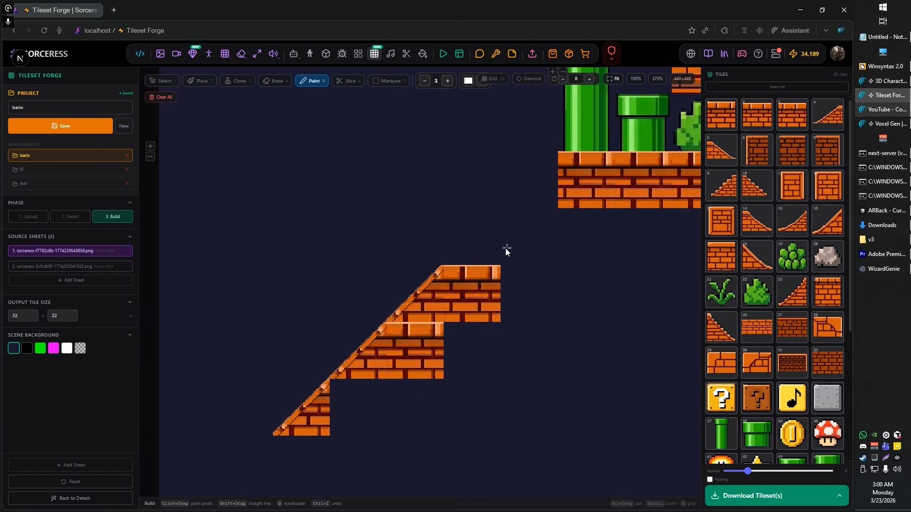
left_click_drag(506, 245, 332, 306)
scroll(358, 291, "down", 3)
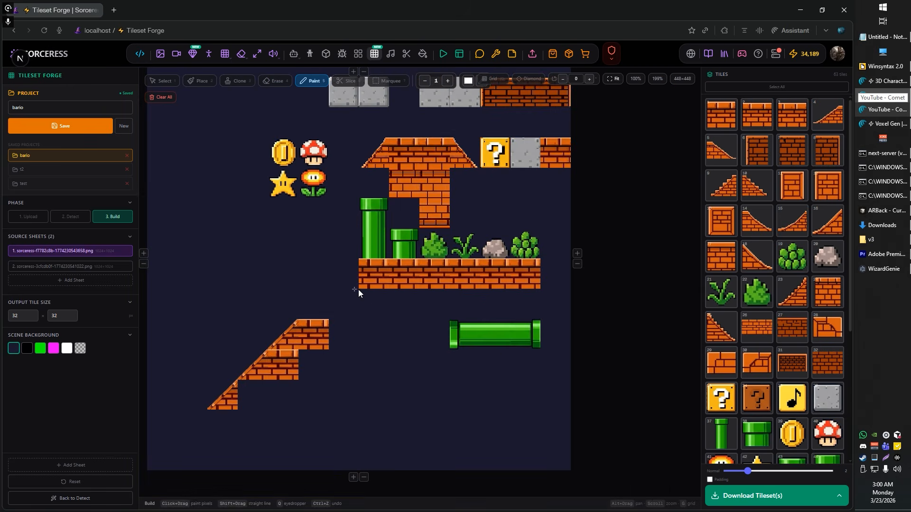
scroll(368, 295, "up", 4)
scroll(419, 284, "up", 1)
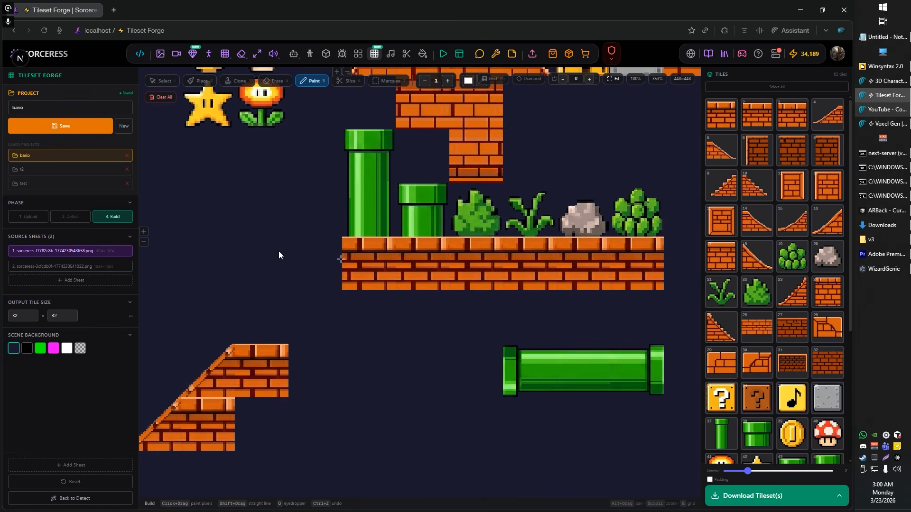
key("1")
left_click(375, 265)
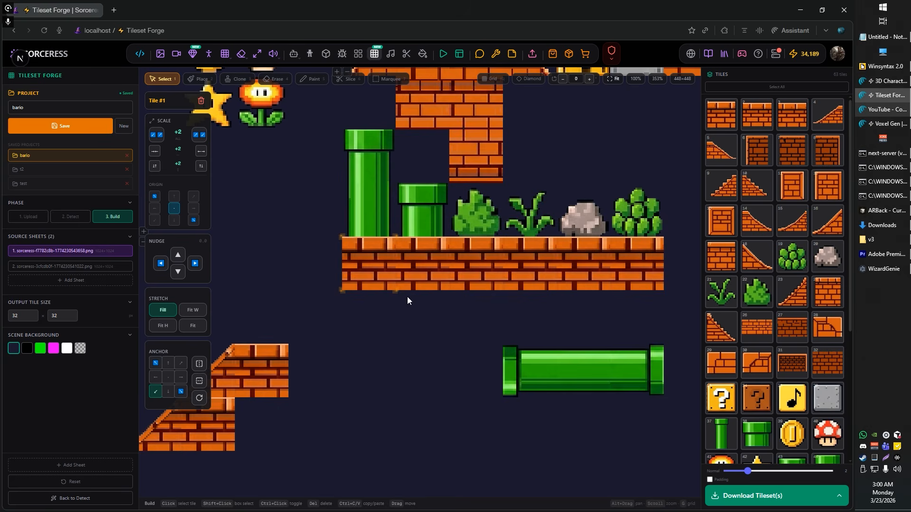
scroll(402, 333, "down", 2)
left_click_drag(392, 379, 459, 286)
scroll(416, 212, "up", 1)
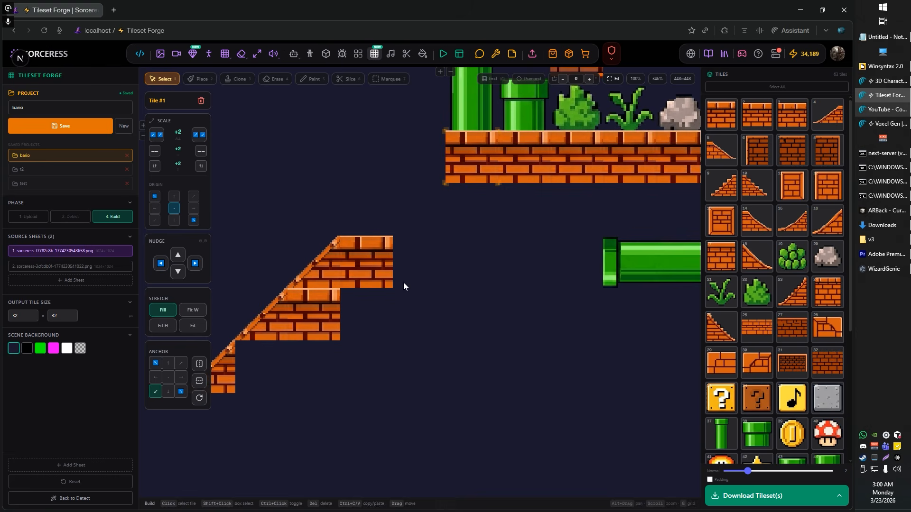
left_click_drag(404, 286, 424, 241)
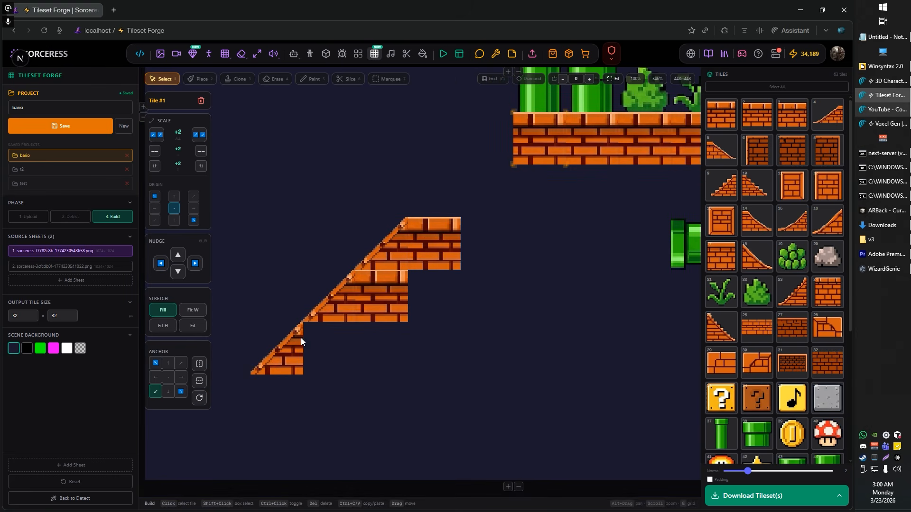
left_click_drag(455, 334, 451, 286)
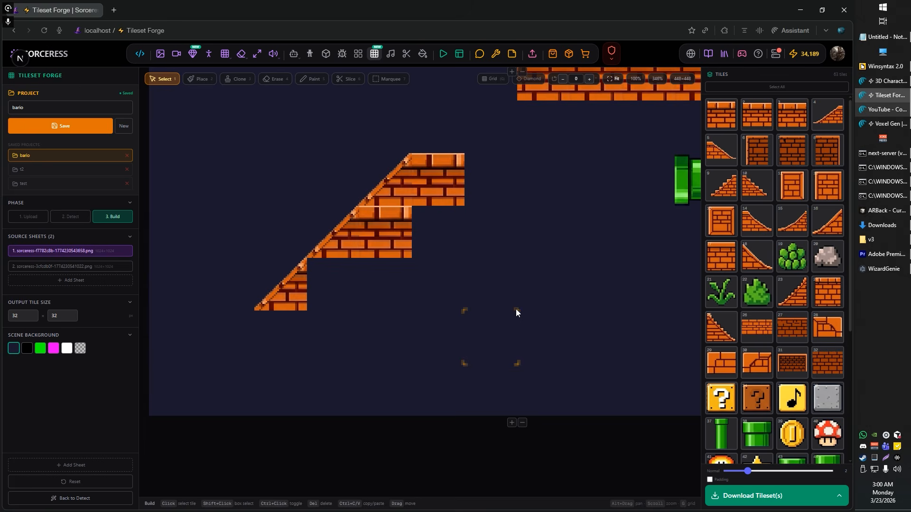
key("ctrl+v")
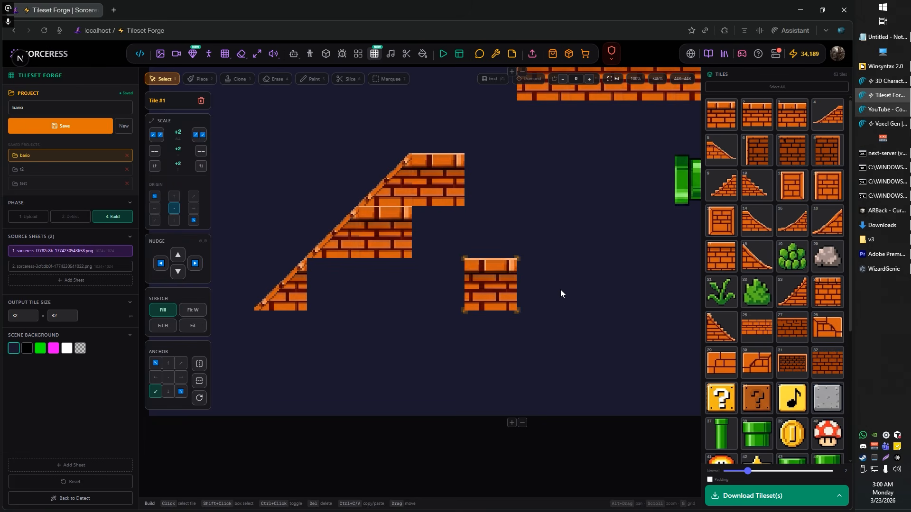
key("ctrl+z")
- Paste two side-by-side copies of the brick tile in the empty area one row below the slope's base
left_click_drag(534, 290, 408, 310)
scroll(409, 309, "down", 2)
key("ctrl+v")
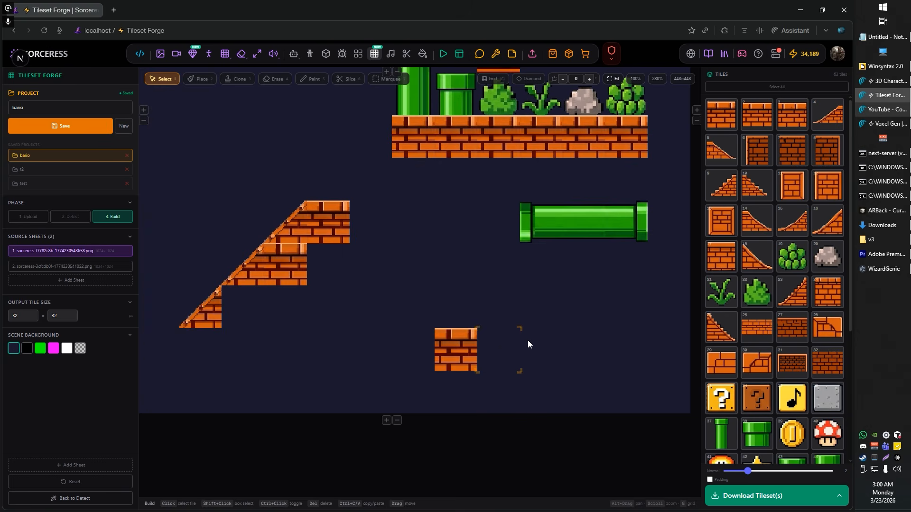
key("ctrl+v")
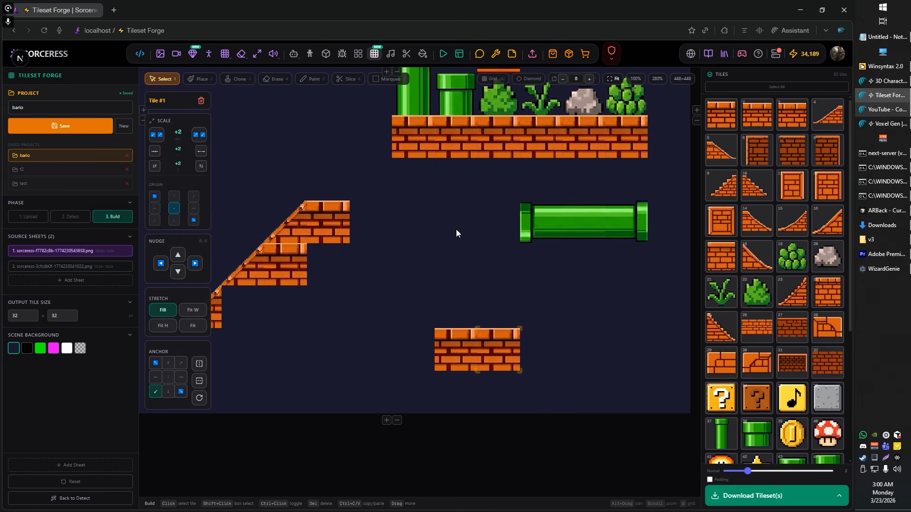
- Paste a third brick tile directly left of the pasted pair and a fourth one diagonally below and left of it
left_click_drag(451, 186, 486, 371)
scroll(486, 371, "down", 3)
scroll(467, 200, "up", 3)
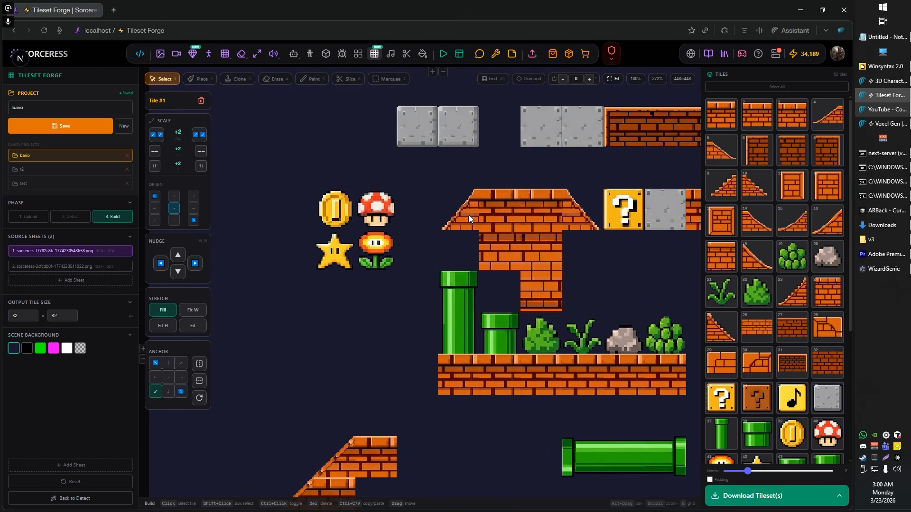
left_click_drag(384, 309, 454, 126)
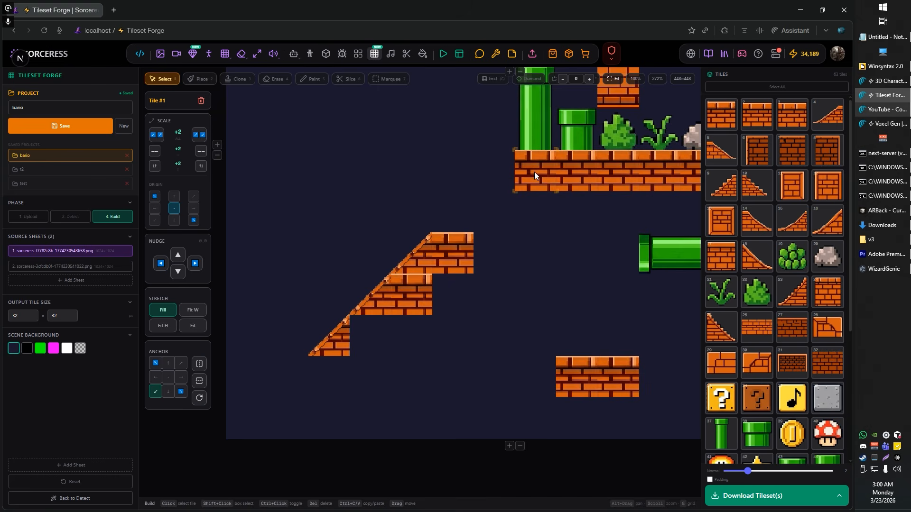
left_click_drag(545, 348, 508, 214)
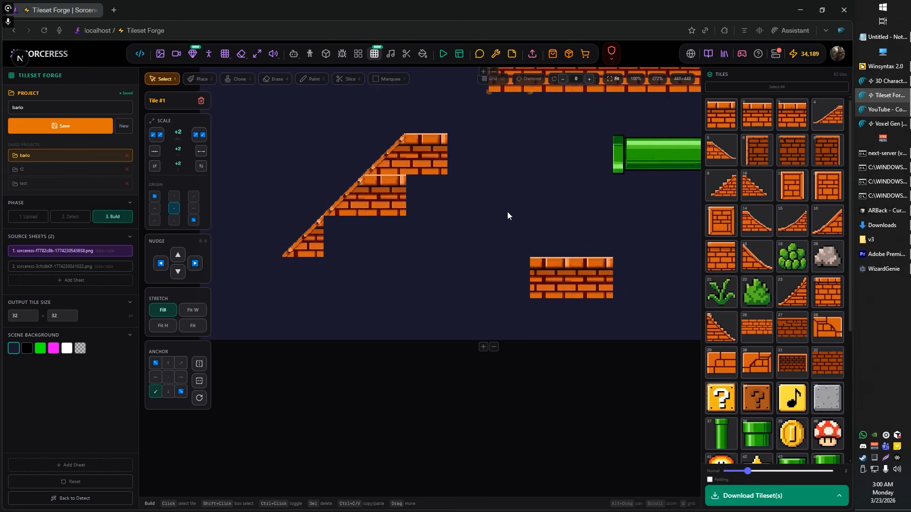
left_click(503, 257)
key("ctrl+v")
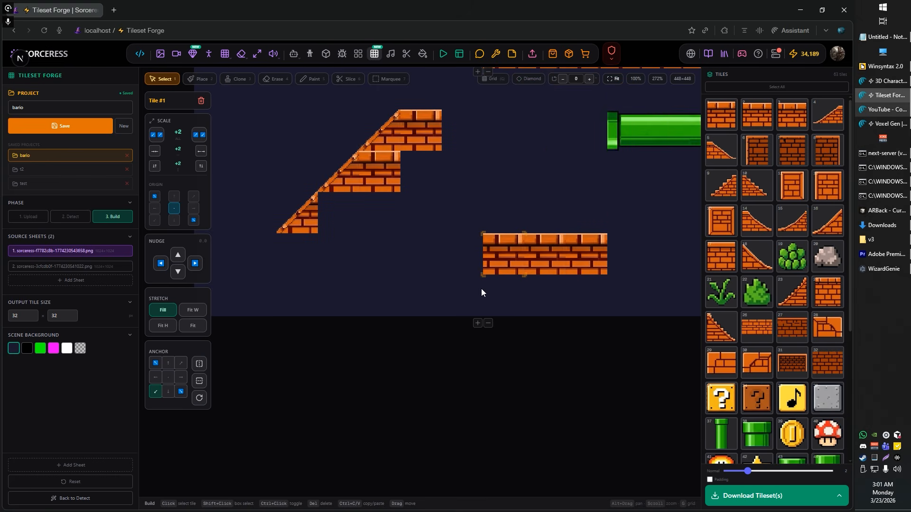
left_click(463, 298)
key("ctrl+v")
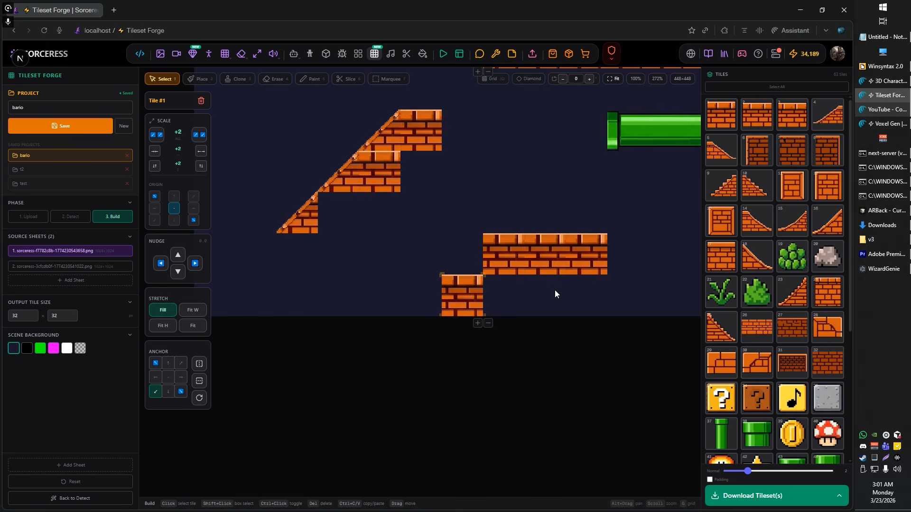
- Extend the canvas downward by two tile rows to 448×512
scroll(554, 290, "up", 1)
scroll(556, 290, "up", 1)
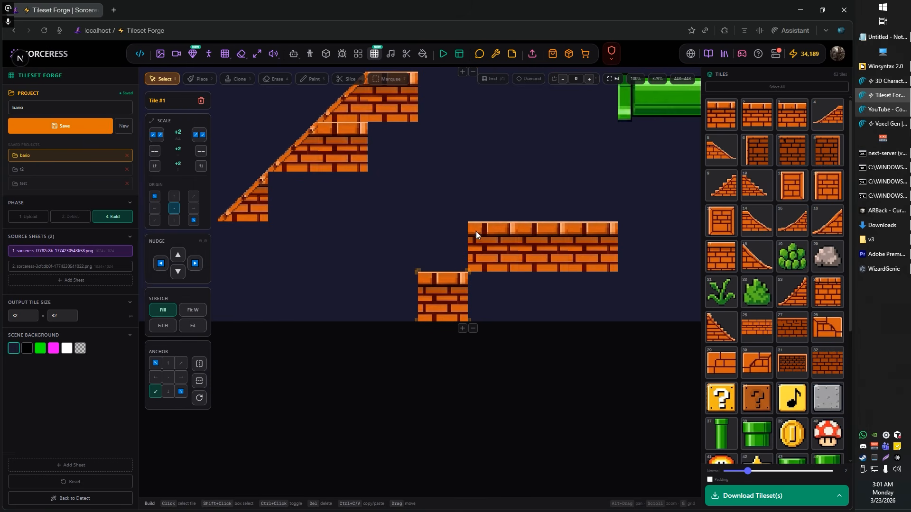
key("6")
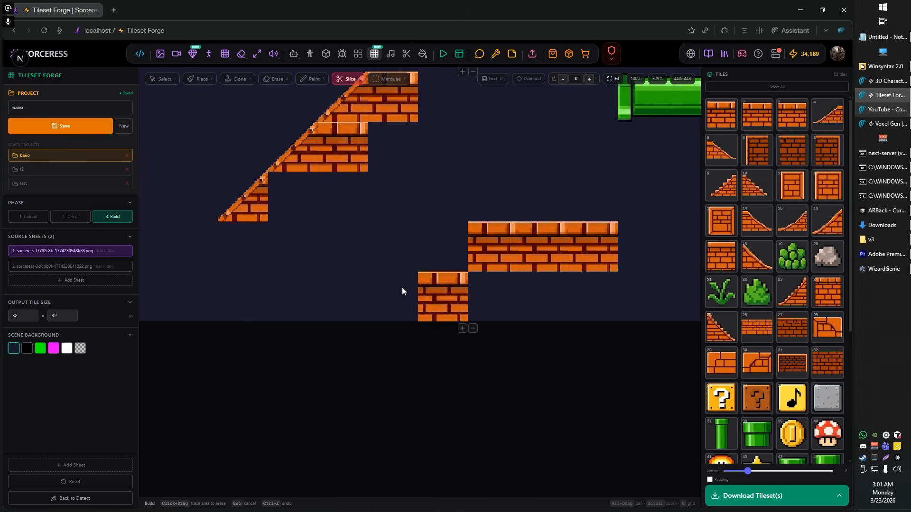
left_click(462, 329)
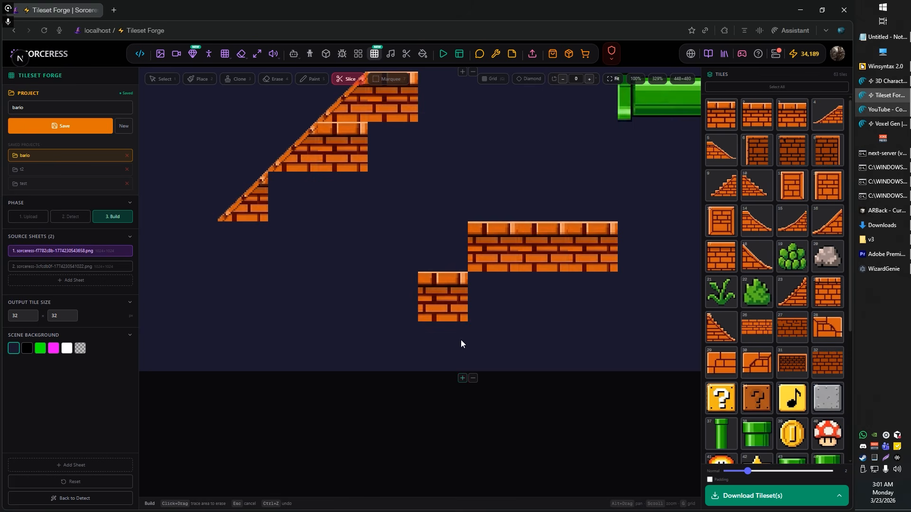
left_click(461, 379)
mouse_move(414, 343)
left_mouse_down()
mouse_move(365, 255)
mouse_move(400, 198)
mouse_move(489, 162)
mouse_move(534, 173)
mouse_move(452, 322)
mouse_move(362, 289)
mouse_move(434, 172)
mouse_move(510, 160)
mouse_move(533, 195)
left_mouse_up()
key("ctrl+z")
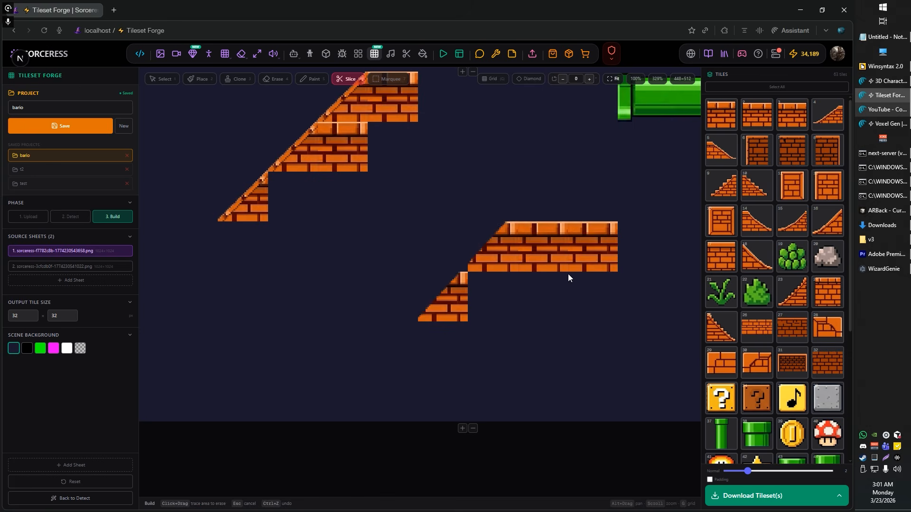
key("ctrl+z")
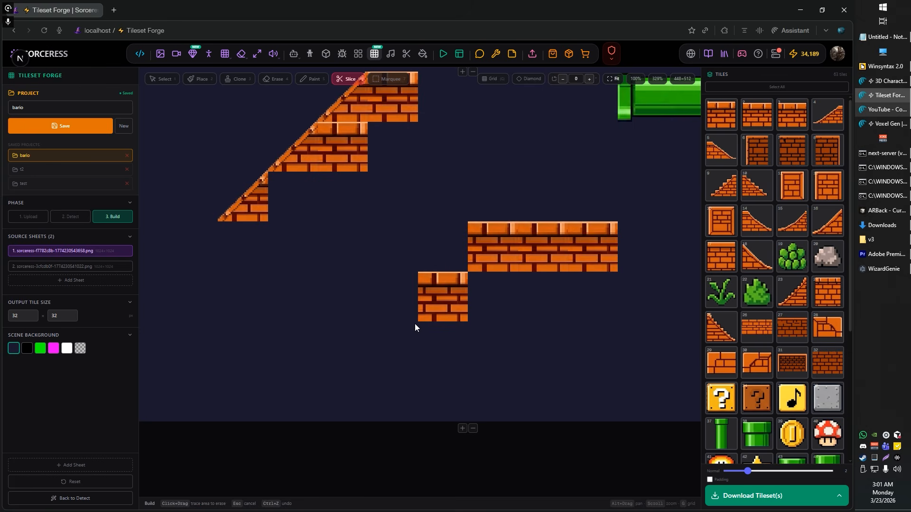
- Slice the upper-left corners off the pasted bricks along a 45-degree diagonal and paste a full brick tile right of the lower slope tile
mouse_move(415, 325)
left_mouse_down()
mouse_move(547, 163)
mouse_move(570, 173)
left_mouse_up()
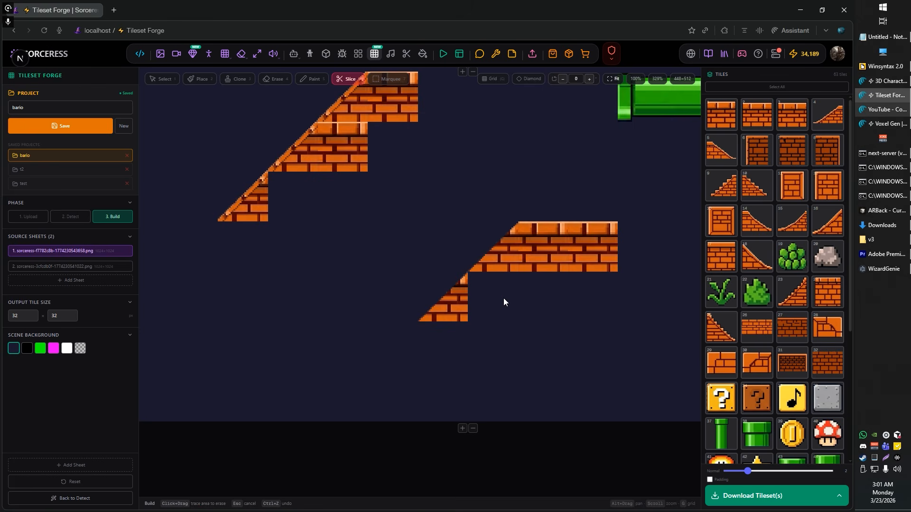
key("1")
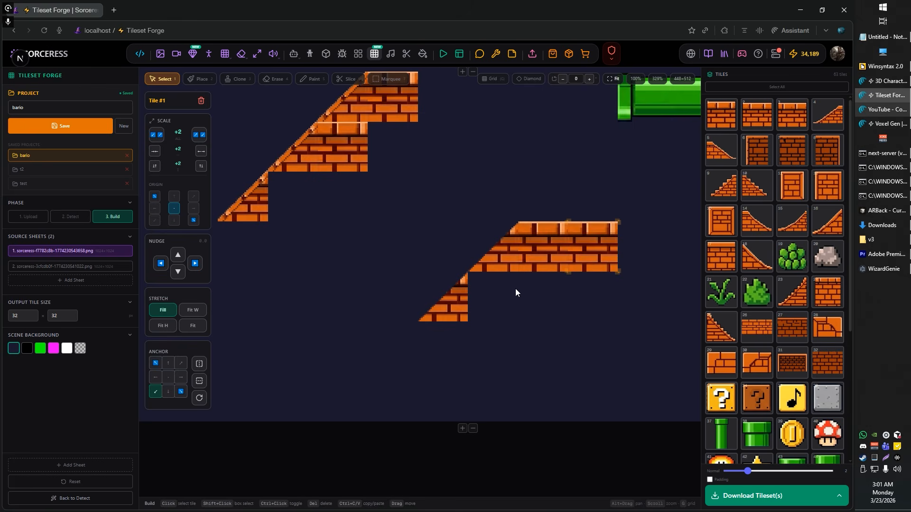
left_click(482, 298)
key("ctrl+v")
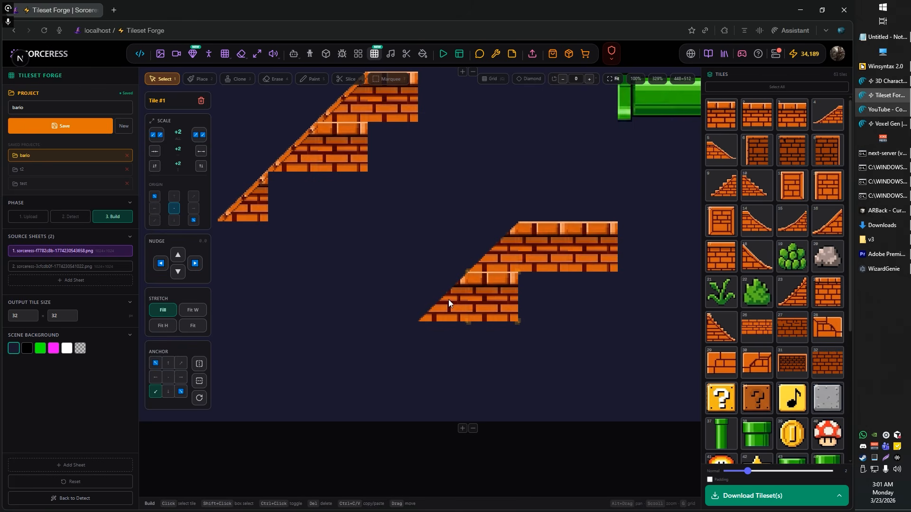
- Marquee-select the pale-edged top course of bricks along the ground platform, starting just past its end, and copy it
left_click_drag(494, 151, 353, 369)
scroll(363, 284, "down", 1)
scroll(360, 250, "up", 2)
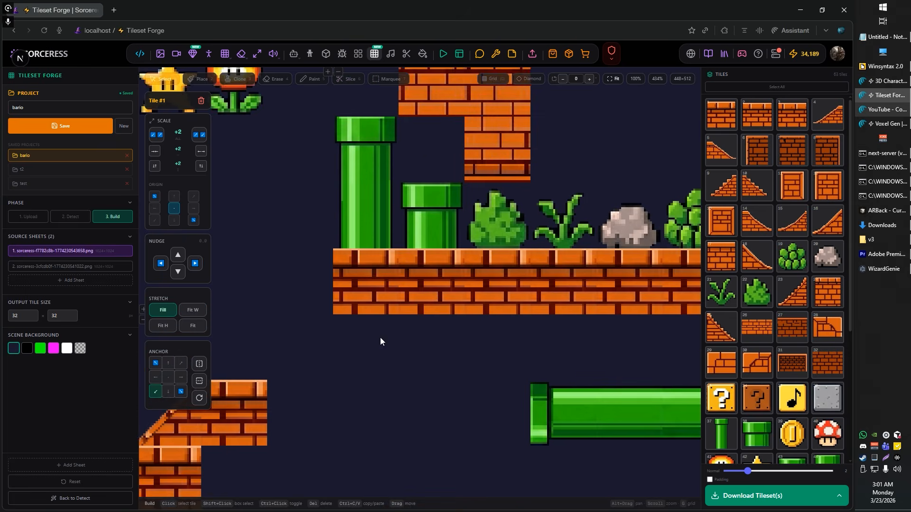
scroll(372, 300, "up", 2)
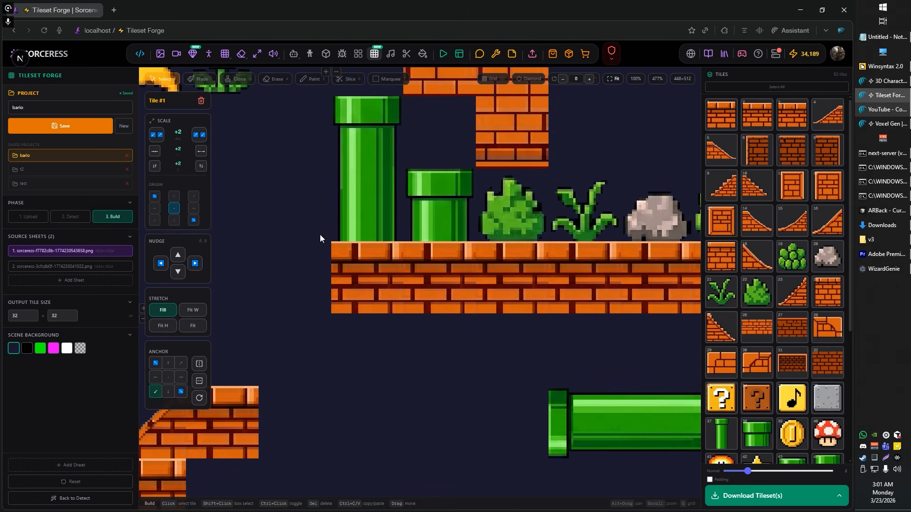
left_click(388, 80)
scroll(317, 248, "up", 2)
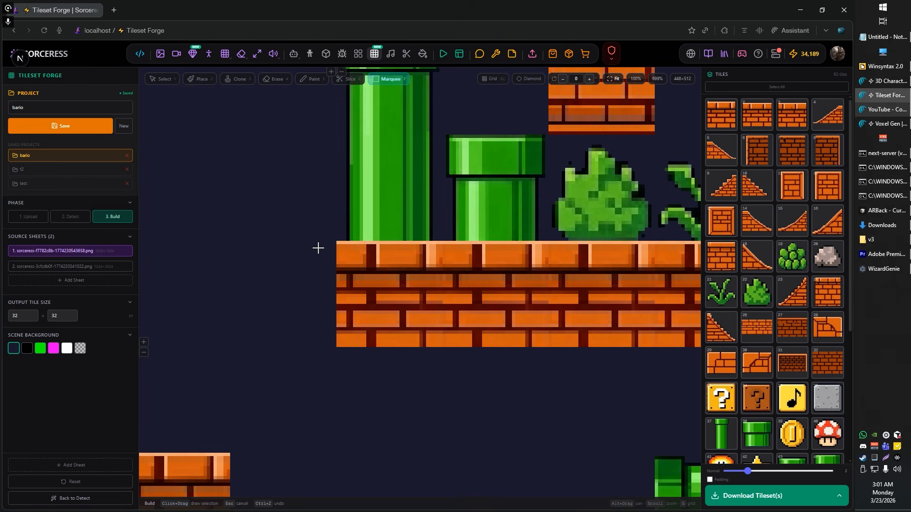
left_click_drag(375, 259, 662, 274)
scroll(536, 258, "down", 5)
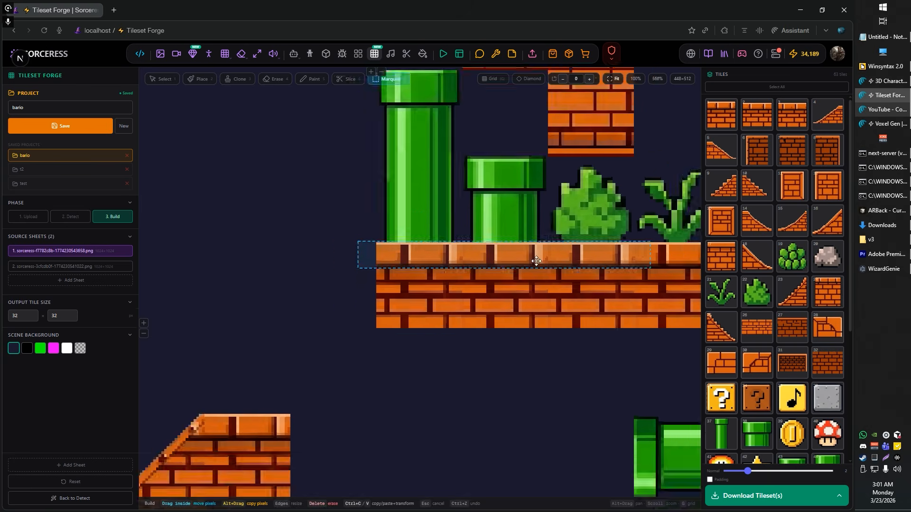
- Try to paste the copied brick strip over the lower sliced slope and rotate it to follow the diagonal
left_click_drag(489, 408, 461, 123)
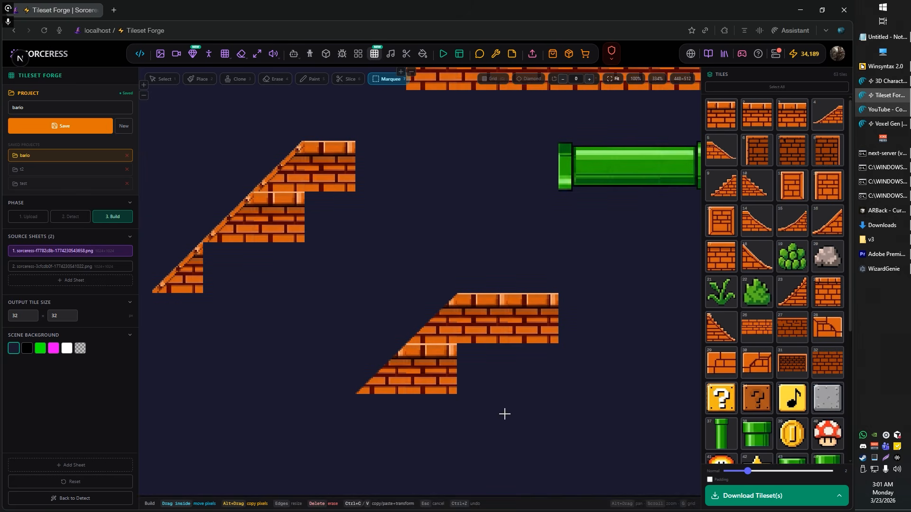
key("ctrl+v")
scroll(488, 297, "up", 2)
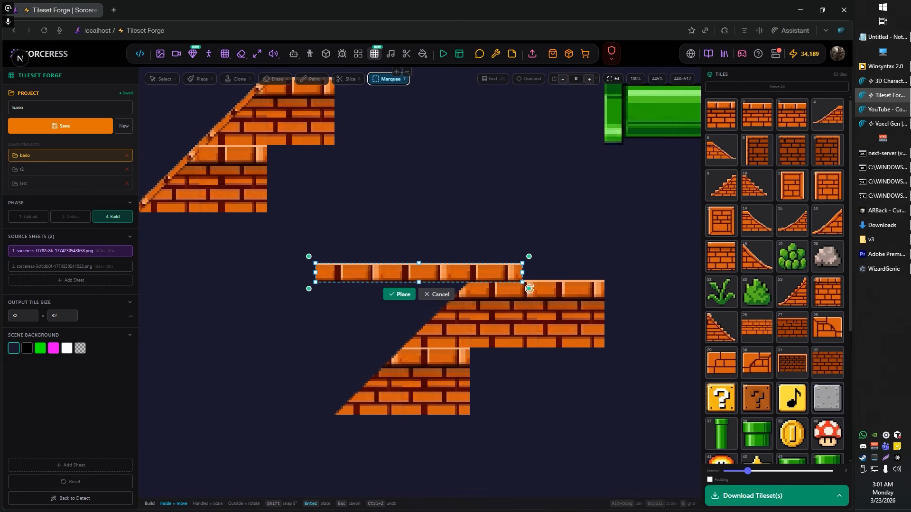
left_click_drag(528, 290, 533, 192)
left_click_drag(456, 231, 444, 316)
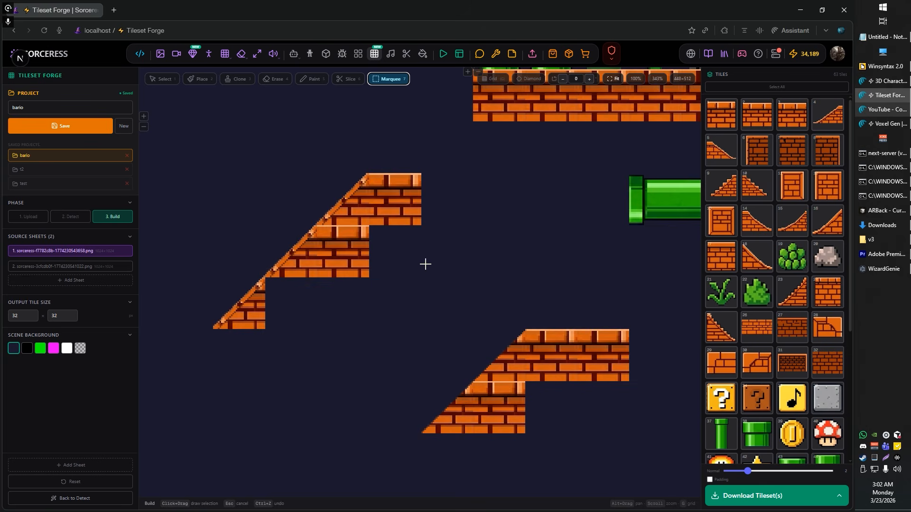
- Delete the full brick tile beside the middle slope tile of the upper ramp
scroll(292, 197, "up", 3)
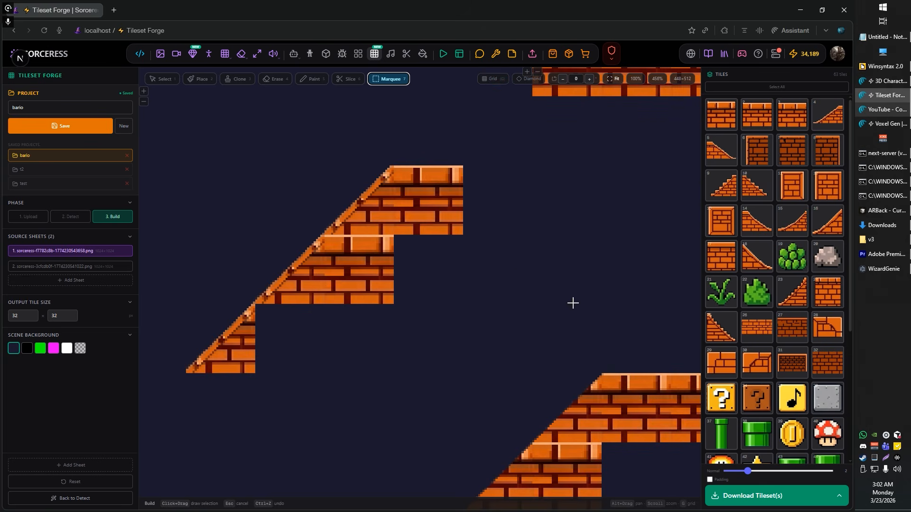
scroll(333, 191, "up", 5)
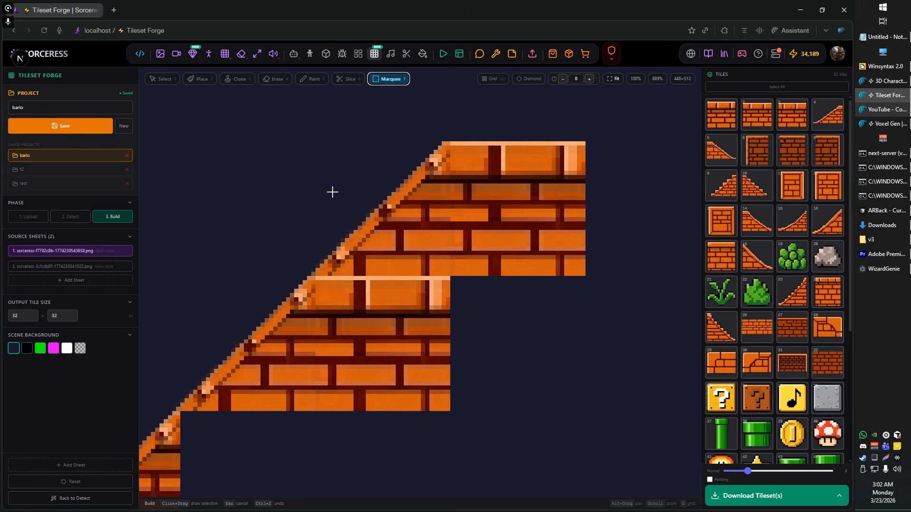
left_click_drag(350, 228, 350, 241)
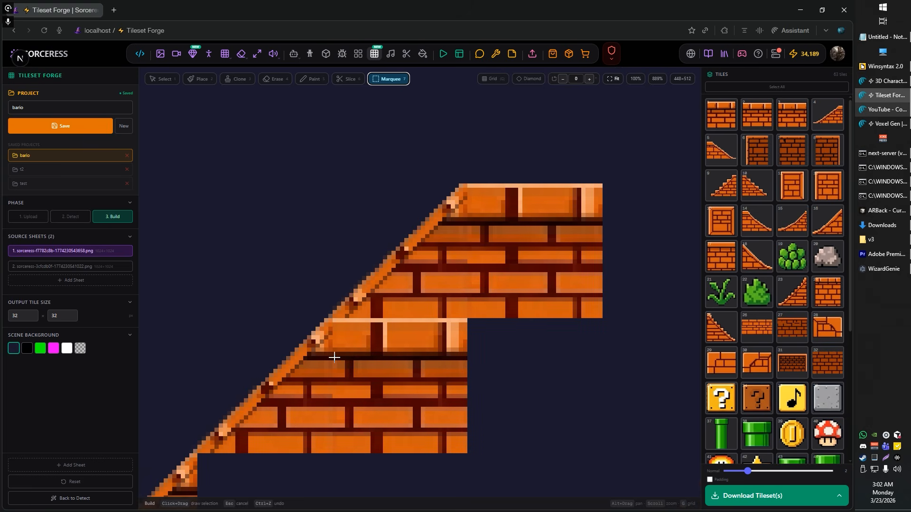
key("1")
left_click(360, 379)
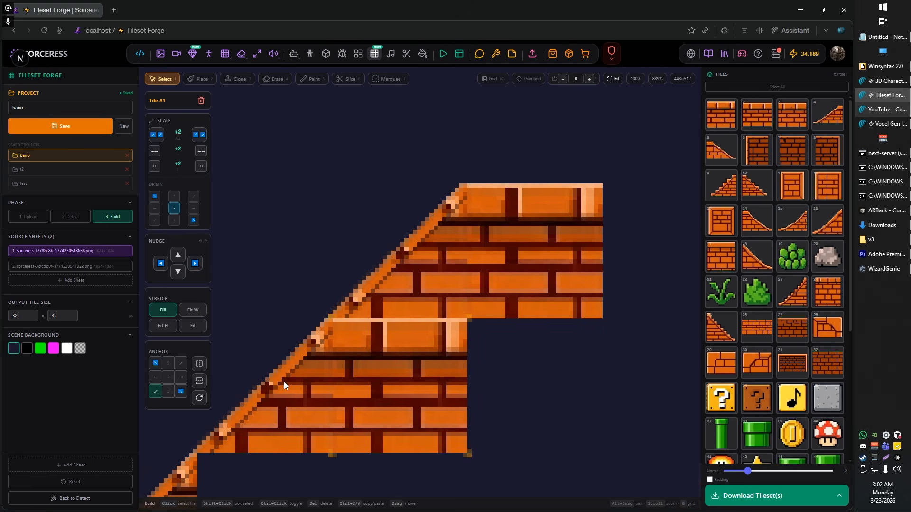
key("Delete")
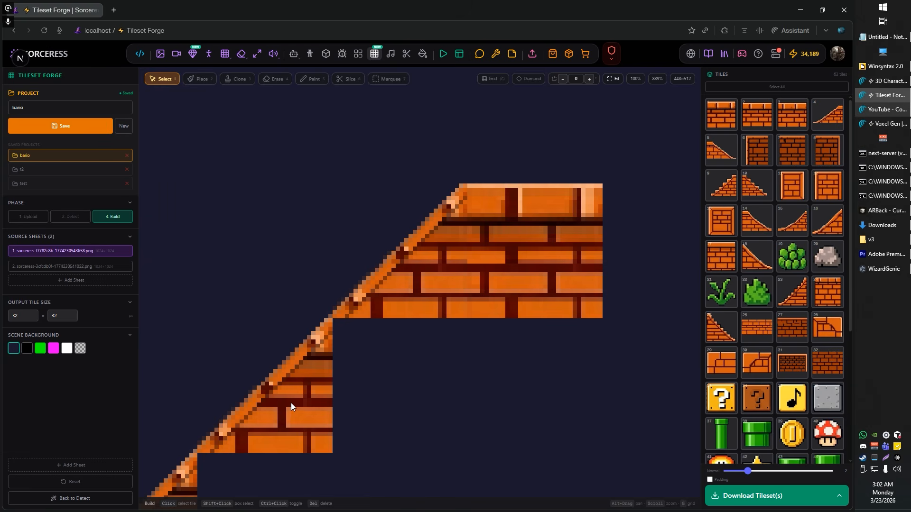
- Sample the brick orange and paint over the dark pixels in the top corner of the upper slope tile with a 1-pixel brush
scroll(427, 368, "up", 1)
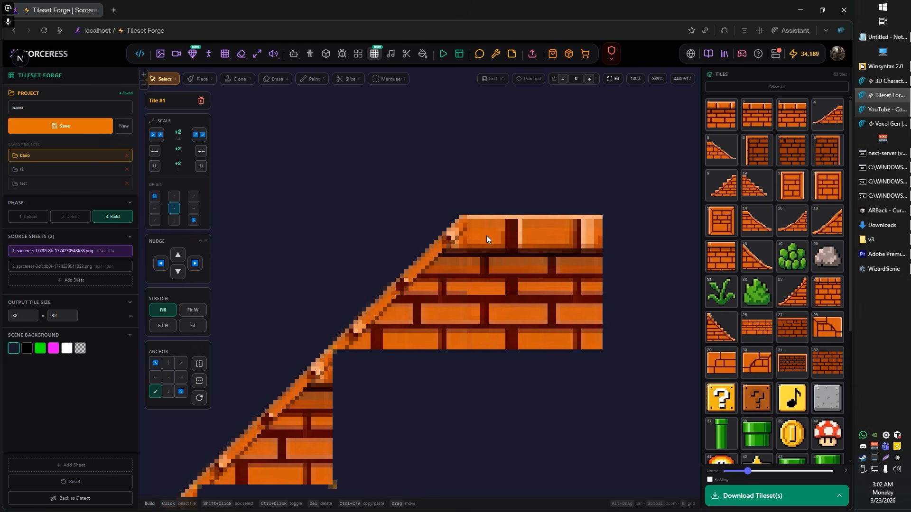
scroll(486, 235, "up", 3)
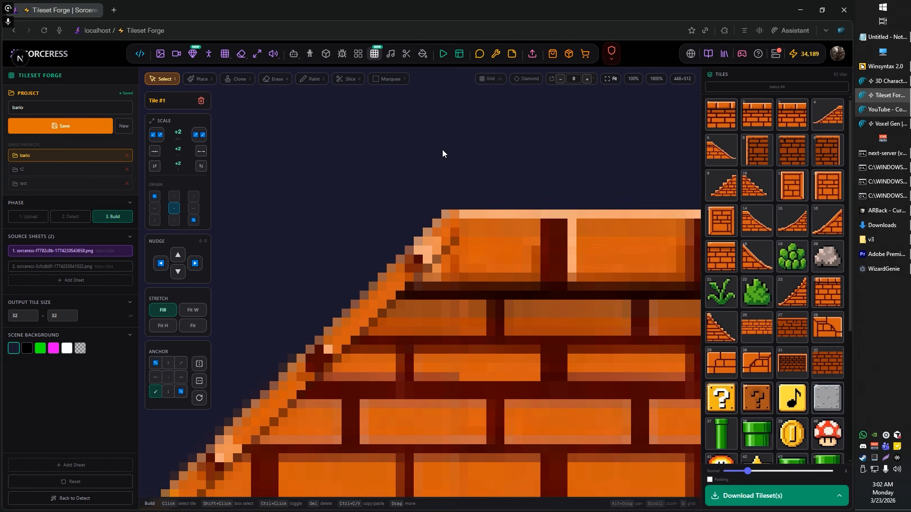
scroll(388, 177, "down", 2)
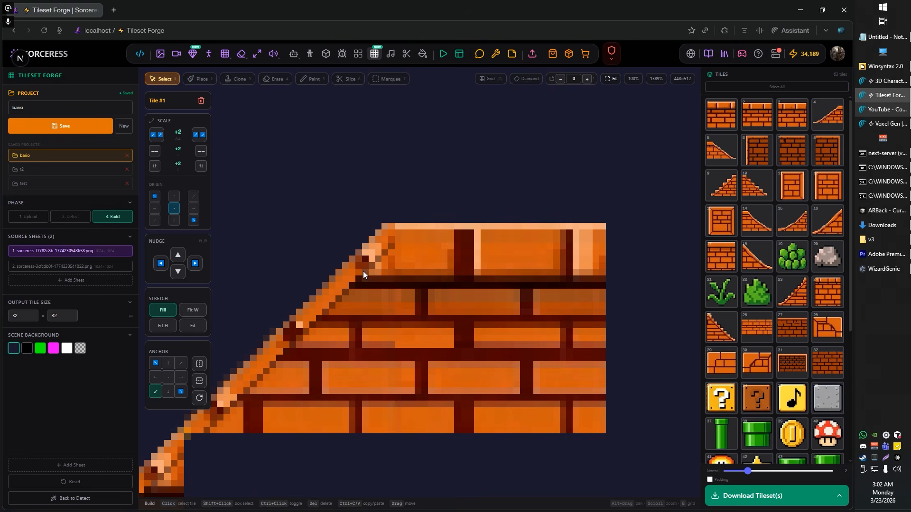
scroll(401, 169, "up", 1)
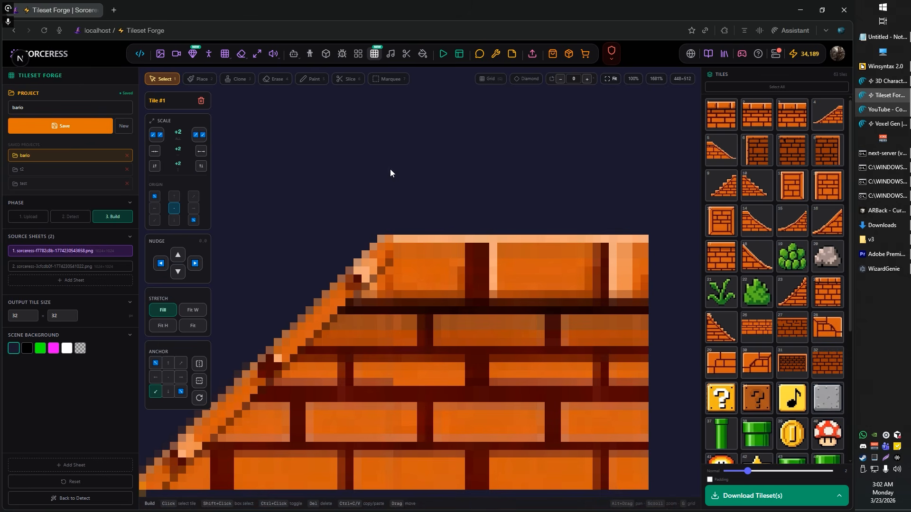
left_click(312, 83)
scroll(441, 249, "up", 2)
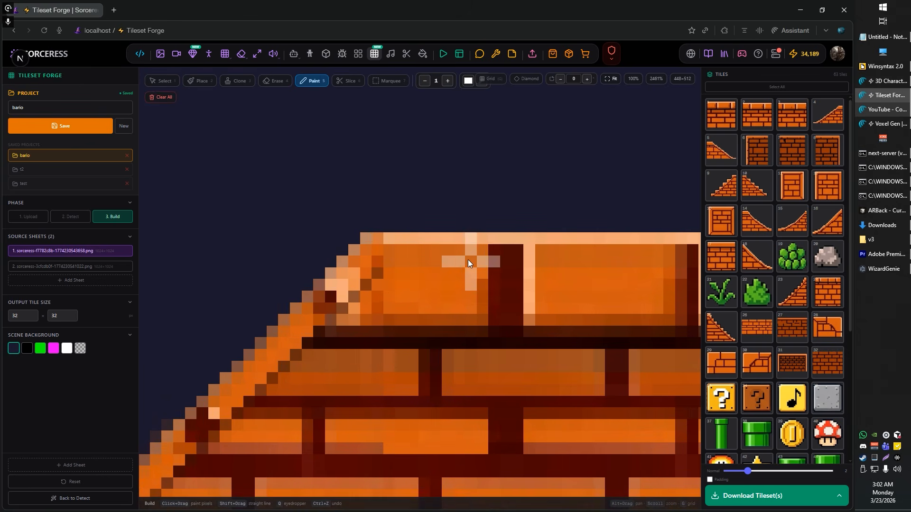
key("q")
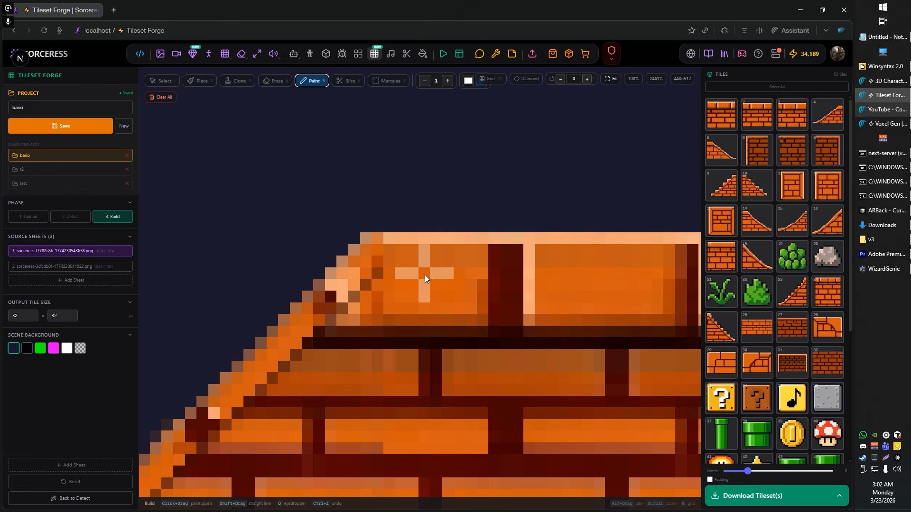
left_click(424, 275)
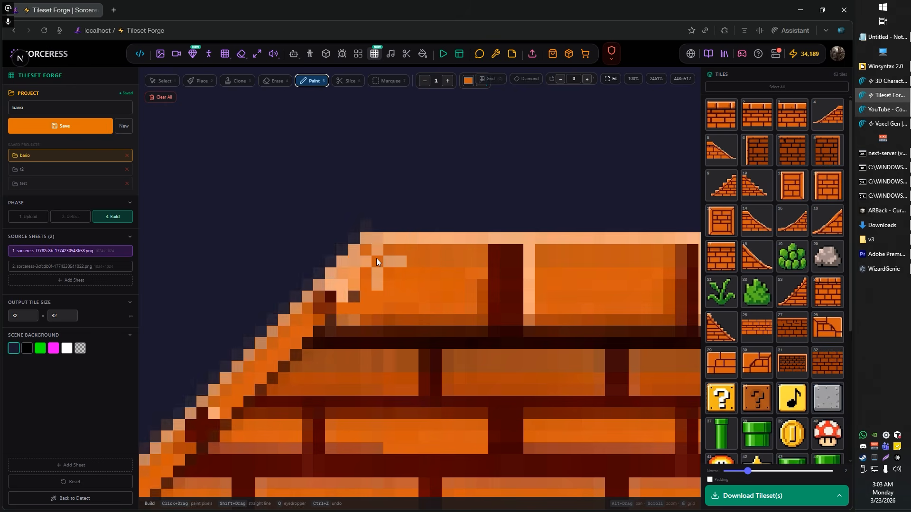
- Paint the remaining pale and dark pixels inside the upper slope tile's top corner orange to clean up its edge
scroll(427, 308, "down", 5)
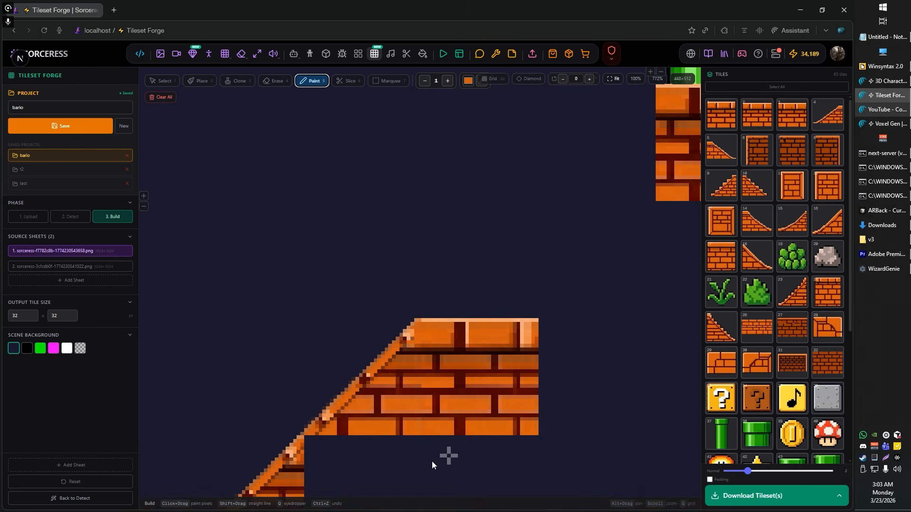
scroll(451, 372, "up", 5)
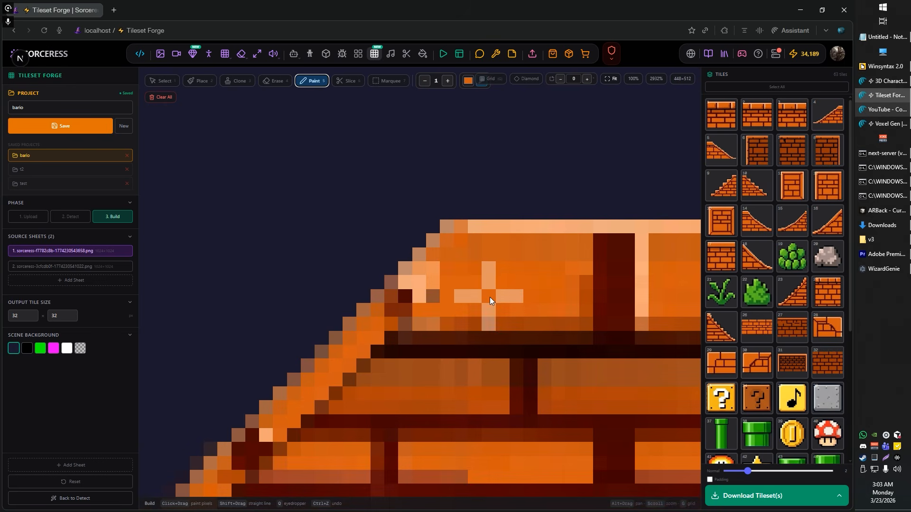
scroll(428, 287, "up", 1)
left_click(429, 271)
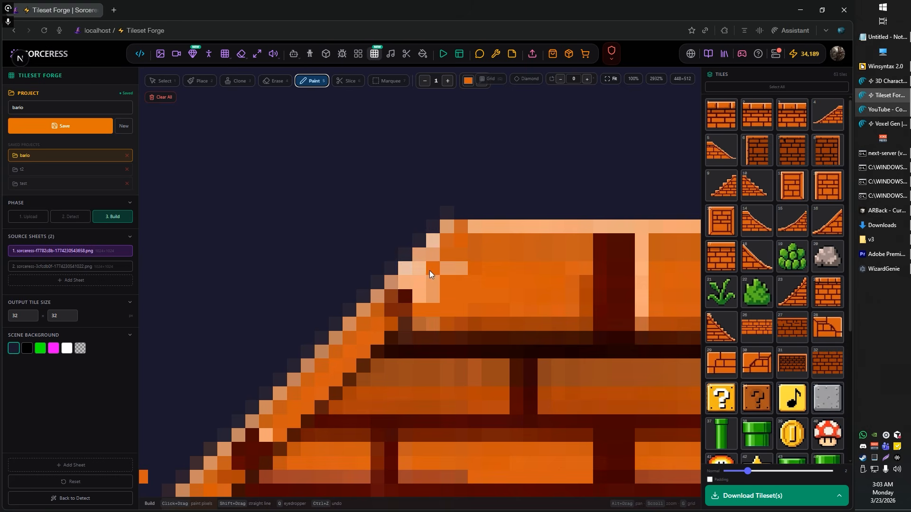
left_click(419, 296)
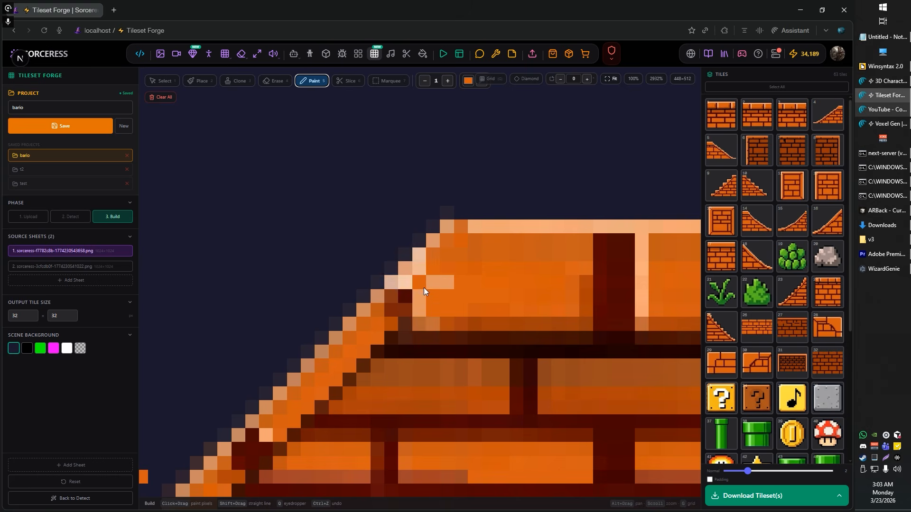
scroll(522, 322, "down", 5)
scroll(511, 360, "down", 3)
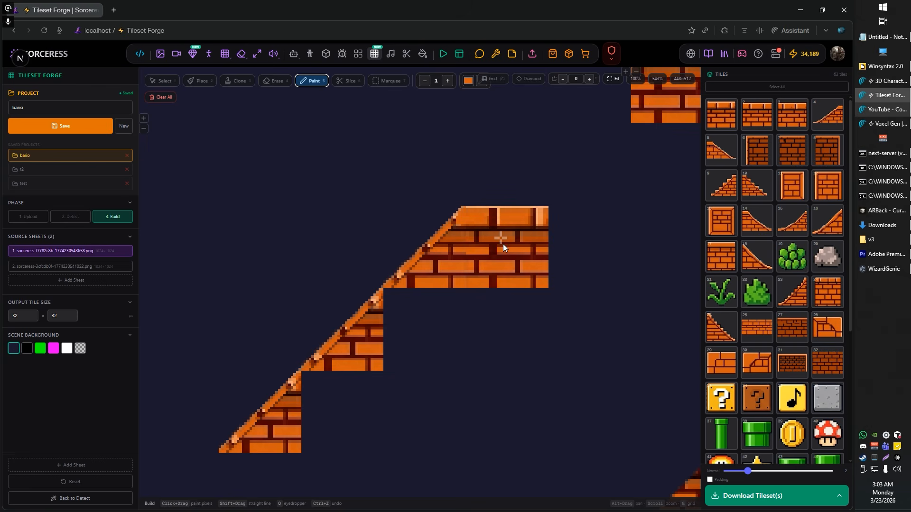
- Copy the full brick tile at the top of the ramp into the empty cell beside the middle slope tile
key("1")
left_click(491, 254)
left_click(433, 330)
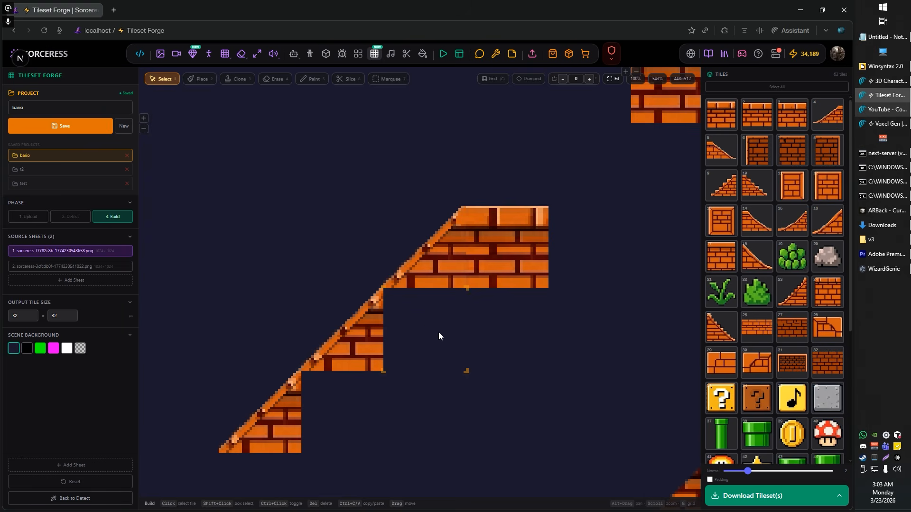
key("ctrl+v")
left_click(557, 383)
scroll(446, 311, "up", 10)
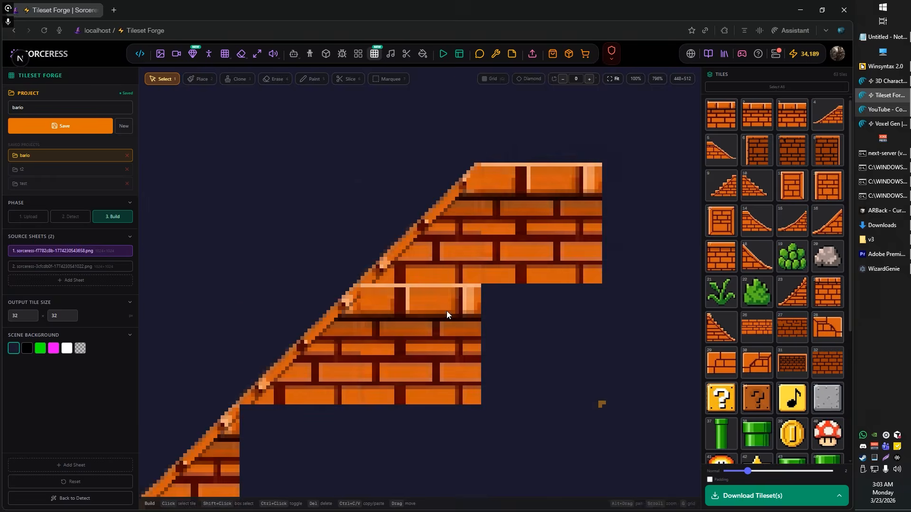
- Paint out the pale top edge and vertical highlights of the middle-row bricks using sampled mortar and brick colors
key("5")
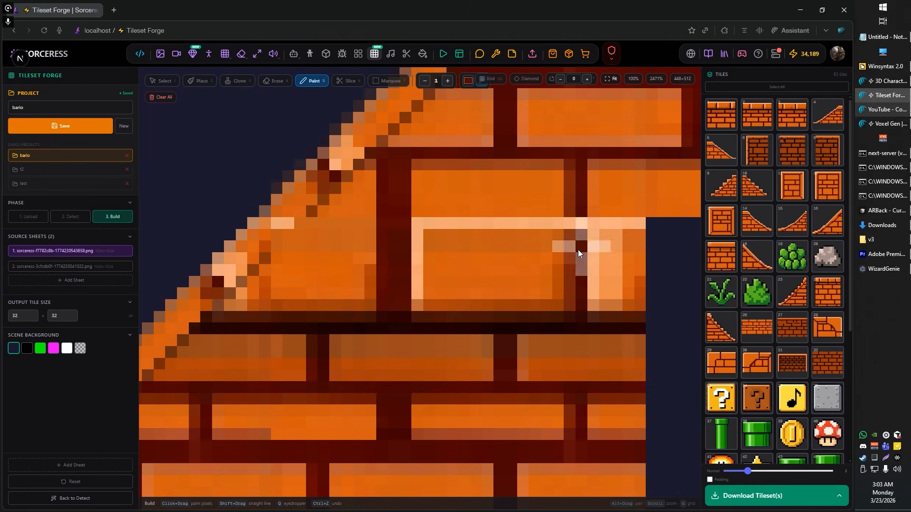
left_click_drag(605, 305, 629, 305)
mouse_move(559, 223)
left_mouse_down()
mouse_move(417, 223)
mouse_move(417, 294)
left_mouse_up()
key("q")
key("q")
key("q")
scroll(407, 284, "down", 10)
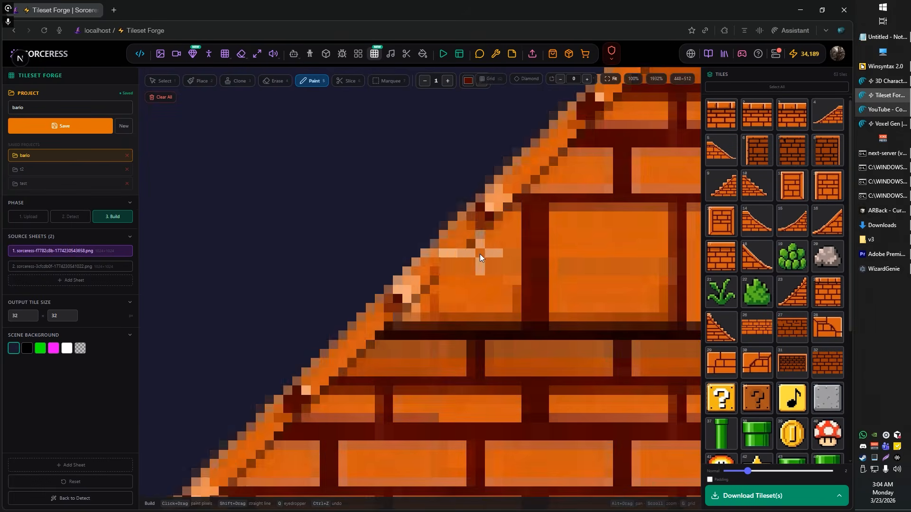
- Copy the retouched middle-row brick tile and paste it into the empty cells of the ramp's bottom row
key("1")
left_click(497, 284)
key("ctrl+c")
key("ctrl+v")
scroll(355, 335, "up", 7)
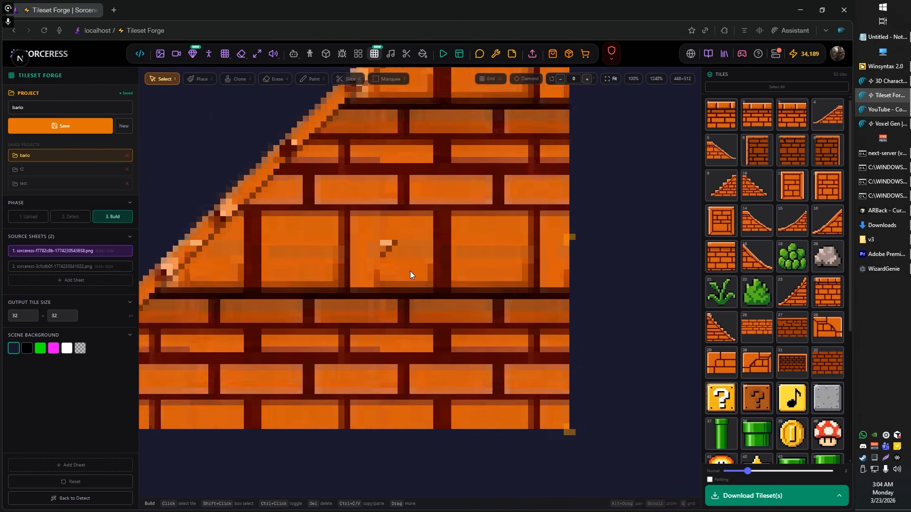
key("5")
scroll(439, 278, "down", 8)
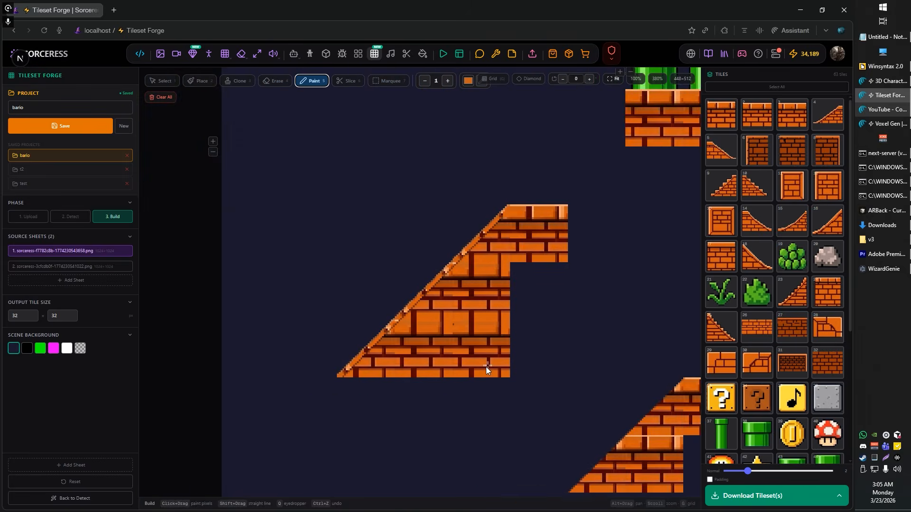
scroll(473, 331, "up", 1)
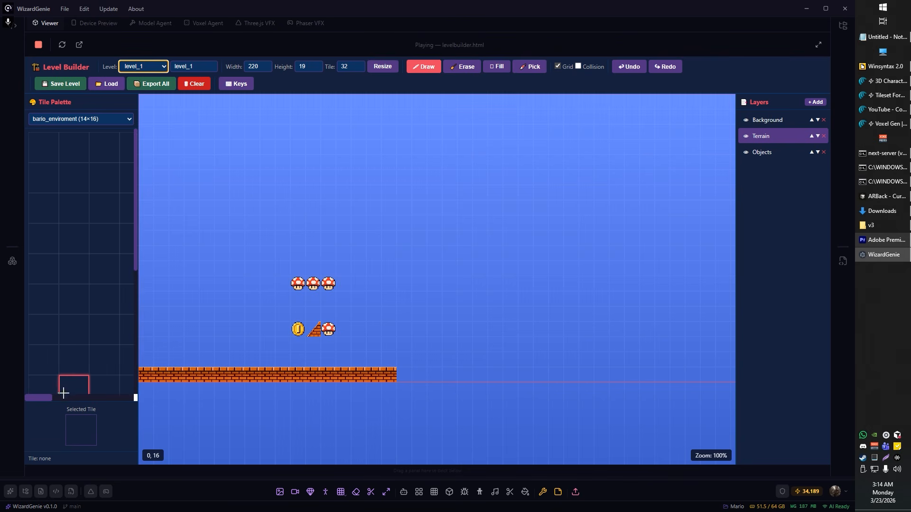
- Switch to WizardGenie's level builder, erase the floating mushrooms, coin and slope tile, and place a green pipe body tile on the ground
mouse_move(329, 330)
left_mouse_down()
mouse_move(322, 283)
mouse_move(296, 294)
left_mouse_up()
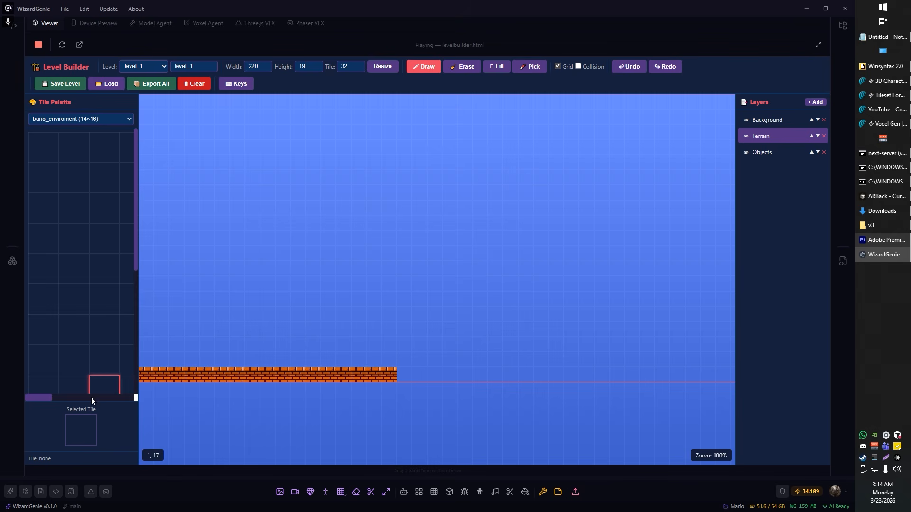
left_click_drag(343, 343, 390, 334)
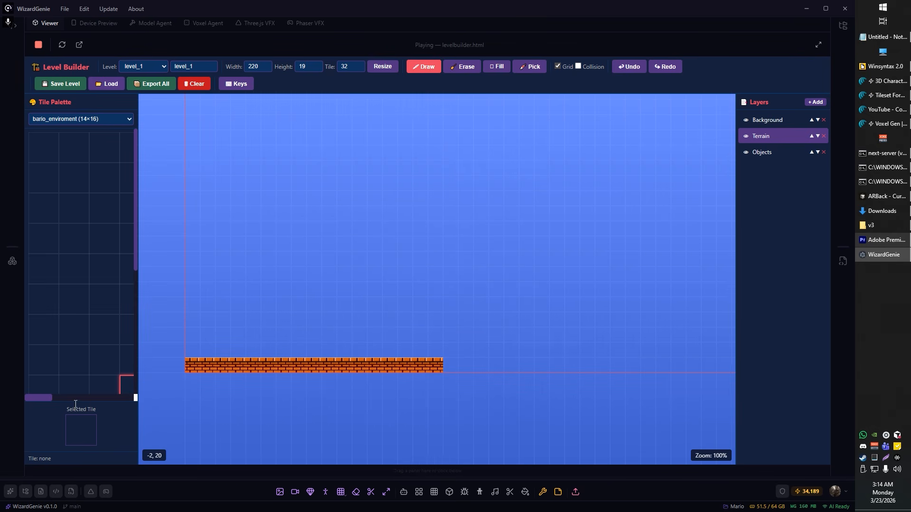
left_click_drag(49, 397, 98, 397)
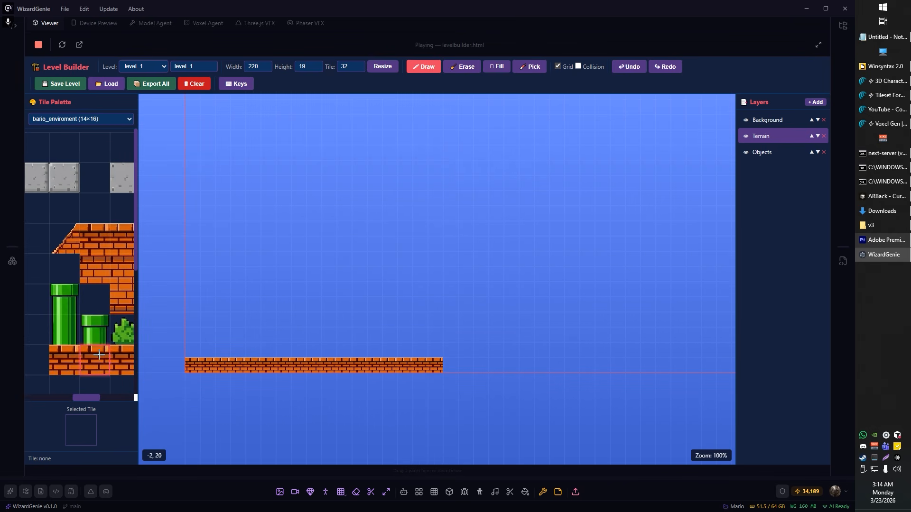
left_click(64, 330)
left_click(343, 355)
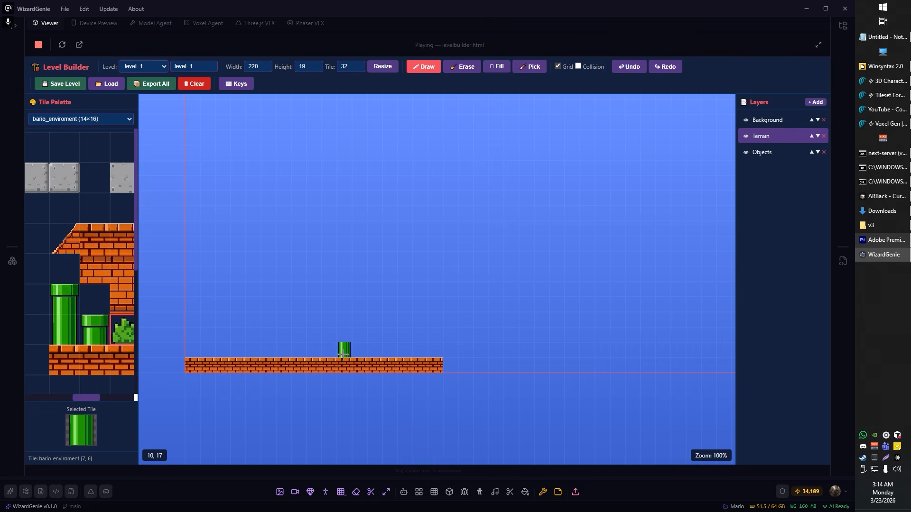
- Place a one-tile green pipe on the ground and cap the existing pipe body to make a two-tile pipe
left_click(95, 330)
left_click(312, 352)
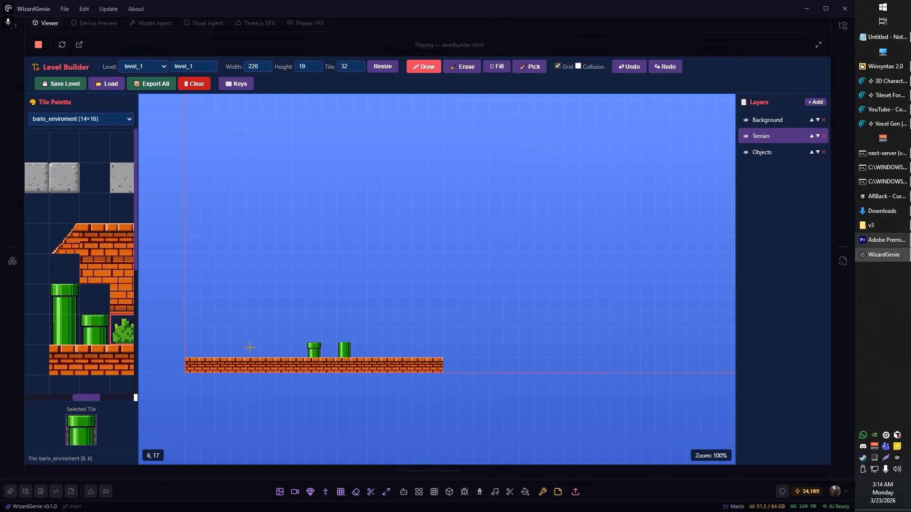
left_click(345, 335)
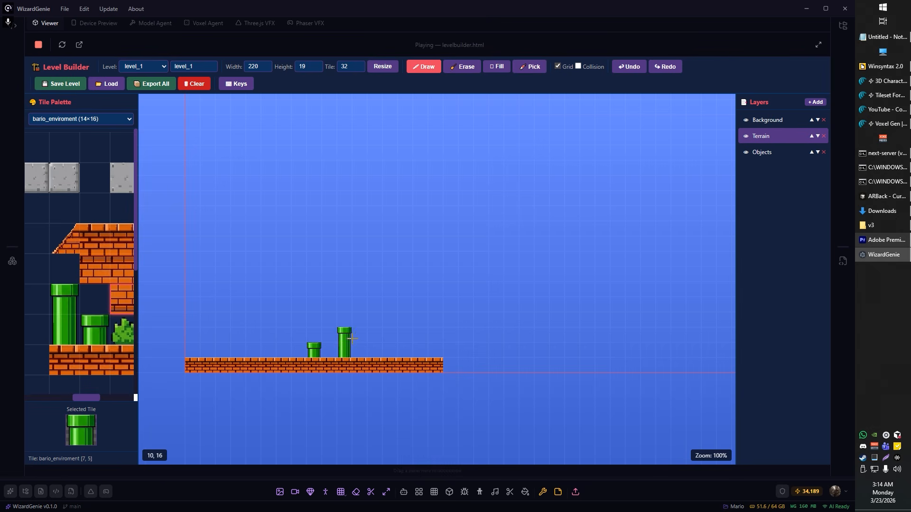
- Build a three-tile-high green pipe to the right of the two-tile pipe from two body tiles and a cap
scroll(344, 344, "up", 5)
left_click(113, 330)
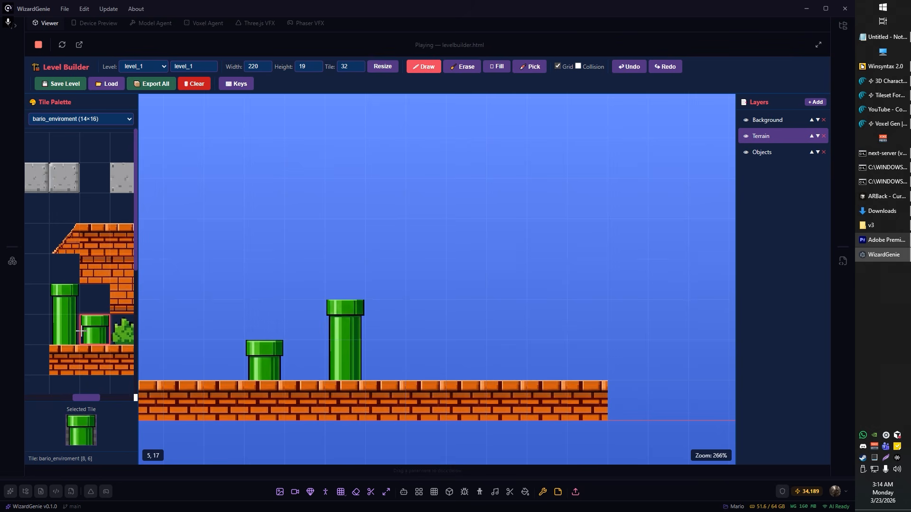
left_click(429, 361)
left_click(425, 320)
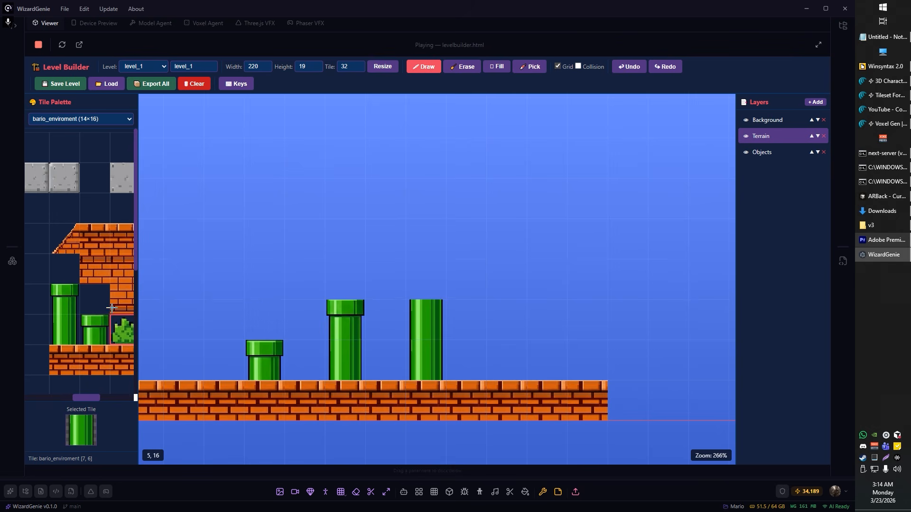
left_click(84, 302)
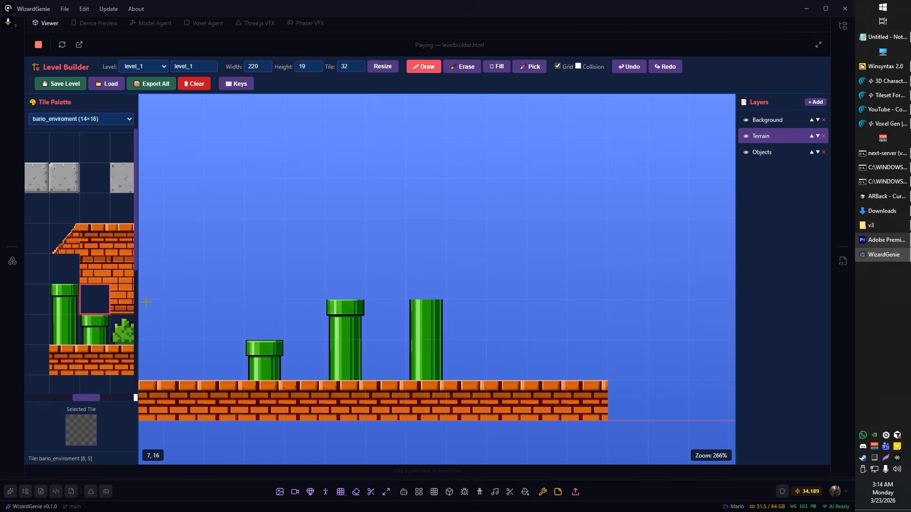
left_click(65, 294)
left_click(426, 268)
- Place three brick slope tiles diagonally upward from the right end of the ground to outline a ramp
scroll(94, 291, "down", 3)
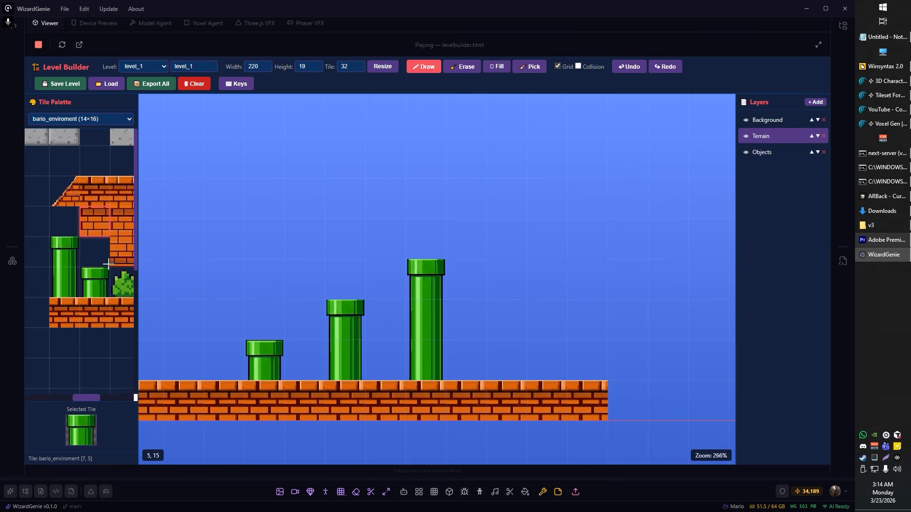
scroll(75, 257, "up", 2)
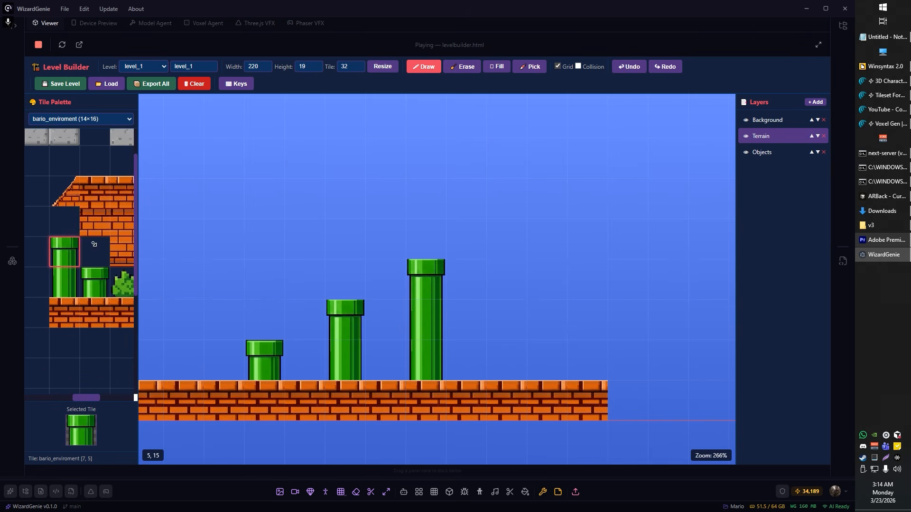
scroll(67, 247, "right", 3)
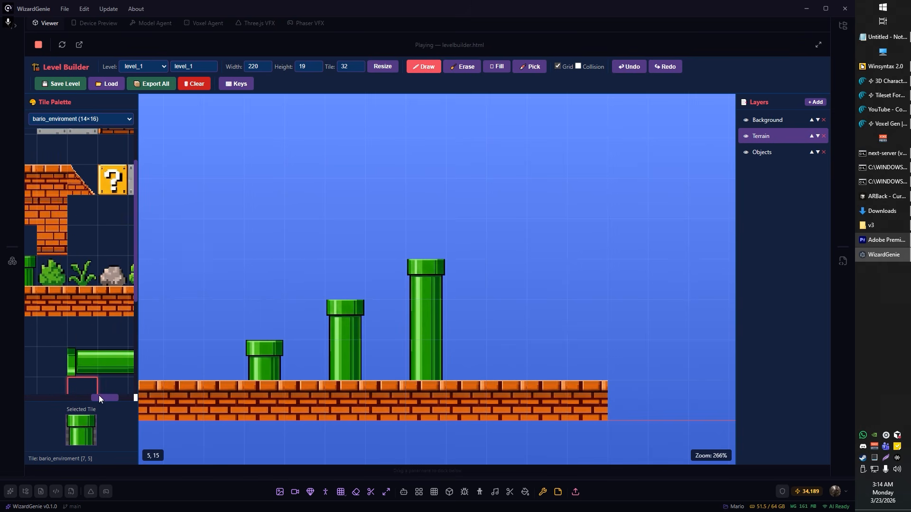
left_click_drag(99, 397, 54, 407)
scroll(57, 379, "down", 2)
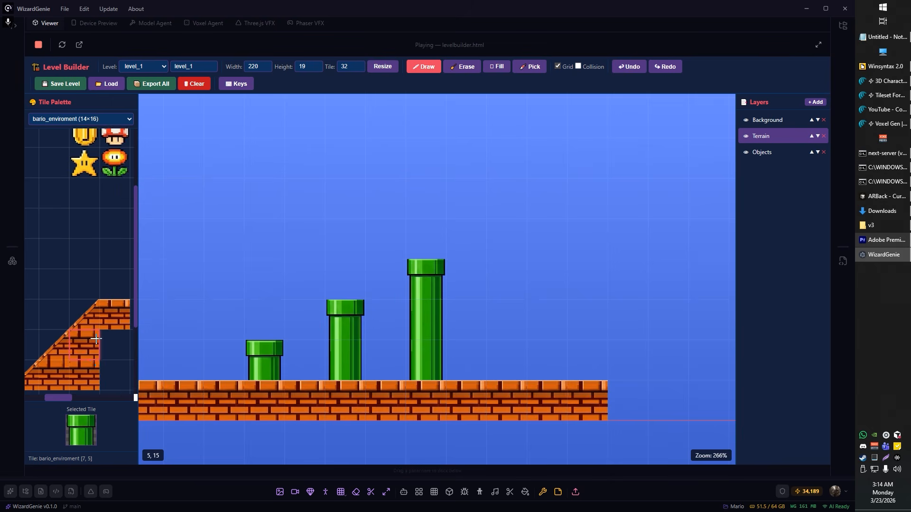
left_click(59, 380)
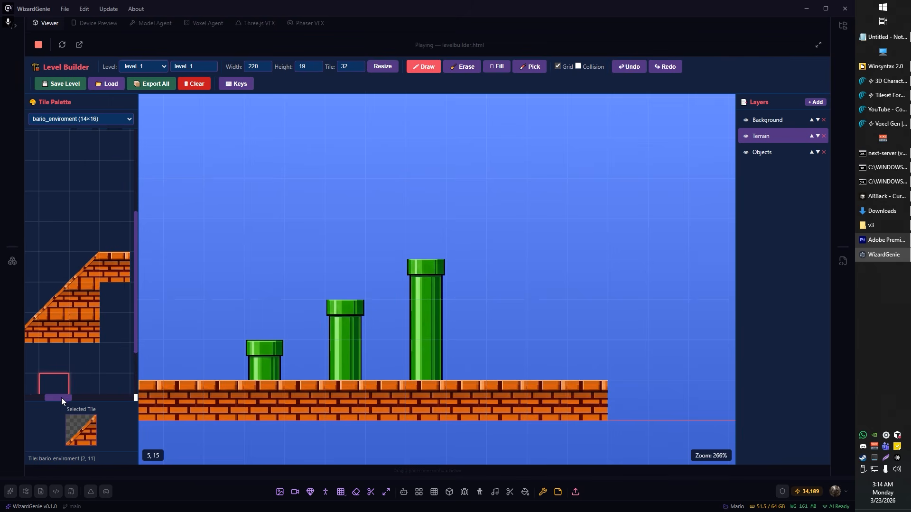
left_click_drag(61, 398, 53, 394)
scroll(519, 374, "down", 2)
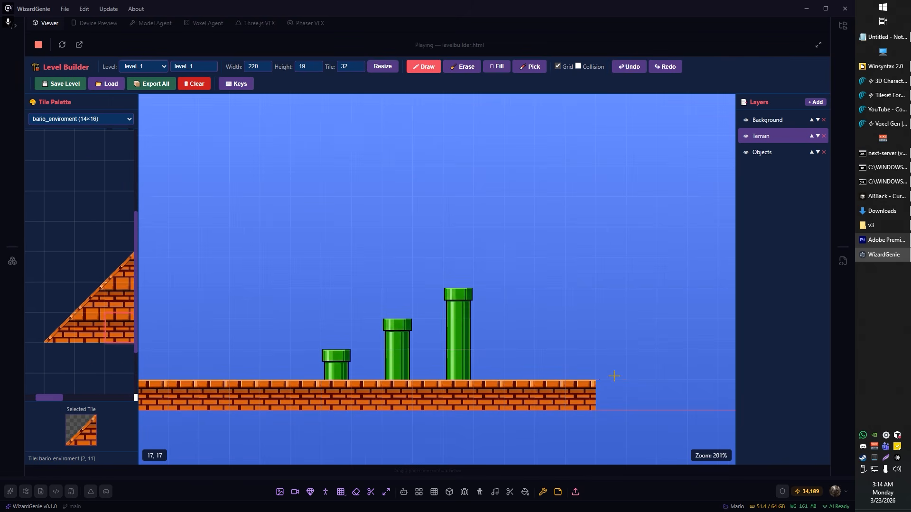
left_click(612, 364)
left_click(641, 336)
left_click(674, 308)
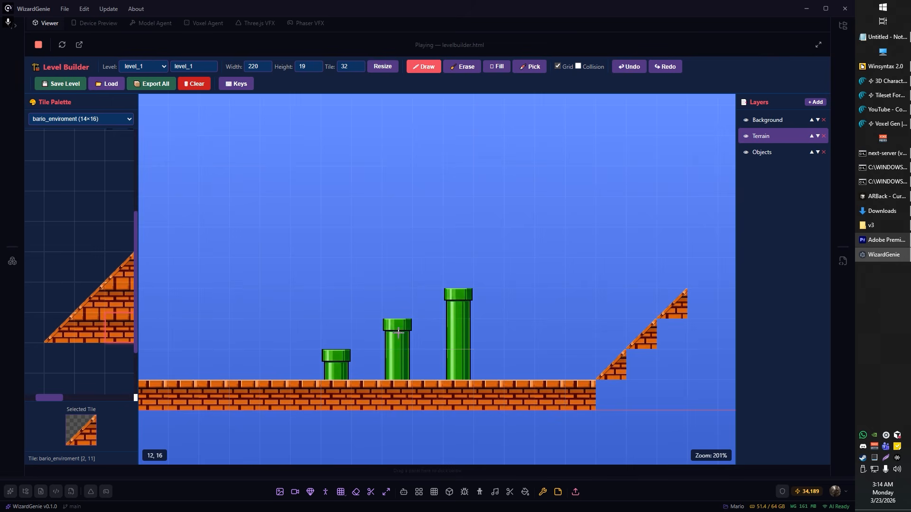
- Fill the three empty cells under the ramp's slope tiles with plain brick tiles
left_click(90, 327)
left_click(638, 367)
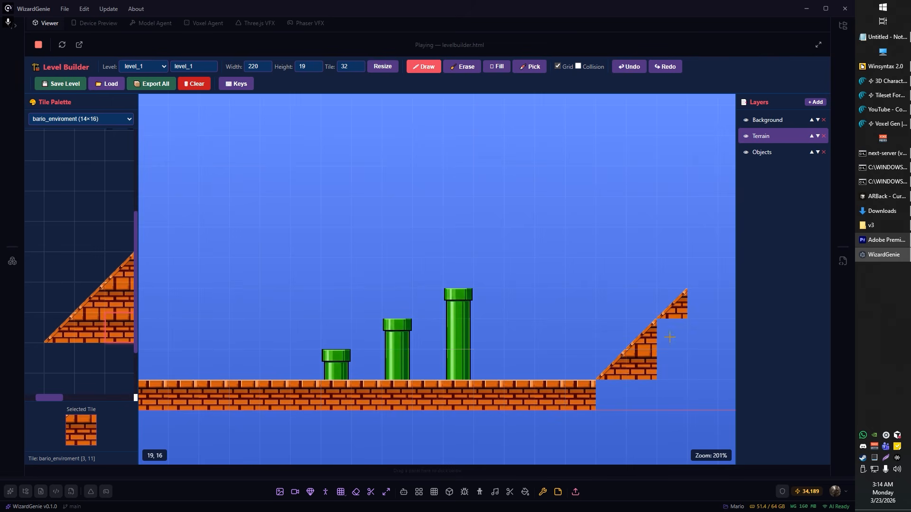
left_click(672, 334)
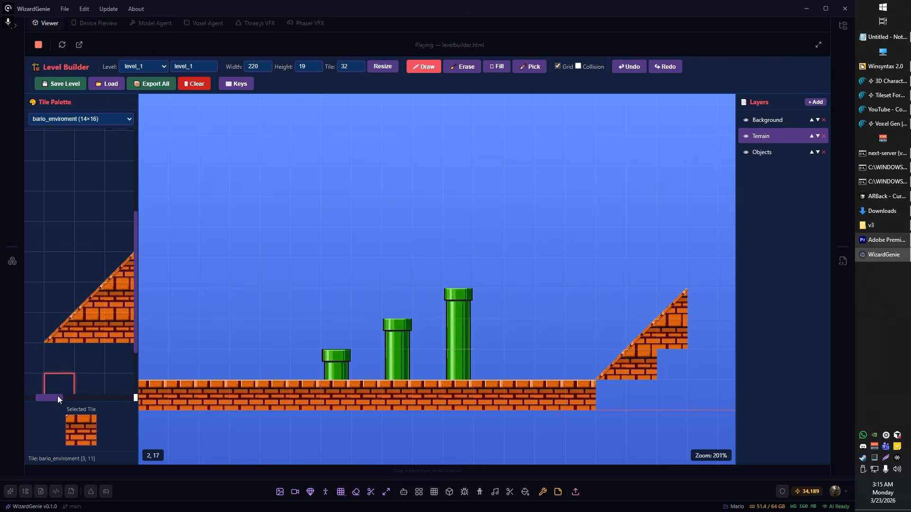
left_click_drag(57, 397, 68, 398)
left_click(111, 327)
left_click(674, 372)
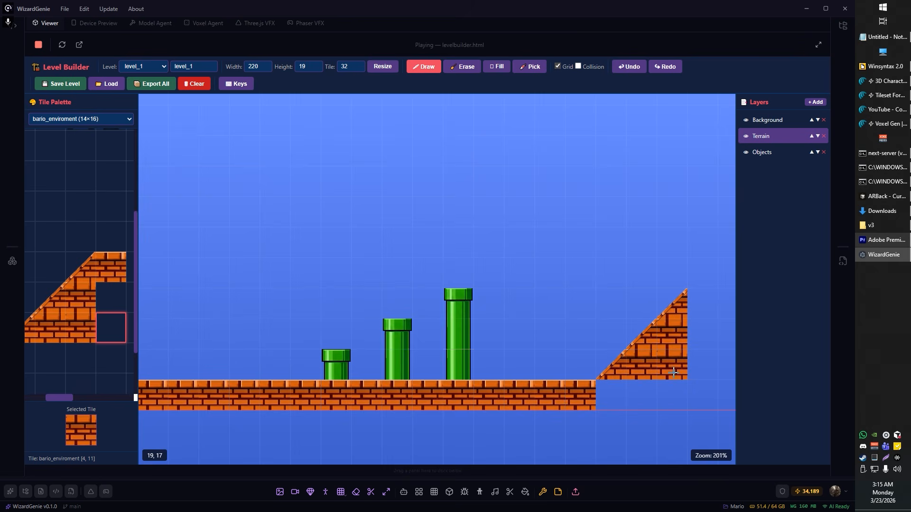
- Extend the ground row beneath the ramp with three plain brick tiles
scroll(661, 419, "up", 6)
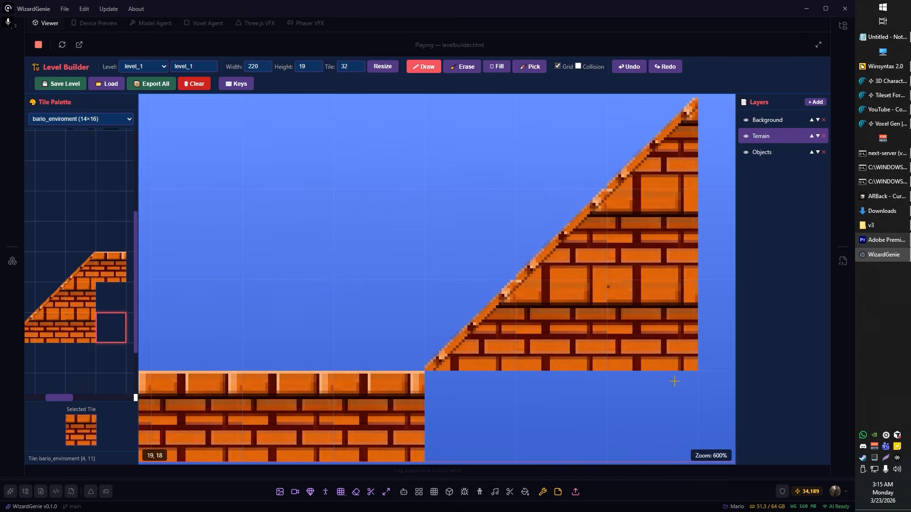
scroll(674, 381, "down", 4)
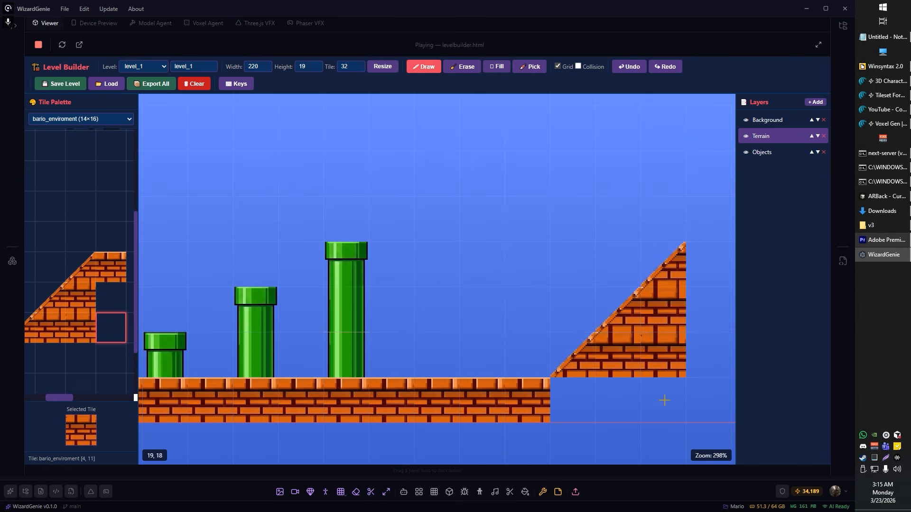
left_click_drag(664, 401, 574, 402)
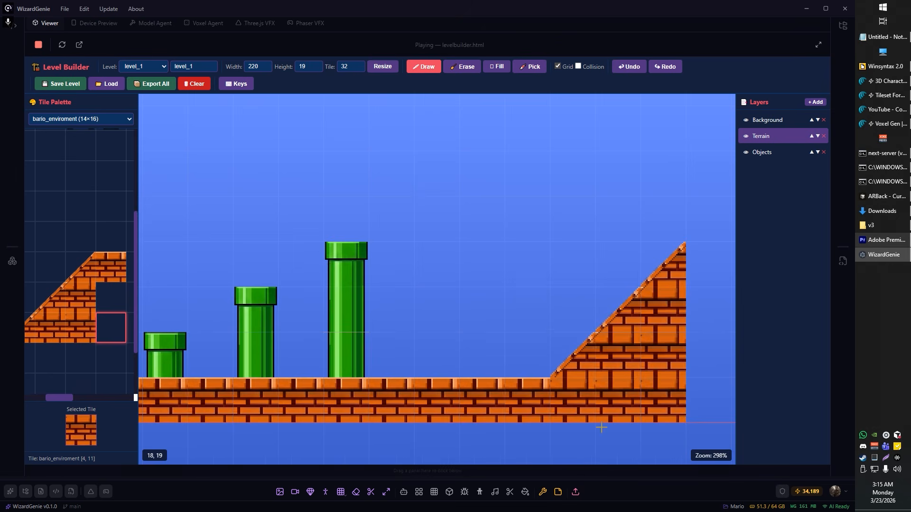
- Extend the ramp's top into a three-tile ledge of pale-edged bricks and add a row of plain bricks beneath it
scroll(601, 427, "down", 4)
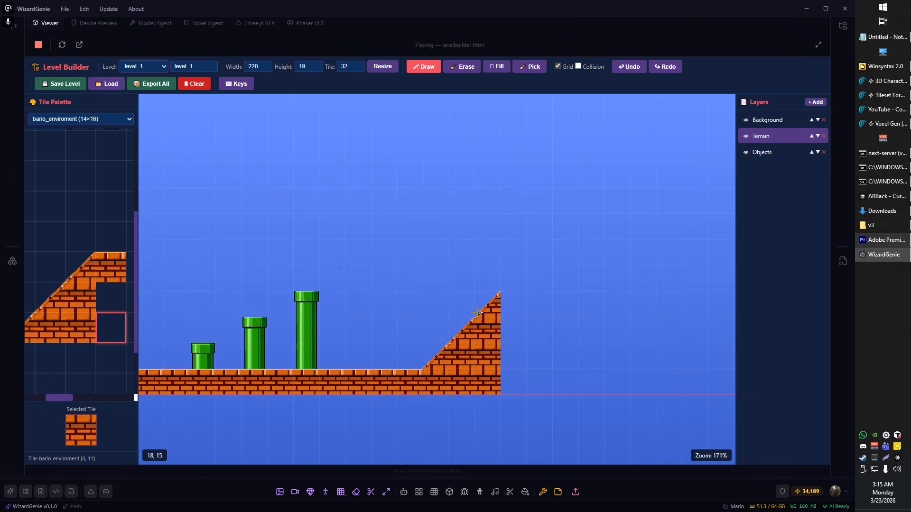
left_click(110, 267)
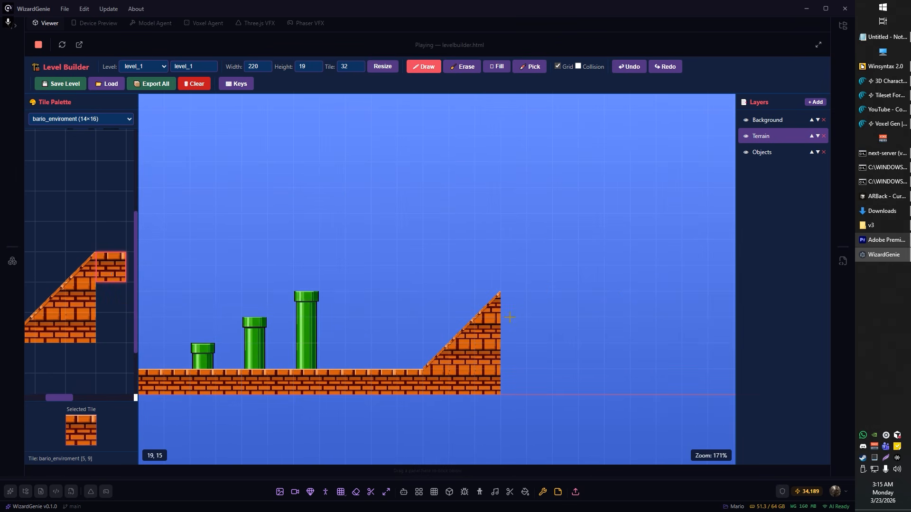
left_click_drag(512, 303, 539, 303)
left_click(567, 312)
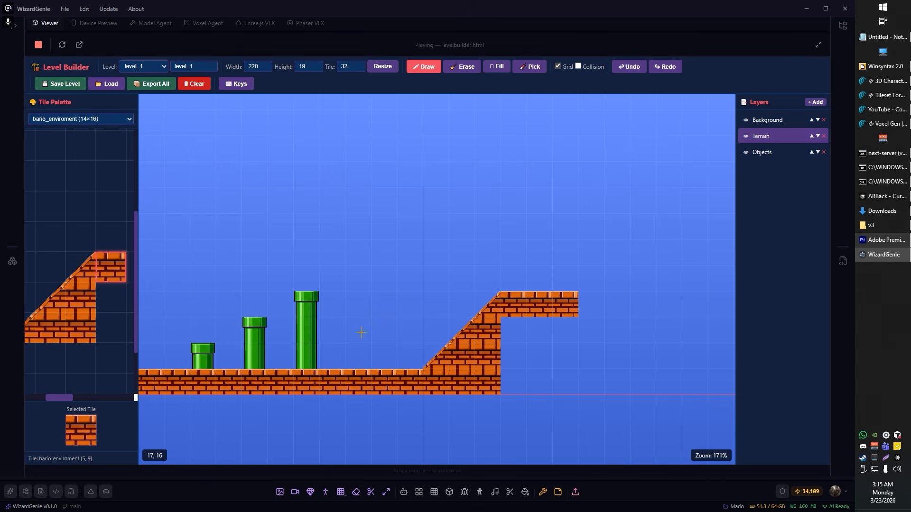
left_click(111, 327)
left_click_drag(507, 330, 565, 337)
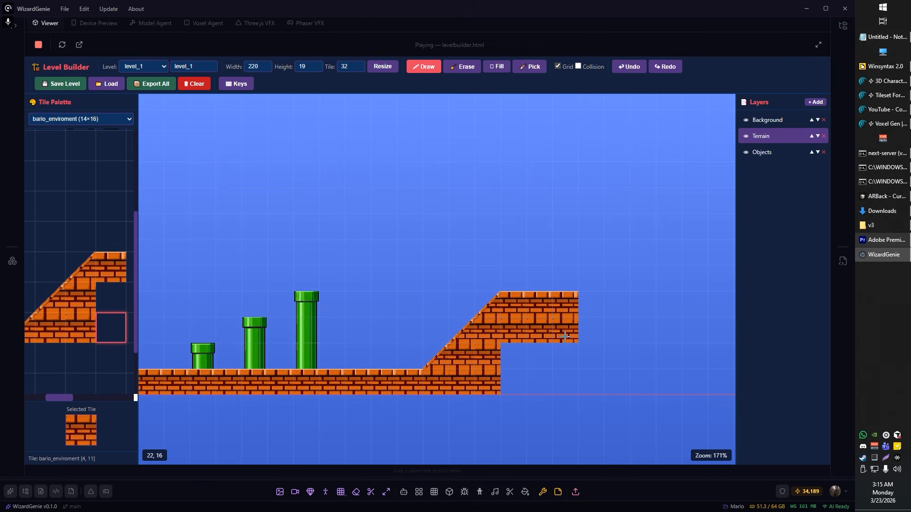
- Place a floating platform of three gray stone blocks beyond the ledge and a two-block platform higher to its right
scroll(491, 301, "down", 4)
scroll(111, 235, "up", 3)
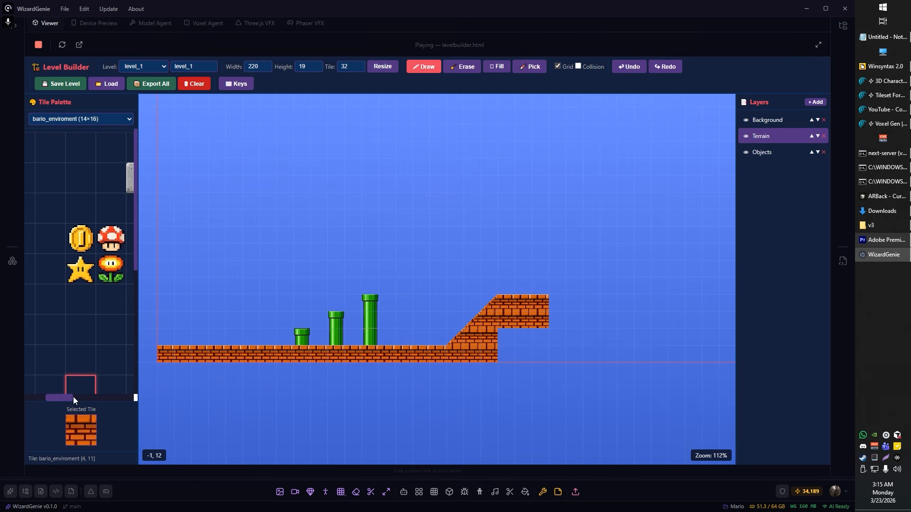
left_click_drag(73, 400, 94, 403)
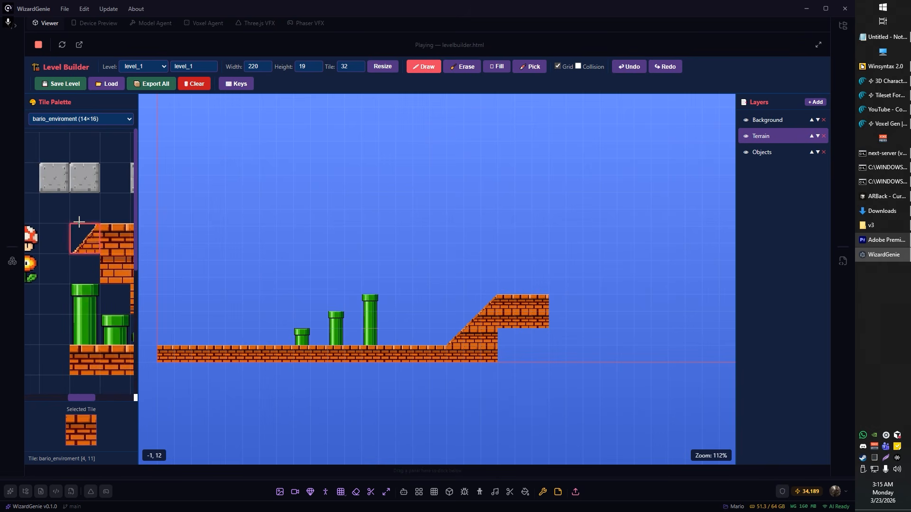
left_click(57, 189)
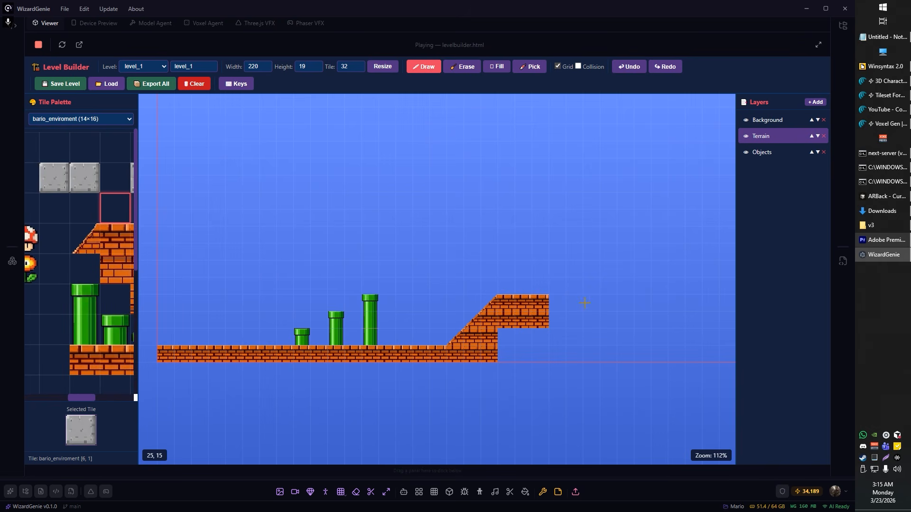
left_click_drag(585, 303, 634, 311)
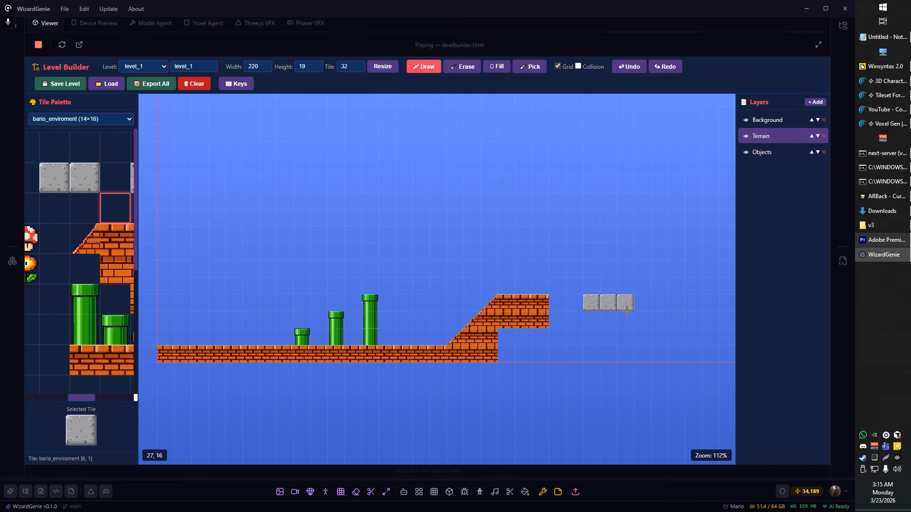
left_click_drag(641, 271, 659, 272)
- Erase the three plain brick tiles directly beneath the ledge
left_click_drag(666, 323, 545, 310)
scroll(450, 325, "up", 4)
left_click(93, 240)
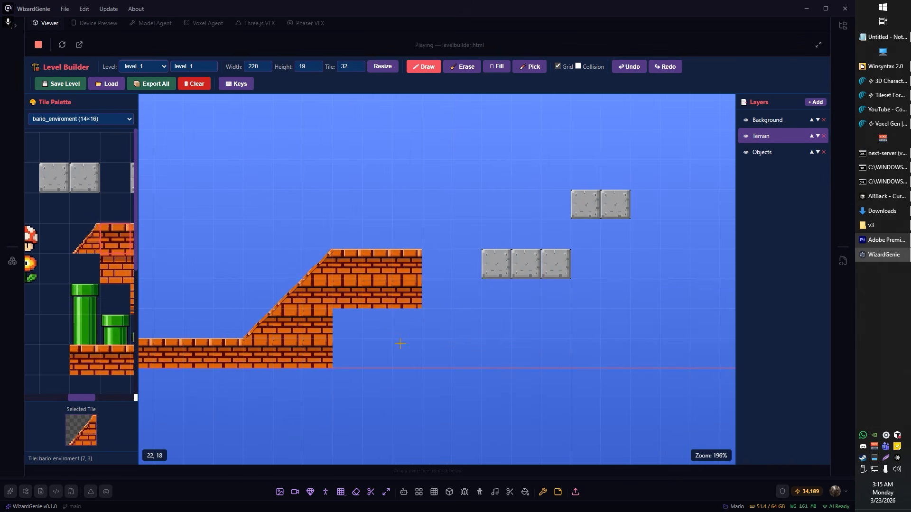
left_click(106, 261)
left_click_drag(350, 303, 382, 306)
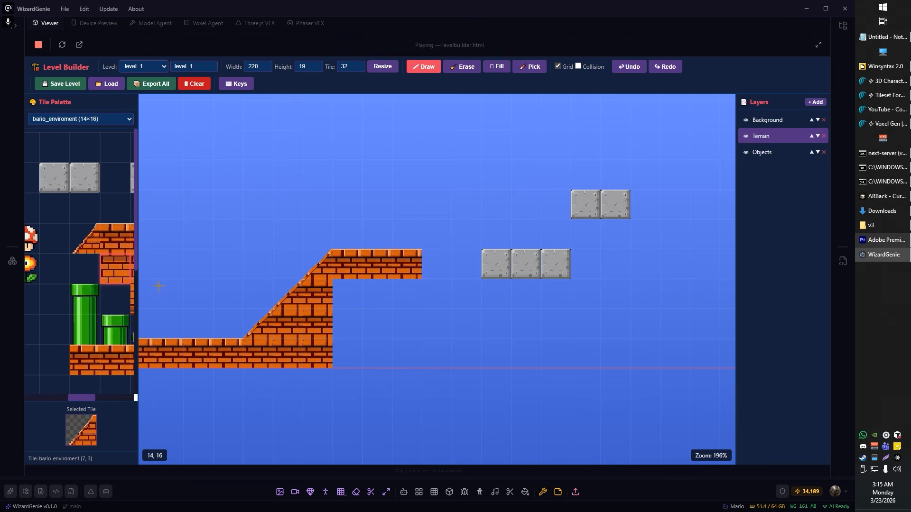
- Lay three brick tiles at ground level under the overhanging ledge and place a one-tile green pipe on the first
left_click(114, 274)
left_click_drag(310, 361, 357, 364)
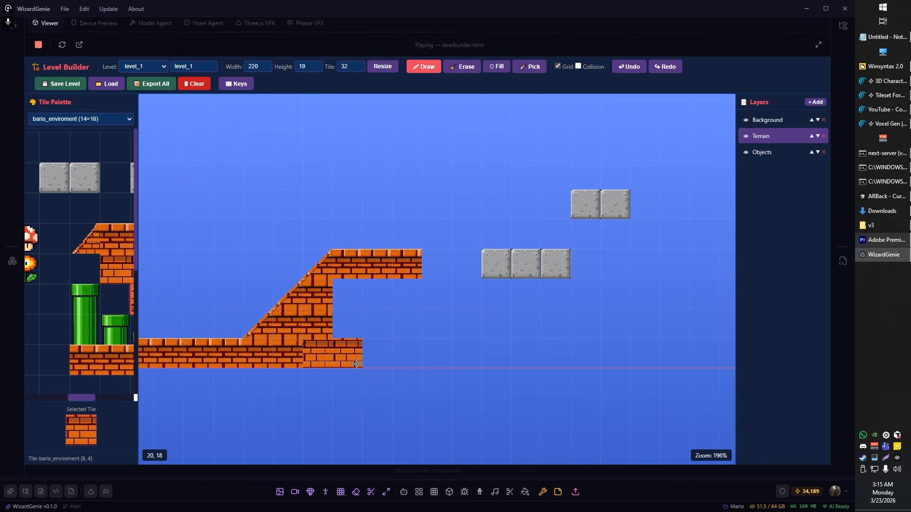
key("ctrl+z")
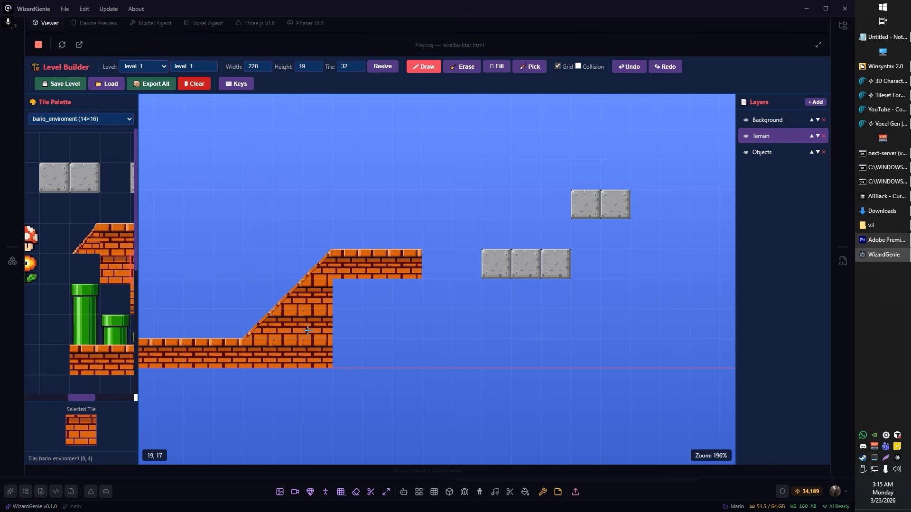
left_click_drag(340, 351, 396, 358)
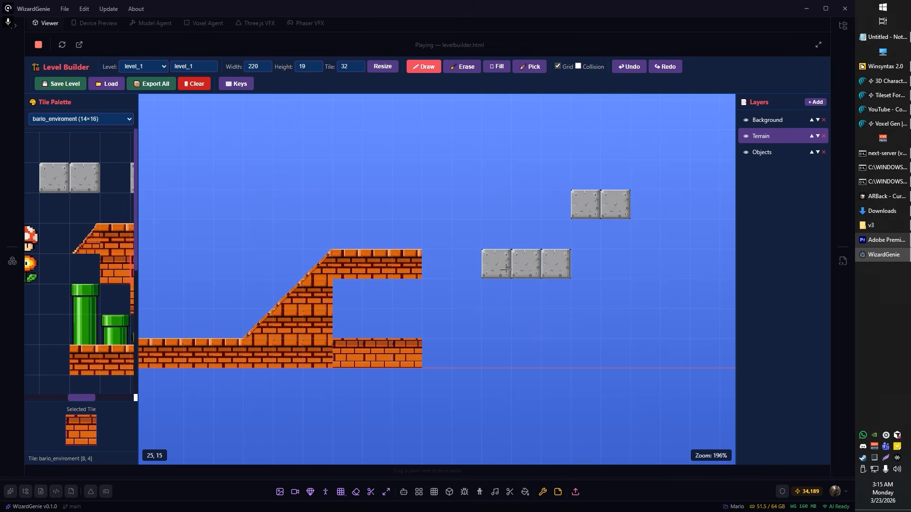
left_click(115, 327)
left_click(347, 324)
- Paint a floating six-tile platform of pale-edged bricks to the right of the upper stone blocks
scroll(502, 335, "down", 5)
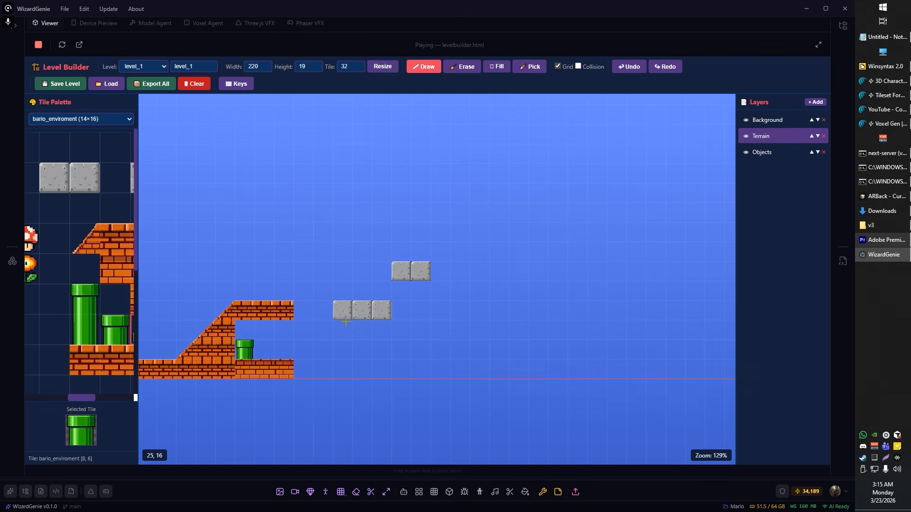
scroll(346, 322, "down", 3)
left_click_drag(343, 269, 438, 267)
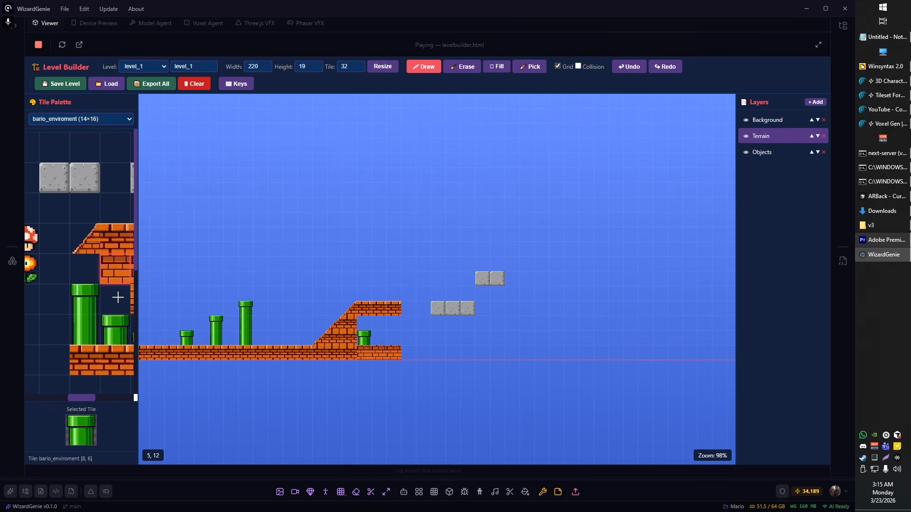
left_click(113, 358)
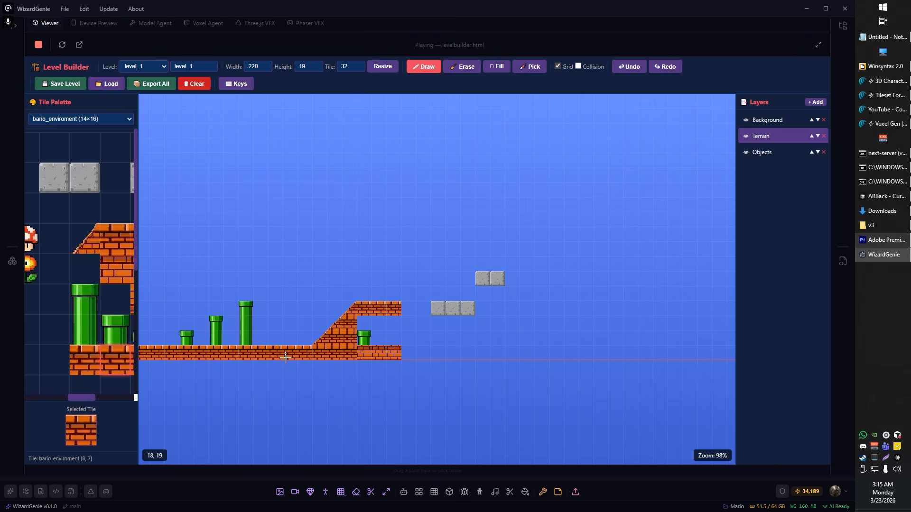
left_click(116, 239)
mouse_move(541, 278)
left_mouse_down()
mouse_move(616, 278)
mouse_move(509, 360)
left_mouse_up()
scroll(91, 330, "down", 1)
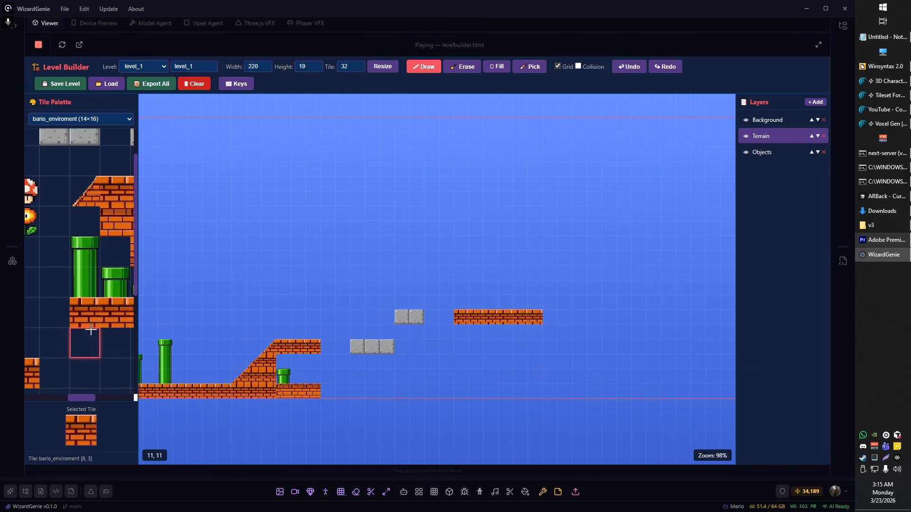
- Start dictating a request to the chat agent for flagging certain level-builder tiles as passable decoration while reviewing the tileset
scroll(114, 295, "up", 1)
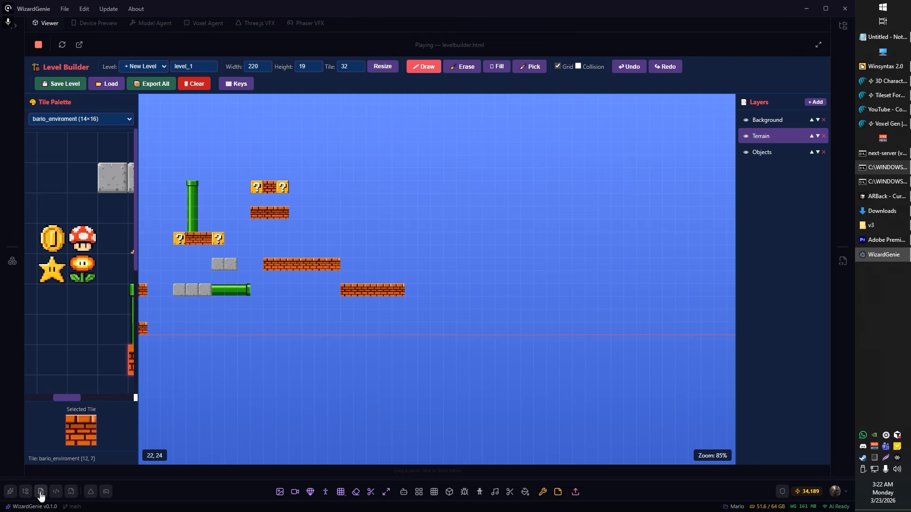
left_click(56, 491)
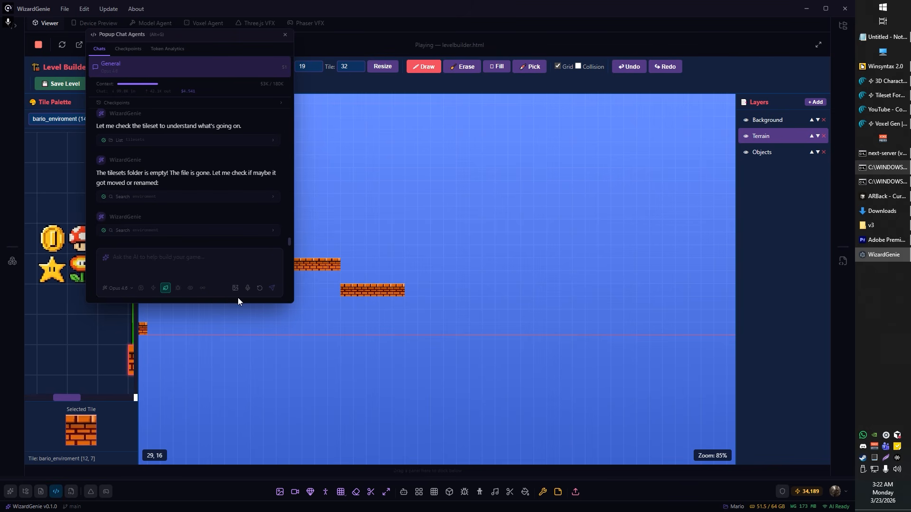
left_click(248, 290)
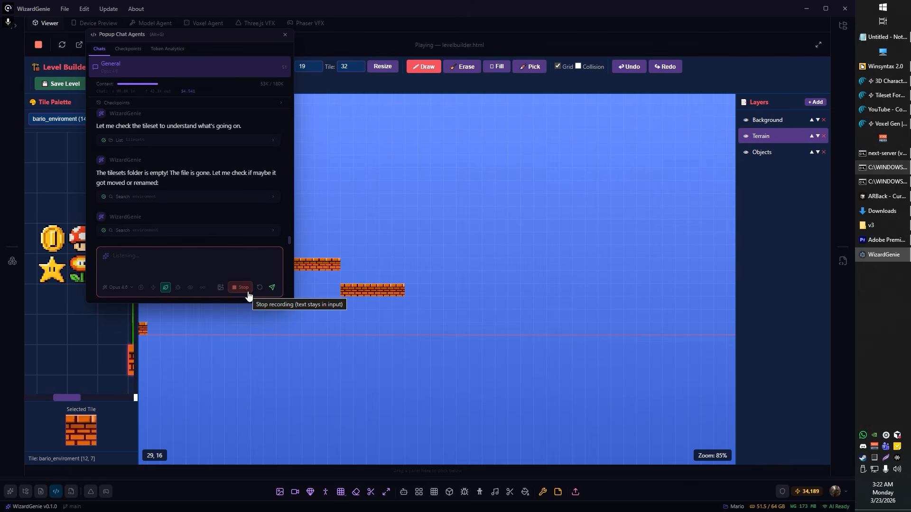
left_click_drag(207, 42, 561, 184)
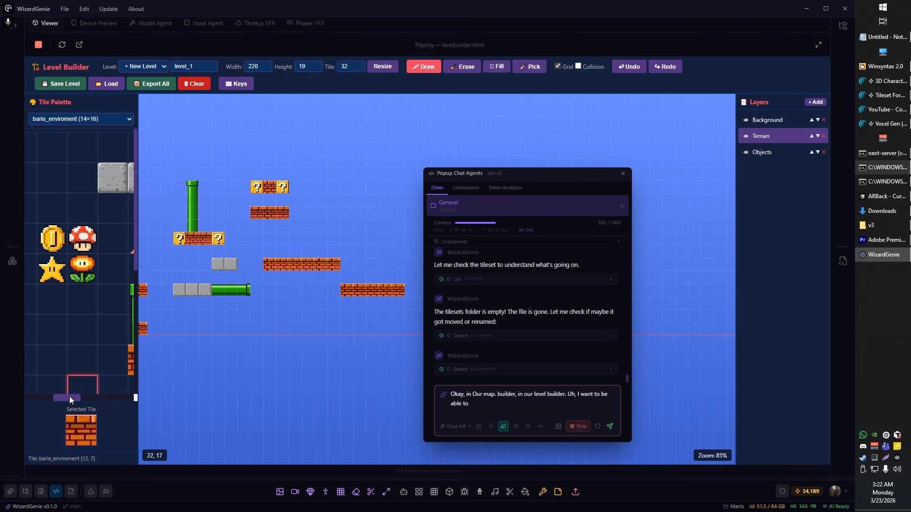
left_click_drag(70, 398, 107, 391)
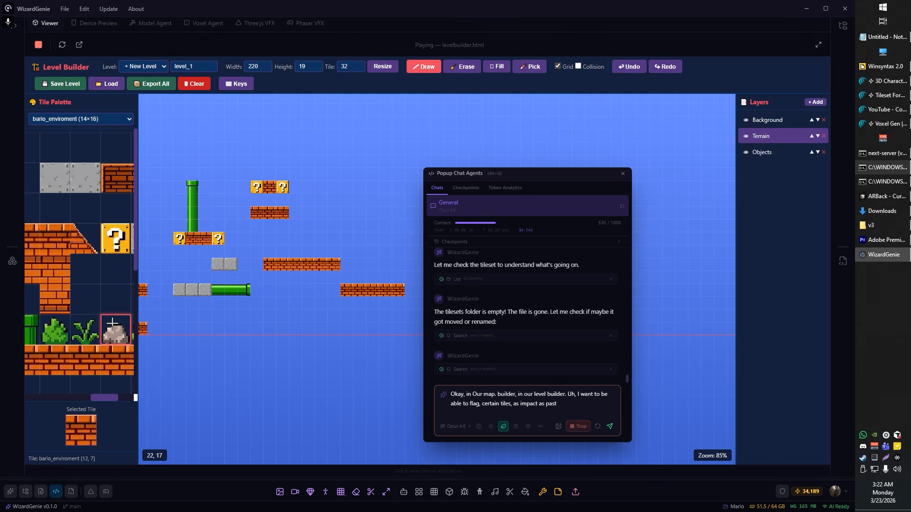
scroll(112, 323, "down", 1)
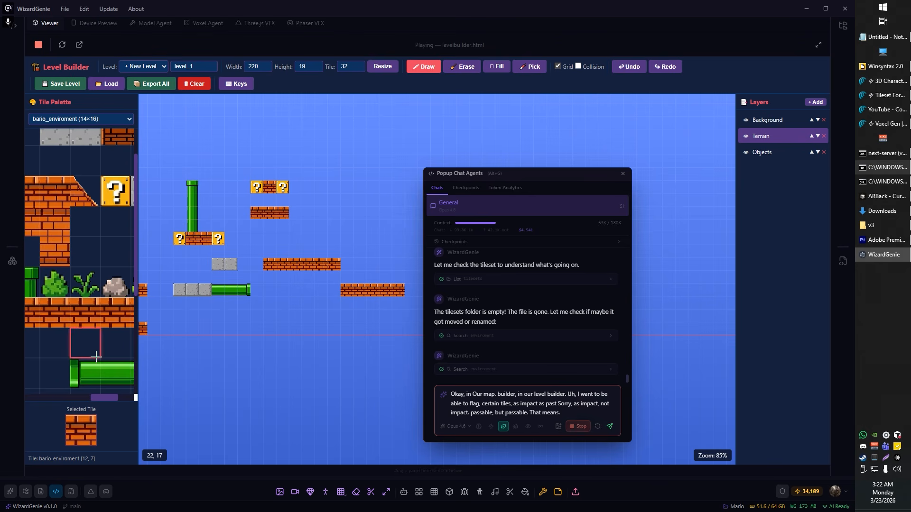
left_click_drag(97, 397, 107, 394)
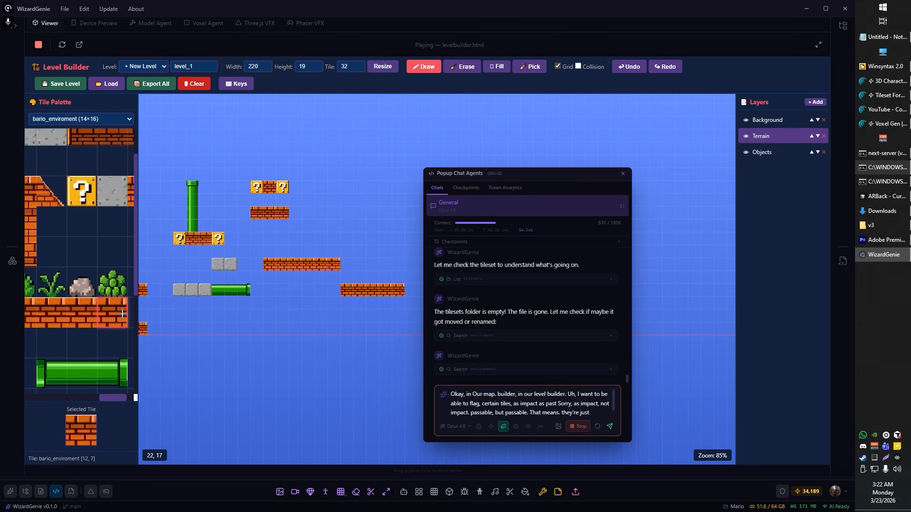
- Dictate that question-mark tiles give the player a random coin or mushroom when hit, reviewing the matching tiles in the palette and level
left_click_drag(137, 290, 140, 260)
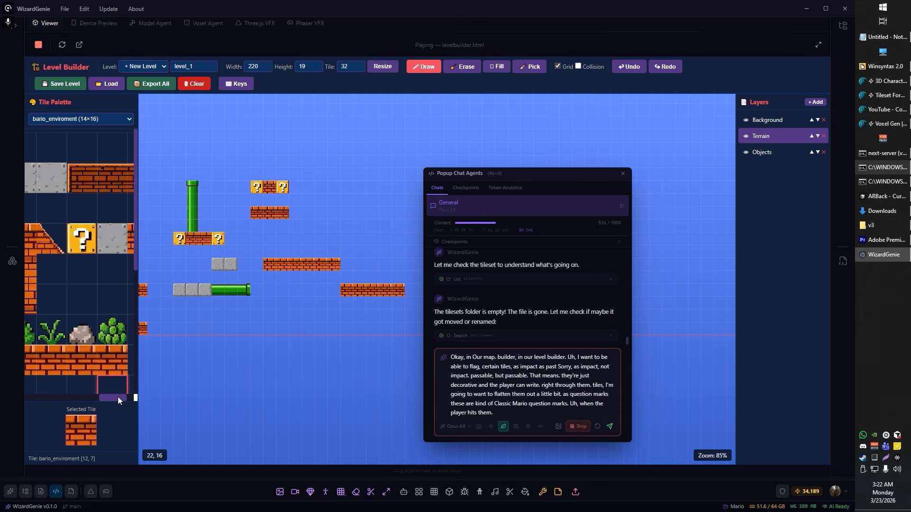
mouse_move(117, 397)
left_mouse_down()
mouse_move(128, 396)
mouse_move(67, 393)
mouse_move(111, 385)
left_mouse_up()
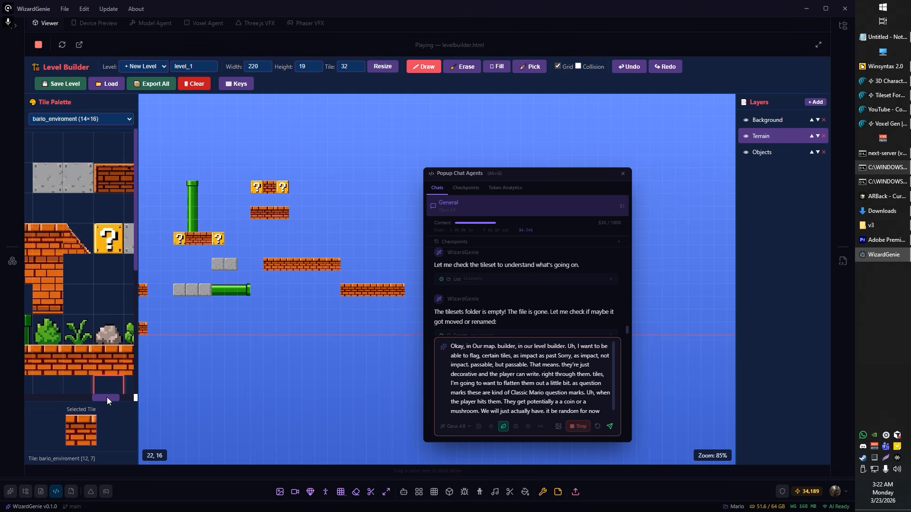
left_click_drag(106, 397, 65, 397)
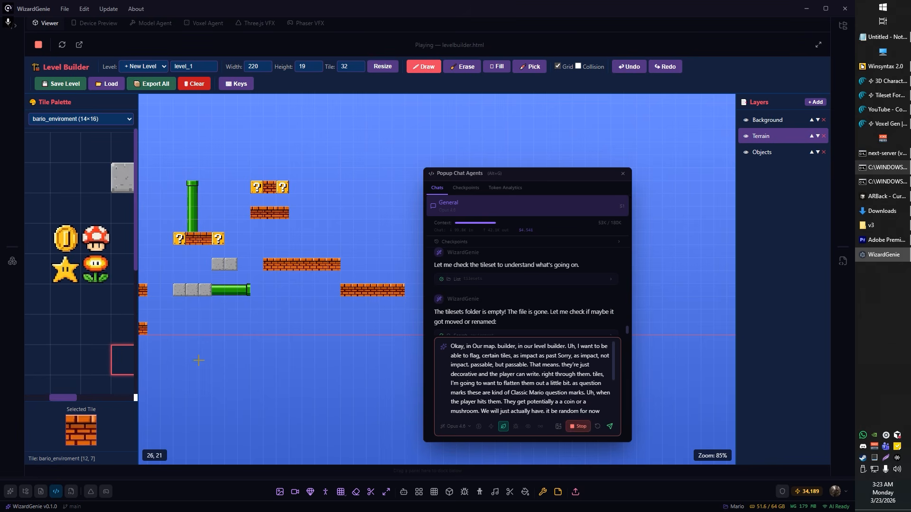
scroll(225, 237, "up", 5)
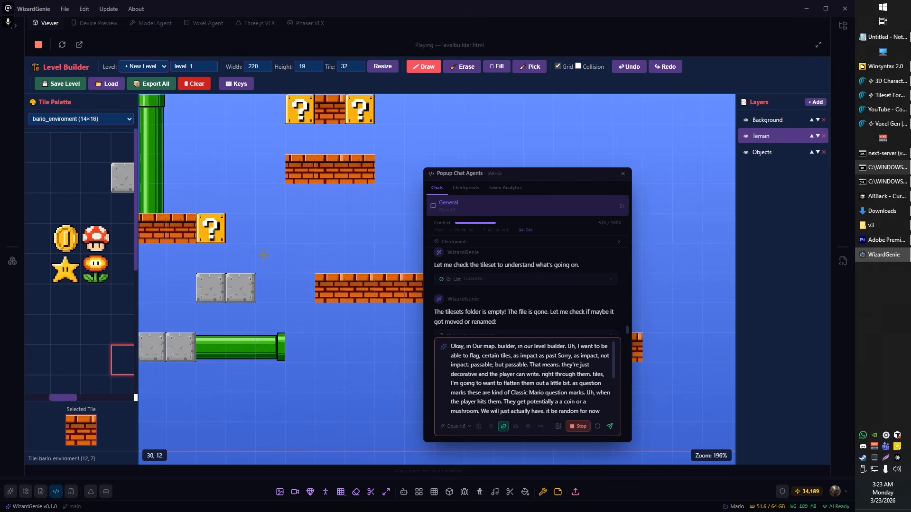
scroll(266, 250, "down", 2)
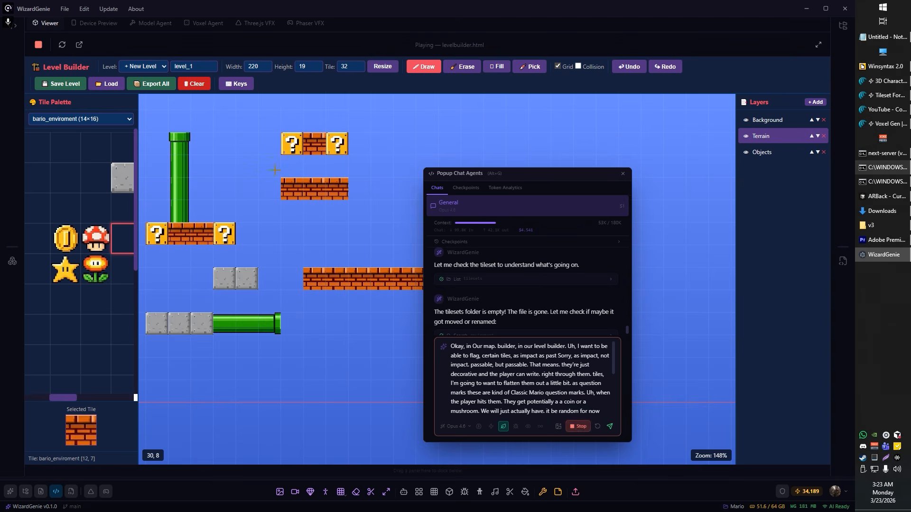
left_click_drag(265, 162, 283, 193)
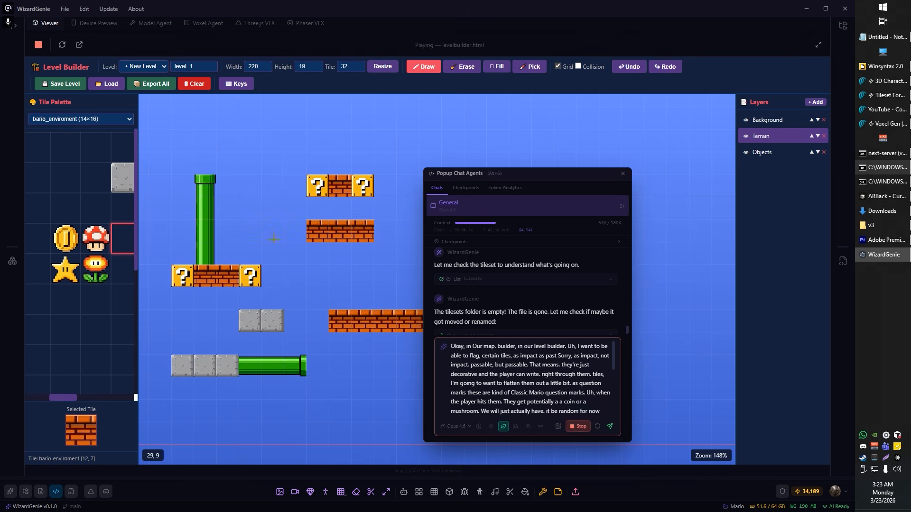
scroll(273, 239, "down", 4)
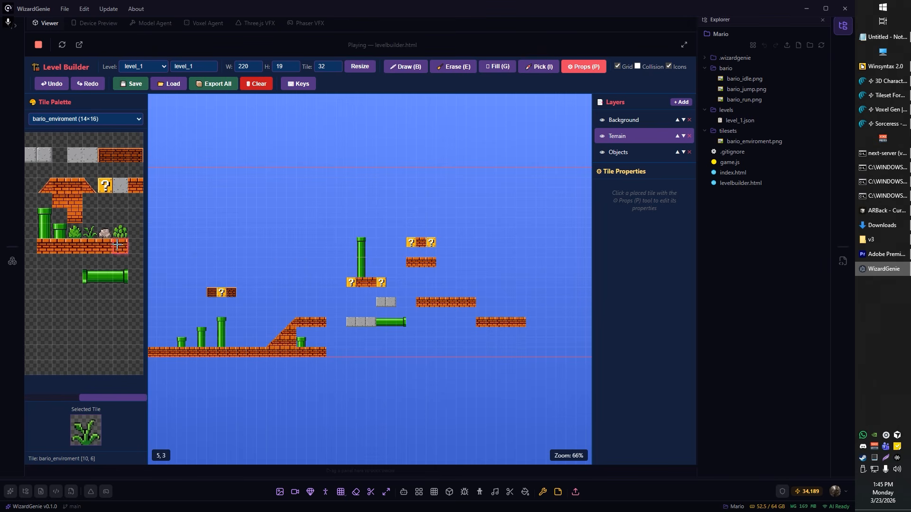
left_click(120, 232)
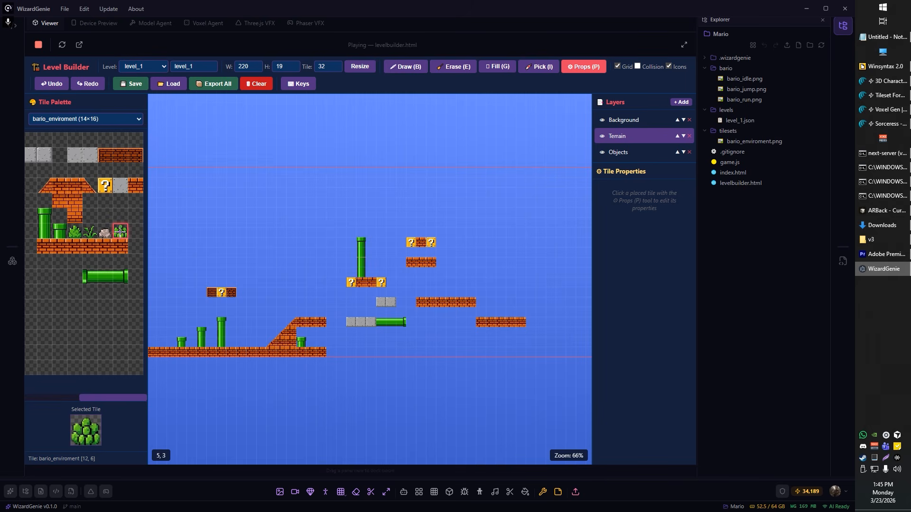
left_click(105, 232)
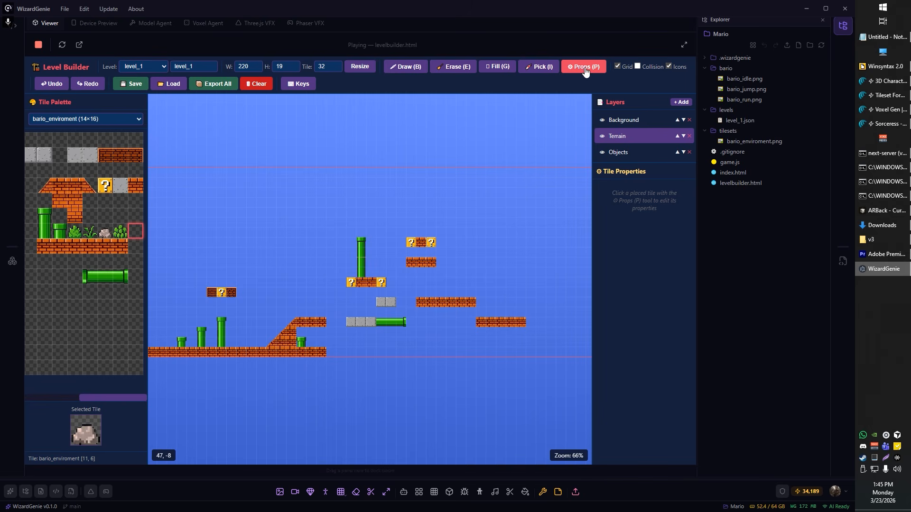
- Set the reward of the question block floating above the tallest ground pipe to Mushroom
scroll(209, 291, "up", 10)
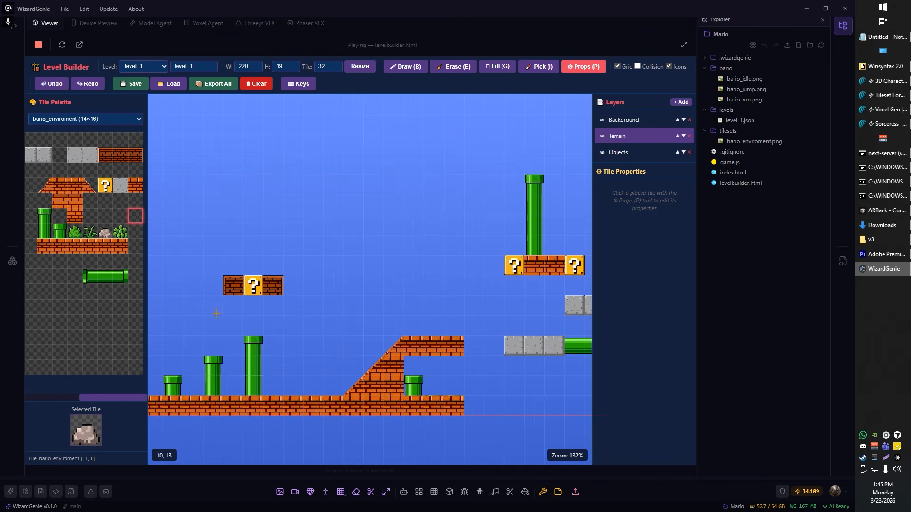
left_click(260, 277)
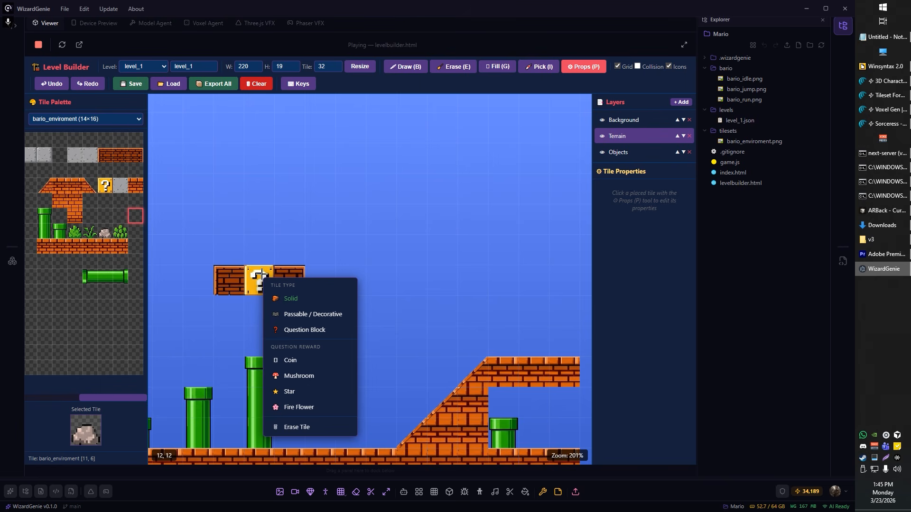
left_click(299, 375)
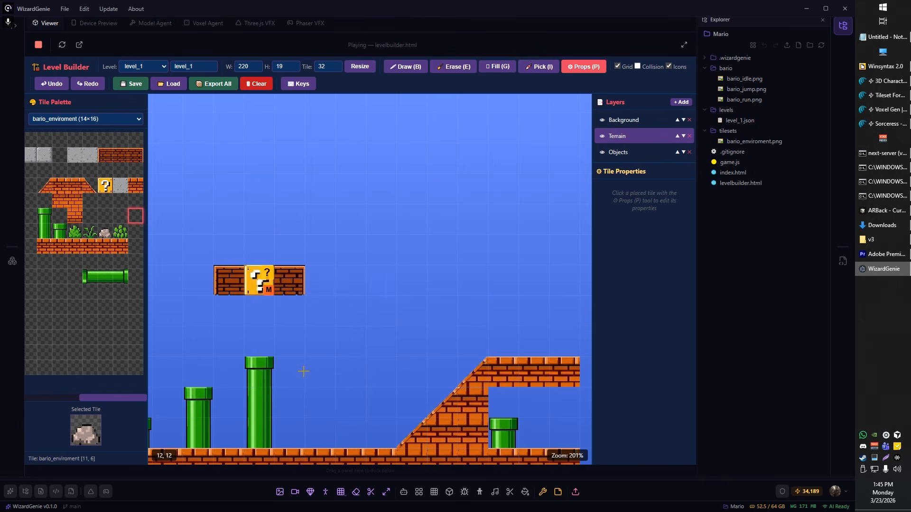
- Set the reward of the first question block in the platform beneath the tall floating pipe to Star
scroll(295, 341, "down", 9)
scroll(199, 325, "up", 5)
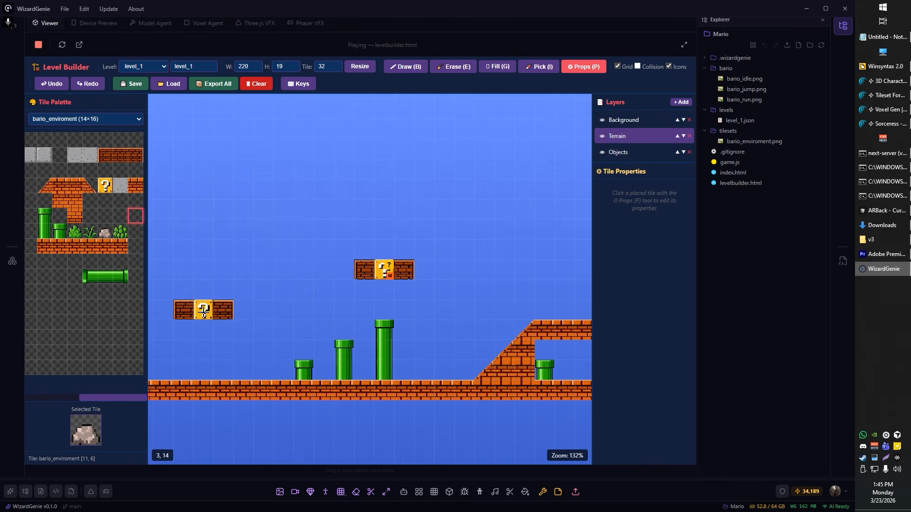
left_click(201, 312)
left_click(231, 237)
scroll(294, 270, "right", 10)
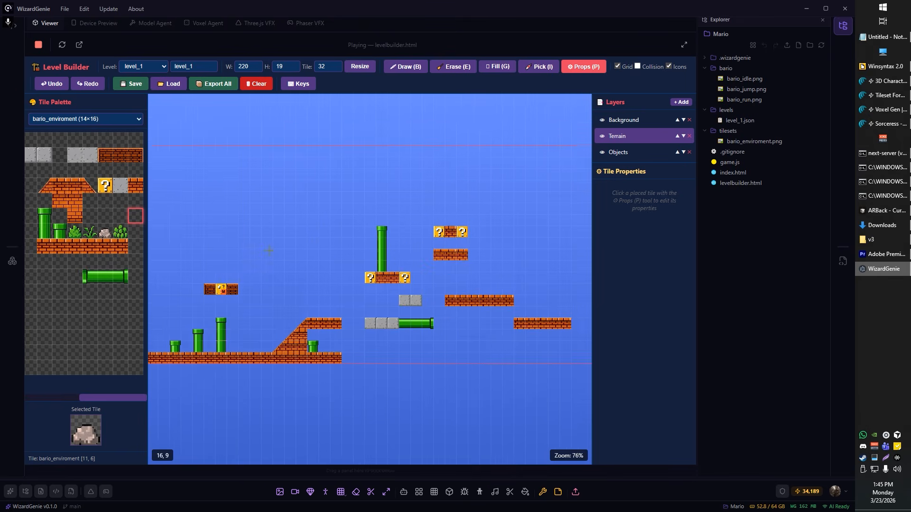
left_click(344, 294)
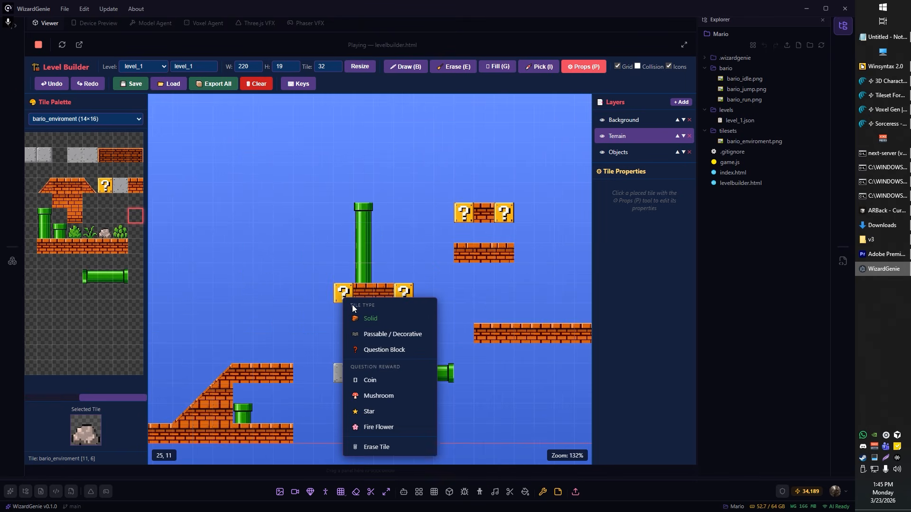
left_click(382, 413)
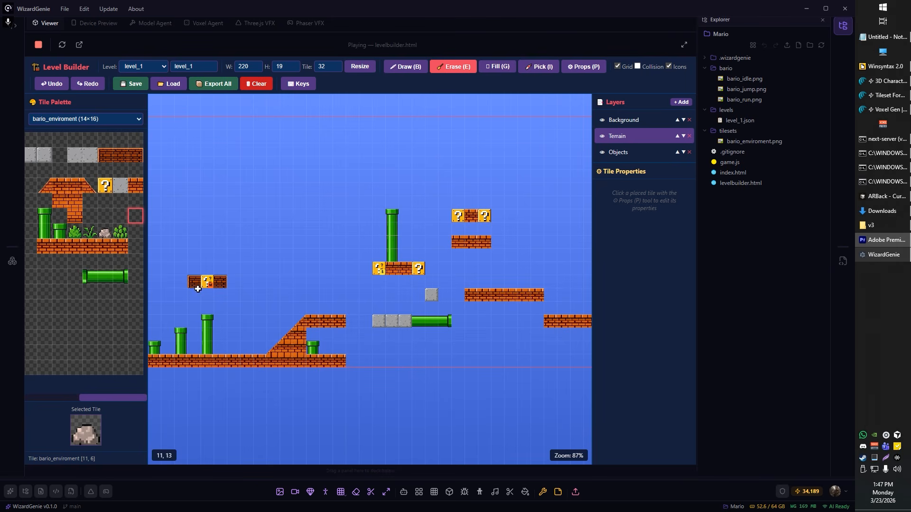
- Look over the level's platforms and pipes, and inspect the tile options of the mushroom question block and the brick beside it
scroll(237, 301, "up", 4)
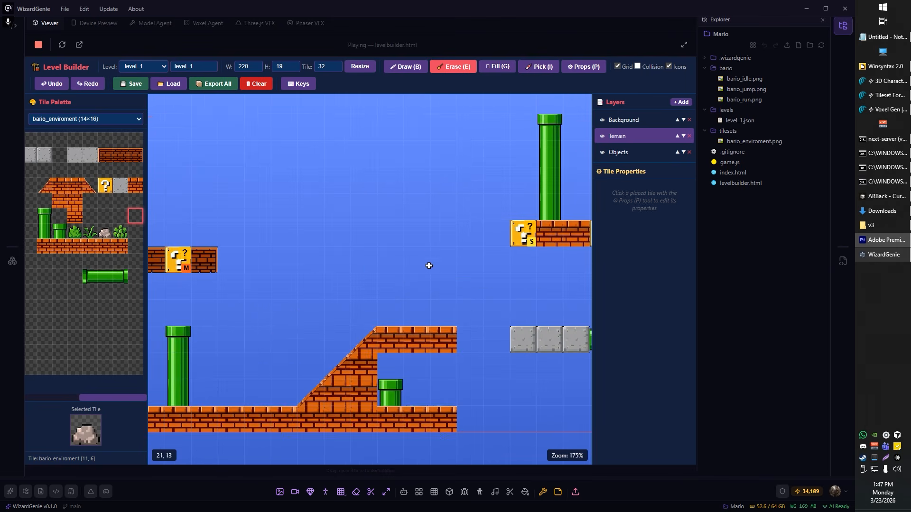
left_click_drag(421, 254, 237, 293)
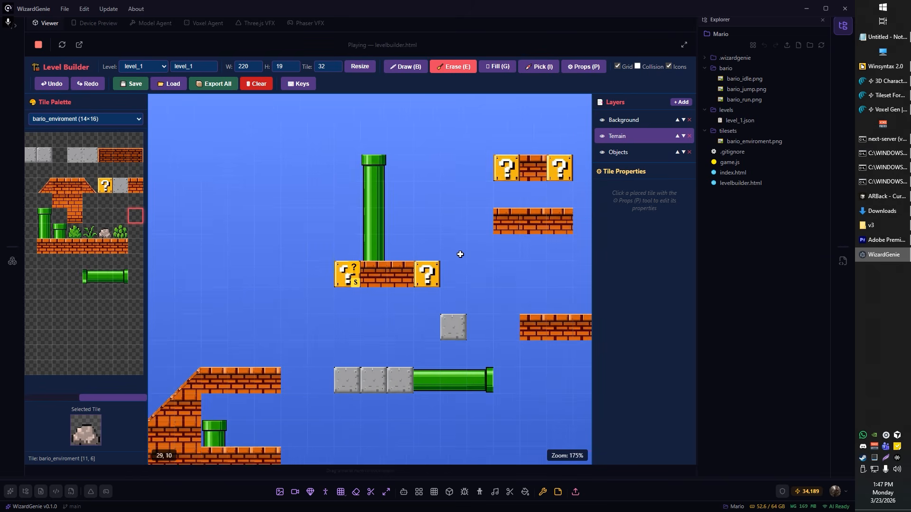
left_click_drag(458, 240, 326, 275)
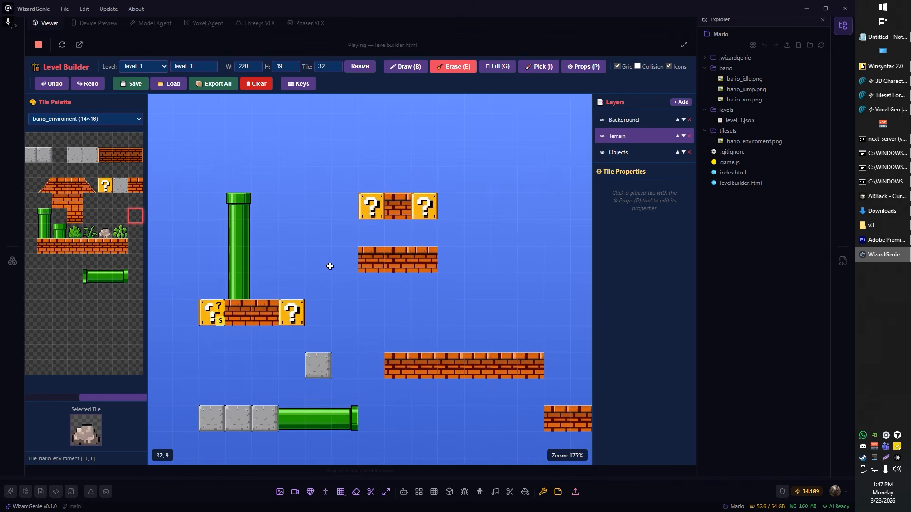
left_click_drag(494, 255, 413, 229)
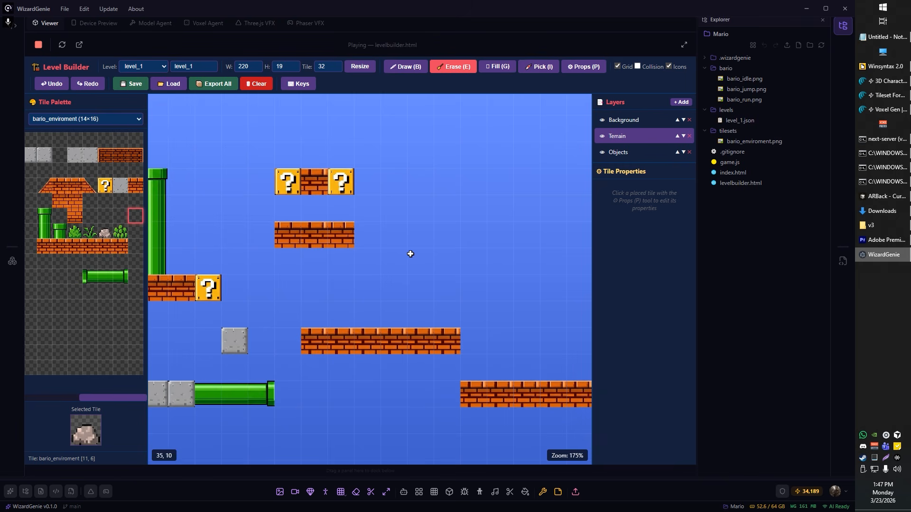
scroll(460, 270, "down", 3)
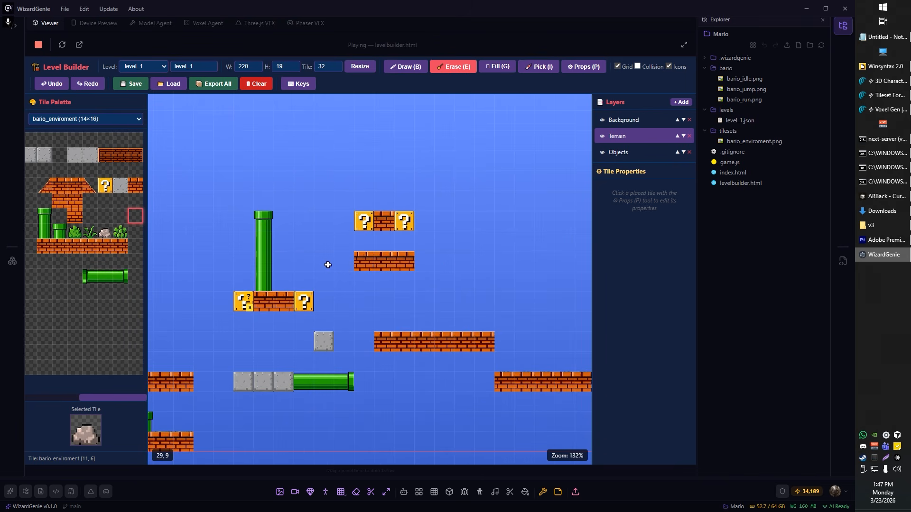
left_click_drag(325, 267, 381, 274)
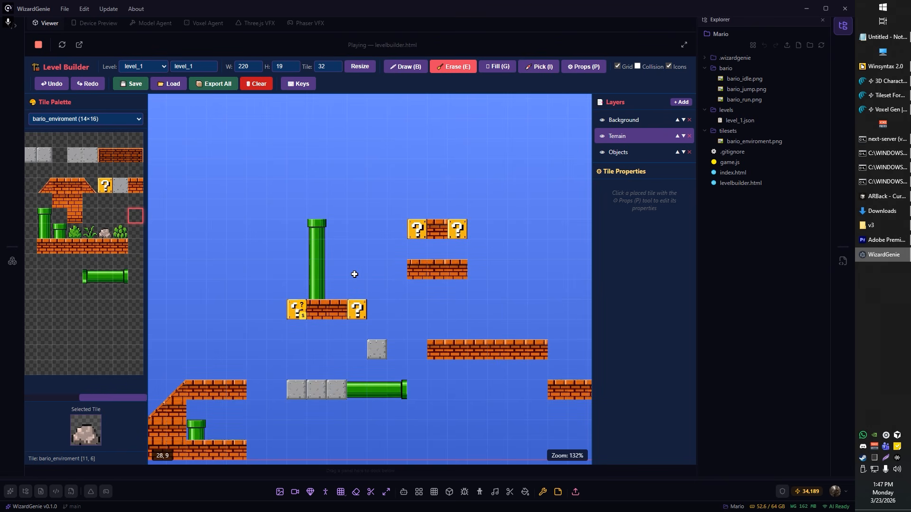
left_click_drag(295, 305, 448, 271)
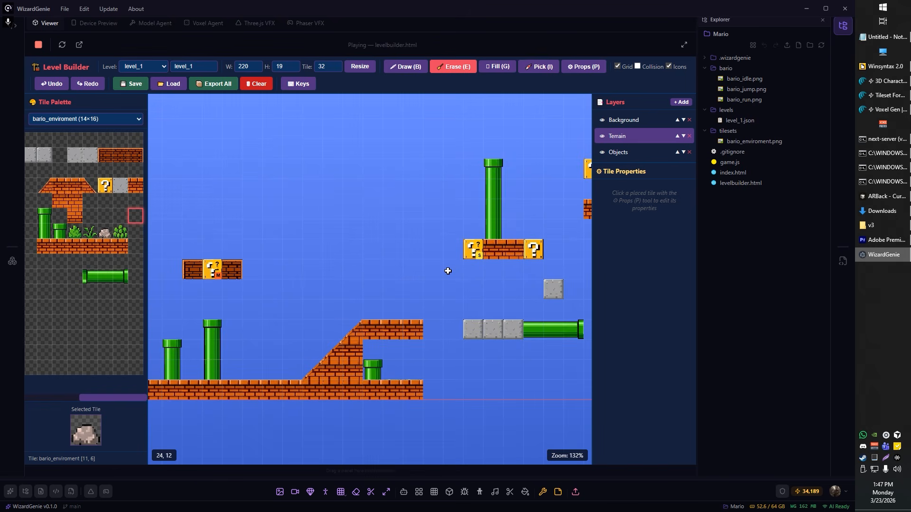
scroll(210, 279, "up", 3)
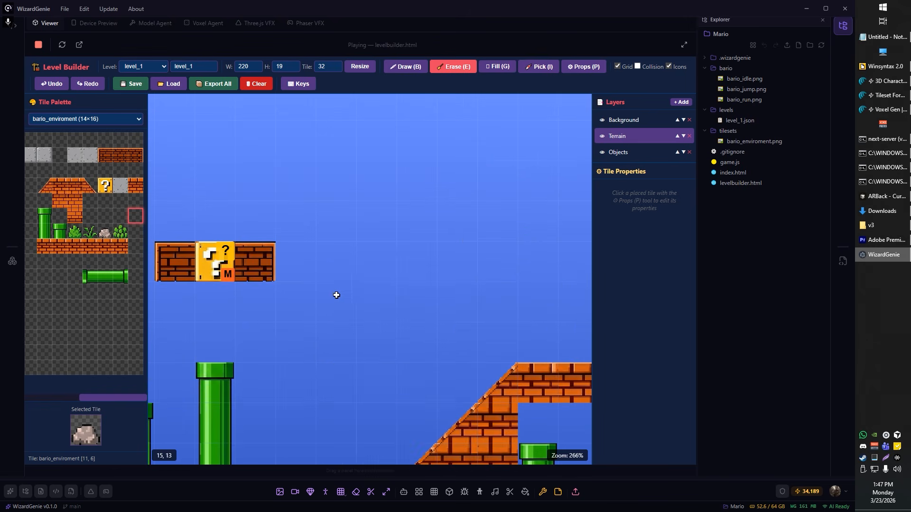
right_click(223, 258)
right_click(179, 262)
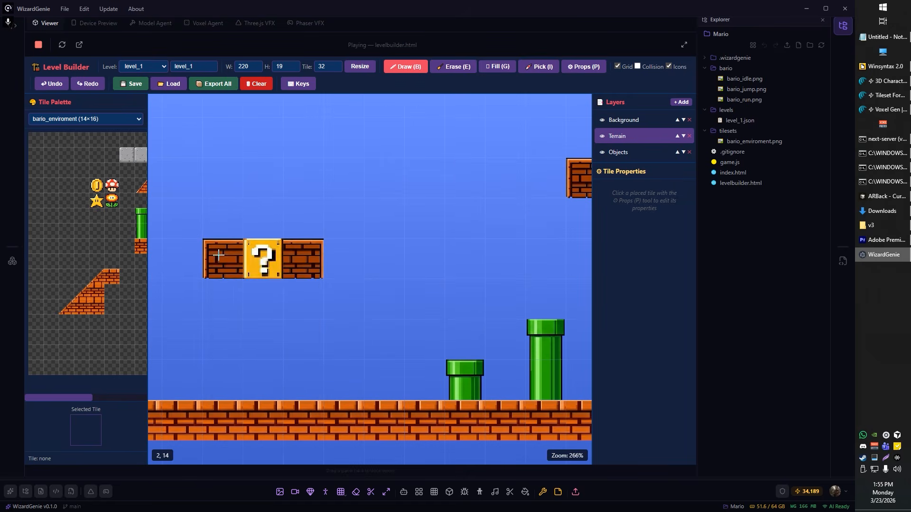
- Mark both bricks flanking the low question block near the level's start as Breakable Brick
right_click(218, 255)
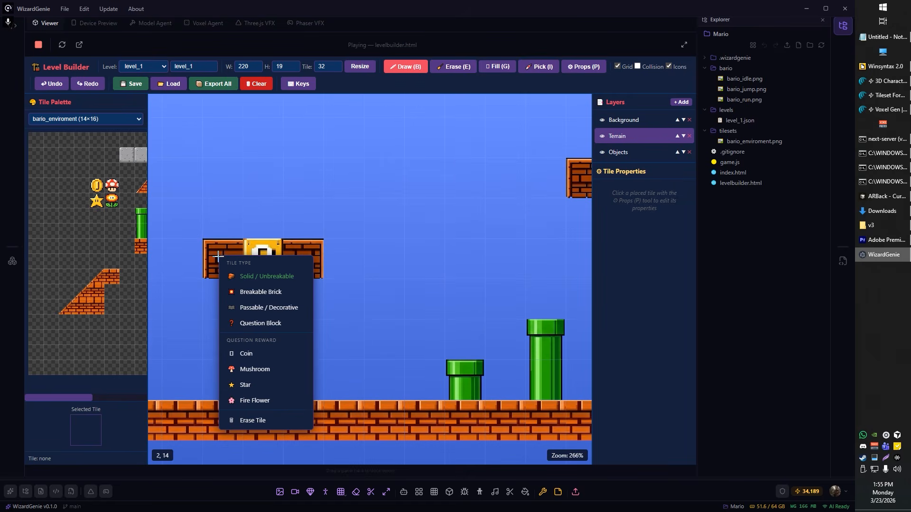
left_click(268, 291)
right_click(297, 264)
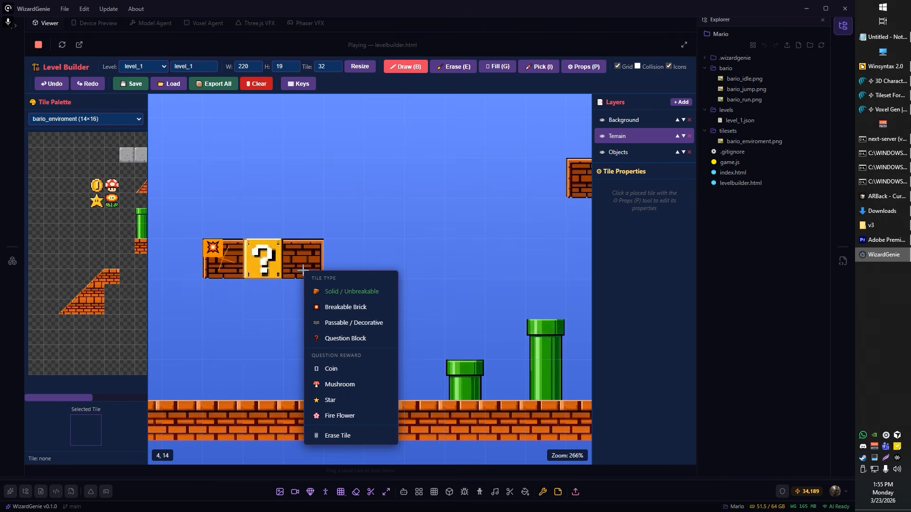
left_click(327, 300)
scroll(301, 248, "down", 1)
scroll(291, 242, "up", 6)
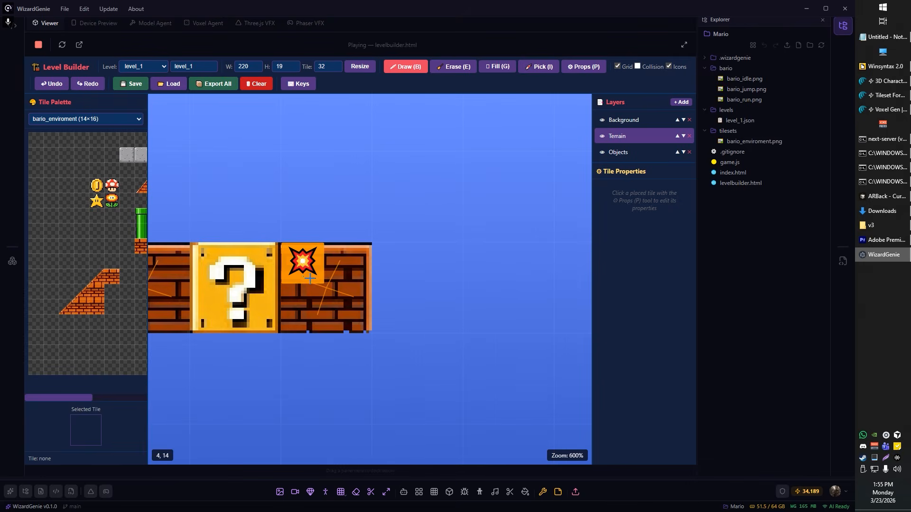
- Mark both bricks flanking the high question block above the tallest ground pipe as Breakable Brick
scroll(296, 258, "down", 10)
scroll(456, 235, "up", 6)
right_click(457, 227)
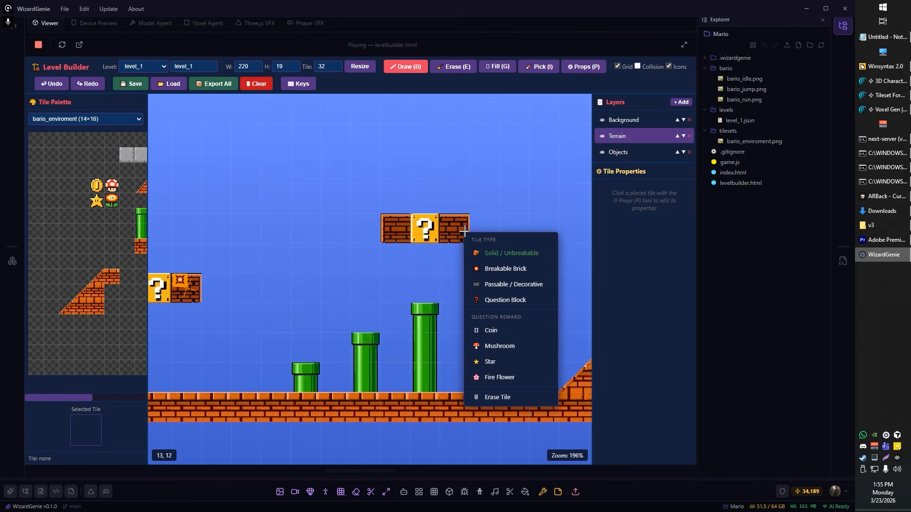
left_click(503, 267)
right_click(394, 233)
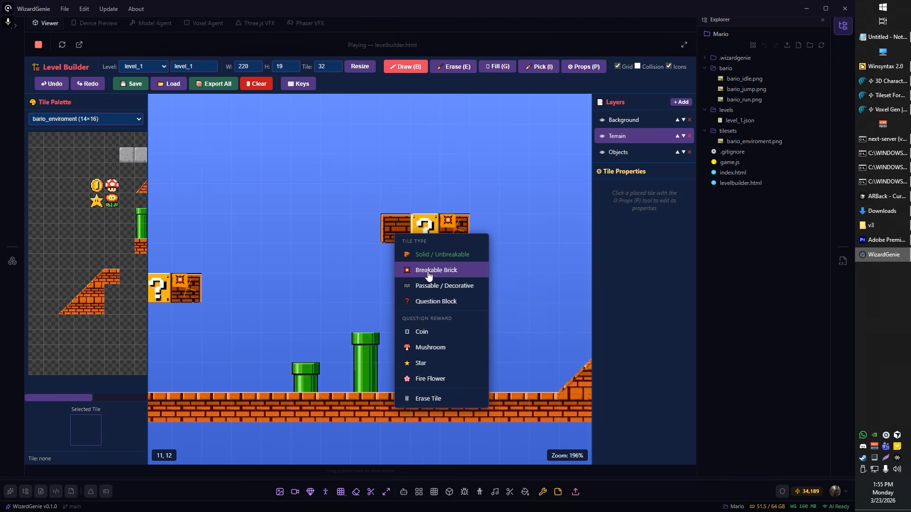
left_click(429, 272)
- Mark the three brick tiles of the ledge overhanging the short pipe beside the slope as Breakable Brick
left_click_drag(574, 287, 369, 260)
scroll(494, 284, "up", 3)
right_click(497, 287)
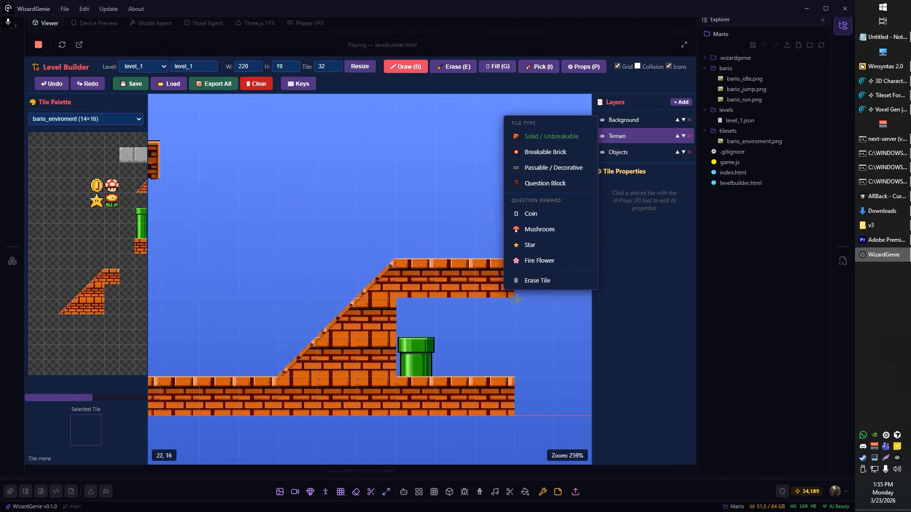
left_click(534, 151)
right_click(449, 267)
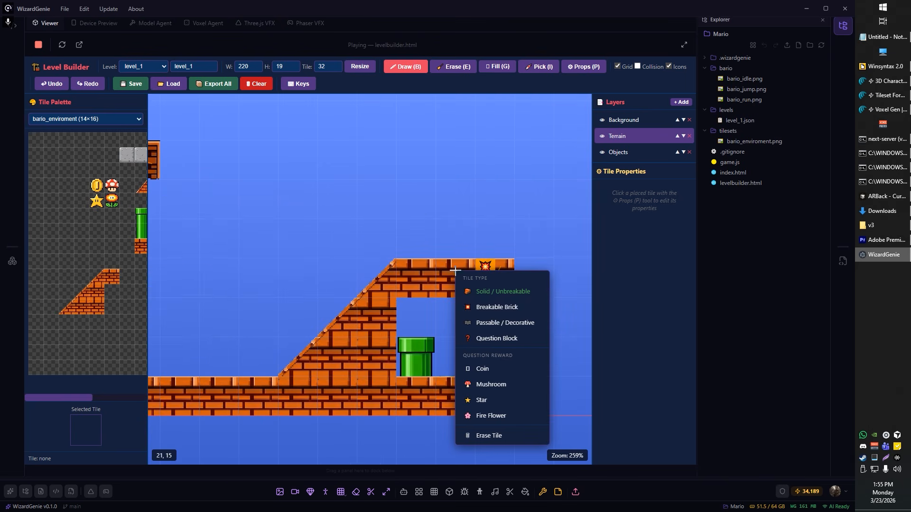
left_click(483, 305)
right_click(418, 285)
left_click(451, 321)
scroll(480, 288, "down", 3)
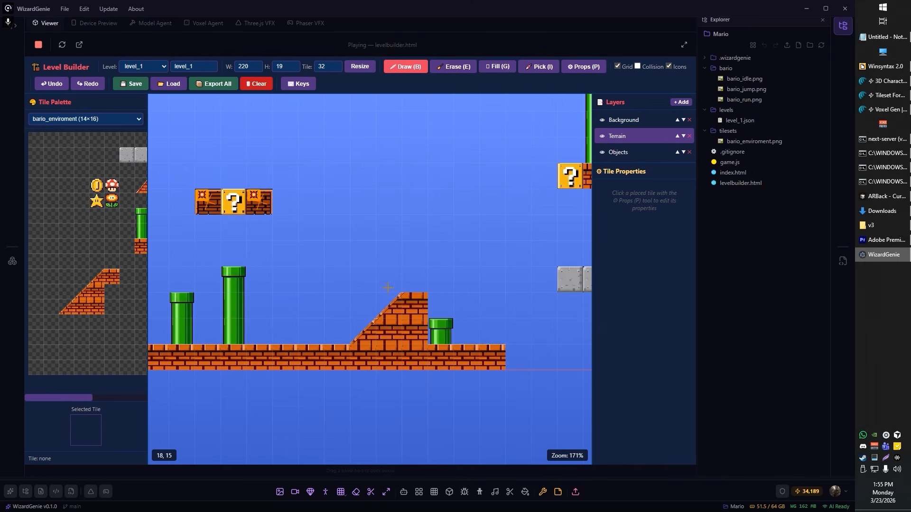
- Set the tile type of the grey stone block adjoining the horizontal pipe to Solid / Unbreakable
scroll(509, 259, "right", 3)
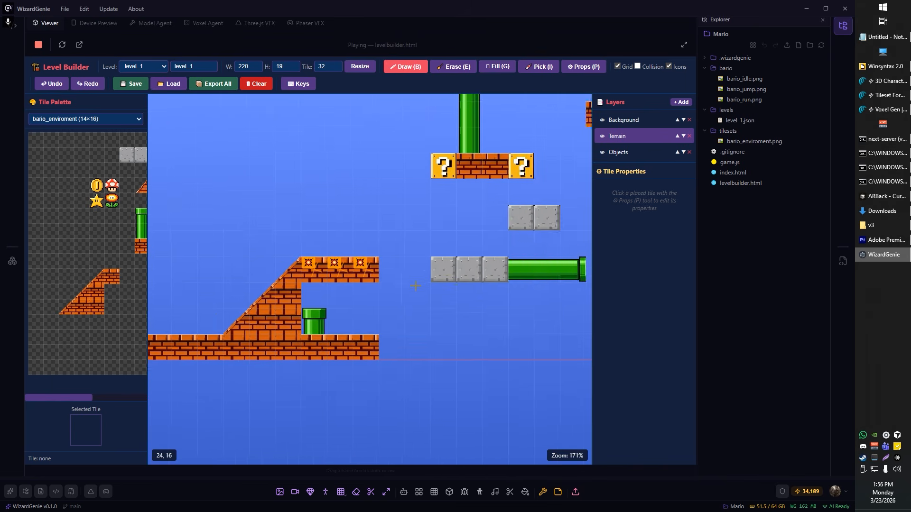
scroll(508, 261, "up", 4)
right_click(507, 262)
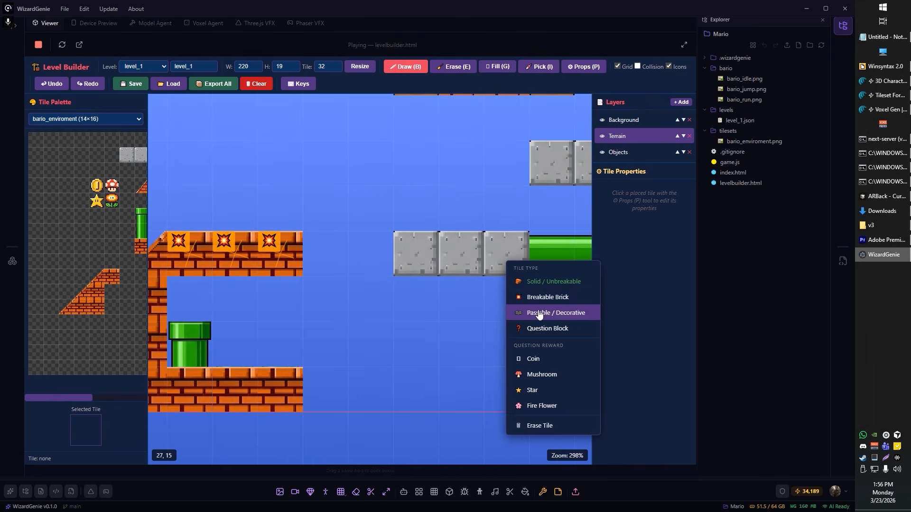
left_click(539, 287)
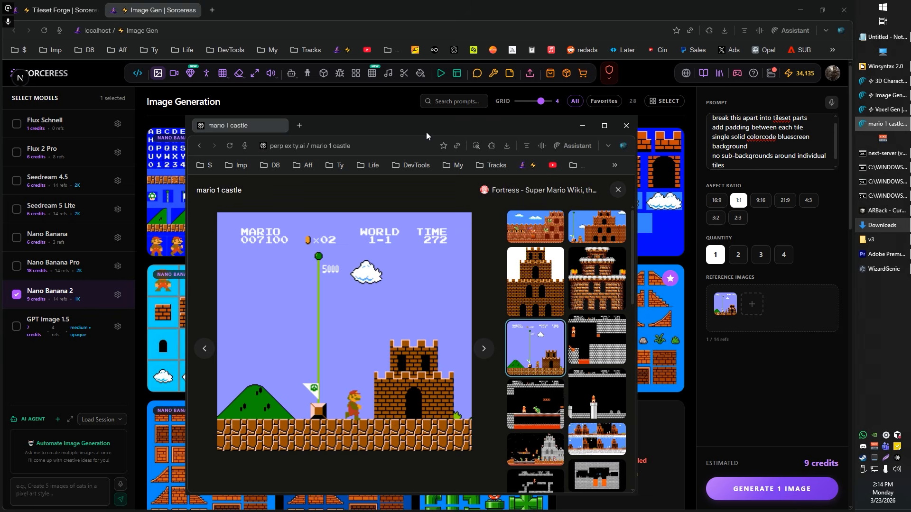
- Review the mario 1 castle reference image over the image generator and close its window
left_click_drag(426, 132, 463, 105)
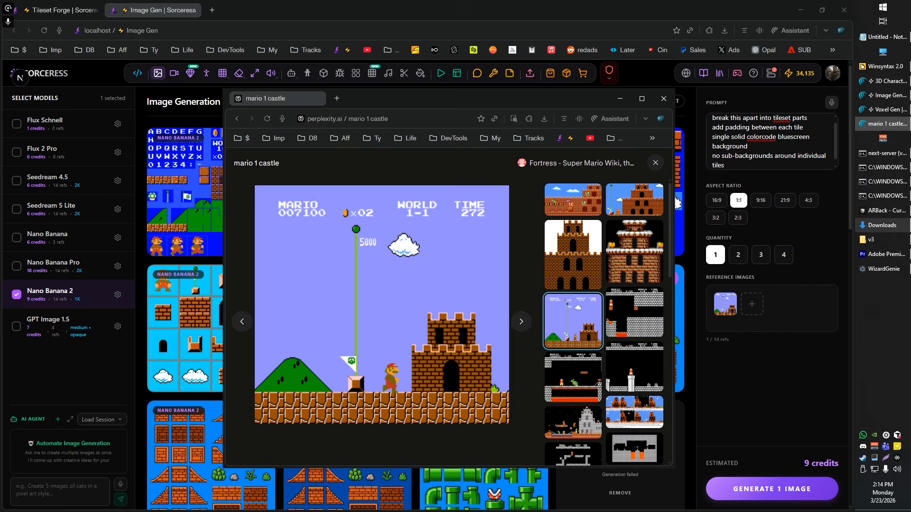
left_click(664, 99)
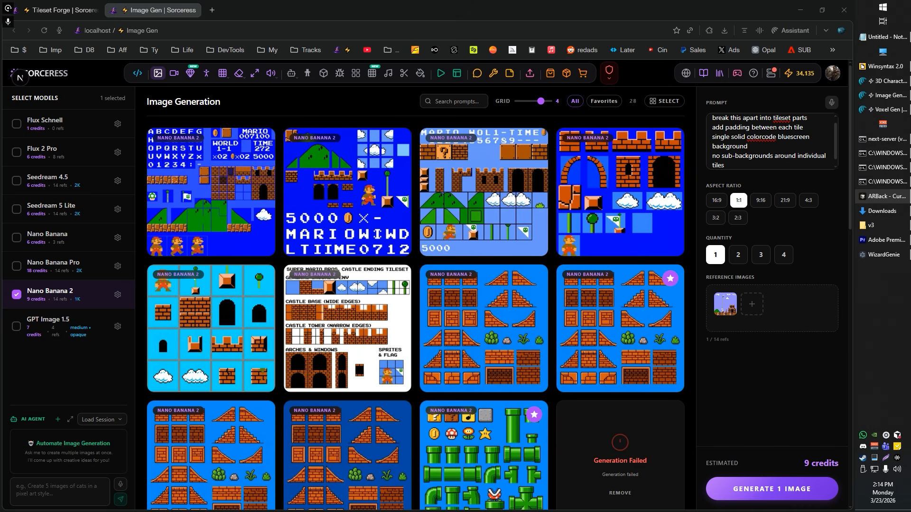
left_click_drag(910, 72, 485, 85)
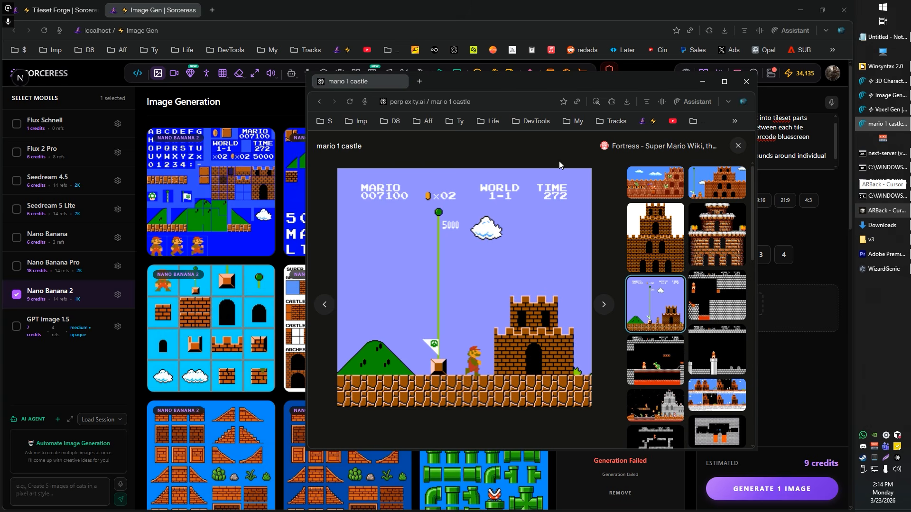
left_click(746, 82)
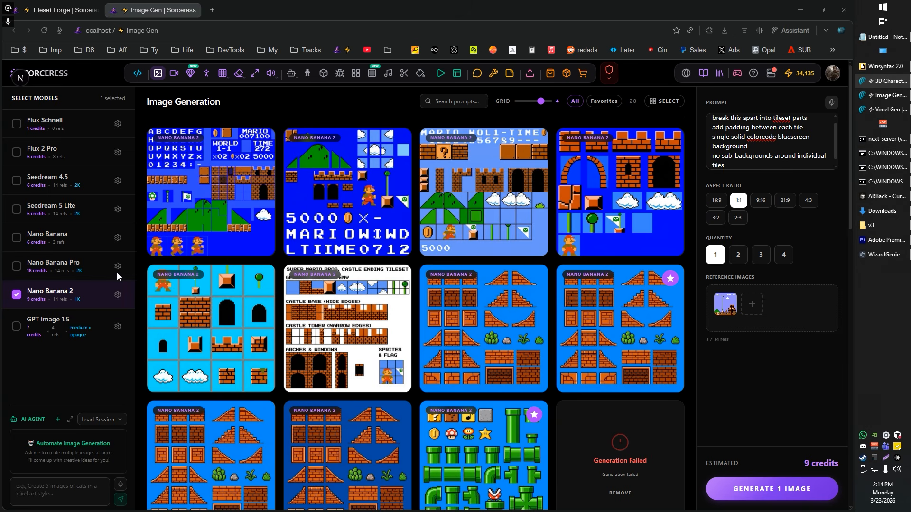
- Review the tileset prompt's sub-background instruction and compare the generated castle tileset images at full size
scroll(746, 151, "up", 1)
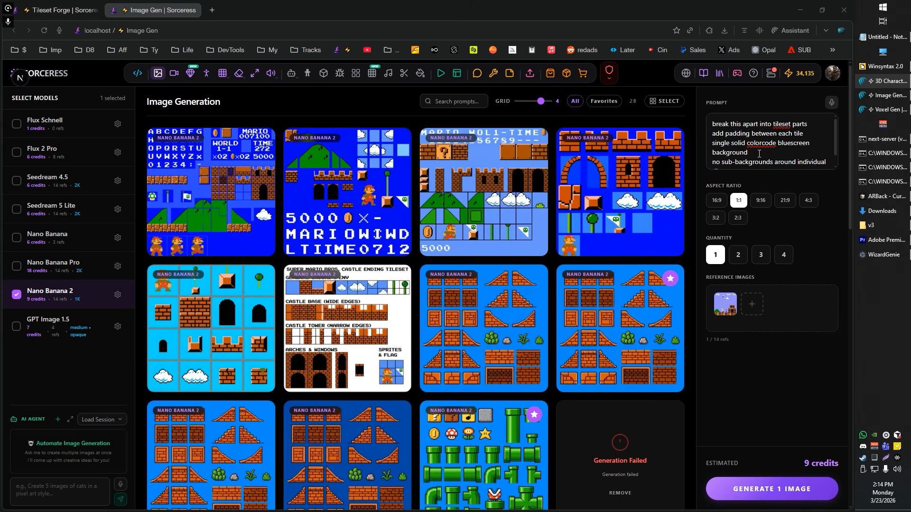
left_click_drag(751, 162, 789, 169)
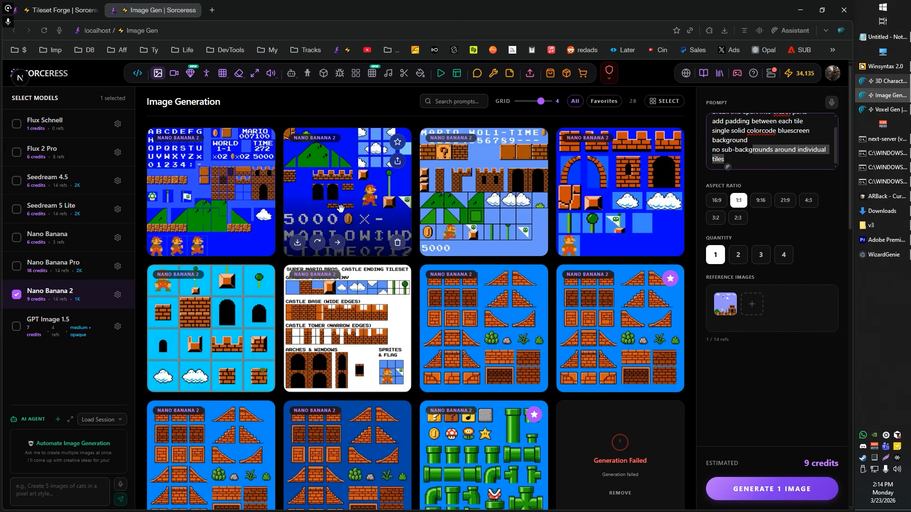
left_click(373, 210)
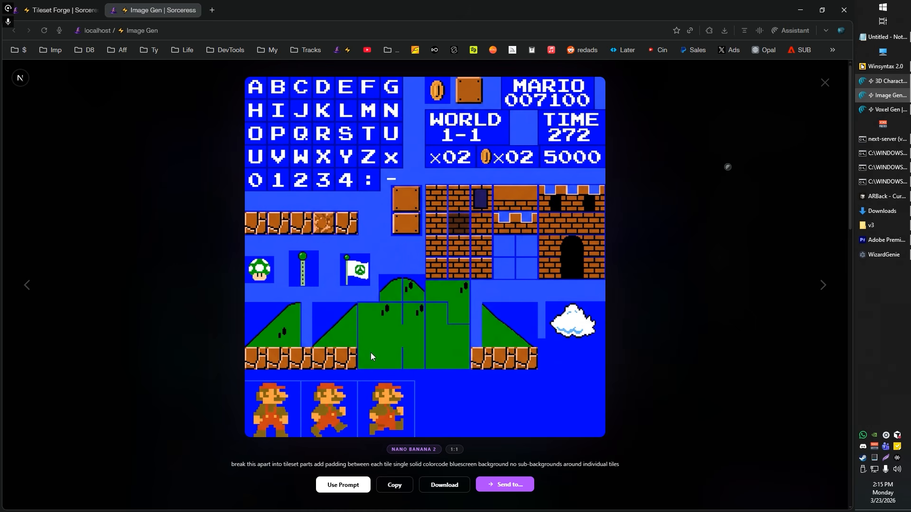
key("Escape")
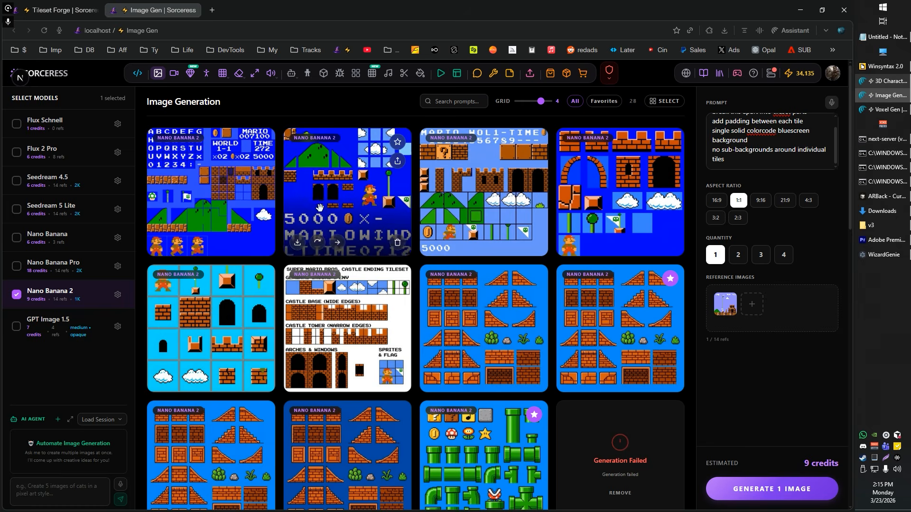
left_click(356, 191)
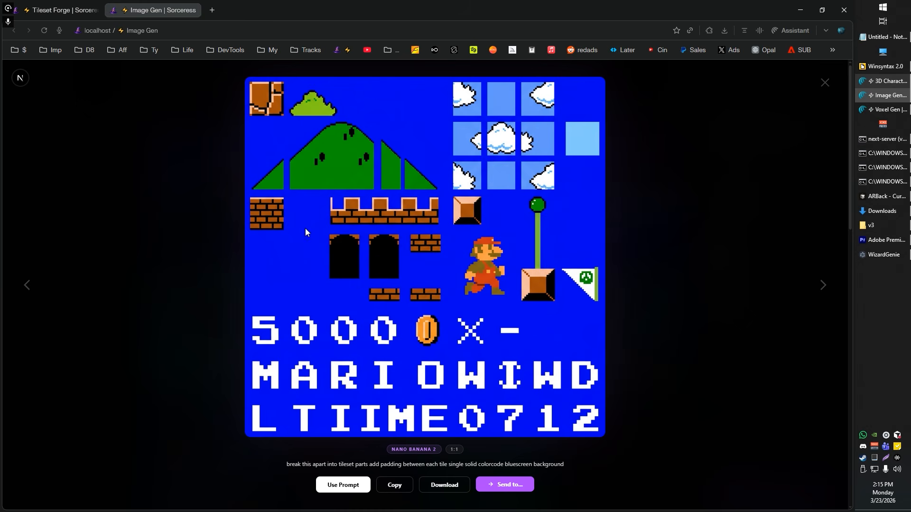
key("Escape")
left_click(612, 237)
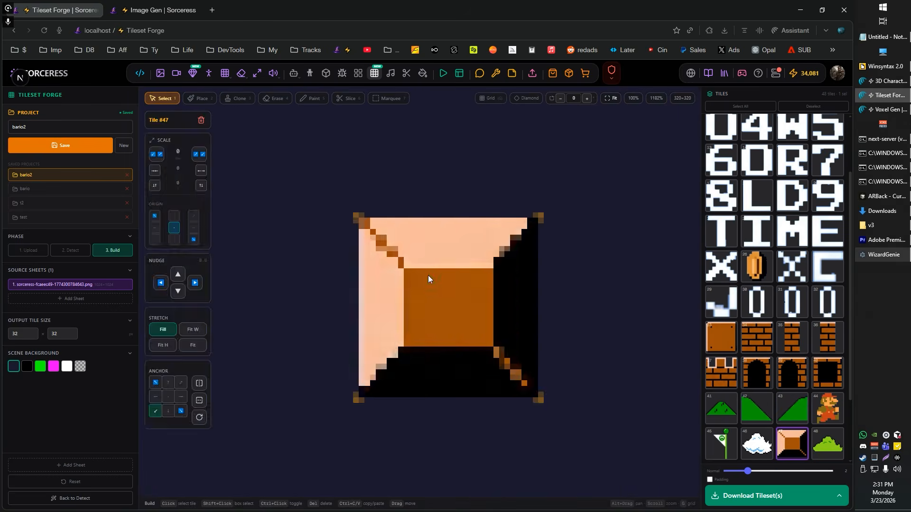
- Build the castle's ground-level wall in Tileset Forge from brick tiles with an arched doorway in the middle
scroll(788, 331, "down", 2)
left_click(756, 249)
left_click(321, 293)
scroll(404, 332, "down", 3)
left_click(757, 284)
left_click(404, 340)
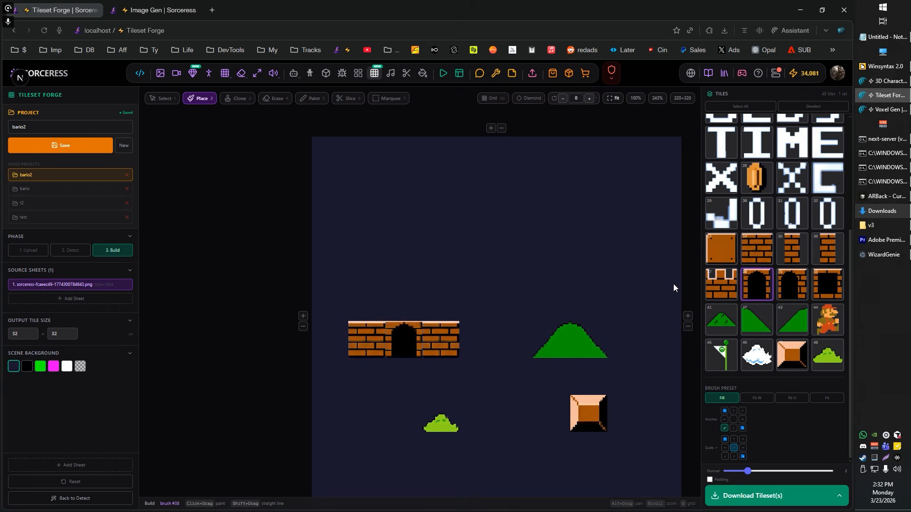
- Lay a battlement row across the top of the castle wall and place framed window tiles above its ends
left_click(721, 285)
left_click_drag(366, 303, 441, 303)
left_click(827, 284)
left_click(442, 231)
- Place the flagpole tile in two stacked cells to the castle's right and set their stretch to Fit H
scroll(393, 273, "up", 2)
left_click(721, 356)
left_click(529, 315)
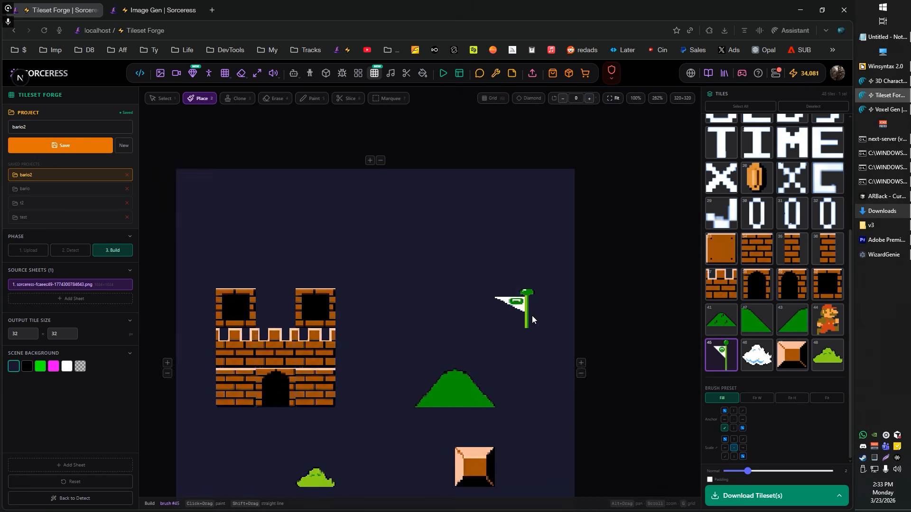
scroll(533, 318, "up", 6)
left_click(503, 304)
left_click(164, 347)
left_click(508, 372)
left_click(502, 373)
left_click(164, 346)
- Erase the duplicate flag and ball from the lower flagpole segment so only the pole remains
left_click(275, 99)
left_click(424, 100)
scroll(498, 351, "up", 8)
left_click_drag(496, 383, 426, 351)
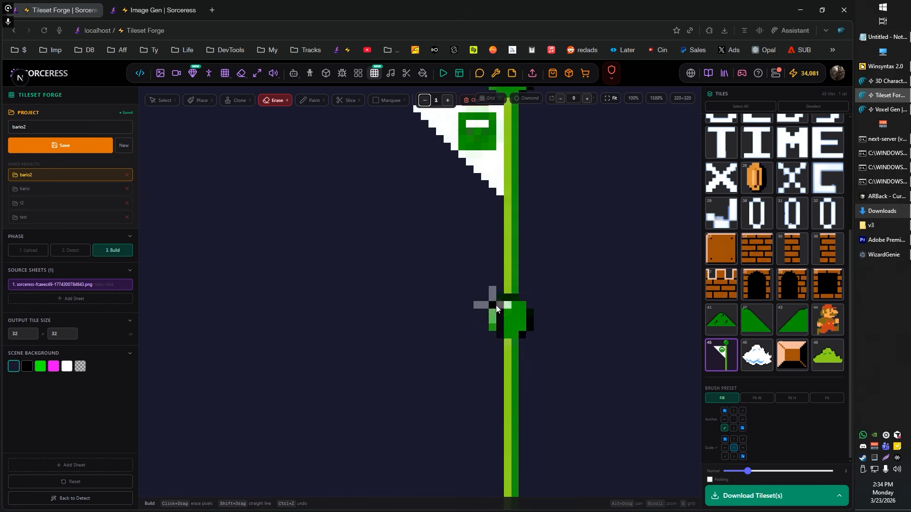
left_click_drag(493, 305, 493, 334)
scroll(613, 375, "down", 8)
left_click(312, 100)
- Paint over the light trim line above the castle's doorway wall with the brick orange
left_click(163, 98)
scroll(475, 380, "down", 3)
left_click(533, 335)
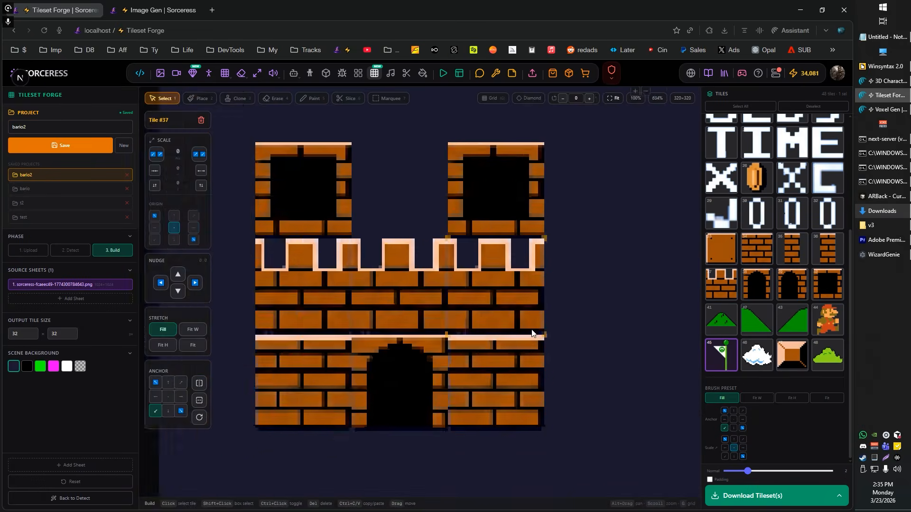
left_click(389, 375)
scroll(369, 371, "up", 8)
left_click(311, 99)
scroll(346, 317, "down", 5)
scroll(474, 308, "up", 2)
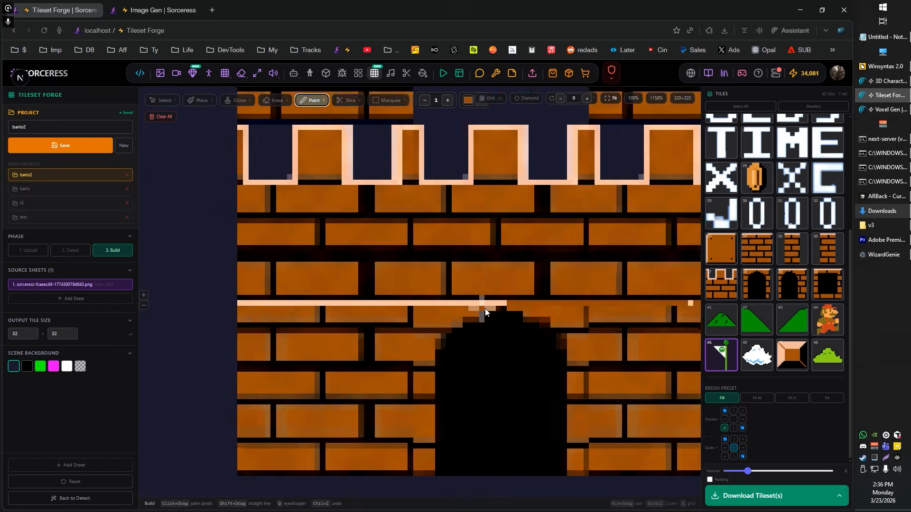
left_click_drag(481, 304, 683, 299)
scroll(389, 355, "down", 2)
scroll(474, 317, "down", 6)
- Set the right window tile to Fit H with a centred anchor and delete the left window tile
left_click(162, 98)
left_click(458, 247)
left_click(163, 345)
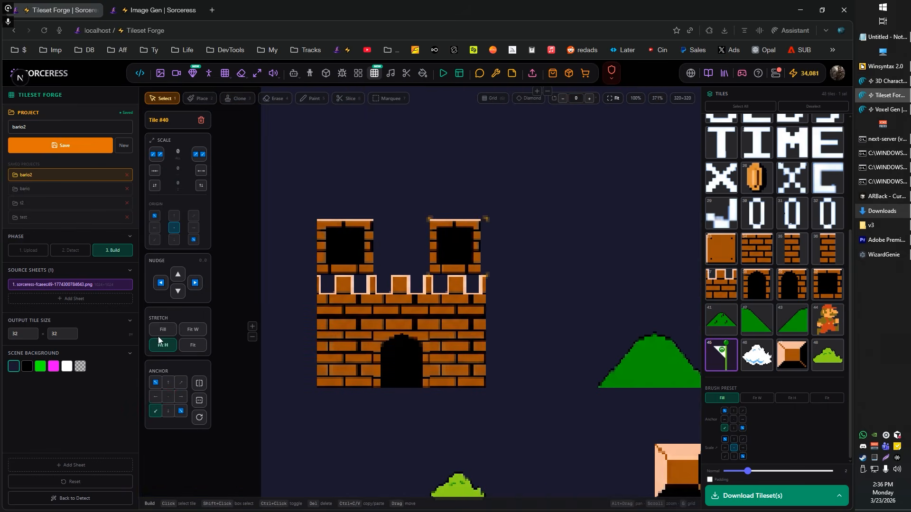
left_click(168, 397)
left_click(345, 246)
key("Delete")
- Move the remaining window tile up to a free spot above the battlements
scroll(508, 342, "up", 5)
mouse_move(457, 246)
left_mouse_down()
mouse_move(570, 190)
mouse_move(435, 151)
left_mouse_up()
scroll(567, 294, "down", 4)
scroll(545, 258, "up", 2)
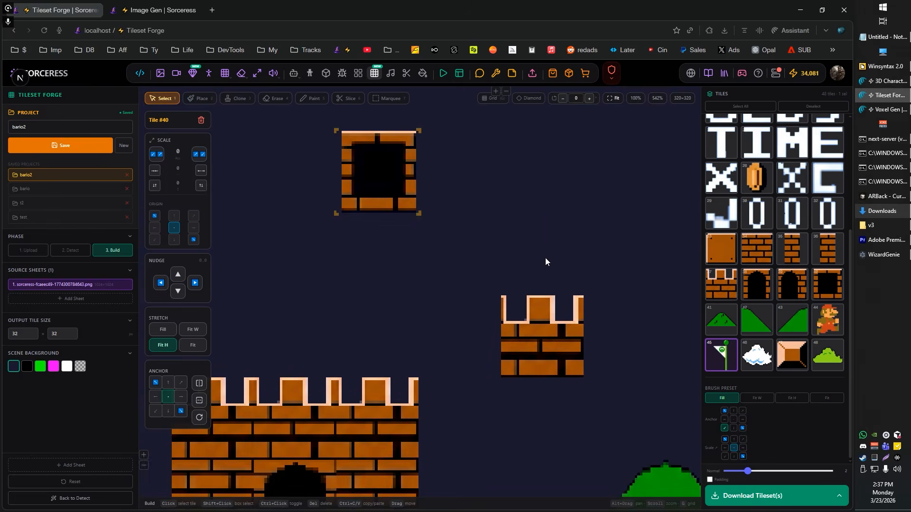
- Marquee-select a narrow horizontal strip of the standalone battlement tile
scroll(530, 354, "up", 3)
left_click(530, 355)
scroll(530, 353, "up", 2)
left_click(390, 99)
mouse_move(417, 305)
left_mouse_down()
mouse_move(508, 311)
mouse_move(548, 326)
left_mouse_up()
left_click(162, 99)
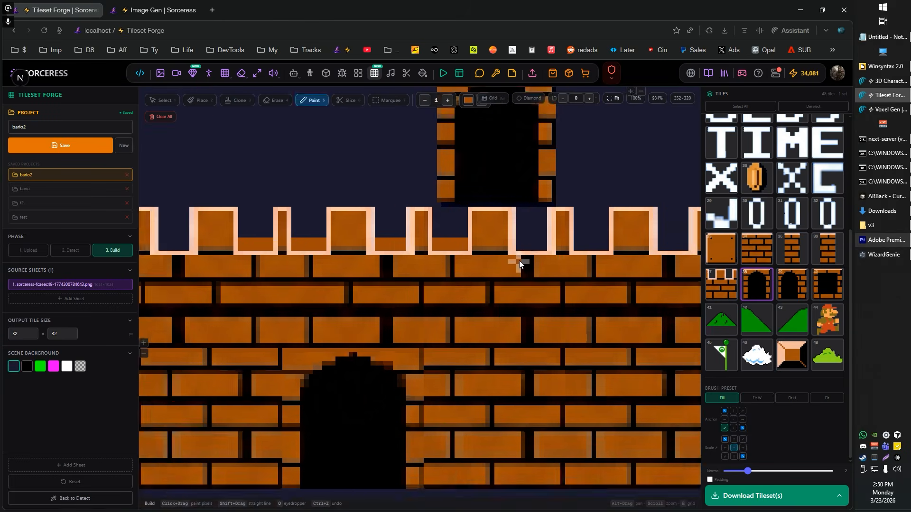
- Paint the battlement gaps beneath the upper arched window tile with the brick orange
scroll(519, 260, "up", 1)
mouse_move(460, 203)
left_mouse_down()
mouse_move(431, 228)
mouse_move(459, 225)
left_mouse_up()
mouse_move(520, 204)
left_mouse_down()
mouse_move(547, 244)
mouse_move(534, 228)
left_mouse_up()
scroll(628, 182, "down", 5)
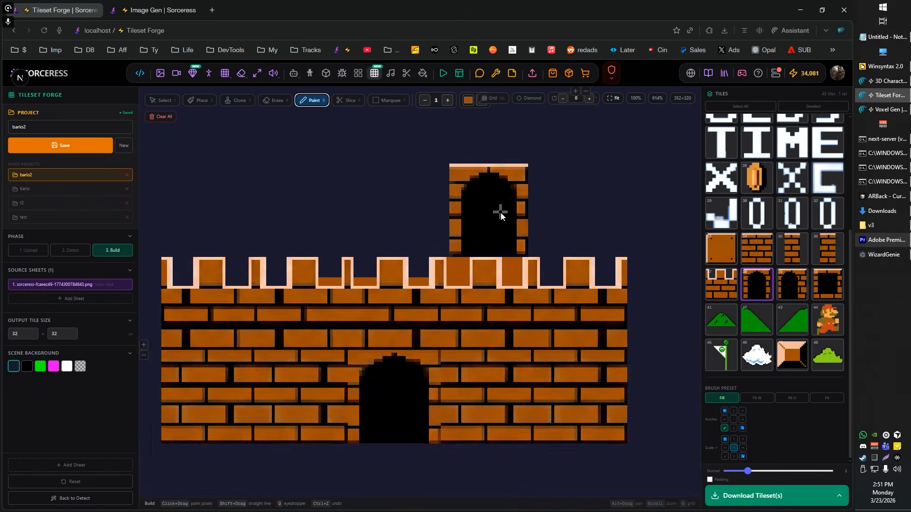
- Scale the upper arched window tile up three steps, widen it one step, and paste a copied tile into the upper storey
scroll(500, 211, "up", 5)
left_click(162, 99)
left_click(481, 212)
triple_click(199, 155)
left_click(201, 170)
scroll(579, 225, "down", 6)
key("ctrl+v")
left_click(362, 283)
- Paint the remaining background gaps between the battlements beneath the upper storey in brick orange
scroll(537, 262, "up", 2)
left_click(312, 98)
scroll(451, 252, "up", 6)
left_click_drag(434, 257, 448, 265)
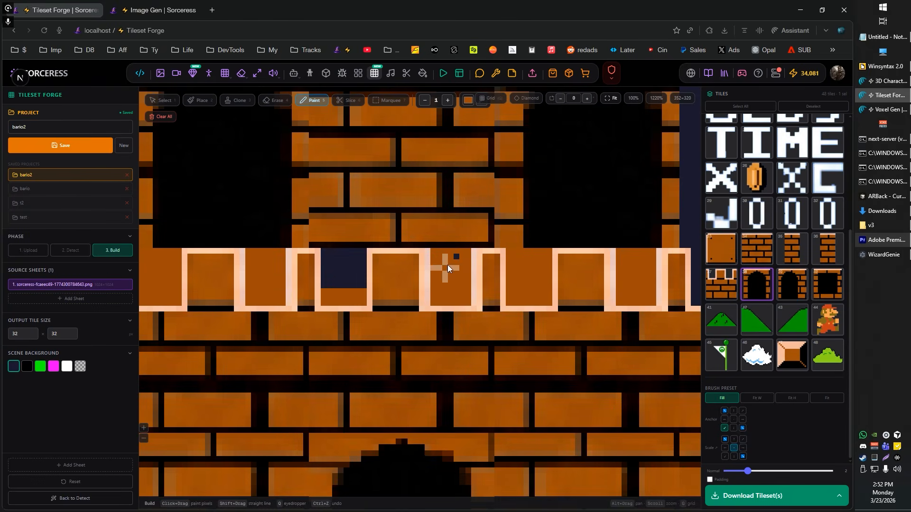
left_click_drag(362, 259, 351, 272)
scroll(304, 255, "down", 4)
scroll(420, 243, "up", 4)
scroll(528, 220, "down", 6)
mouse_move(448, 240)
left_mouse_down()
mouse_move(537, 239)
mouse_move(554, 219)
left_mouse_up()
- Touch up the brickwork between the two upper arched windows with the Paint tool
left_click(163, 99)
scroll(361, 208, "up", 5)
left_click(361, 204)
left_click(311, 98)
scroll(509, 216, "up", 3)
scroll(514, 225, "down", 4)
scroll(515, 225, "up", 4)
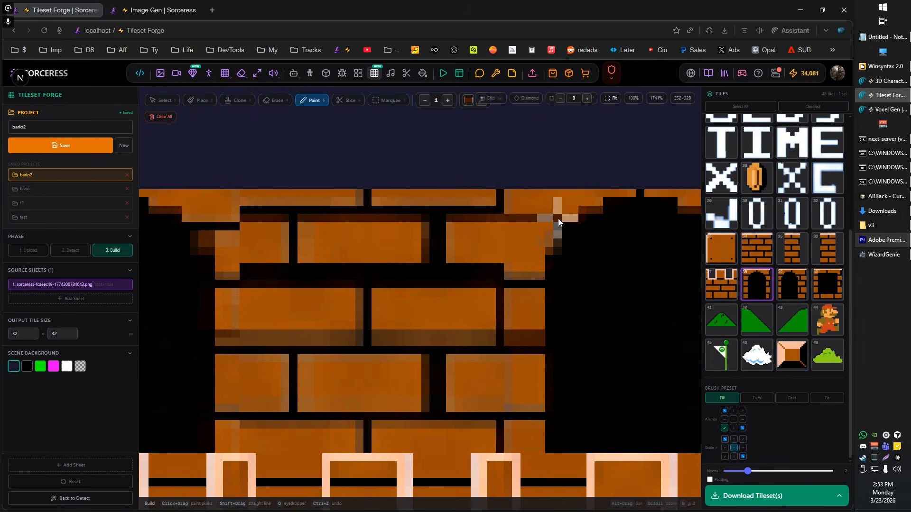
scroll(359, 263, "down", 6)
- Widen the right upper arched window tile by one step
left_click(163, 98)
left_click(427, 230)
scroll(509, 215, "down", 6)
scroll(539, 262, "up", 2)
scroll(464, 222, "up", 5)
left_click(477, 246)
left_click(202, 170)
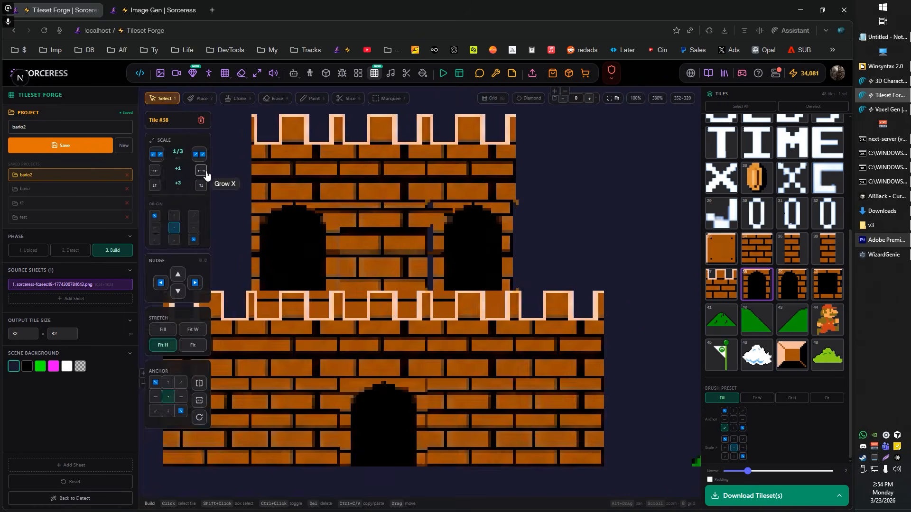
- Fill the gap left of the right upper arched window using sampled brick and mortar colours
left_click(311, 98)
scroll(472, 243, "up", 5)
left_click_drag(397, 177, 432, 177)
left_click_drag(402, 244, 400, 283)
key("q")
scroll(485, 261, "down", 4)
scroll(400, 249, "up", 5)
key("q")
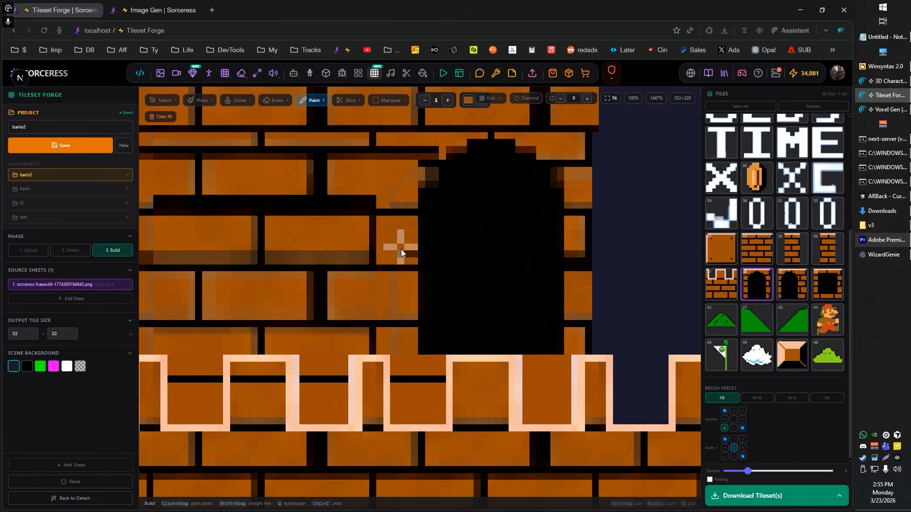
- Refine the brick edges beside and above the right upper arched window with sampled colours
left_click_drag(400, 249, 412, 265)
scroll(427, 228, "down", 5)
scroll(472, 155, "up", 5)
scroll(473, 189, "down", 4)
scroll(499, 227, "up", 4)
left_click_drag(508, 181, 507, 195)
key("q")
scroll(588, 263, "down", 4)
scroll(512, 251, "down", 5)
left_click(162, 99)
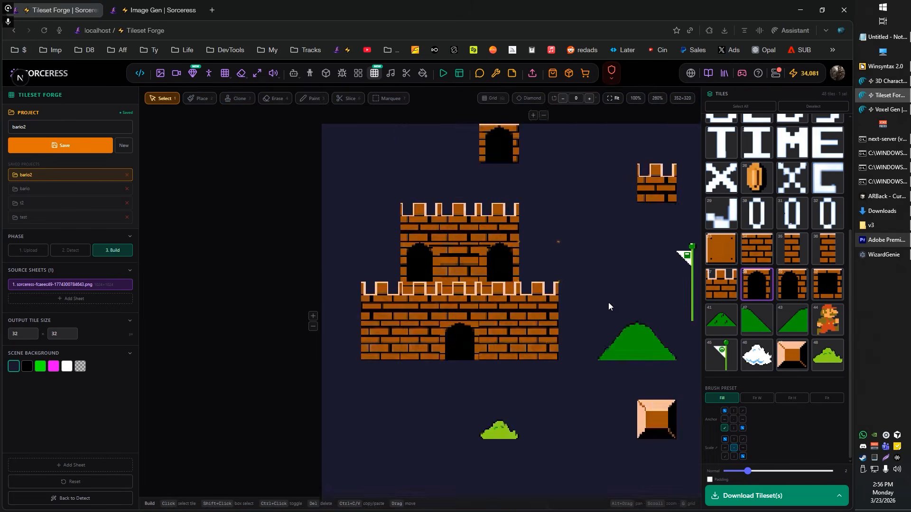
- Download the castle tileset
scroll(527, 247, "up", 5)
scroll(355, 280, "down", 10)
left_click(776, 496)
left_click(541, 311)
scroll(514, 291, "up", 2)
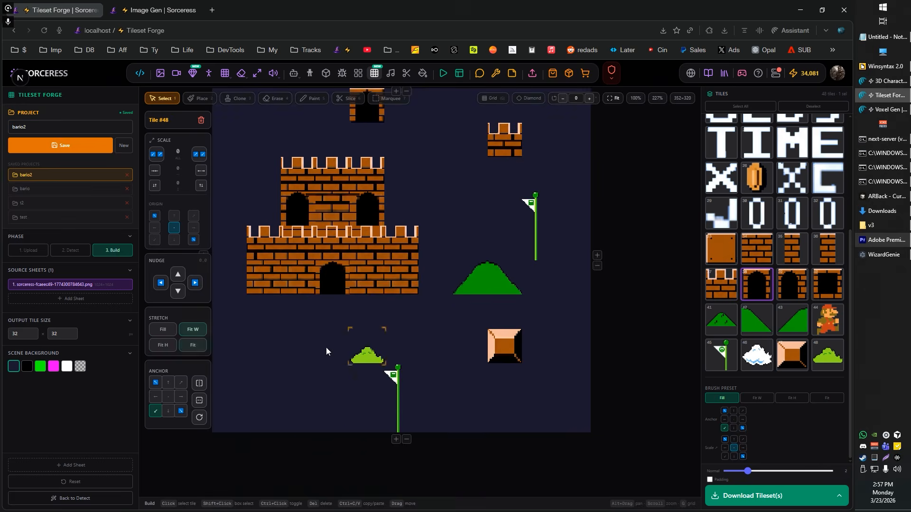
- Move the green bush one cell left and apply Fit W and Fit stretching to the second flagpole's upper tile
left_click_drag(366, 352, 299, 351)
scroll(402, 385, "up", 2)
left_click(403, 382)
left_click(192, 330)
left_click(194, 345)
- Set the second flagpole's lower tile to Fit W and erase the stray flag pieces beside its pole
scroll(488, 304, "down", 2)
left_click(424, 353)
scroll(427, 337, "up", 8)
left_click(193, 329)
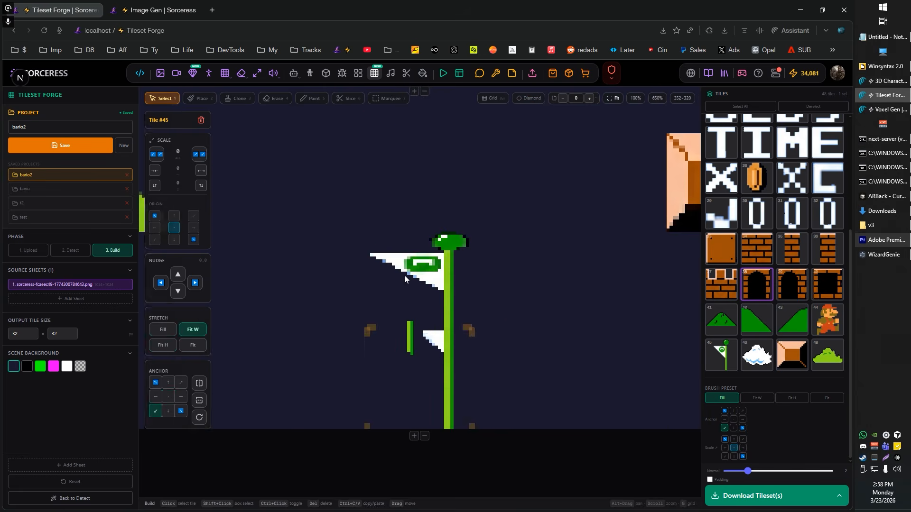
left_click(276, 99)
left_click_drag(408, 327, 432, 344)
scroll(412, 367, "down", 8)
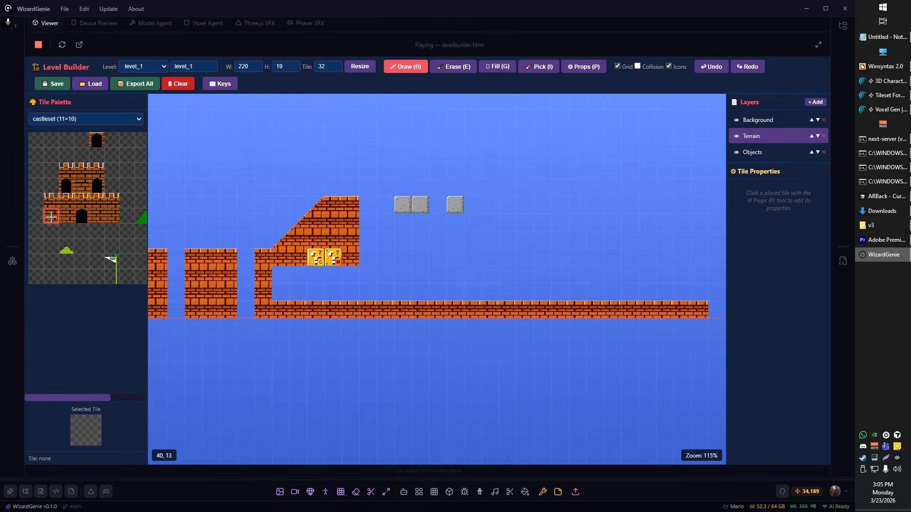
- Assemble the castle from castleset tiles on the ground near the level's far end, including doorway, arched windows and battlements
left_click(596, 290)
left_click(82, 180)
left_click(597, 251)
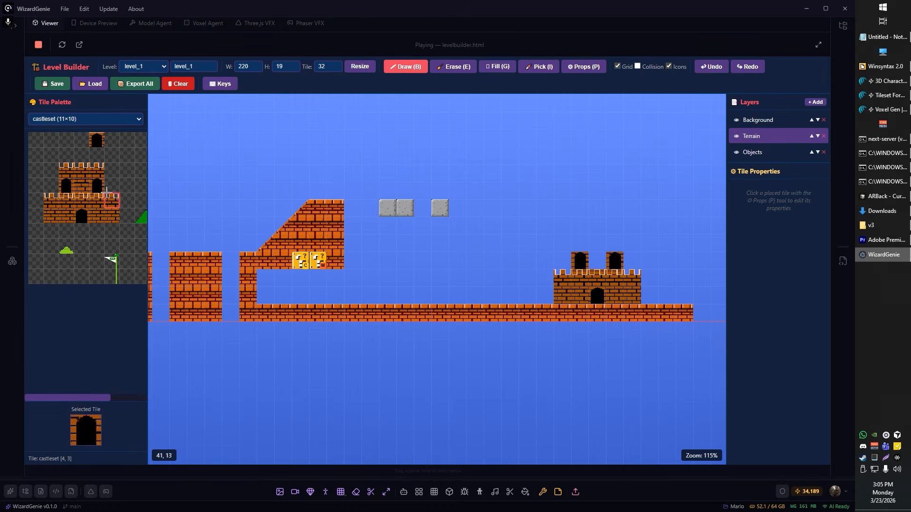
left_click(597, 247)
- Build a flagpole ahead of the castle from a bevelled base block, green pole tiles and a flag top
left_click(111, 245)
left_click(487, 249)
left_click(66, 276)
left_click_drag(486, 232, 486, 179)
left_click(67, 261)
left_click(487, 162)
- Draw a six-step ascending staircase of bevelled blocks before the flagpole and erase the excess blocks at its top
left_click(96, 216)
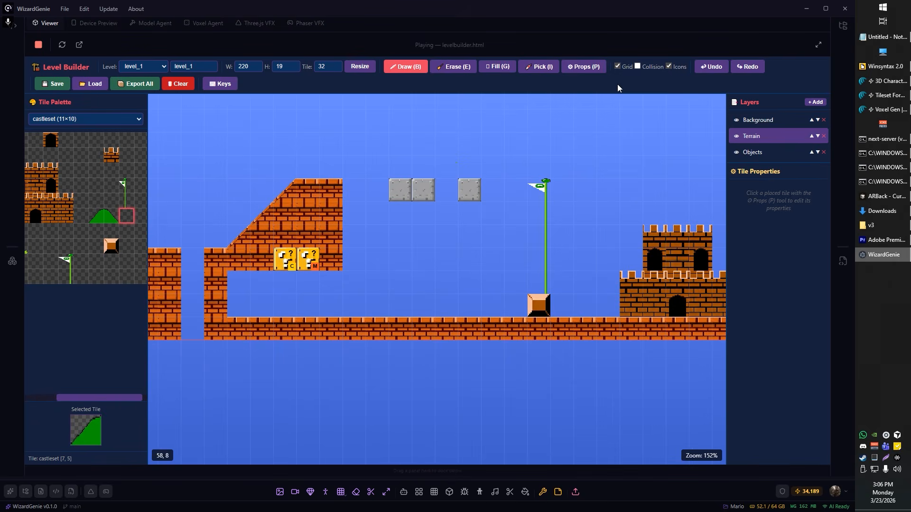
left_click(583, 67)
left_click(111, 246)
left_click(406, 67)
mouse_move(331, 305)
left_mouse_down()
mouse_move(423, 236)
mouse_move(446, 305)
left_mouse_up()
left_click_drag(400, 259, 354, 305)
left_click(453, 66)
left_click_drag(424, 190, 400, 190)
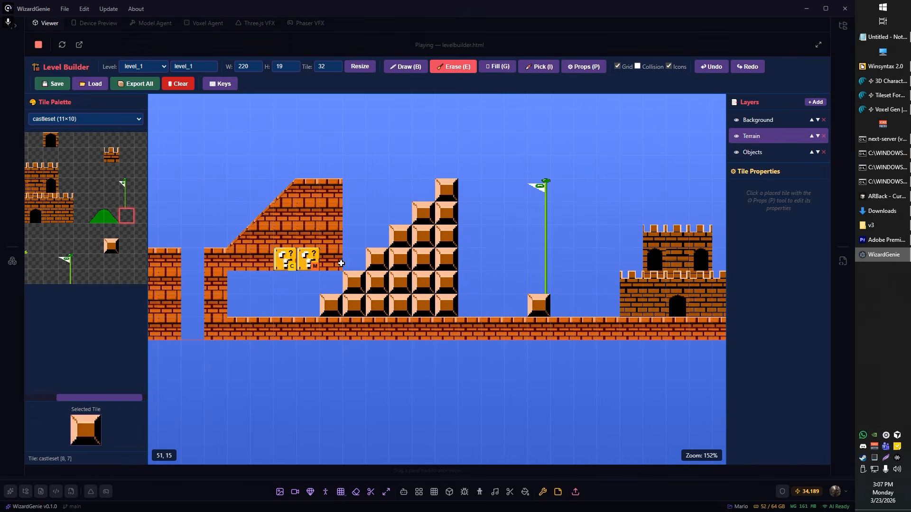
- Erase the brick slope and question blocks before the staircase and place a two-tile green hill on the ground there
left_click_drag(339, 264, 239, 260)
left_click(584, 67)
left_click(111, 216)
left_click(405, 67)
left_click(265, 297)
left_click(97, 216)
left_click(242, 297)
scroll(471, 368, "up", 2)
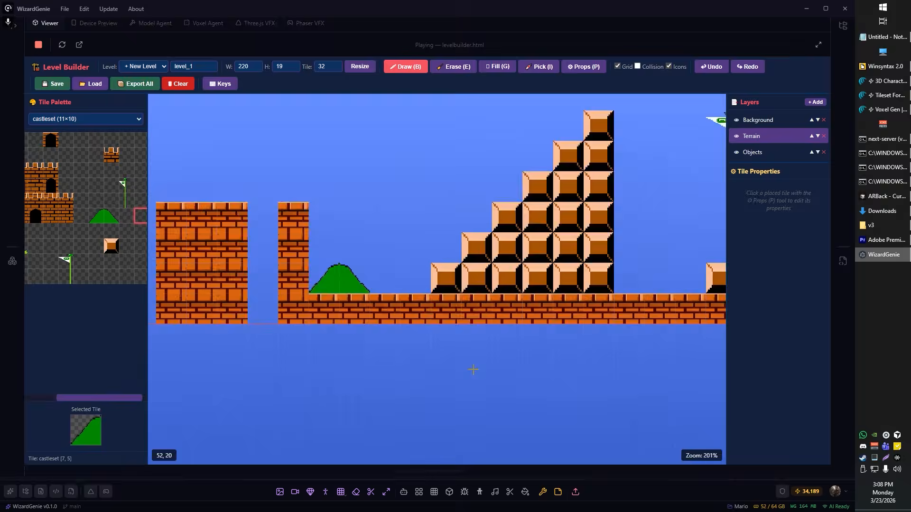
scroll(445, 360, "down", 5)
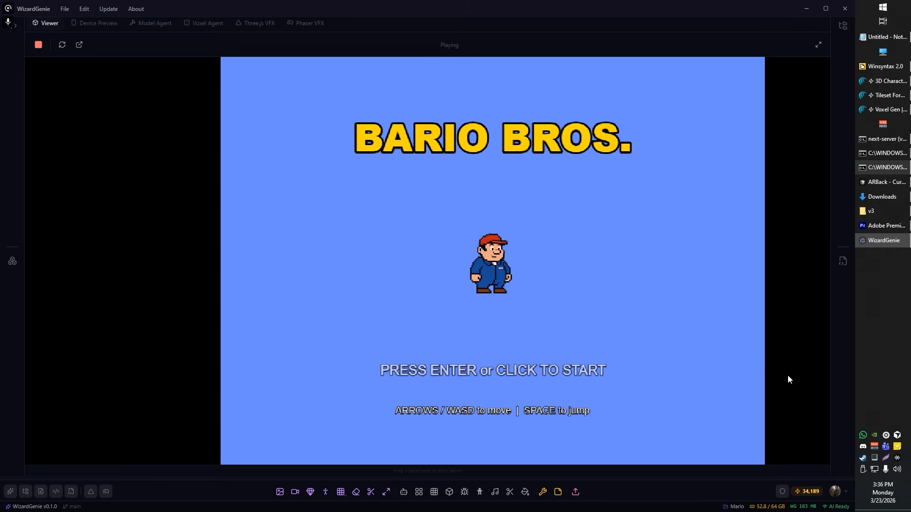
- Start the Bario Bros. game and test running and jumping toward the first green pipe
left_click(577, 297)
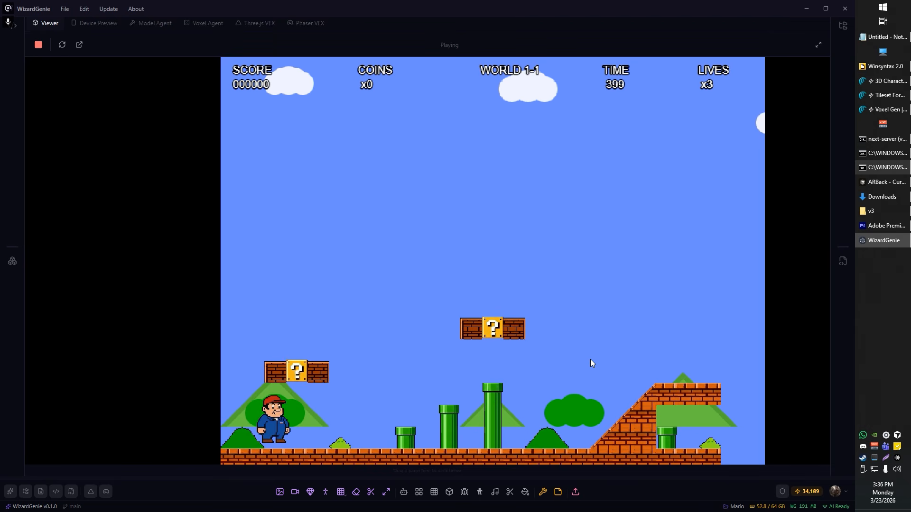
key("Right")
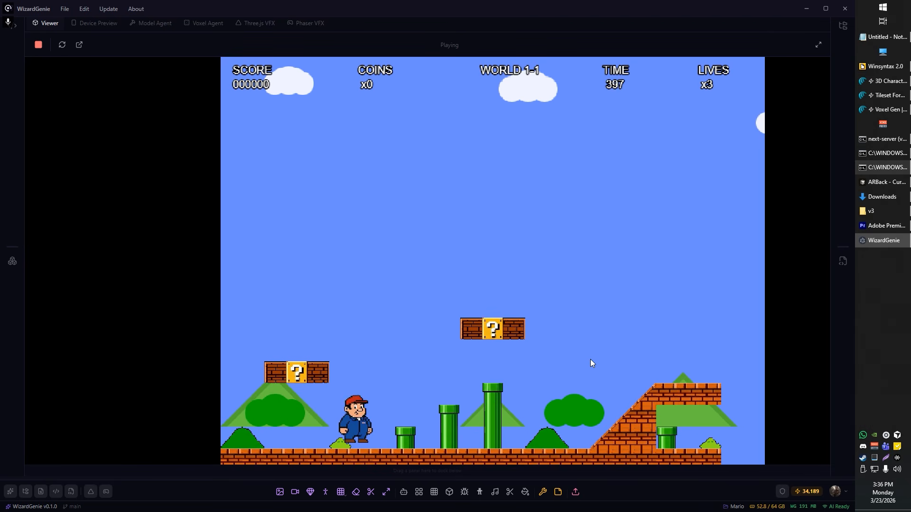
key("space")
key("space")
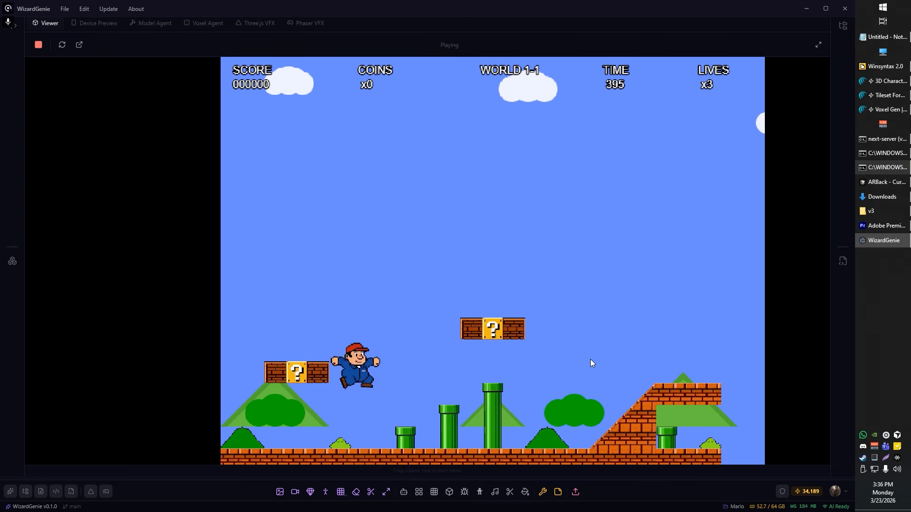
key("Right")
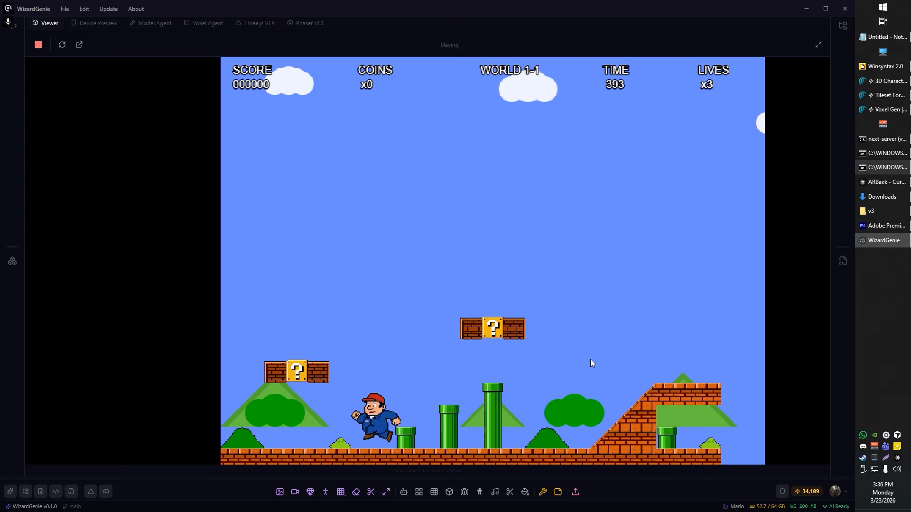
- Break the two bricks beside the first question block and hit that block from below
key("Left")
key("Right")
key("Left")
key("space")
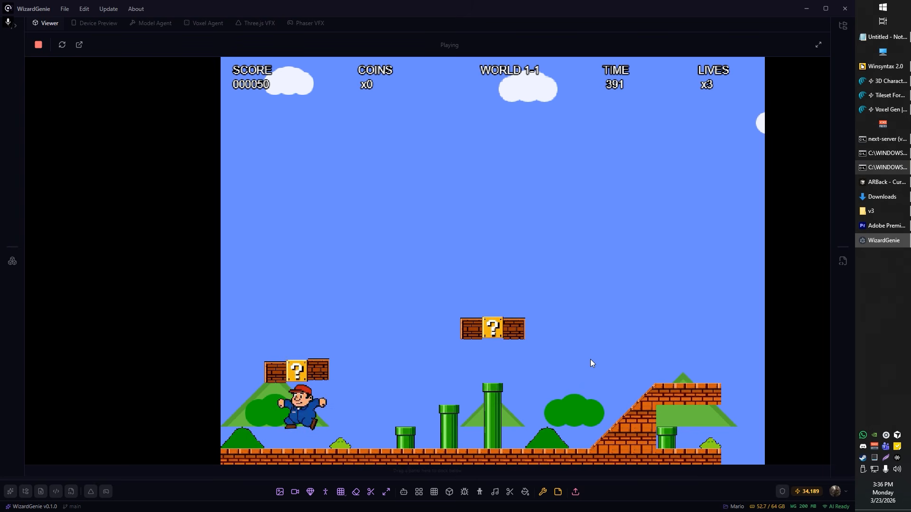
key("Left")
key("space")
key("Right")
key("space")
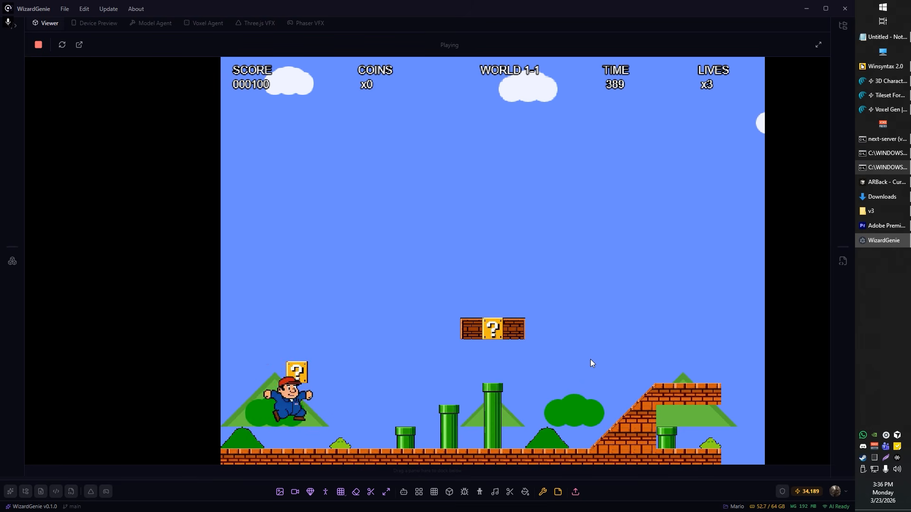
key("space")
- Jump across the pipes and break the bricks on both sides of the second question block
key("Right")
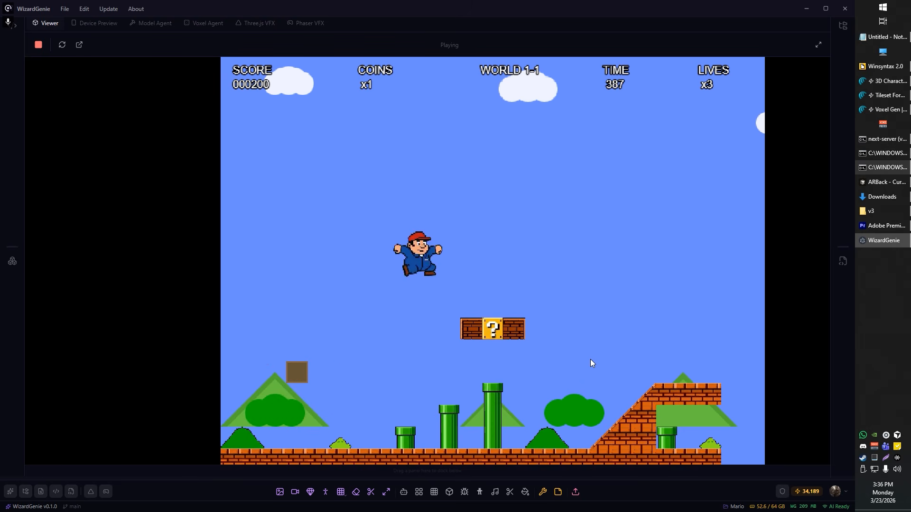
key("Right")
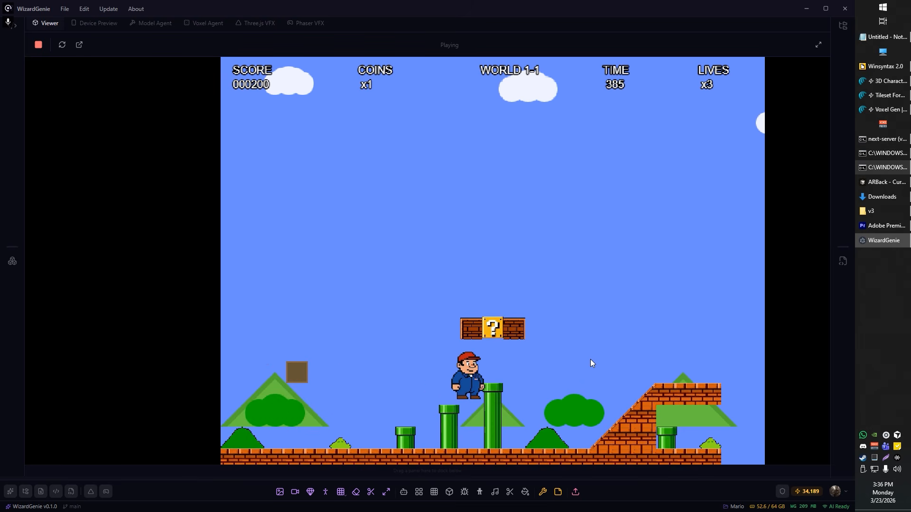
key("space")
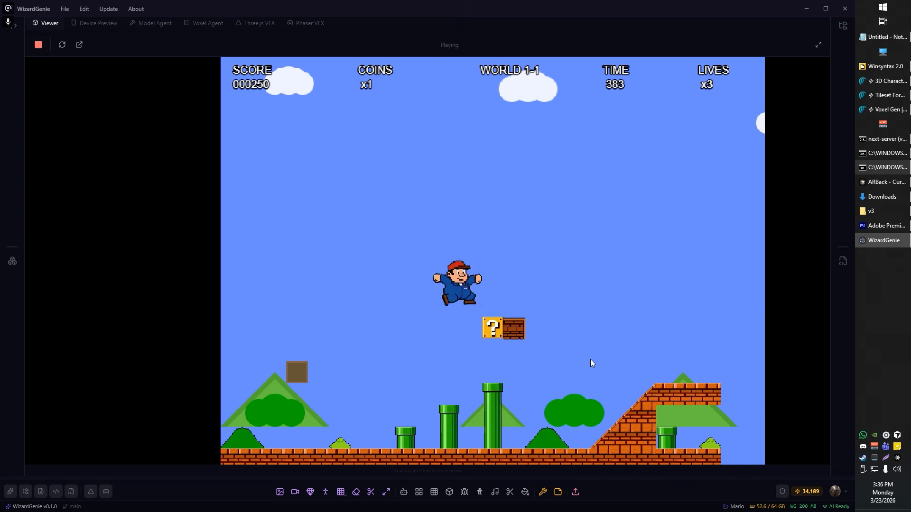
key("Right")
key("Right")
key("Left")
key("space")
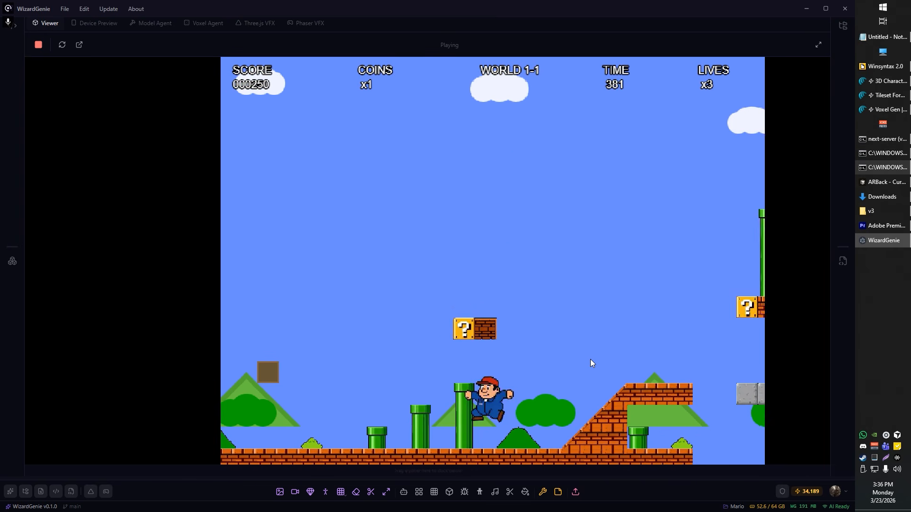
key("space")
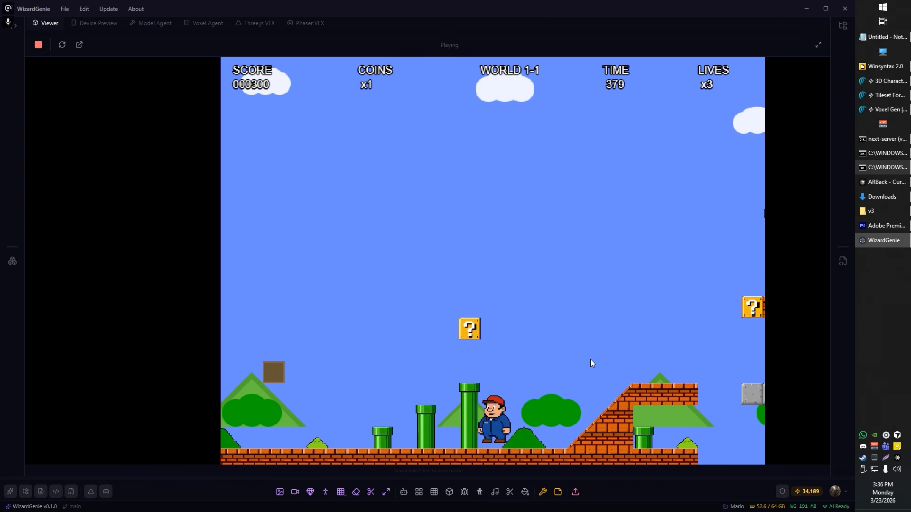
- Playtest the brick slope and jump over the gap past the tall pipe on the floating bricks
key("Right")
key("Right")
key("space")
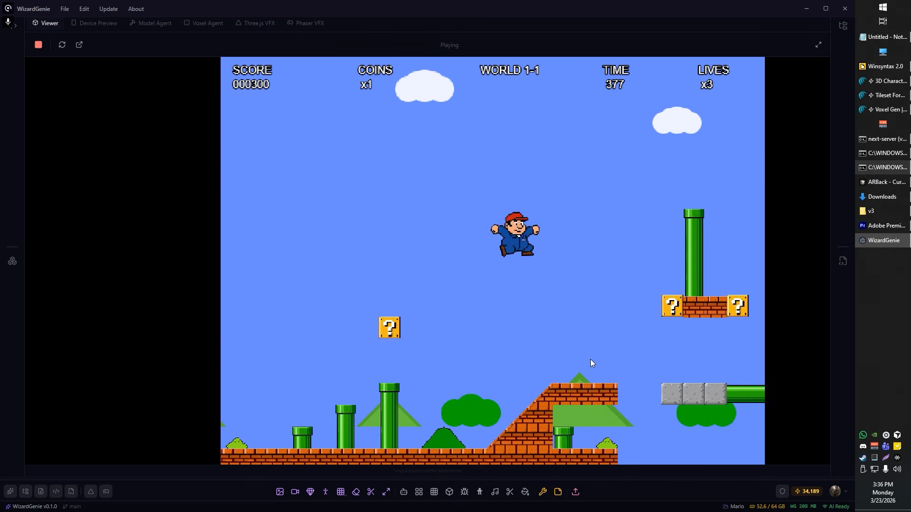
key("Right")
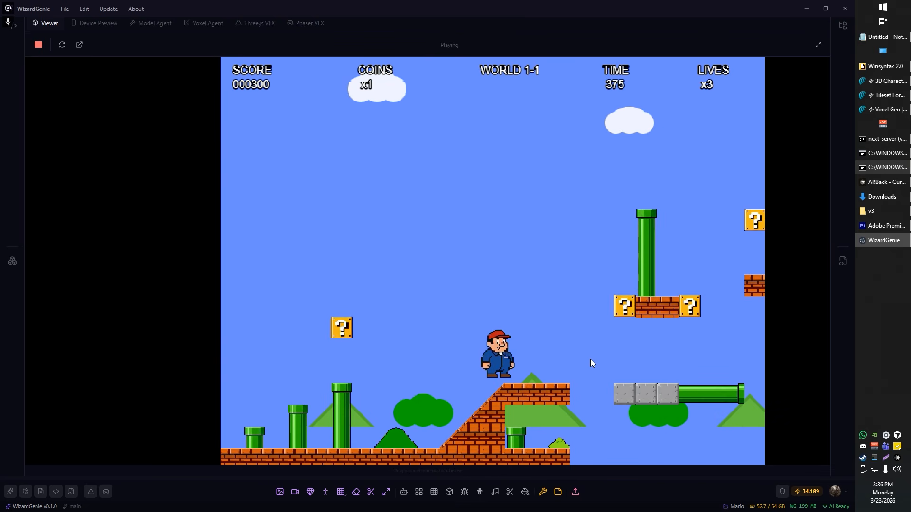
key("Right")
key("space")
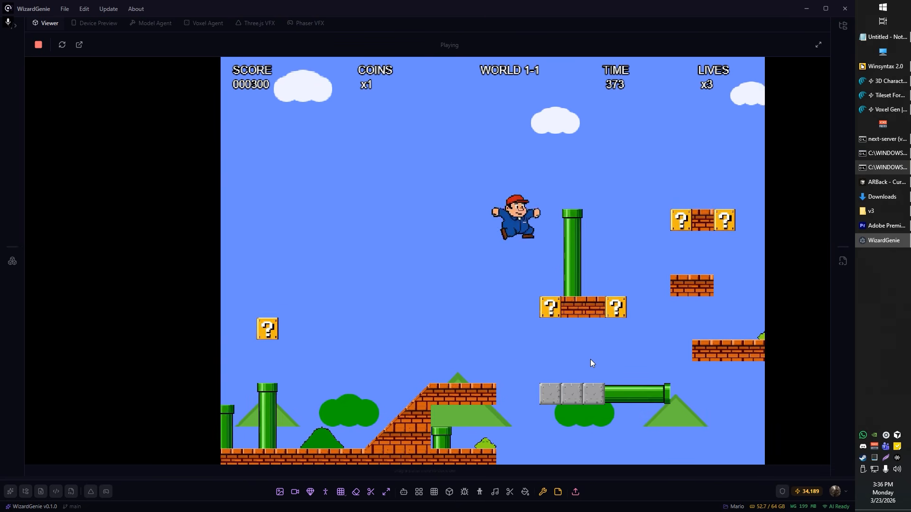
key("Right")
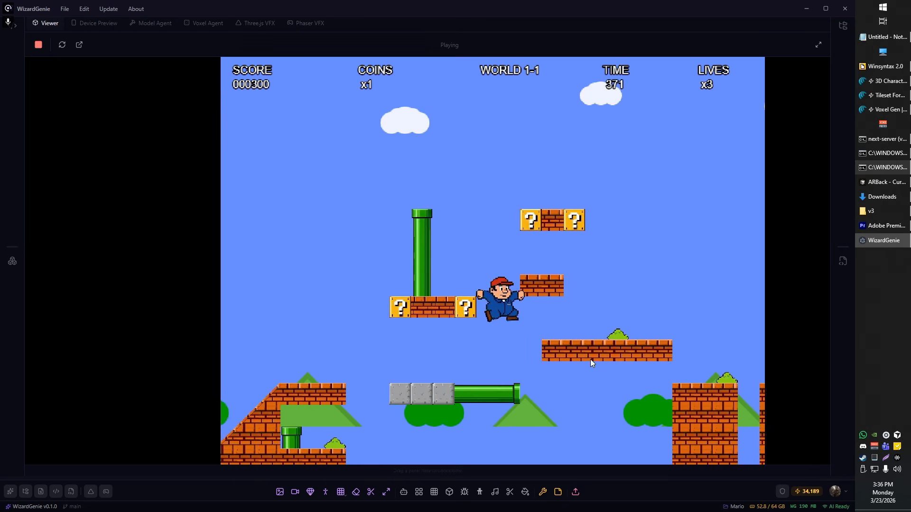
- Run across the remaining platforms and brick columns, climb the block staircase and jump toward the flagpole
key("space")
key("Right")
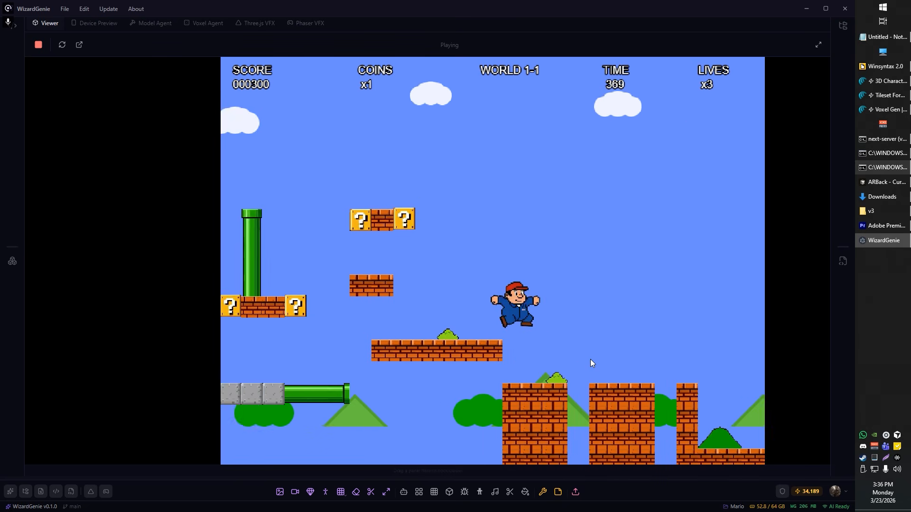
key("Right")
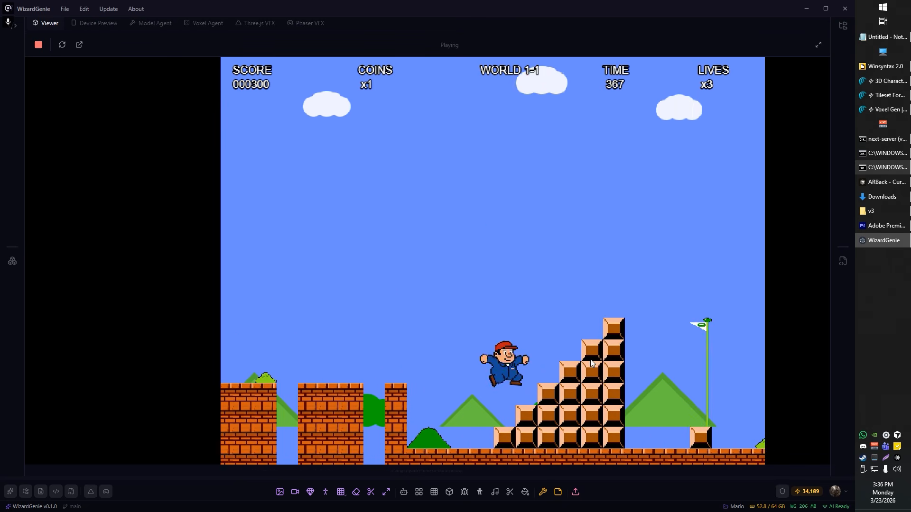
key("space")
key("Right")
key("space")
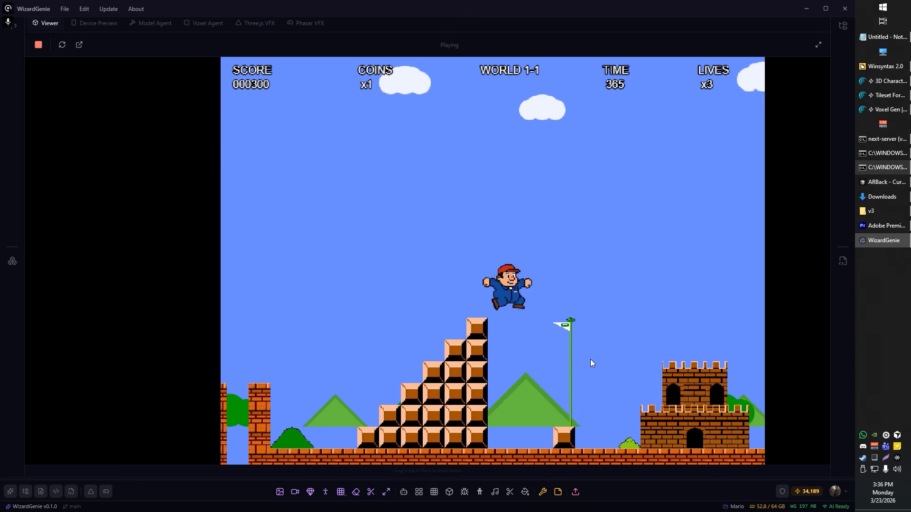
key("Right")
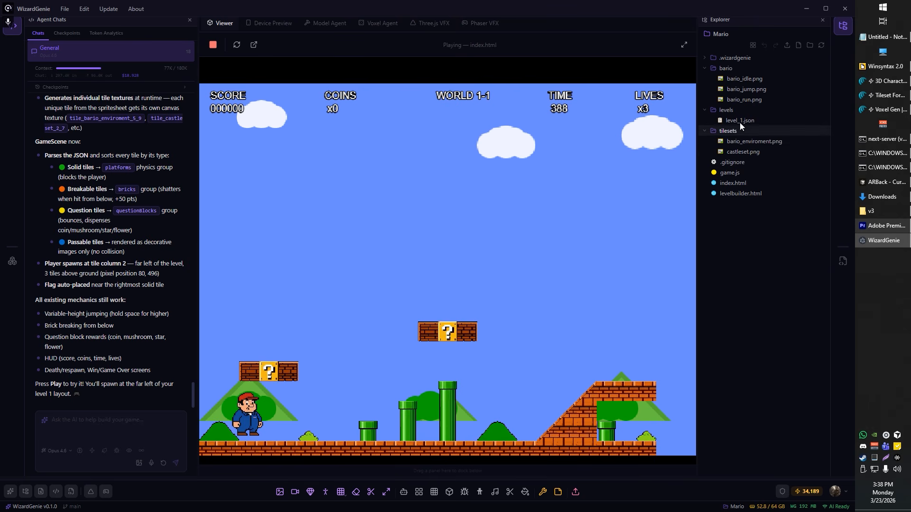
- Start voice dictation for a new prompt in the agent chat
left_click(151, 463)
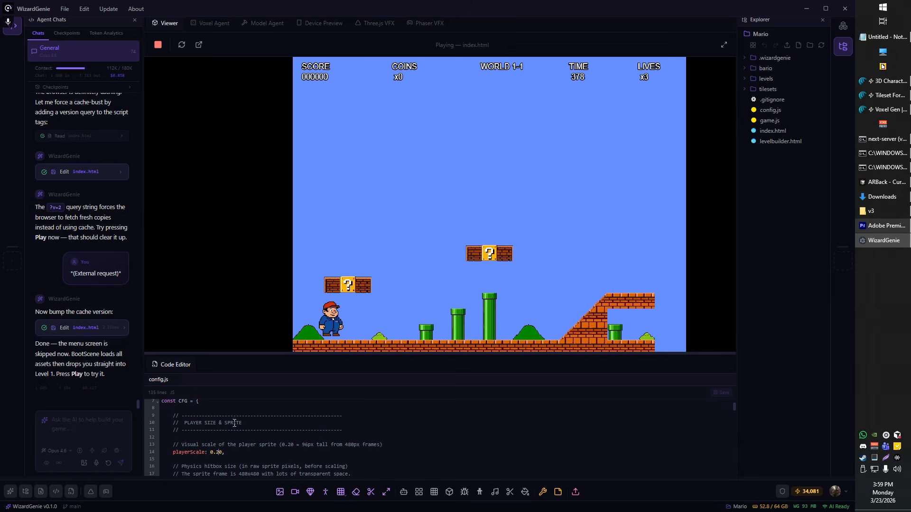
- Set playerScale in config.js to 0.10 and save the file
scroll(221, 445, "down", 8)
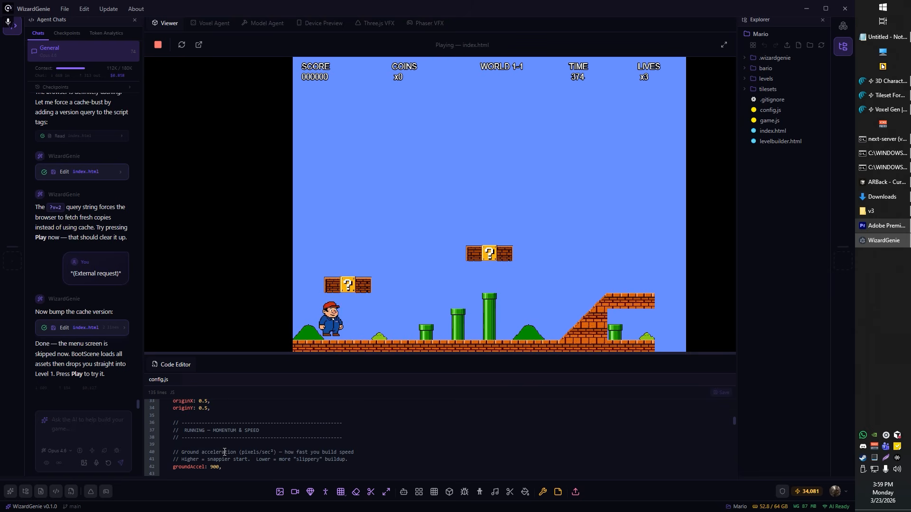
scroll(224, 452, "up", 8)
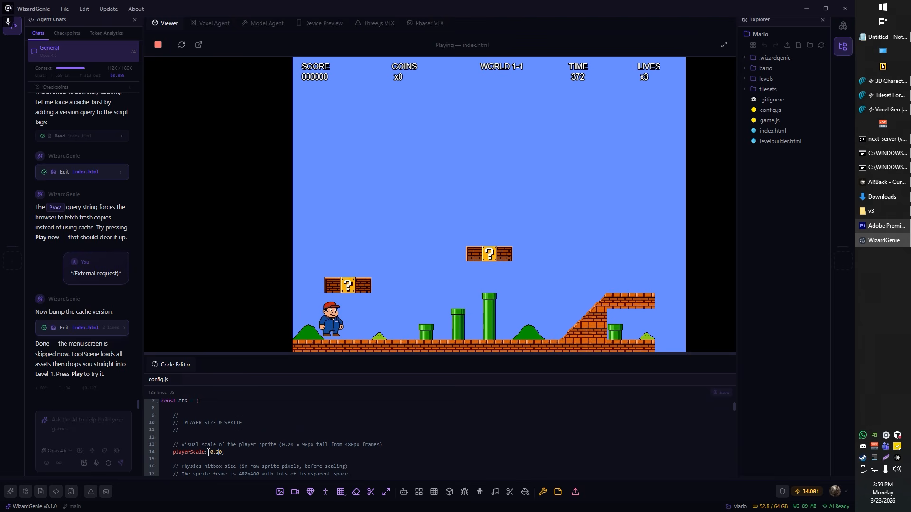
key("BackSpace")
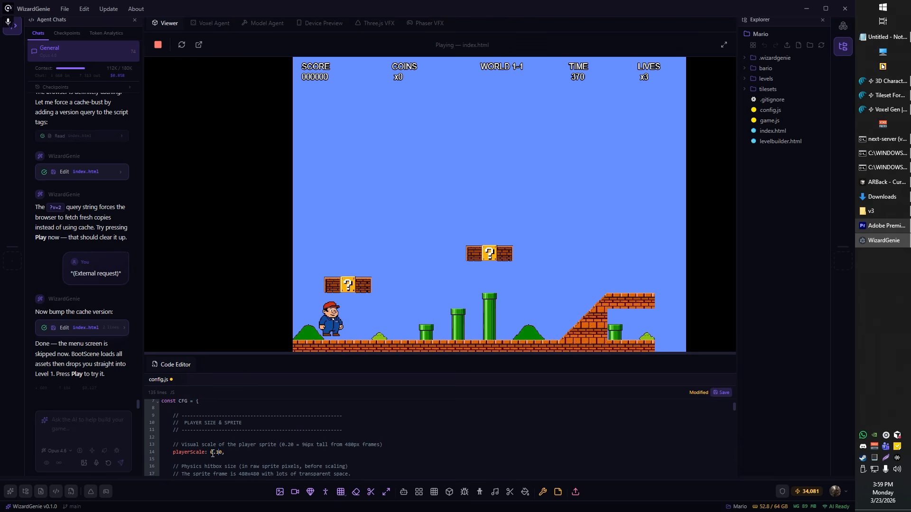
key("ctrl+s")
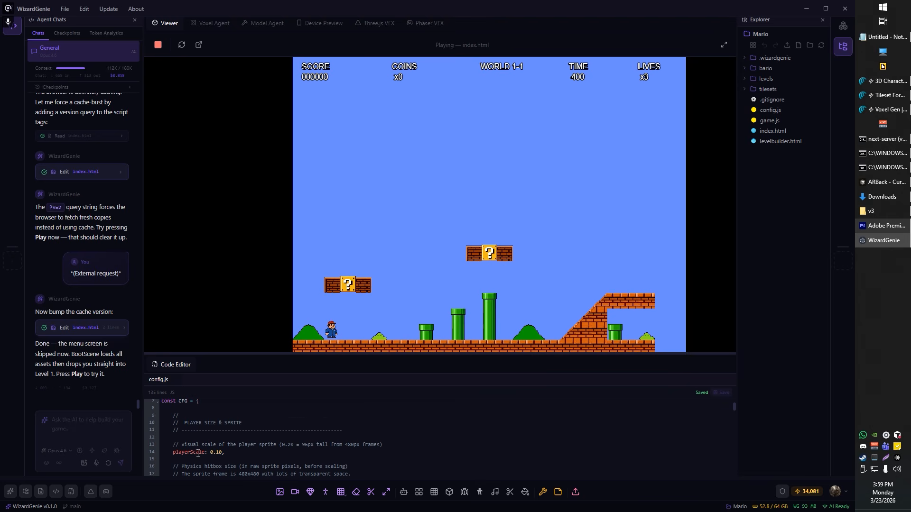
- Set playerScale in config.js to 0.15 and save the file
type("15")
key("ctrl+s")
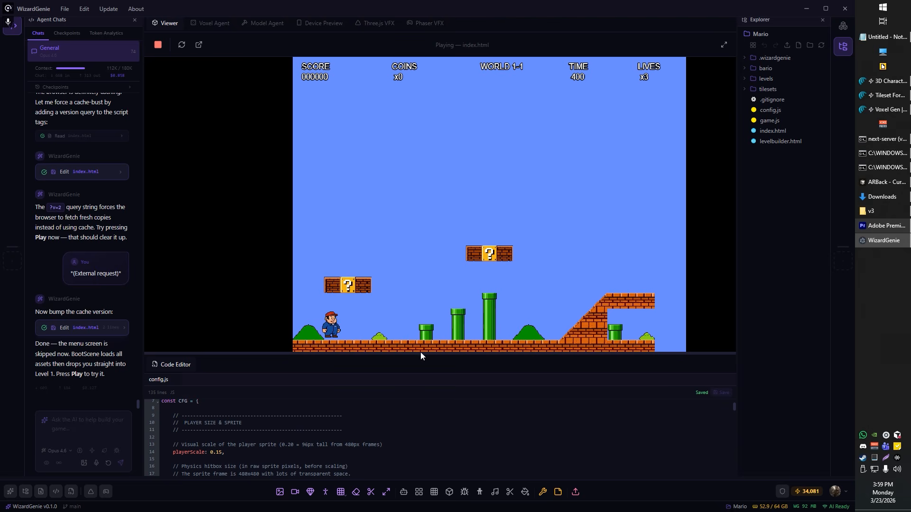
- Playtest the resized character by hitting the first block row, crossing the pipes and jumping to the brick slope
key("Right")
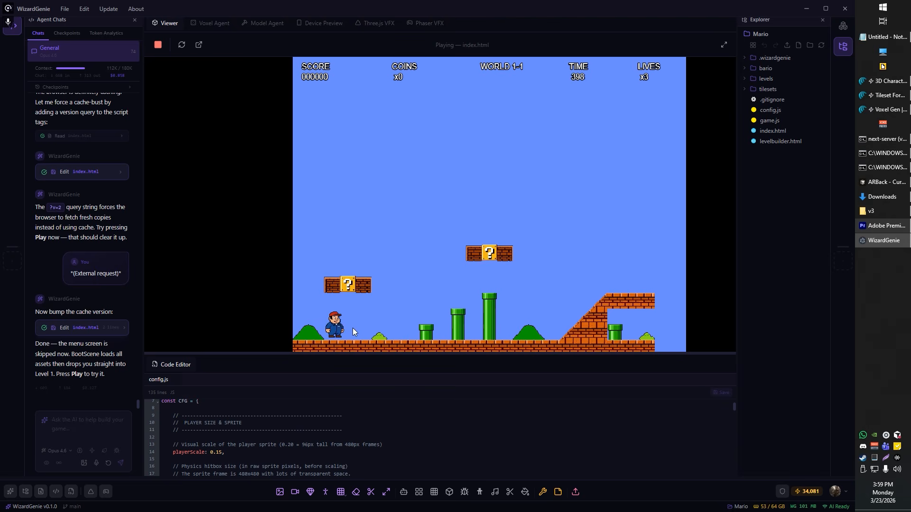
key("space")
key("space")
key("Right")
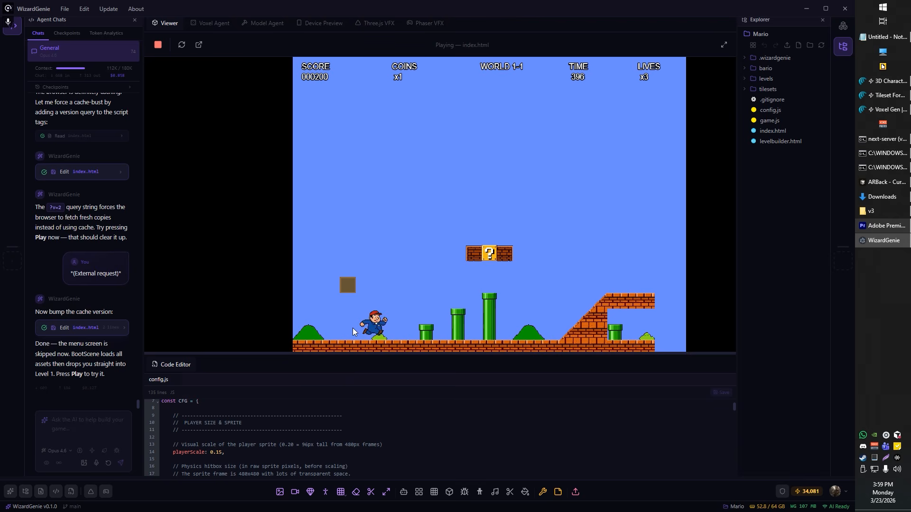
key("space")
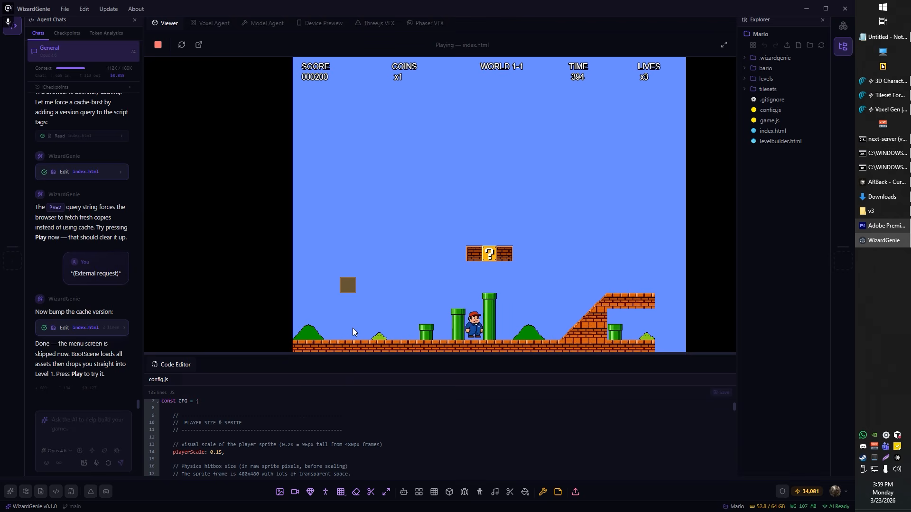
key("space")
key("Right")
key("space")
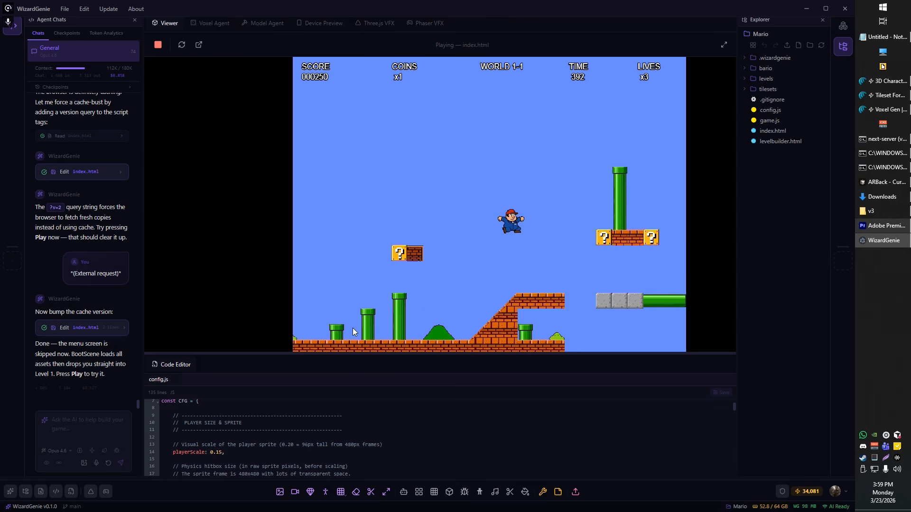
- Set jumpVelocity in the jumping section of config.js to -420 and save the file
scroll(241, 458, "down", 1)
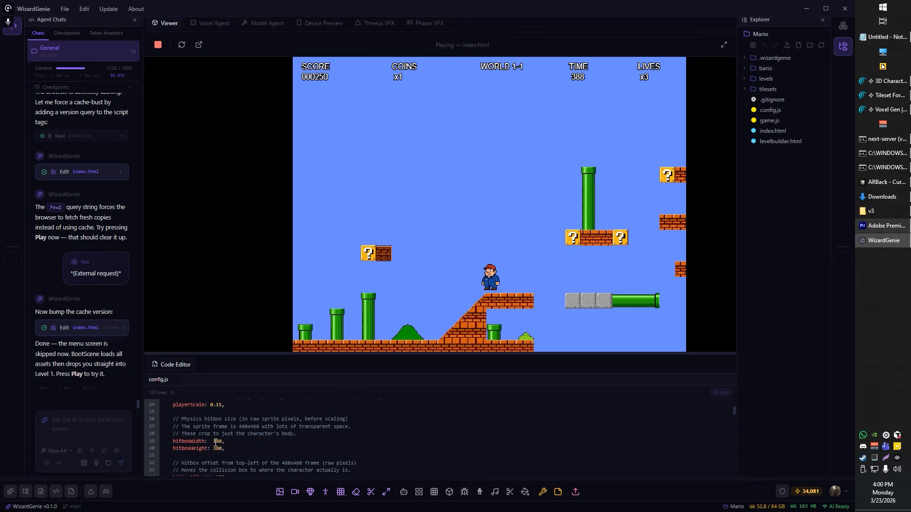
scroll(215, 449, "down", 1)
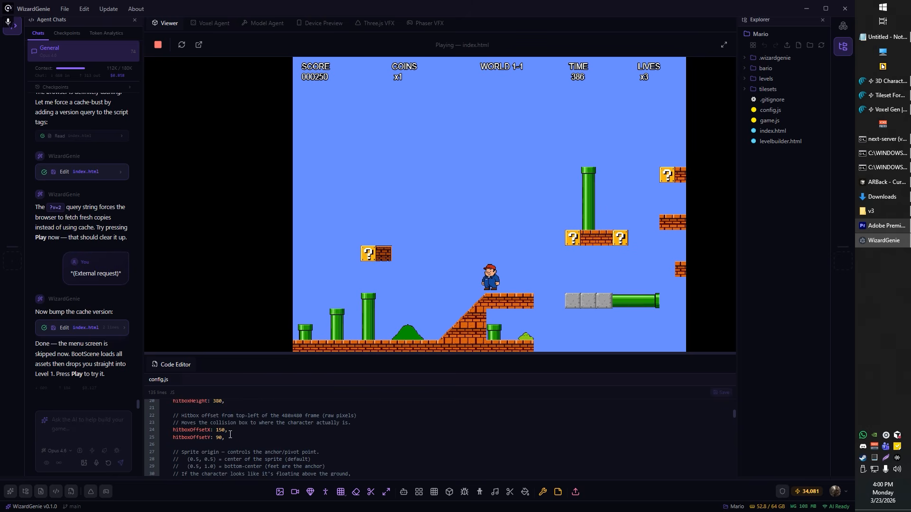
scroll(231, 448, "down", 1)
scroll(223, 441, "down", 1)
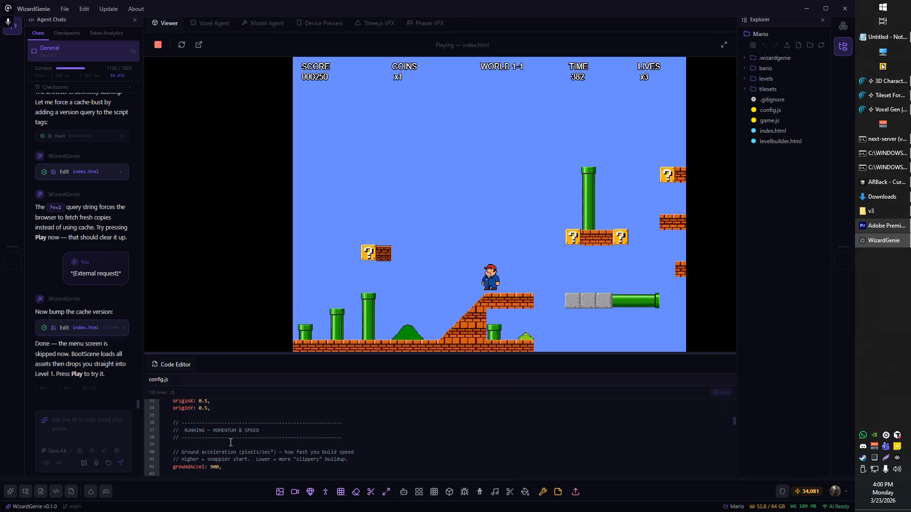
scroll(231, 442, "down", 1)
scroll(235, 444, "down", 2)
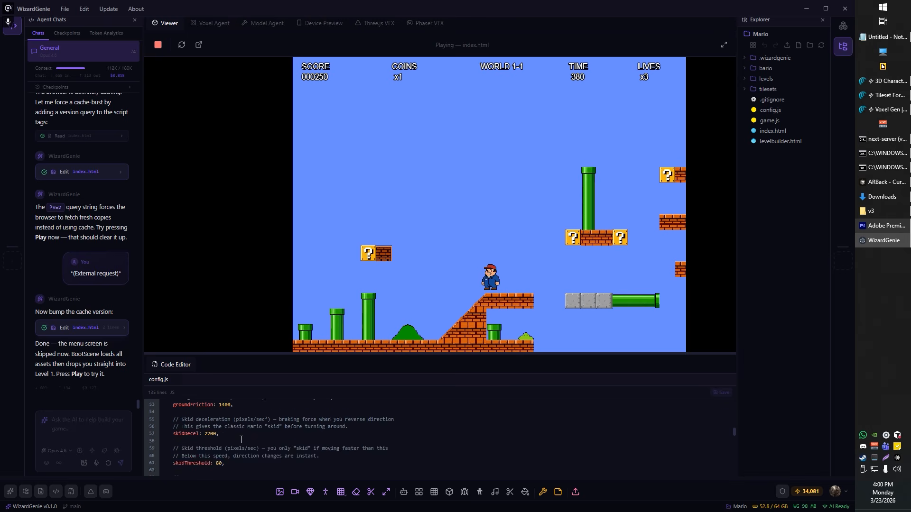
scroll(236, 444, "down", 1)
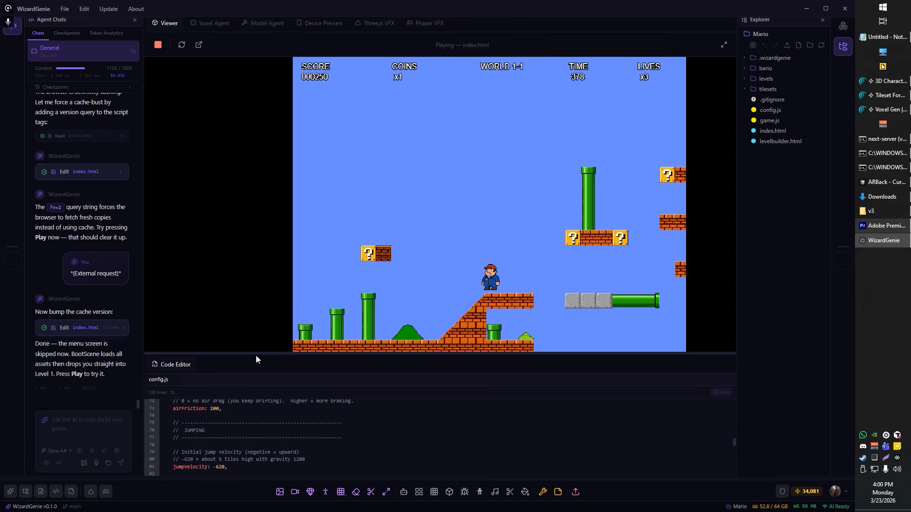
left_click_drag(255, 355, 263, 302)
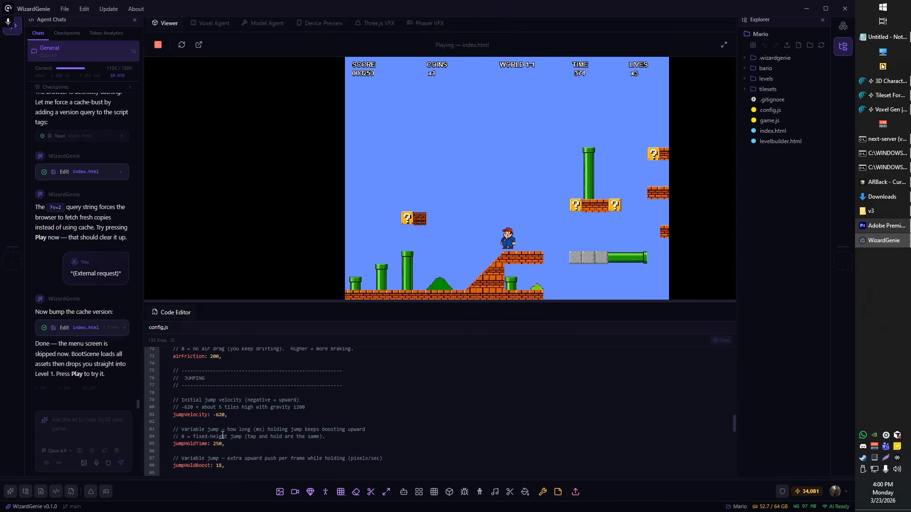
key("BackSpace")
type("4")
key("ctrl+s")
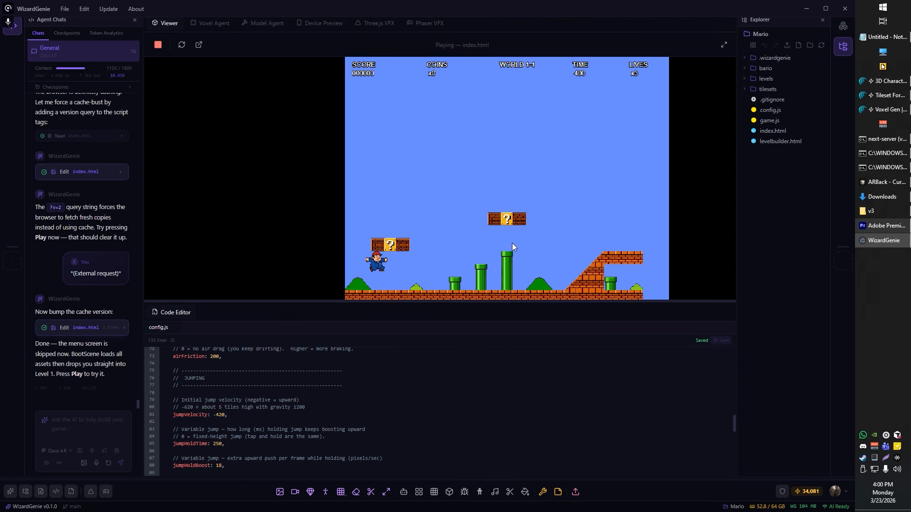
- Playtest the new jump velocity by running and jumping around the first two question-block rows
key("Right")
key("Up")
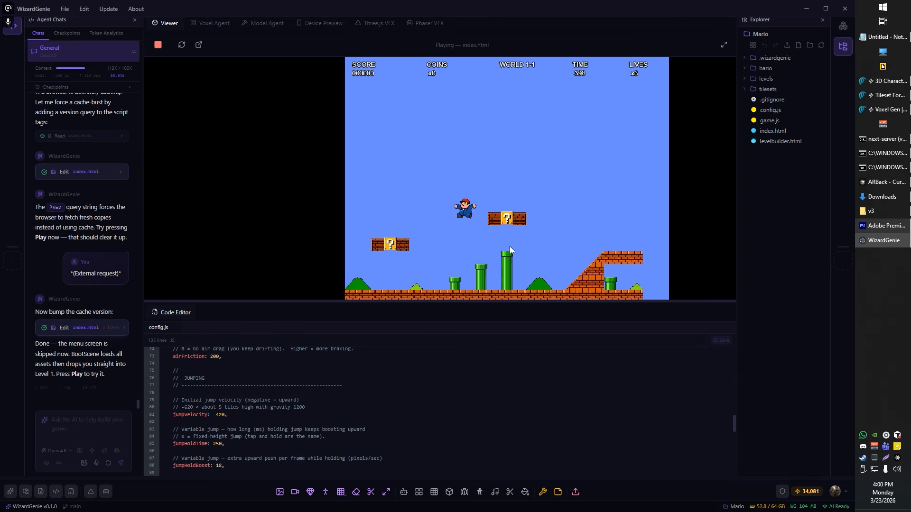
key("Left")
key("Up")
key("Up")
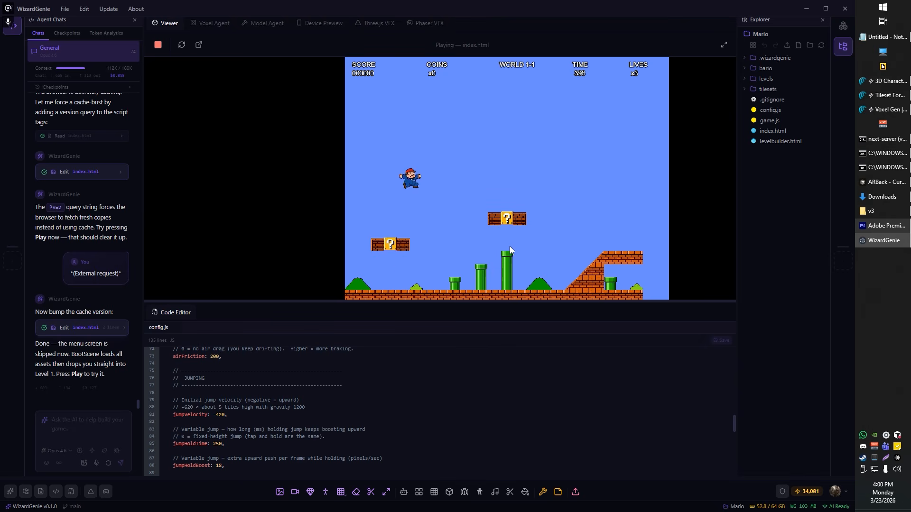
key("Right")
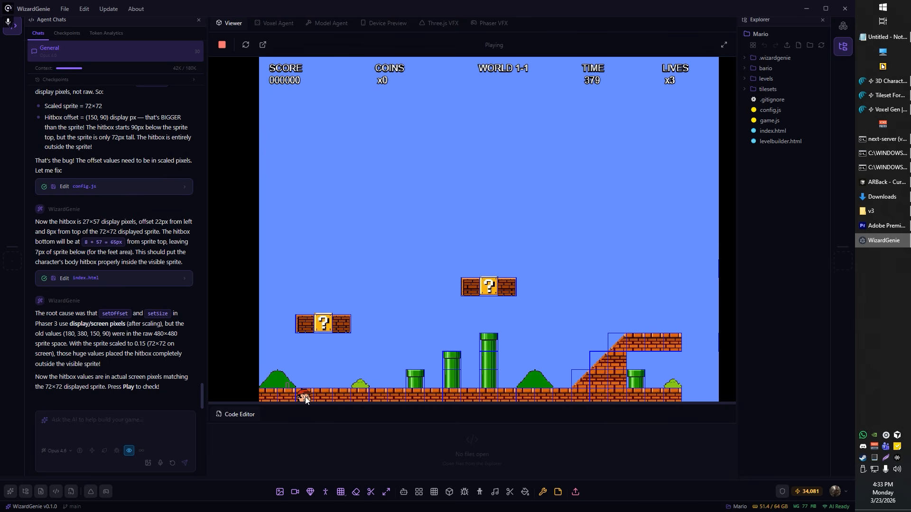
- Dictate a prompt to the agent about the character sinking into the ground and send it
left_click(783, 113)
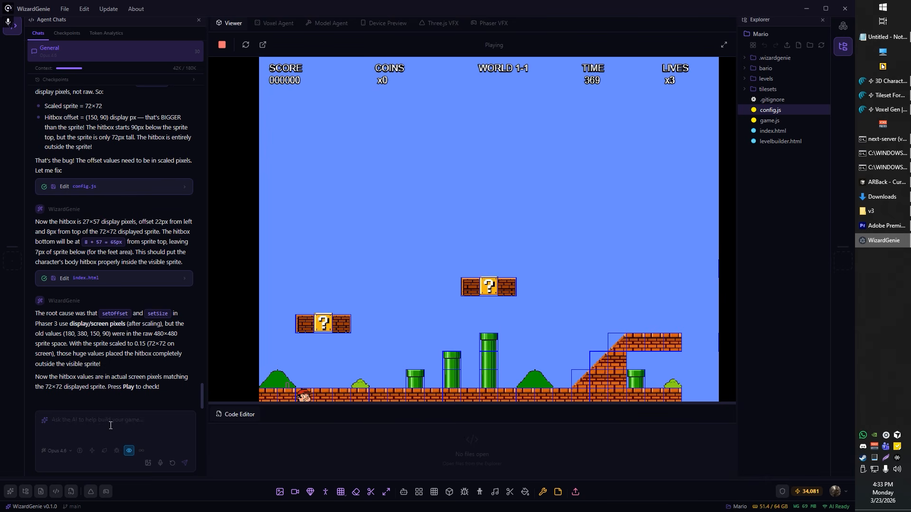
left_click(159, 464)
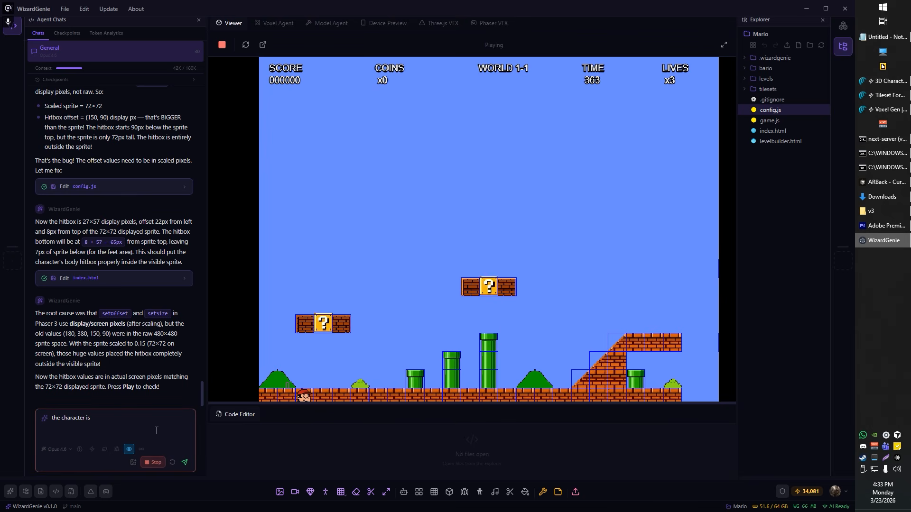
left_click(186, 464)
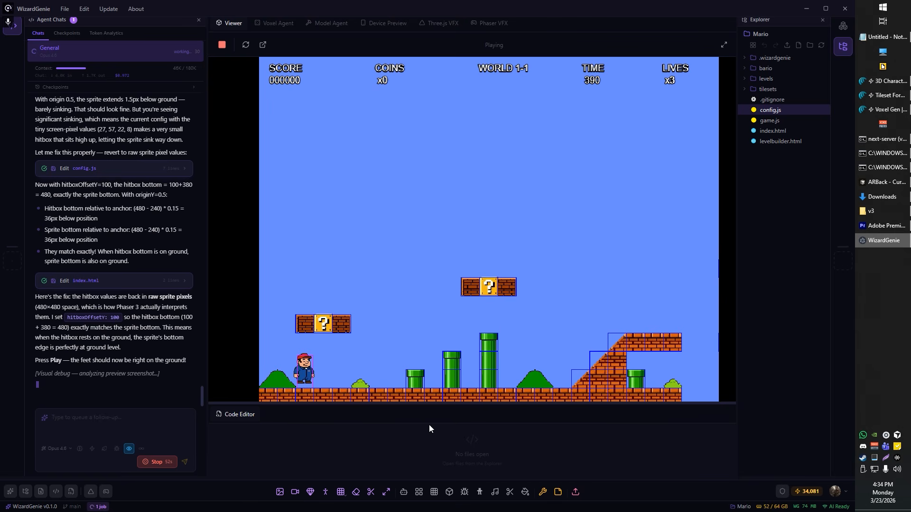
left_click_drag(49, 375, 94, 403)
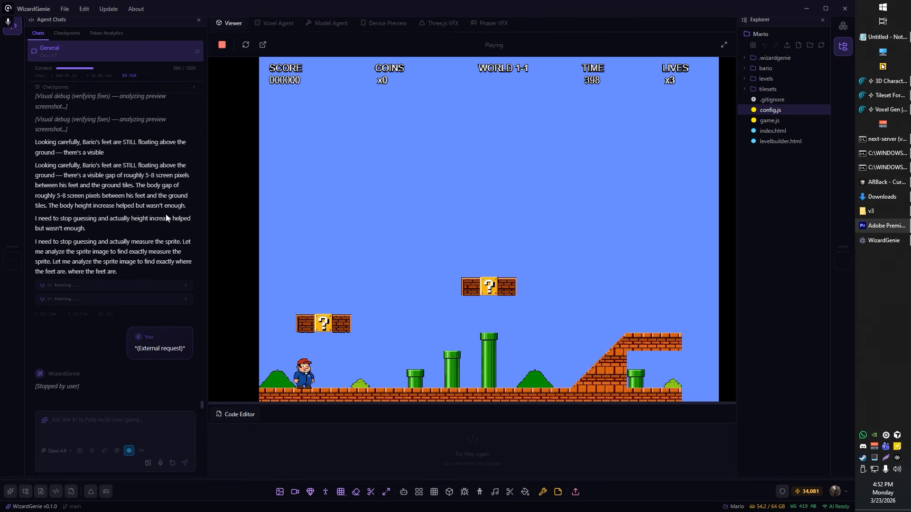
- Playtest the character's feet alignment by running along the ground, jumping onto the second question-block row and landing on the brick slope
left_click(324, 385)
key("Right")
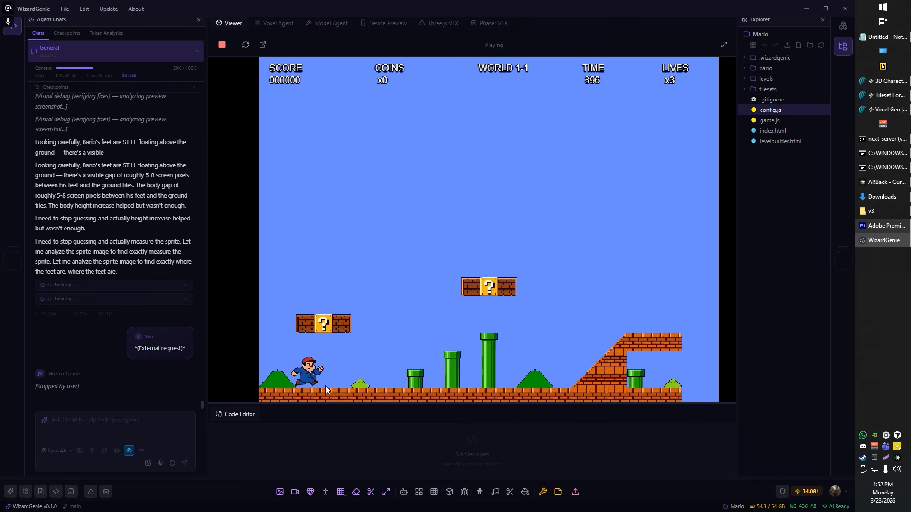
key("space")
key("Left")
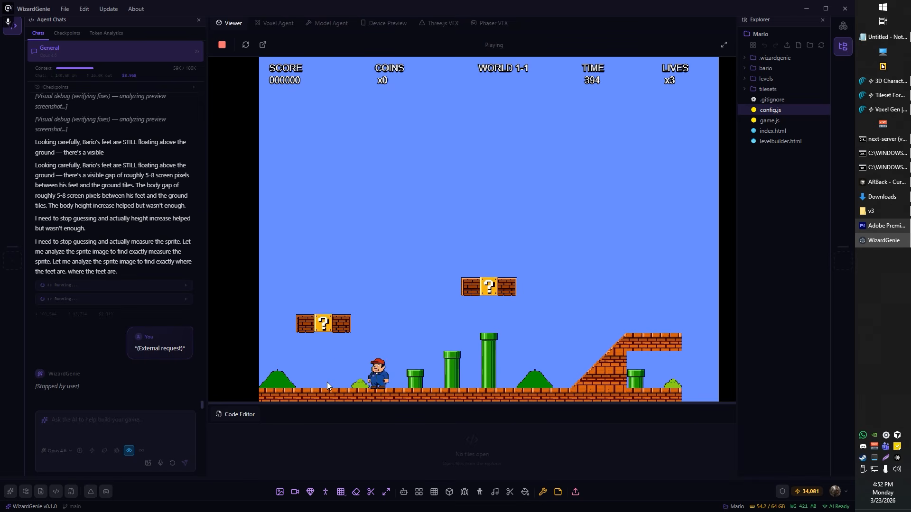
key("space")
key("Left")
key("Right")
key("space")
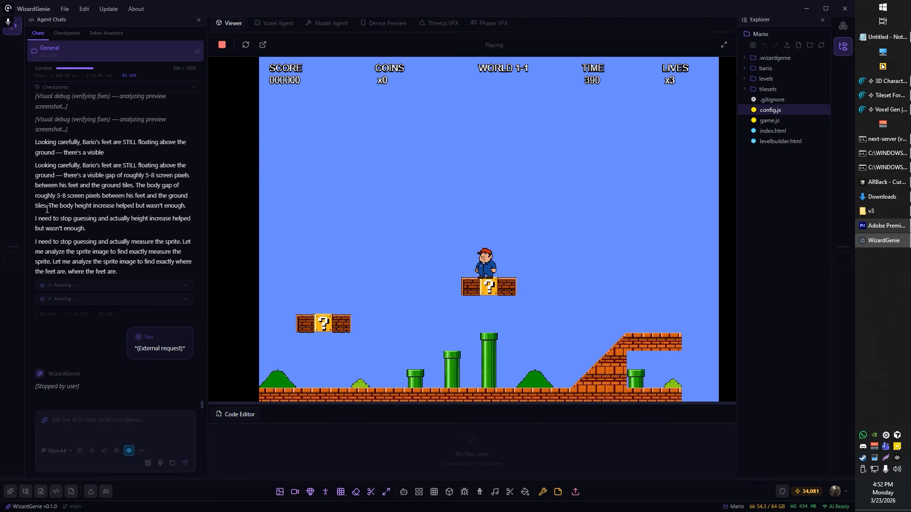
key("space")
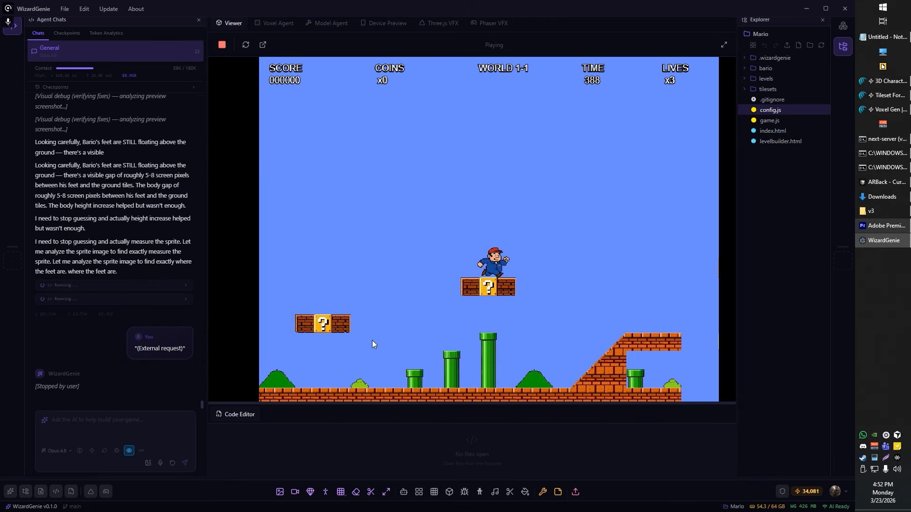
key("Right")
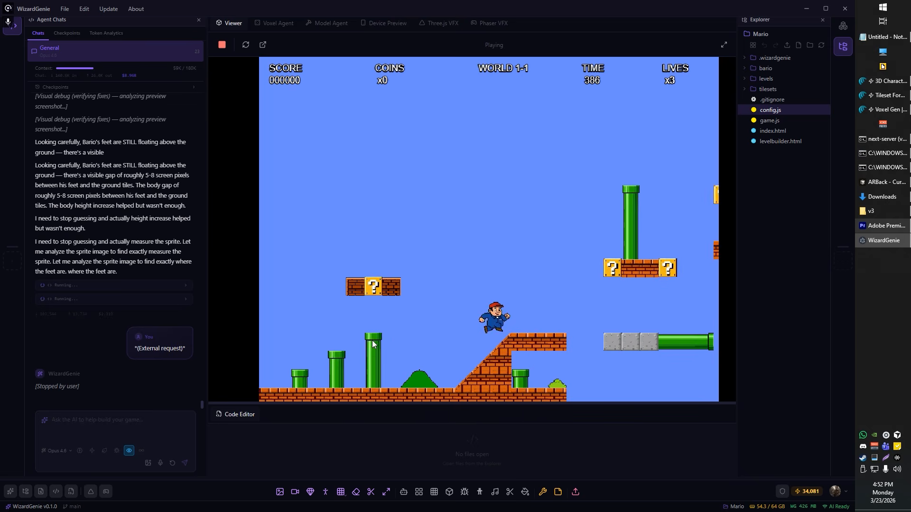
key("Left")
key("space")
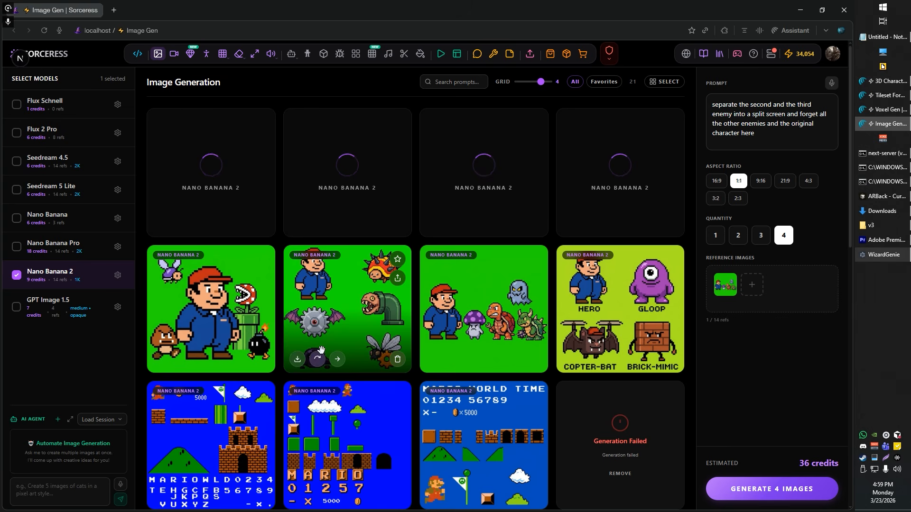
- View the generated lineup of the hero with mushroom, turtle, ghost and spiked enemies full size in Sorceress Image Gen
left_click(482, 312)
left_click(724, 289)
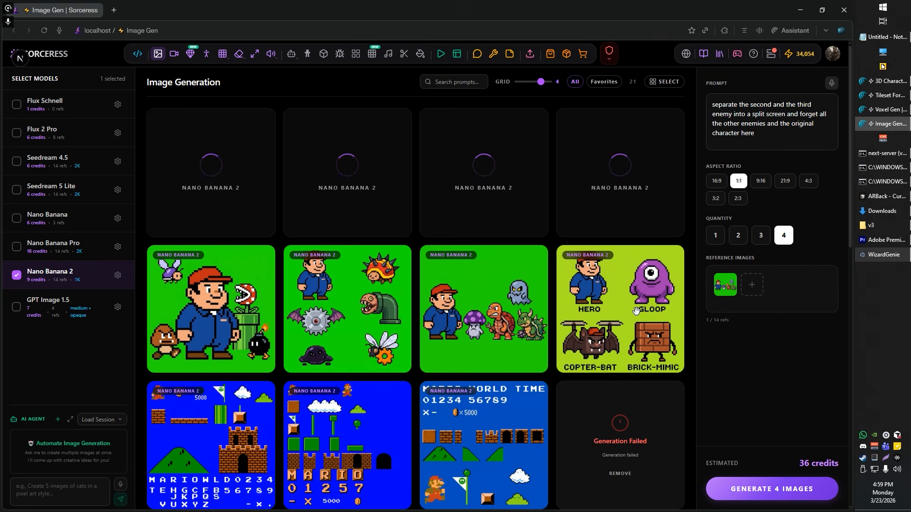
left_click(481, 315)
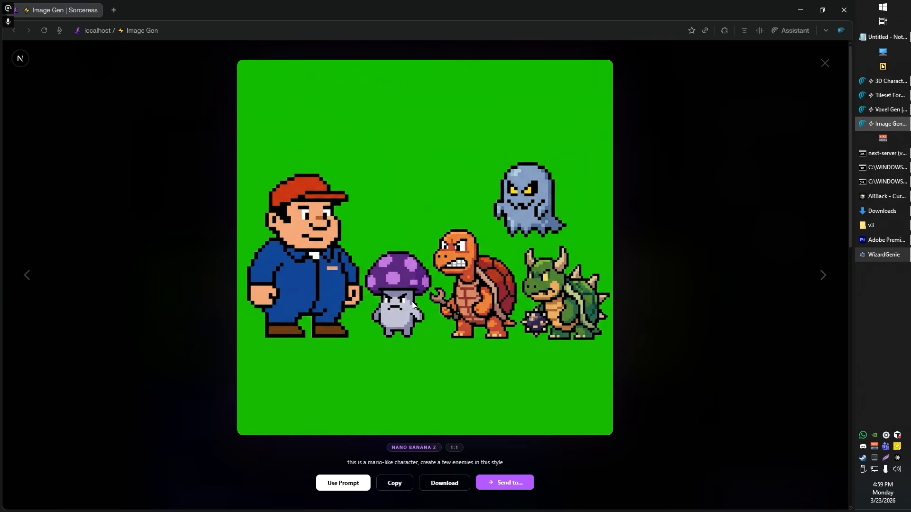
key("Escape")
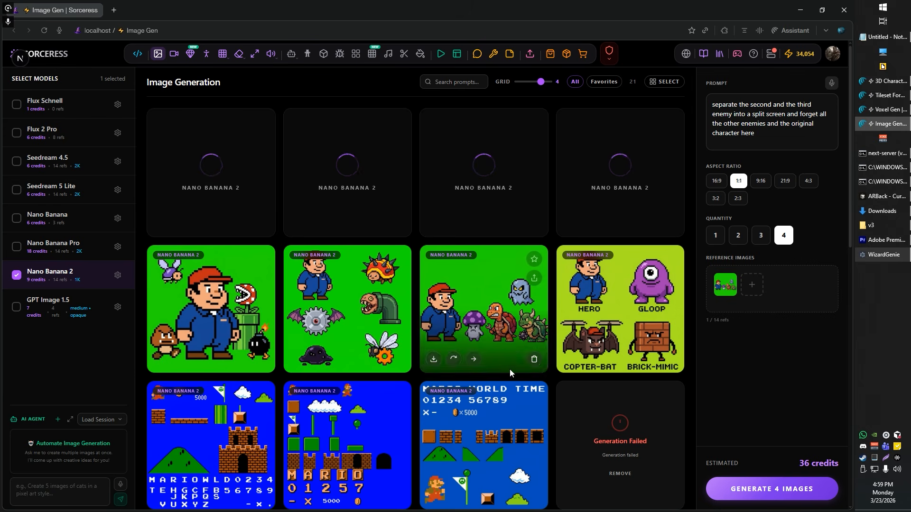
- Replace the reference image with the enemy lineup and dictate a prompt to isolate the mushroom character into its own frame
left_click(726, 285)
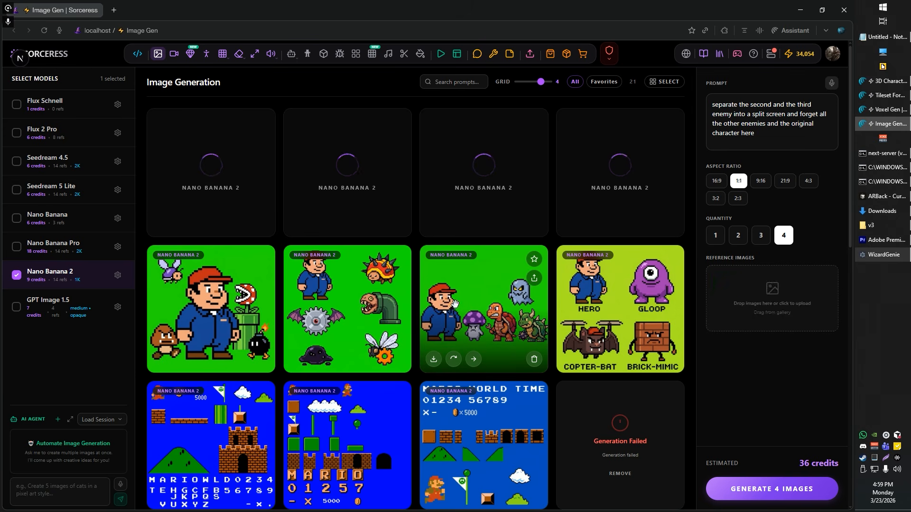
left_click_drag(763, 299, 765, 299)
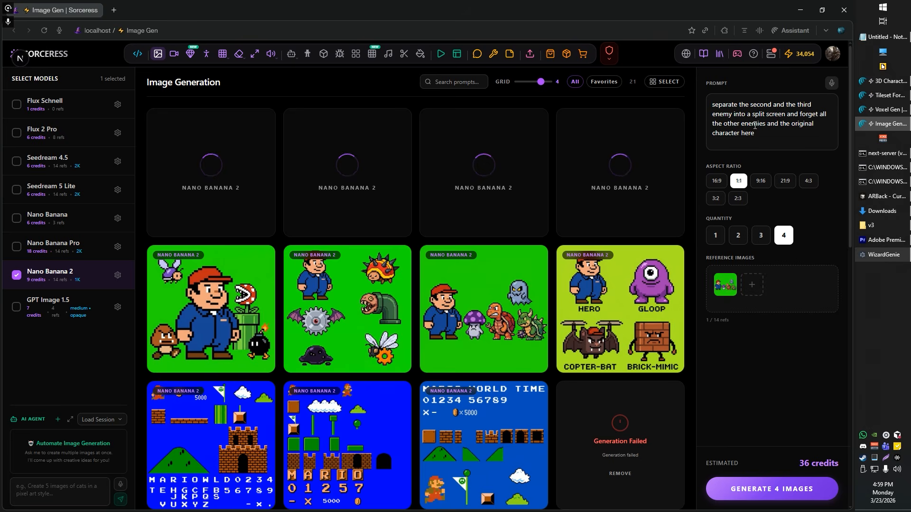
triple_click(778, 124)
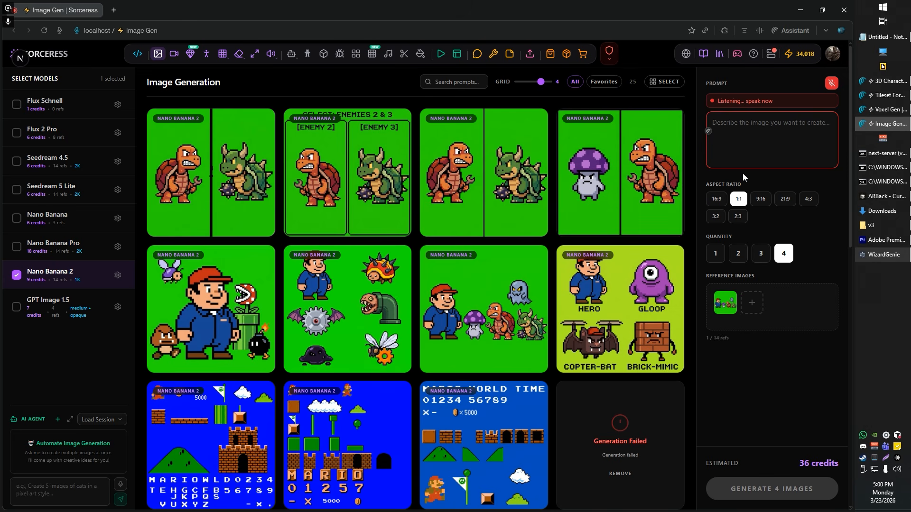
mouse_move(729, 304)
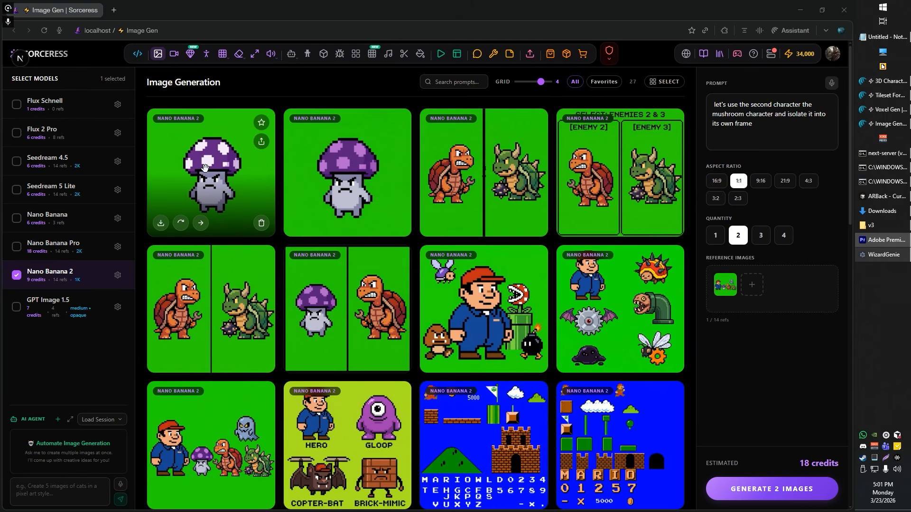
- Send the first isolated mushroom image to Video Generation and generate three videos with the prompt "the character is walking in place"
left_click(200, 223)
left_click(221, 83)
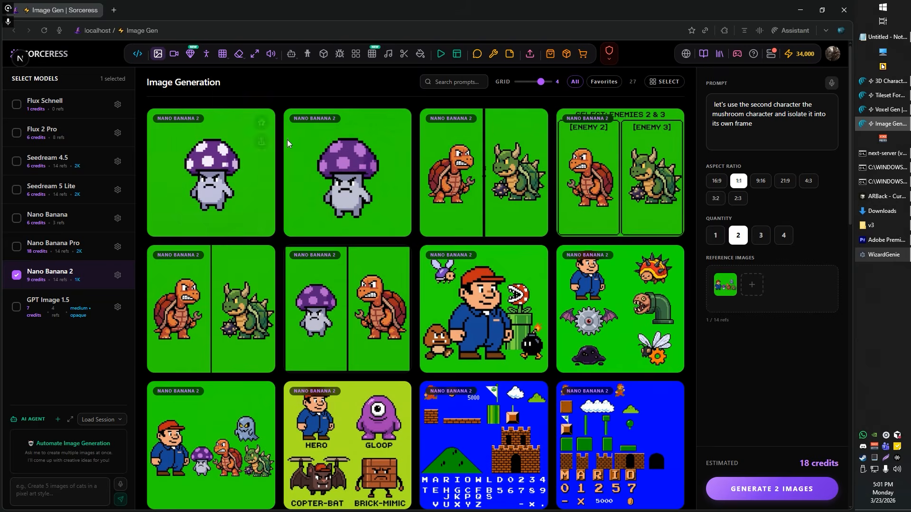
left_click(737, 139)
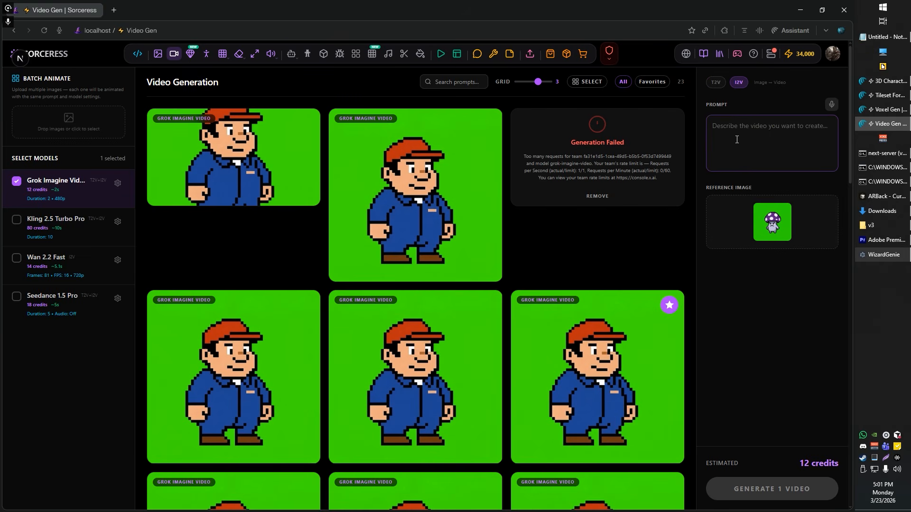
type("the character is walking in place")
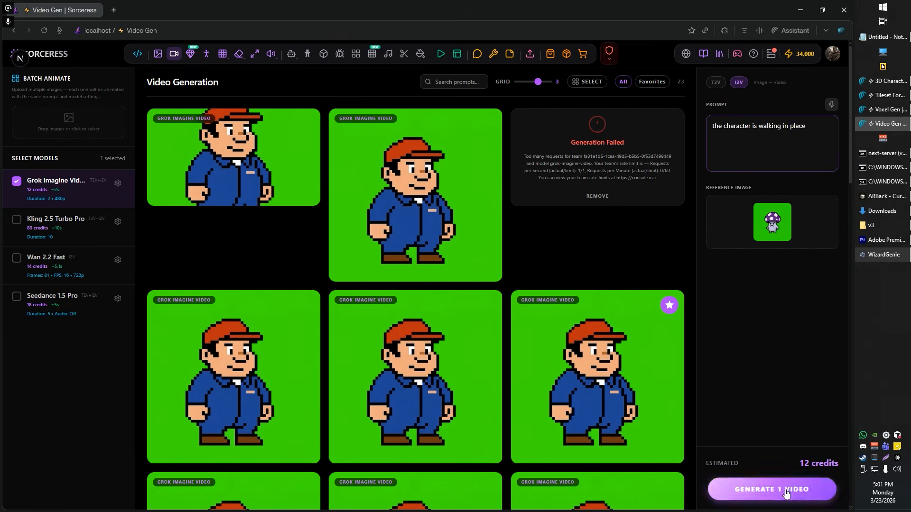
left_click(787, 494)
left_click(787, 490)
left_click(788, 487)
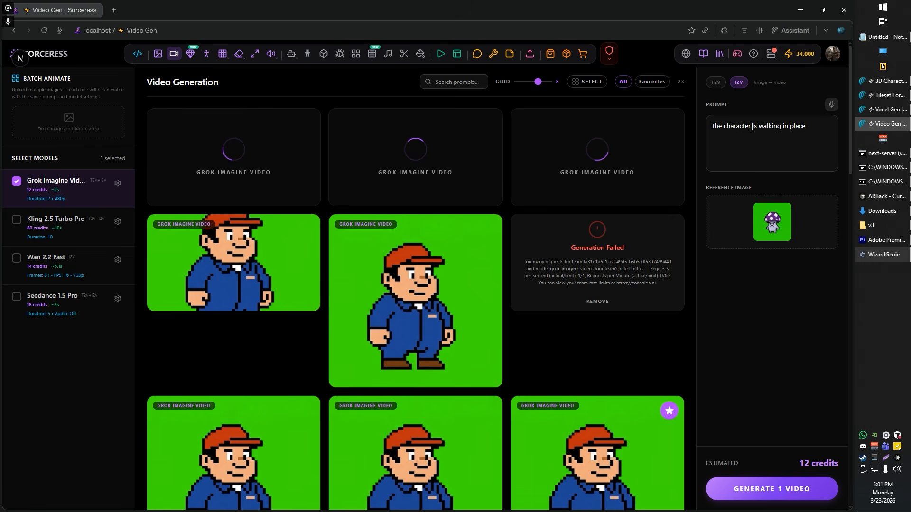
- Change the video prompt to "the character gets squished" and generate three more videos of the mushroom
left_click_drag(752, 127, 854, 129)
type("gets ")
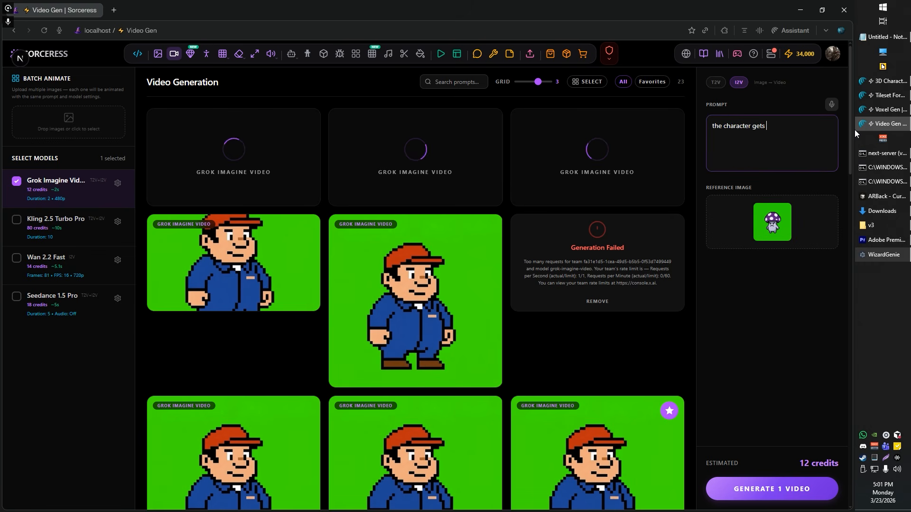
type("squished")
left_click(767, 491)
left_click(767, 493)
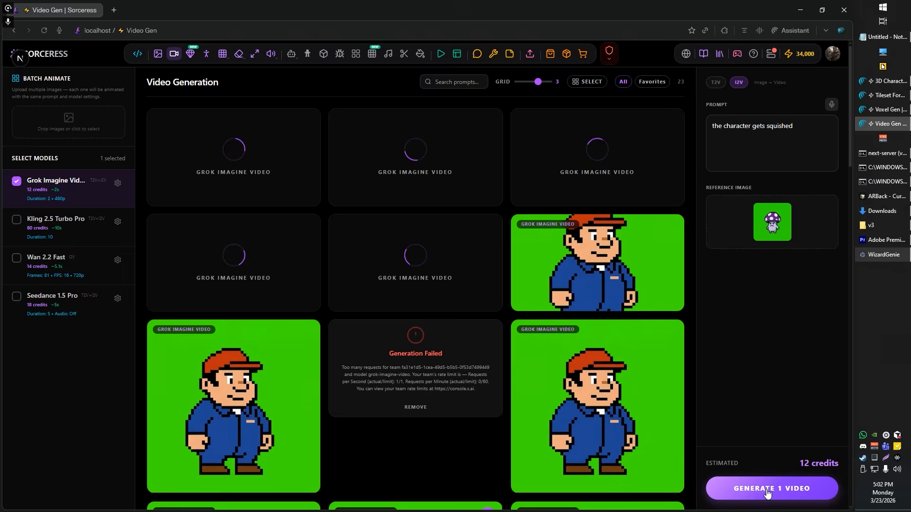
left_click(767, 492)
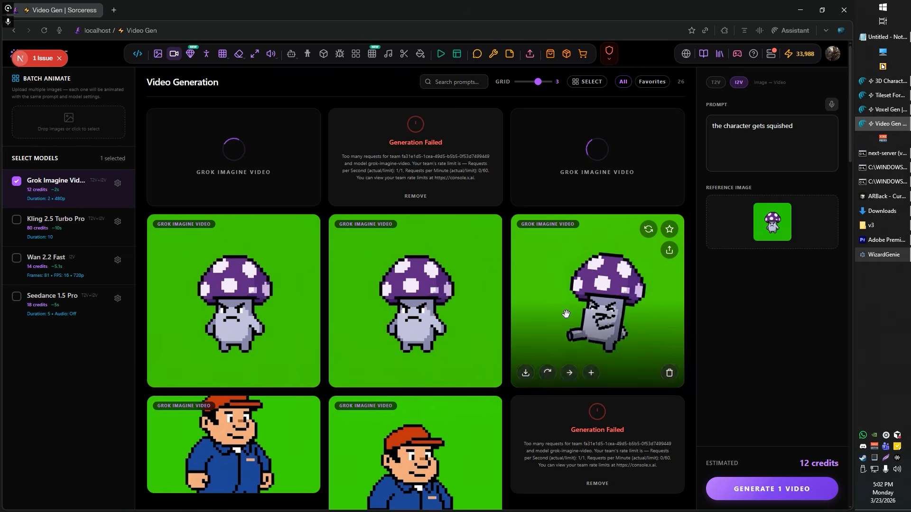
mouse_move(429, 310)
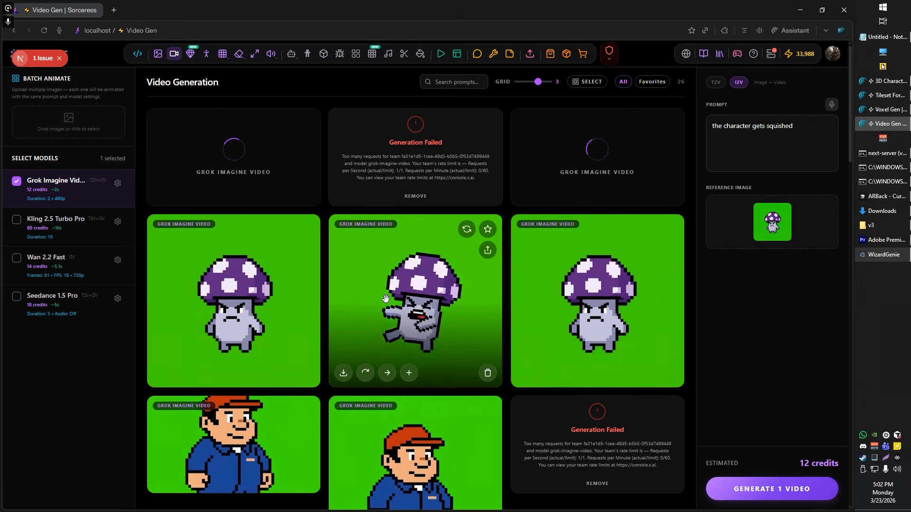
- Generate another mushroom video from the reused "the character gets squished" prompt, and extend the prompt with "but does not get wider"
mouse_move(578, 308)
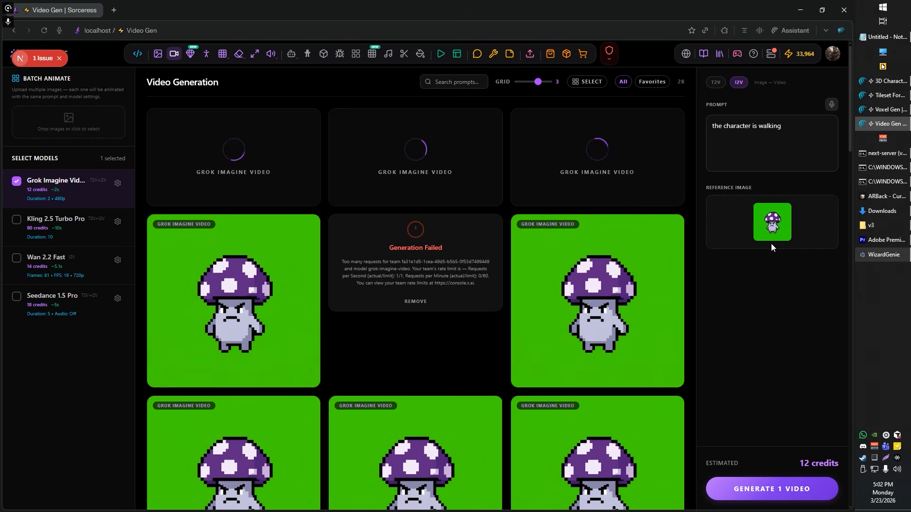
mouse_move(620, 349)
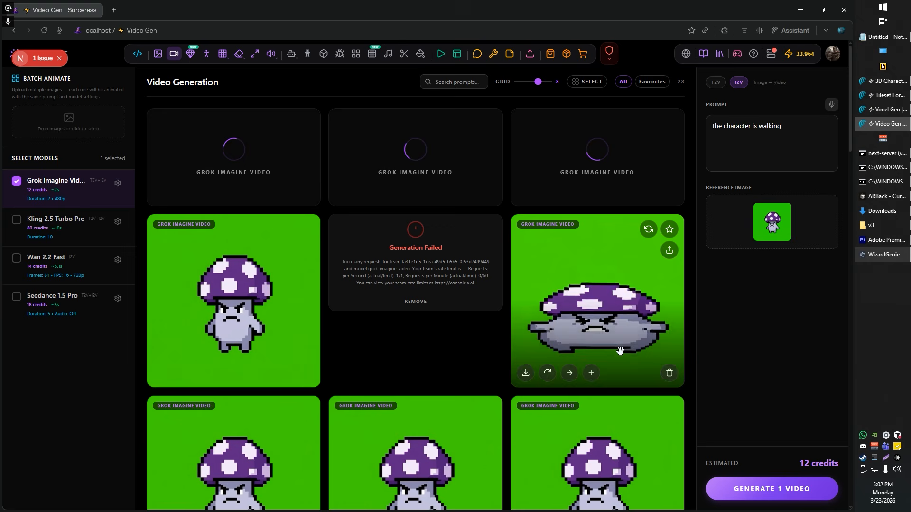
left_click(547, 372)
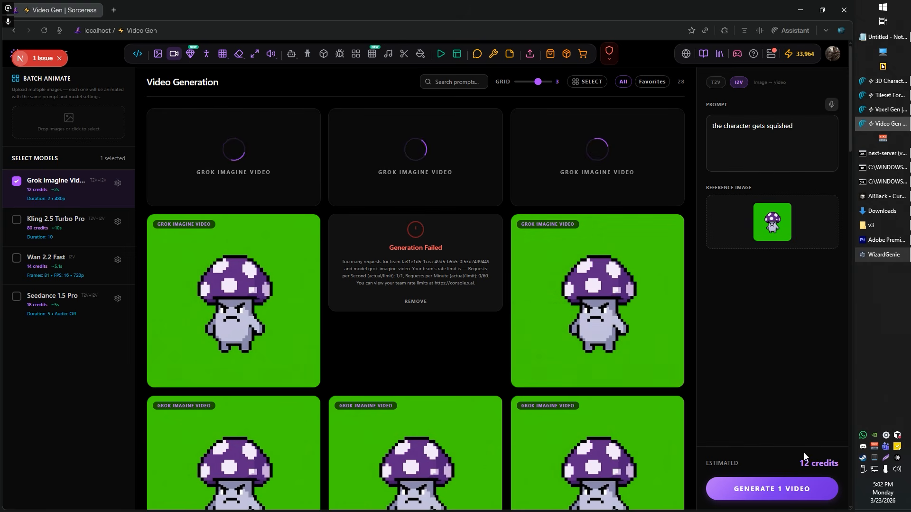
left_click(788, 495)
left_click(815, 138)
type("but does not")
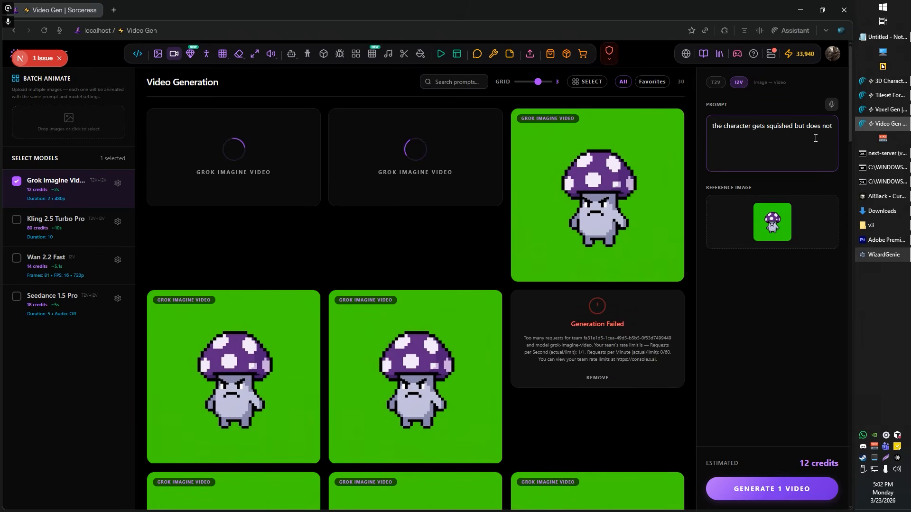
type(" get wider")
- Mark the second walking-in-place mushroom video as a favorite and filter the gallery to favorites
mouse_move(201, 403)
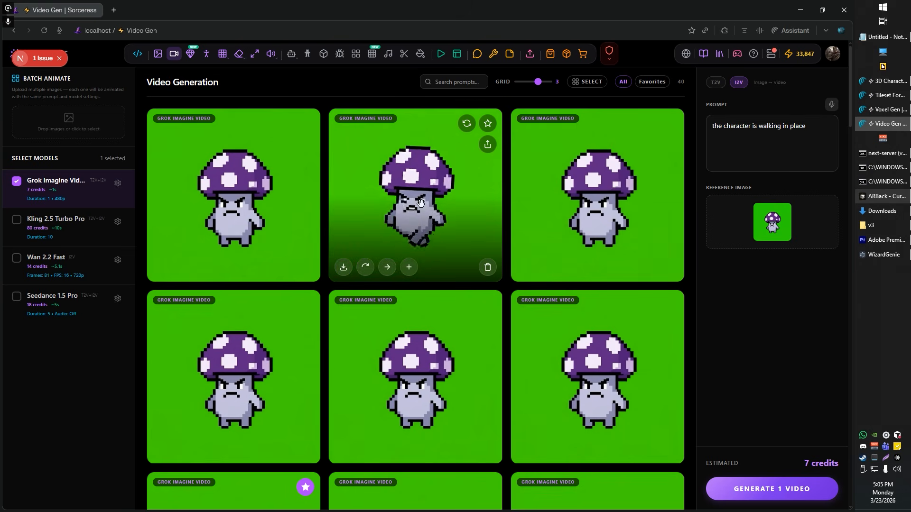
left_click(487, 125)
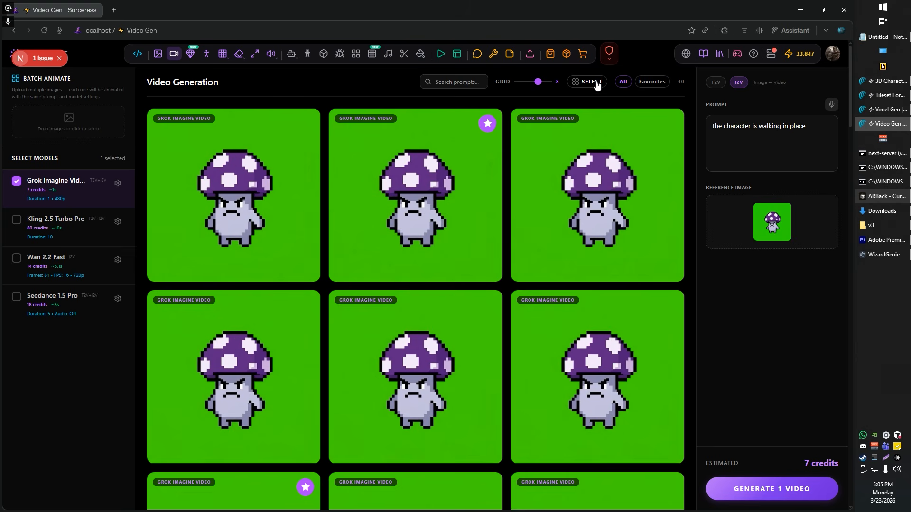
left_click(637, 85)
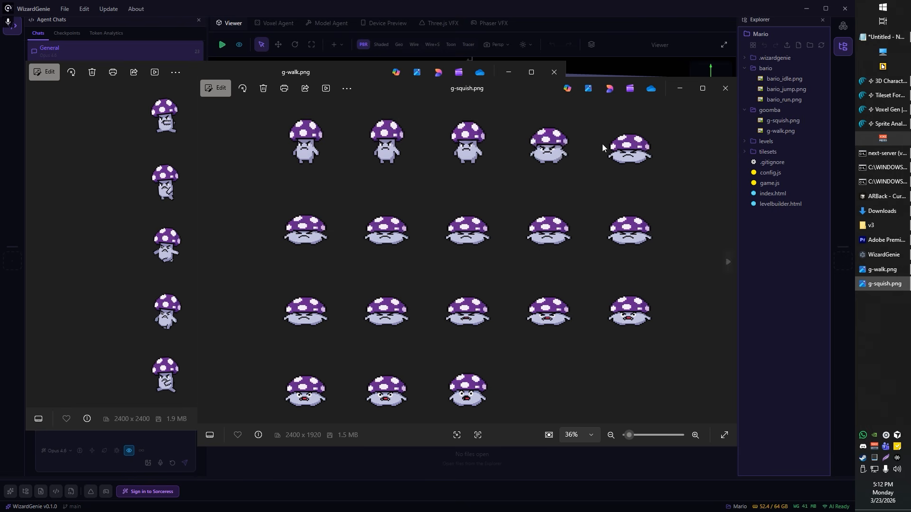
- Close the g-squish.png and g-walk.png previews and start dictating a message to the WizardGenie agent chat
left_click(725, 88)
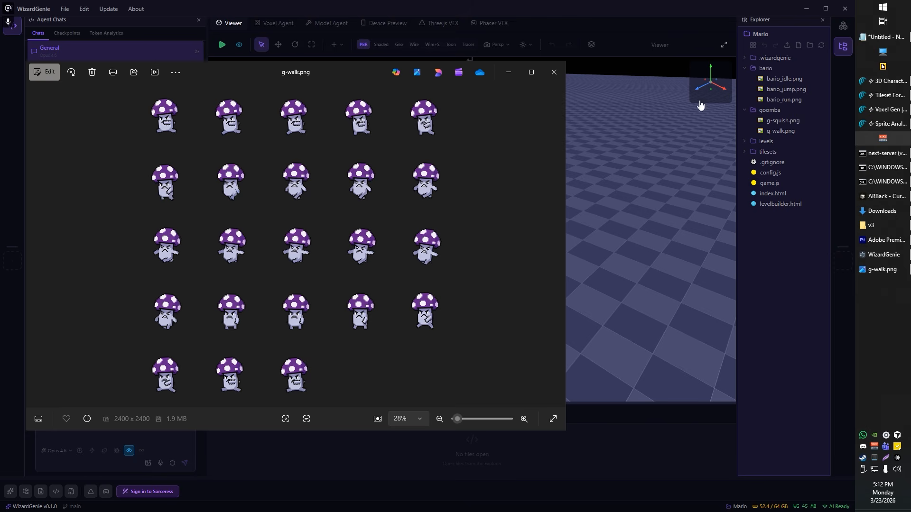
left_click(554, 72)
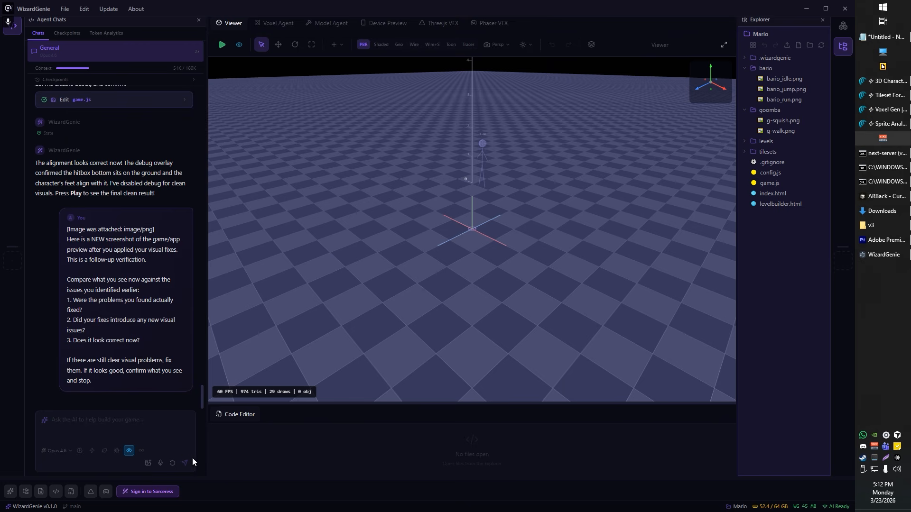
left_click(160, 463)
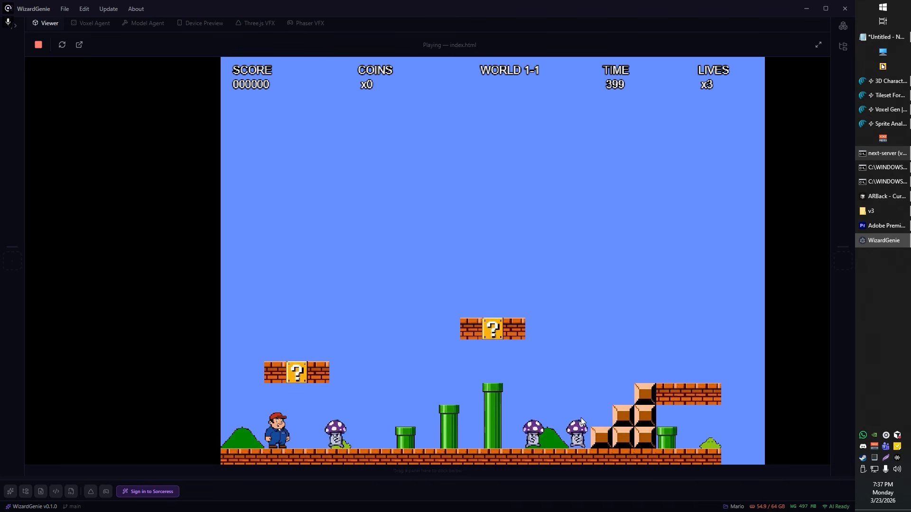
- Playtest the start of World 1-1, hitting the first question blocks and jumping past the pipes and mushroom enemies
key("Left")
key("space")
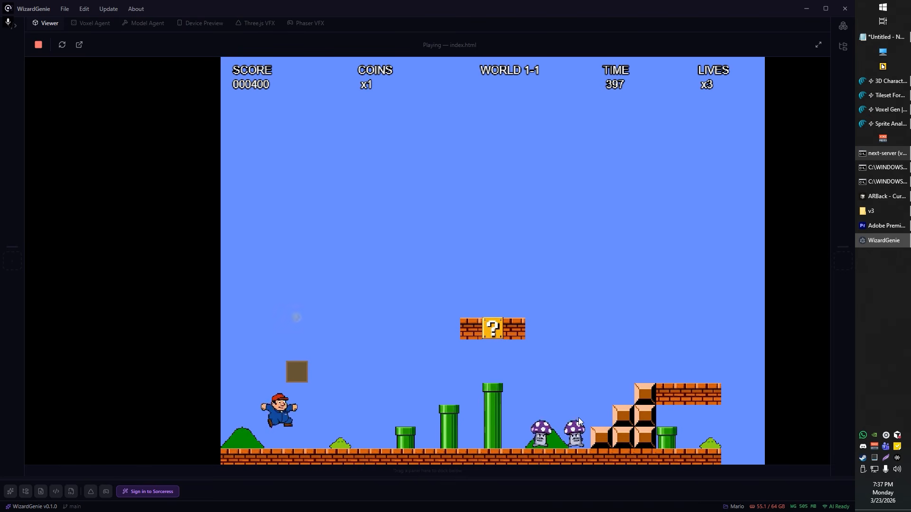
key("Right")
key("space")
key("space")
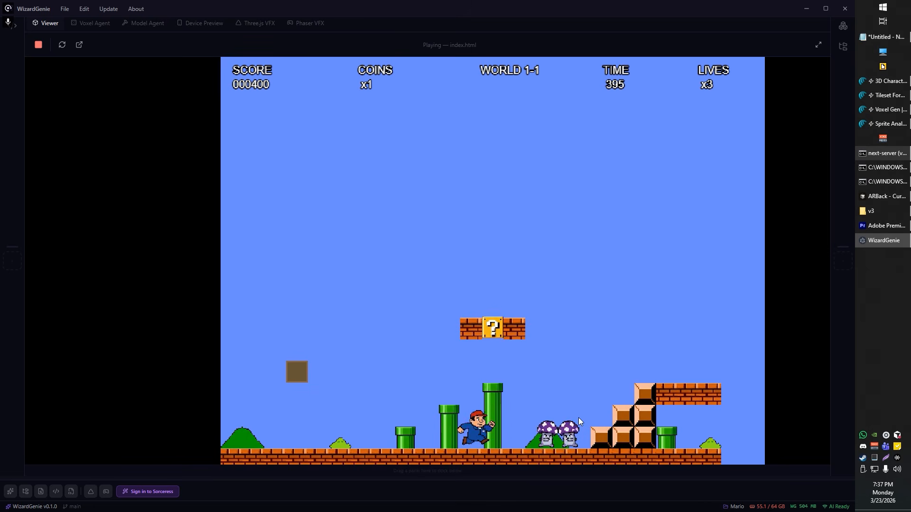
key("space")
key("Right")
key("space")
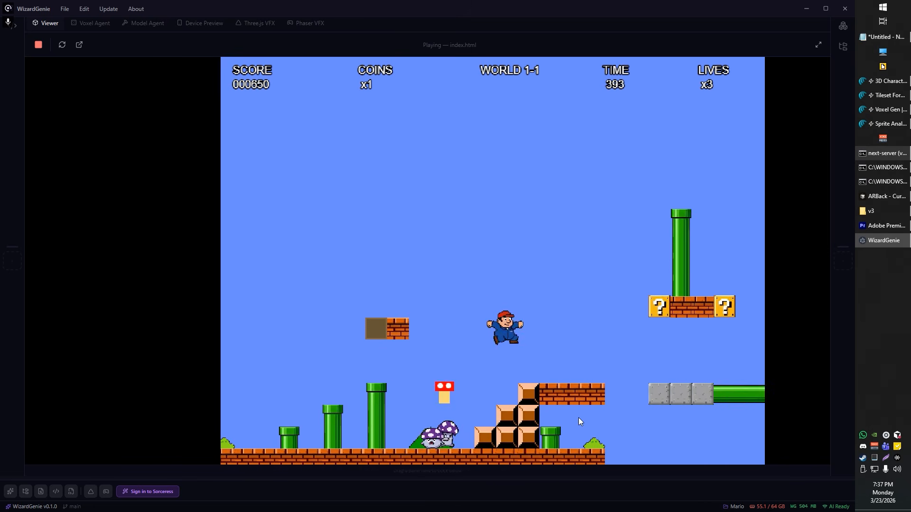
- Playtest the middle of the level, crossing the tall pipe and floating platforms and stomping the mushroom before the staircase
key("Right")
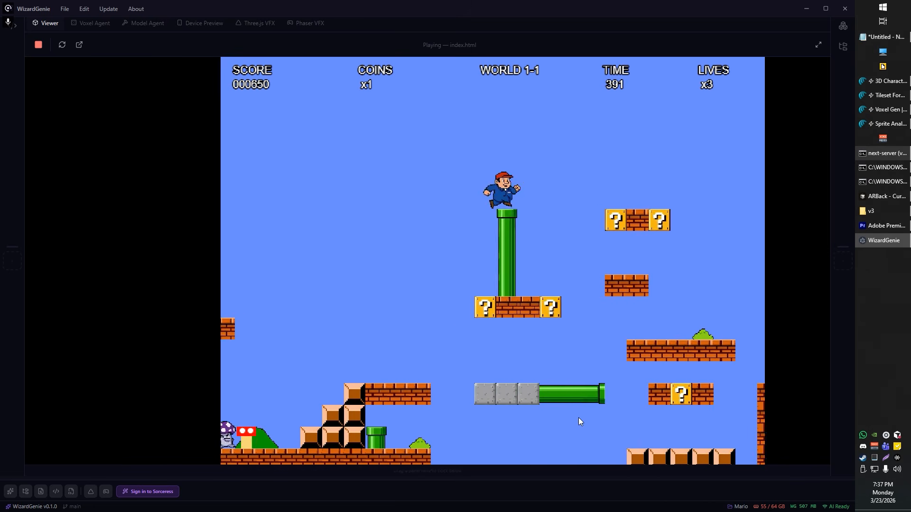
key("space")
key("Right")
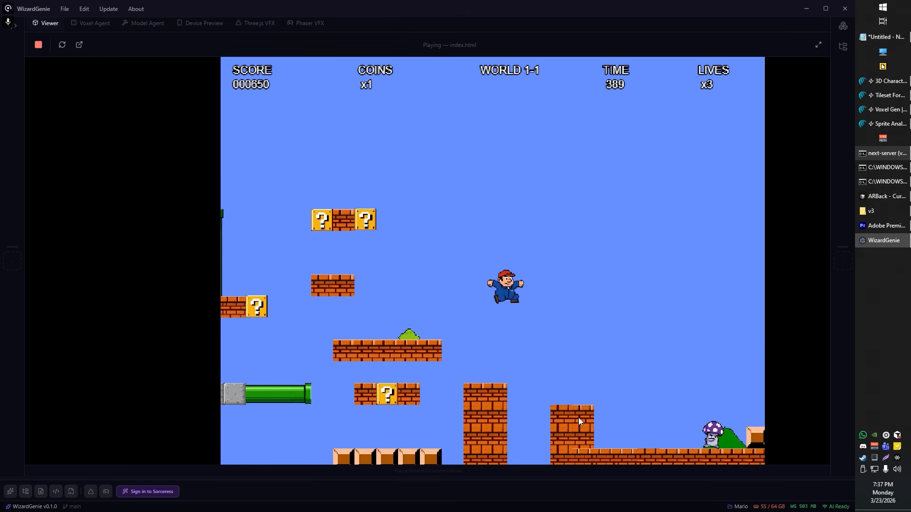
key("Right")
key("space")
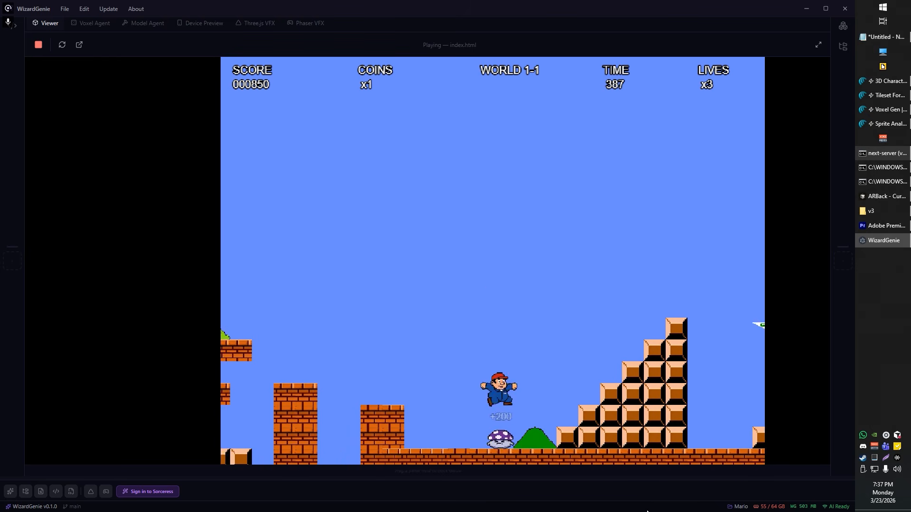
- Playtest the end of the level, climbing the block staircase and leaping to the flagpole by the castle
key("space")
key("Right")
key("space")
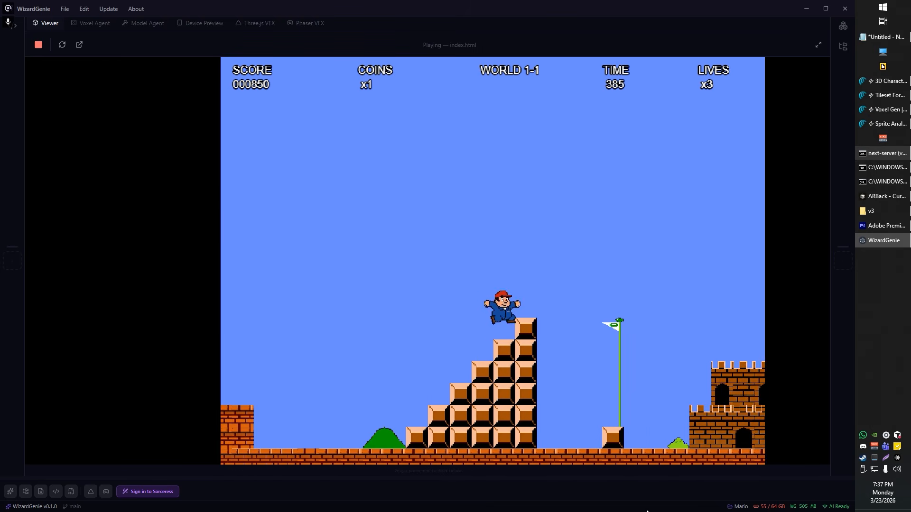
key("space")
key("Right")
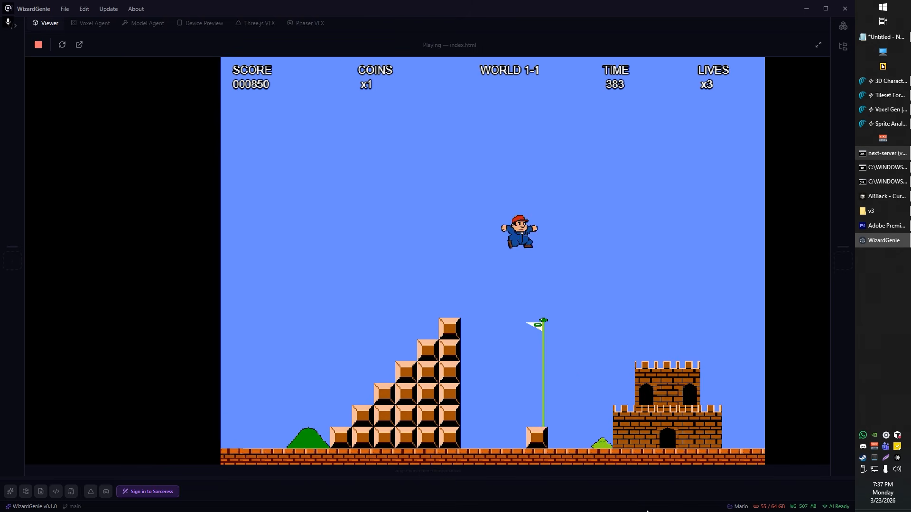
key("Right")
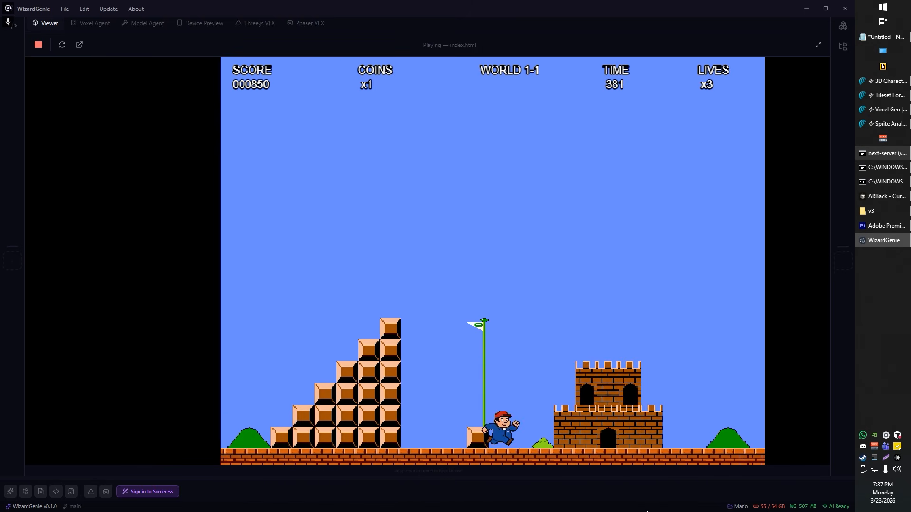
key("space")
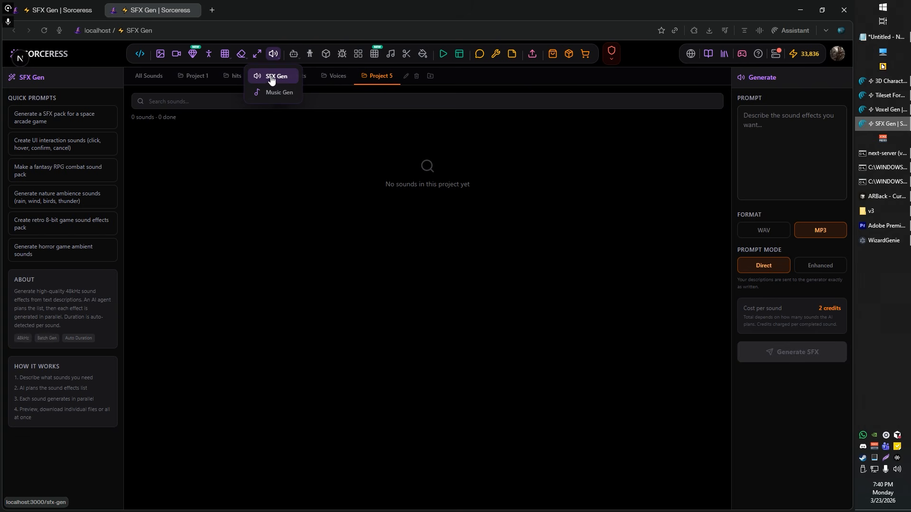
- Generate sound effects in Sorceress SFX Gen with the prompt "create a sound pack for super mario brothers original game"
left_click(776, 132)
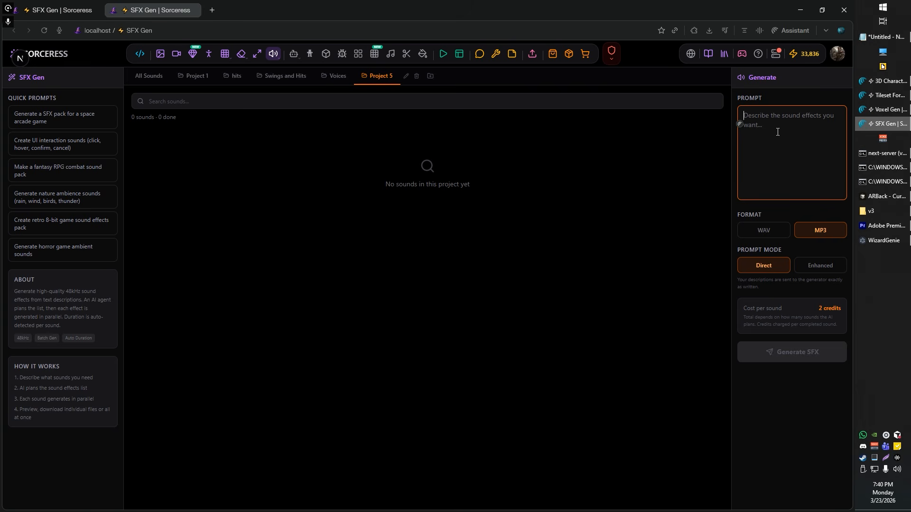
type("create a")
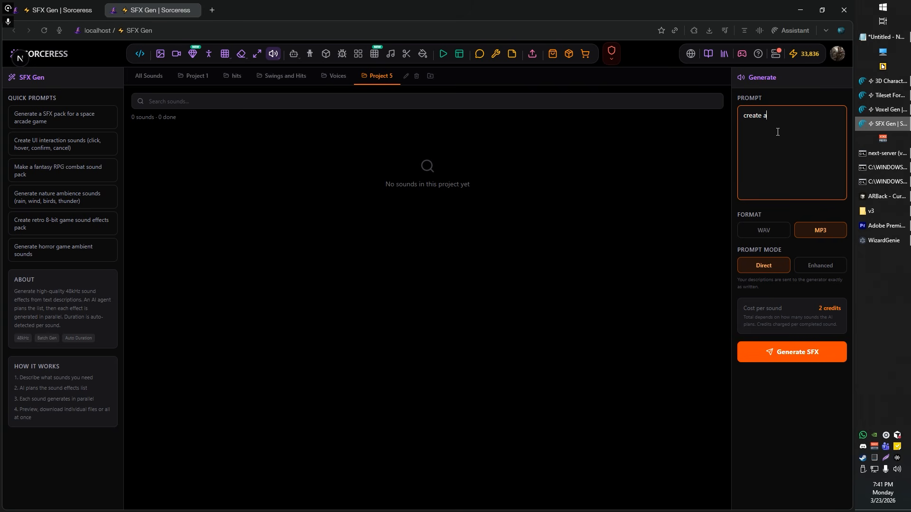
type(" sound pa")
key("BackSpace")
type("sound pack ")
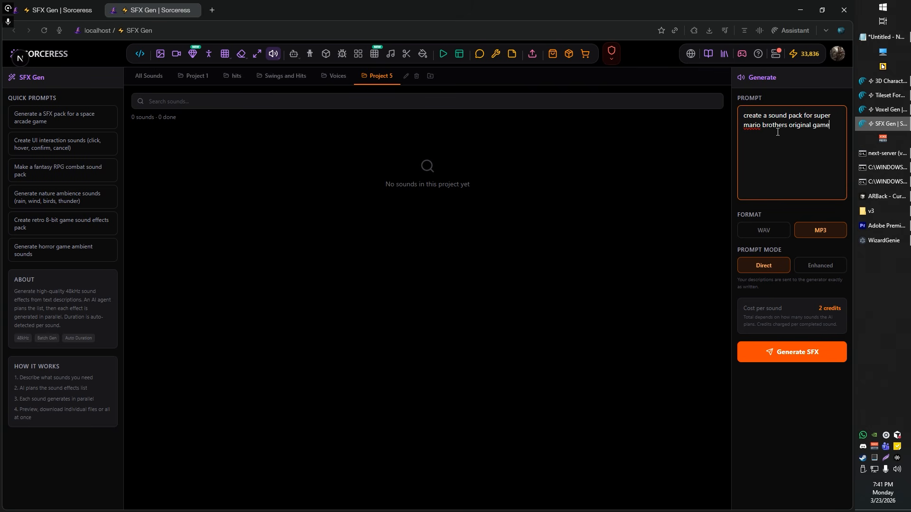
type("for super mario brothers original game")
key("Return")
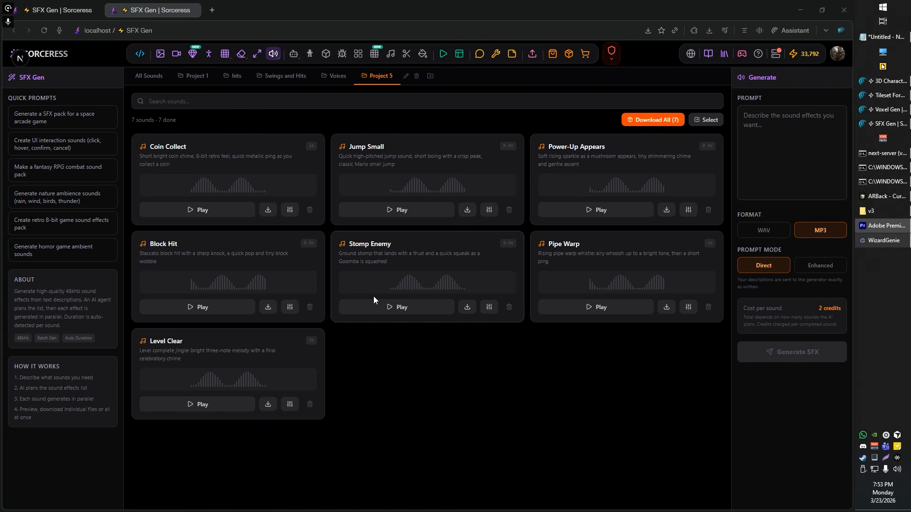
- Listen to the generated Coin Collect and Jump Small sound effects
left_click(212, 213)
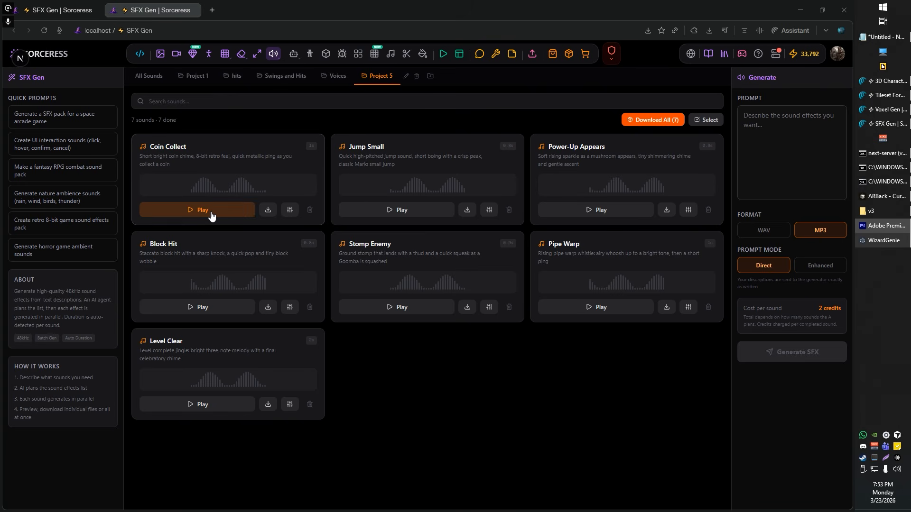
left_click(211, 214)
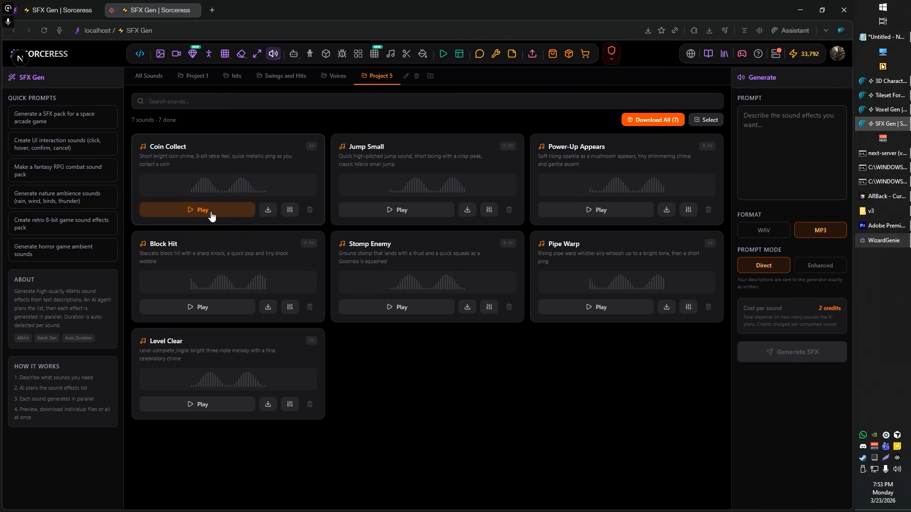
left_click(398, 214)
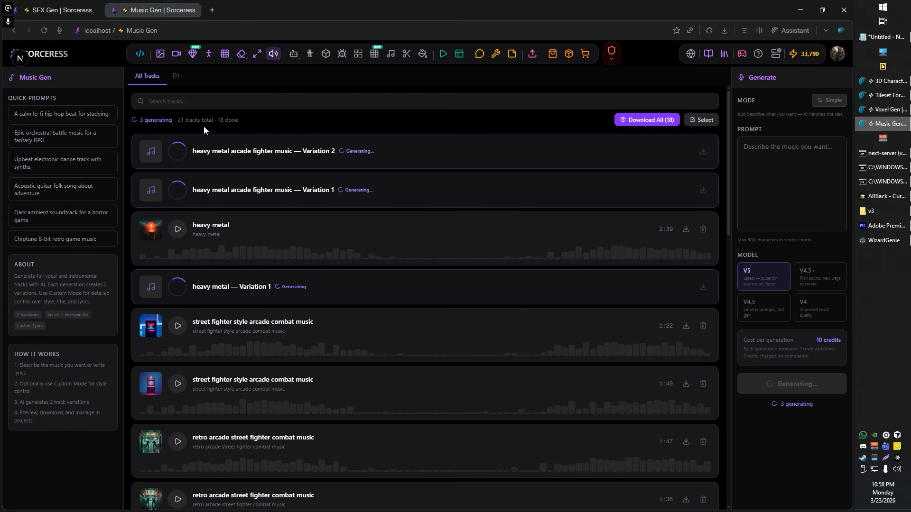
- Generate music in Music Gen with the prompt "classic retro mario brothers like soundtrack"
left_click(785, 158)
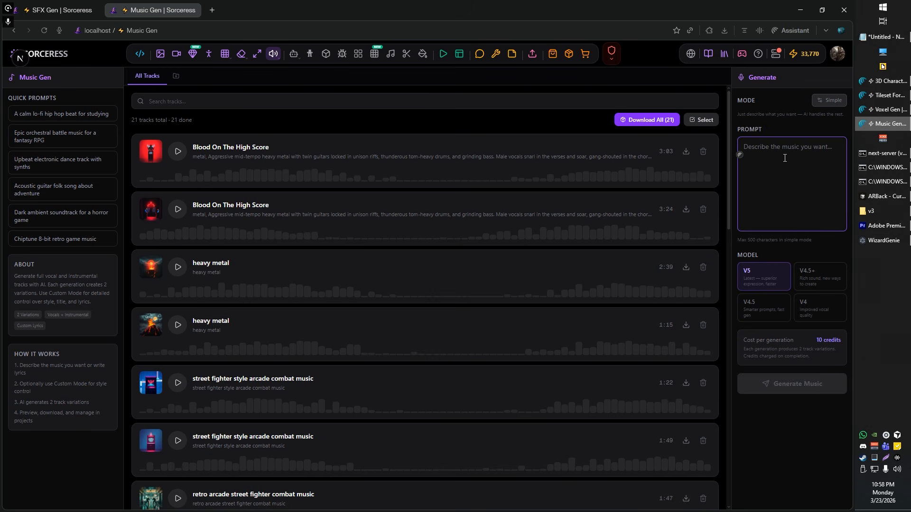
type("classic retro mario brothers like soundtrack")
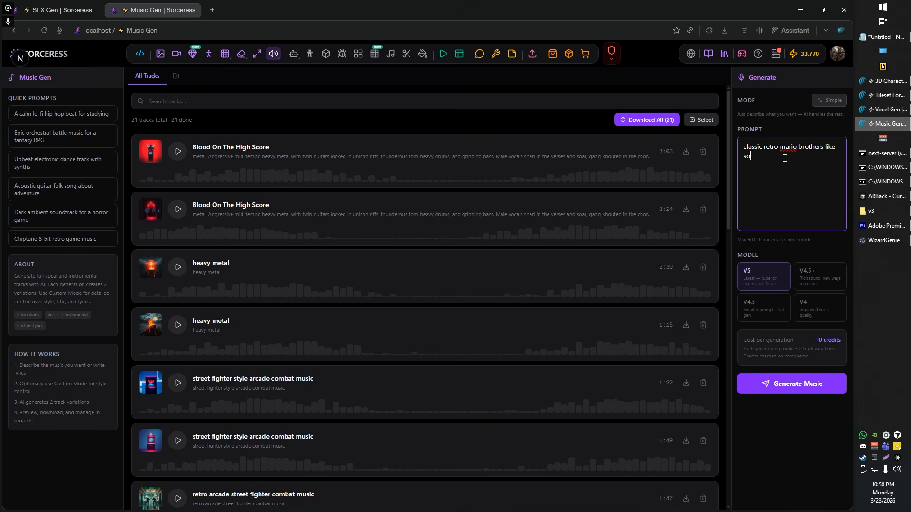
left_click(792, 385)
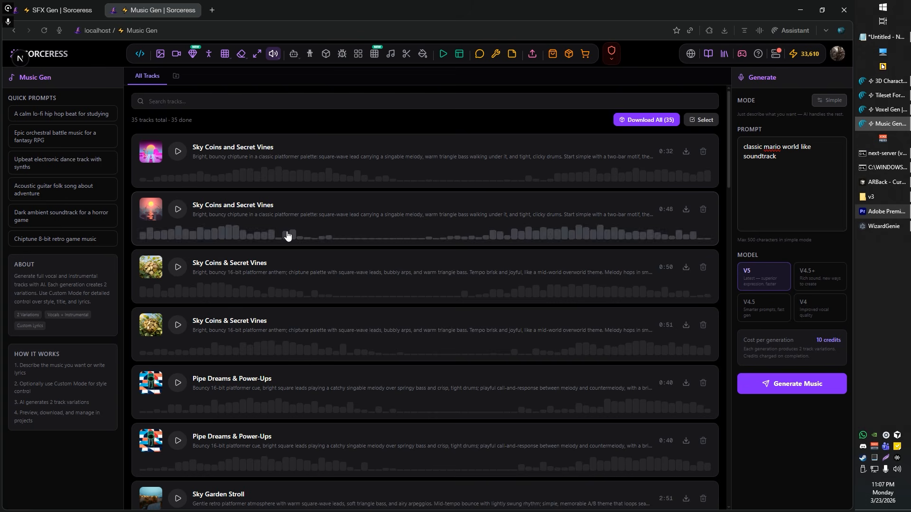
- Preview both "Sky Coins and Secret Vines" tracks and download the 0:48 version
left_click(179, 159)
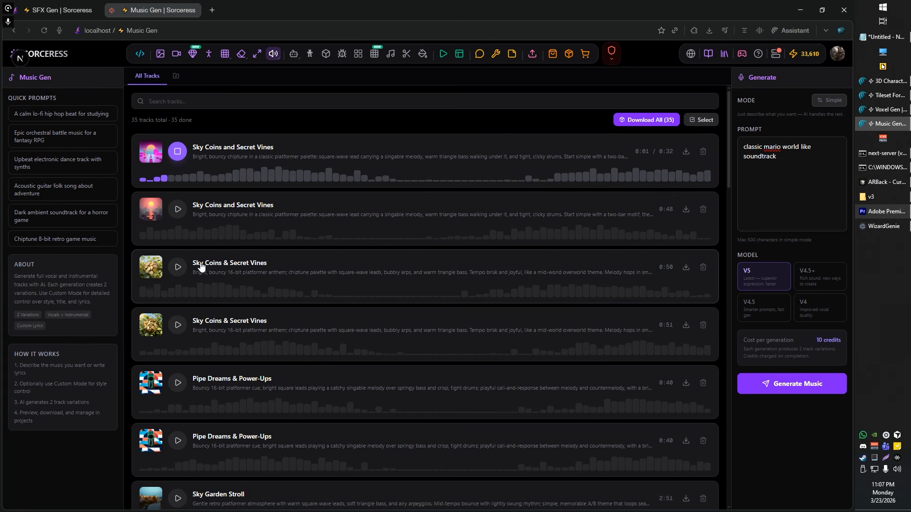
left_click(178, 209)
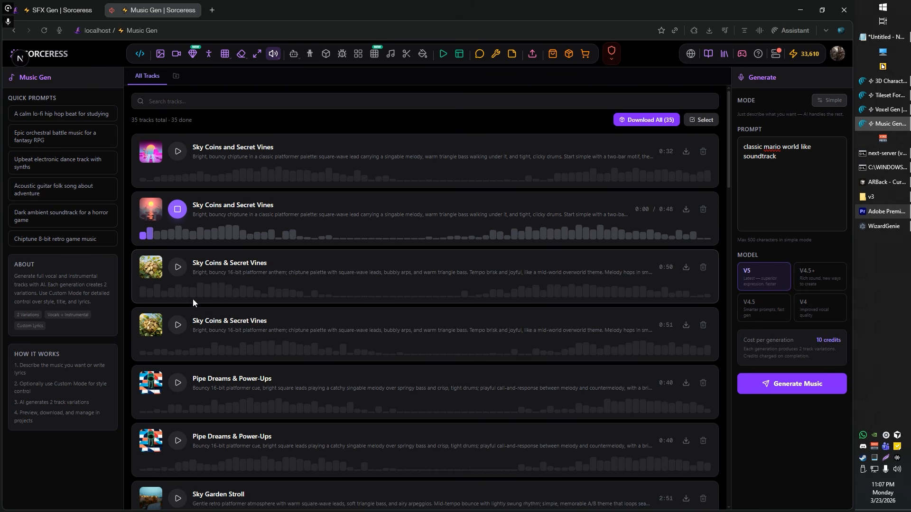
left_click(179, 212)
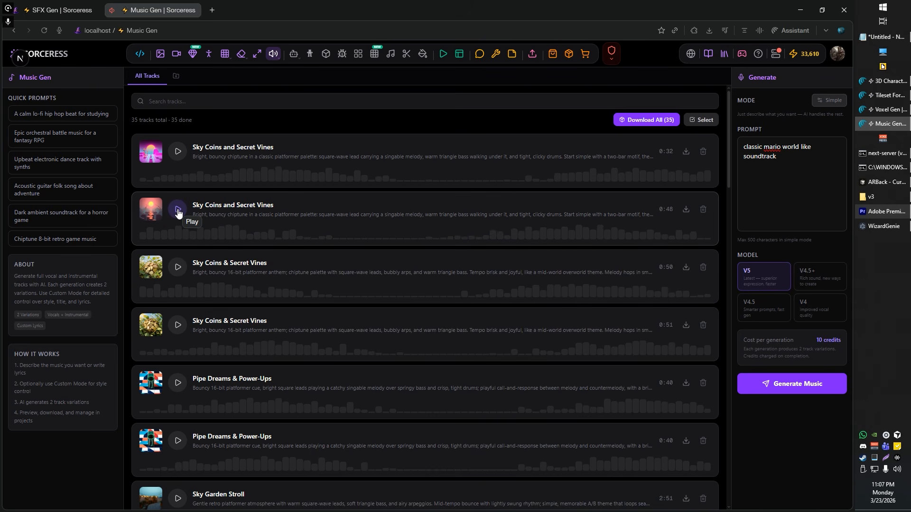
left_click(685, 211)
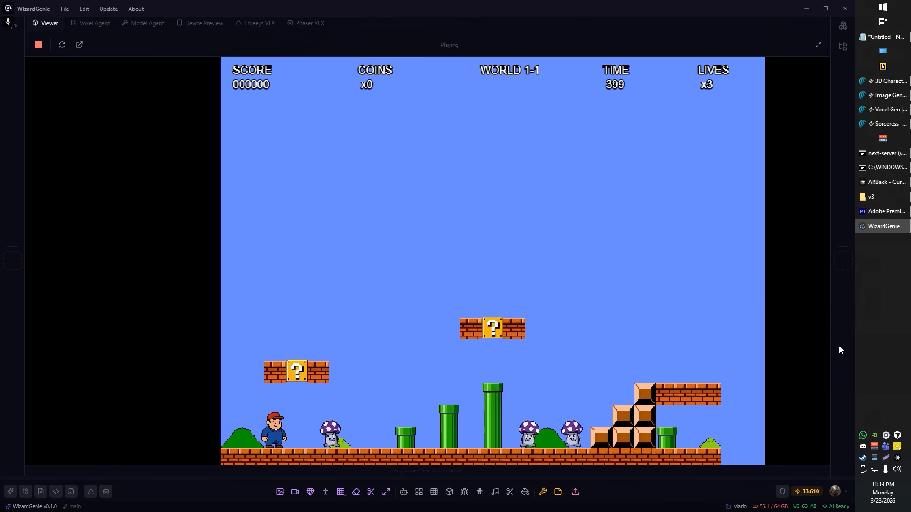
- Playtest the opening of World 1-1, hitting both question blocks and going after the mushroom power-up above the tall pipe
key("space")
key("Right")
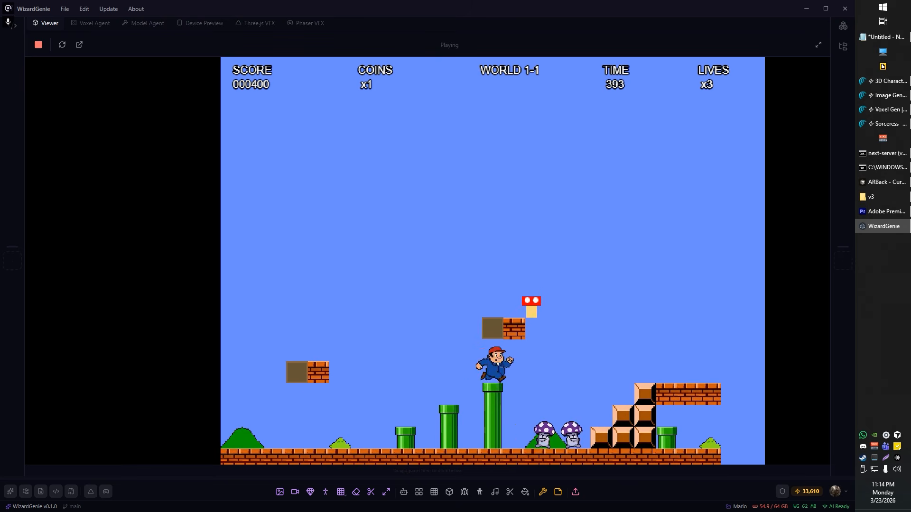
key("Right")
key("Left")
key("Right")
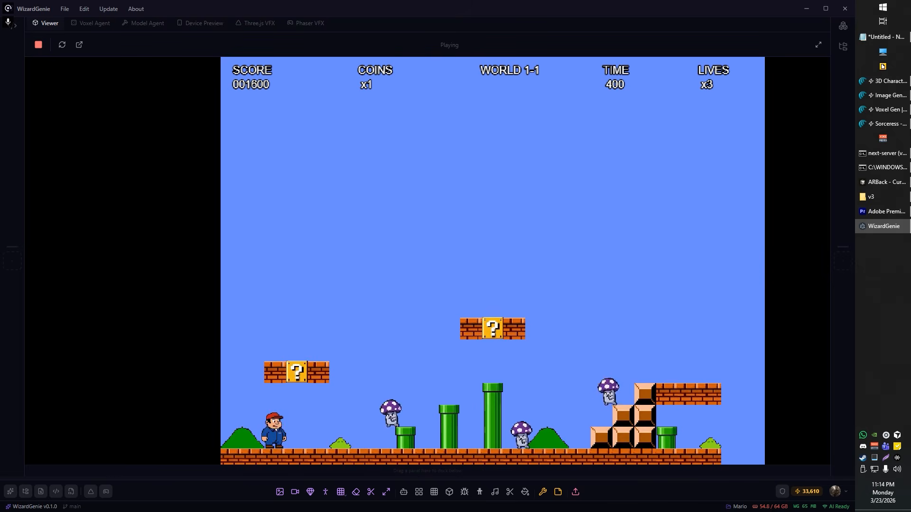
- Replay the level start, testing jumps around the first question block and its bricks, and cross the three green pipes
key("Right")
key("space")
key("Left")
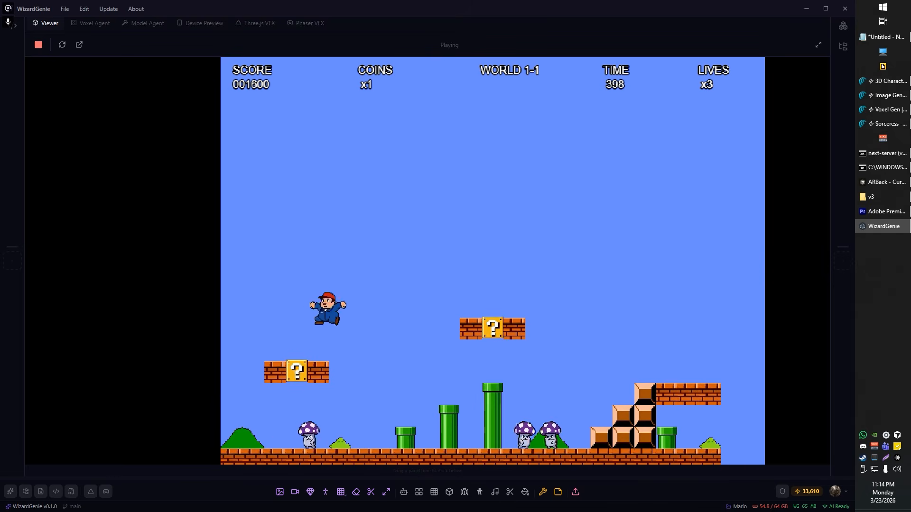
key("Right")
key("Left")
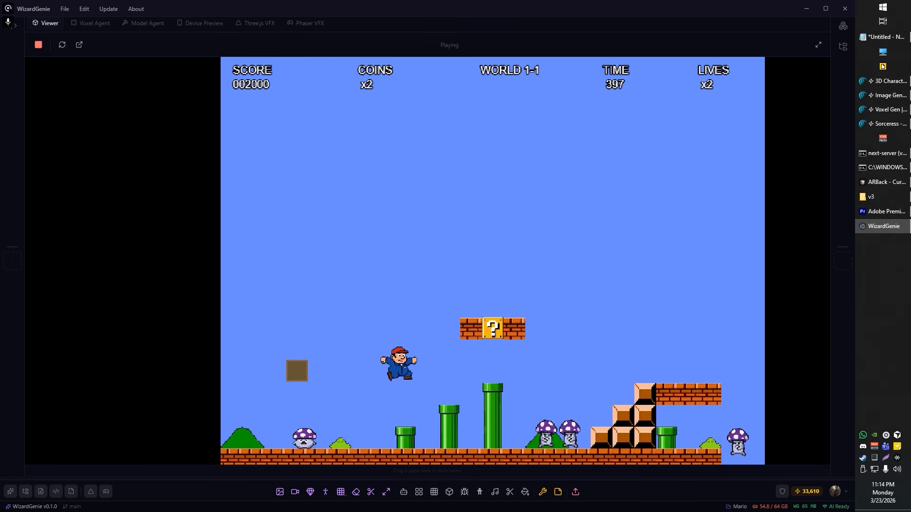
key("Right")
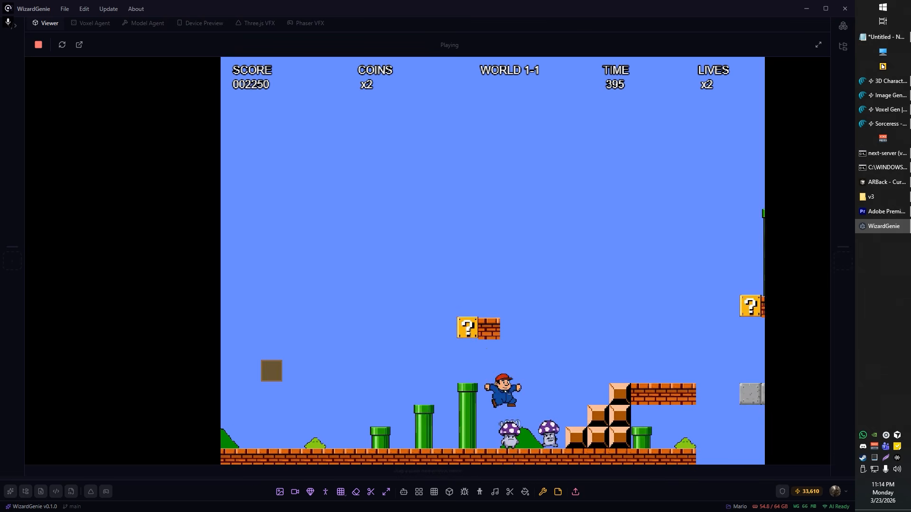
- Test mid-level jumps past the mushroom enemies and first staircase, over the floating platforms to the ground beyond the brick columns
key("Right")
key("space")
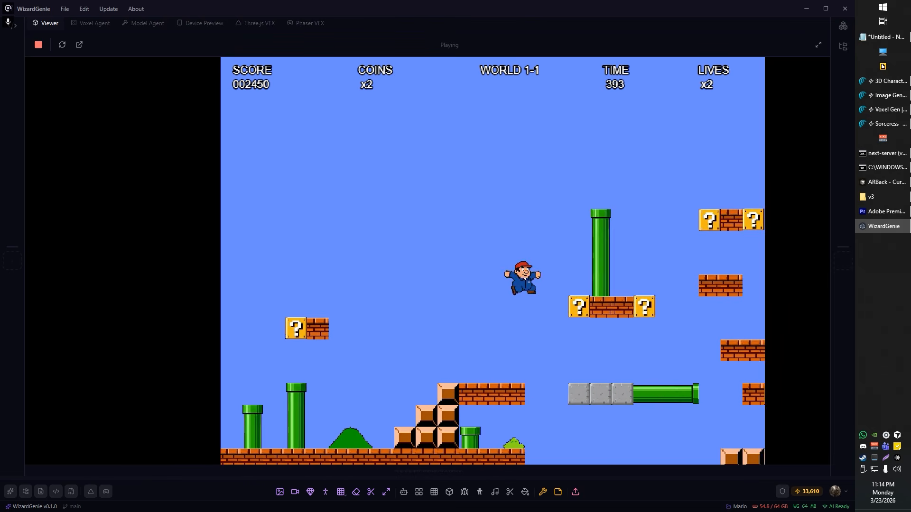
key("space")
key("Right")
key("space")
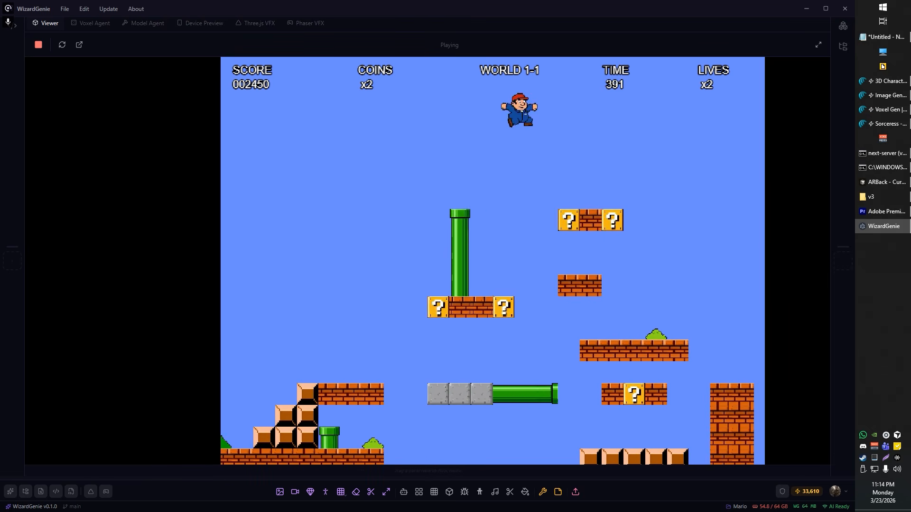
key("Right")
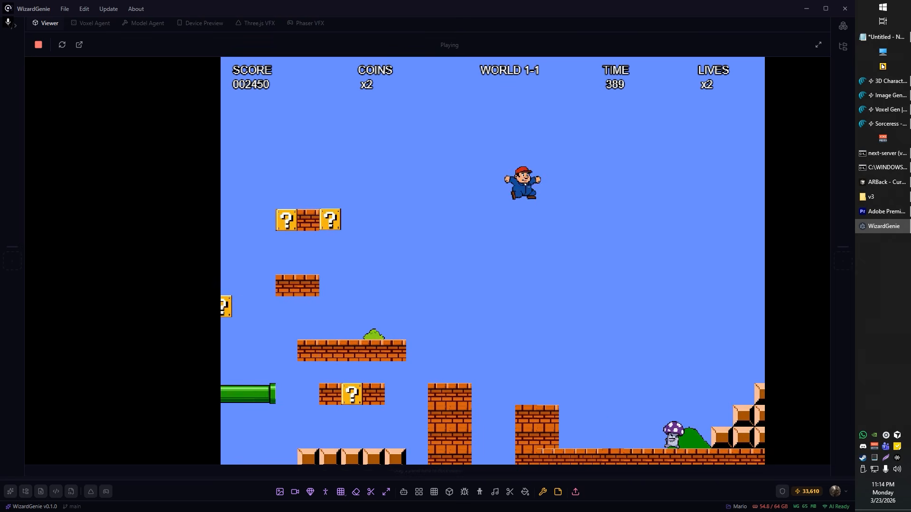
- Climb the final block staircase and leap over the flagpole onto the castle roof to test the level's ending
key("Right")
key("space")
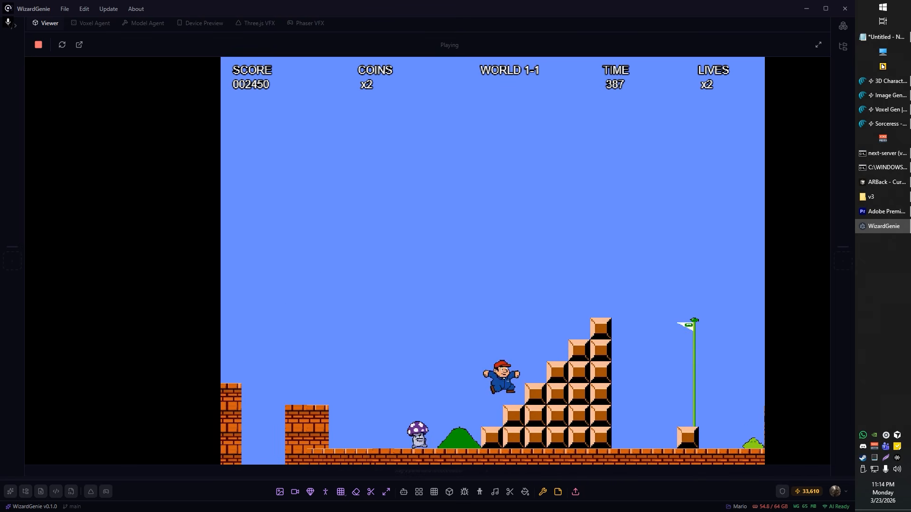
key("Right")
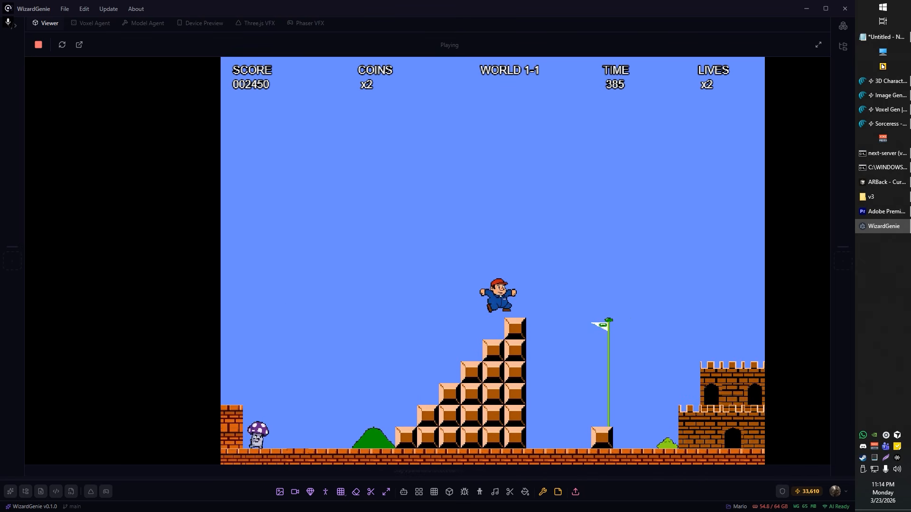
key("Right")
key("space")
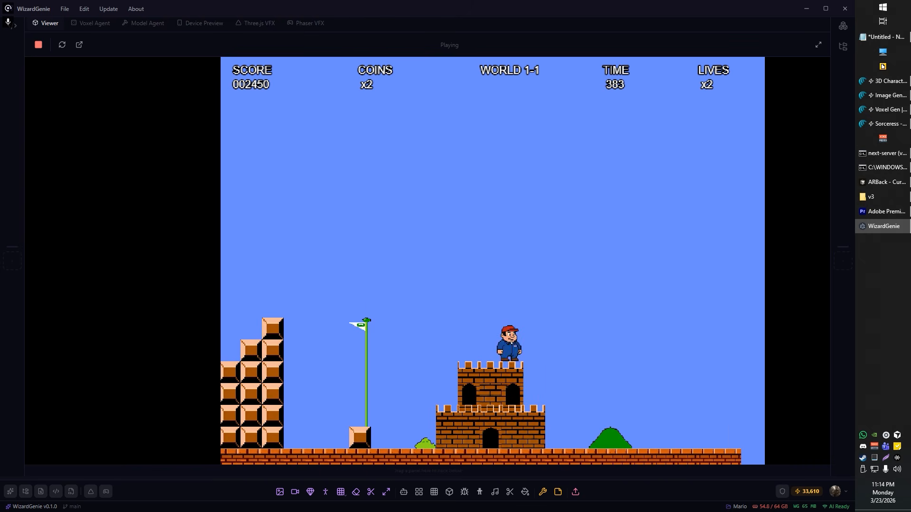